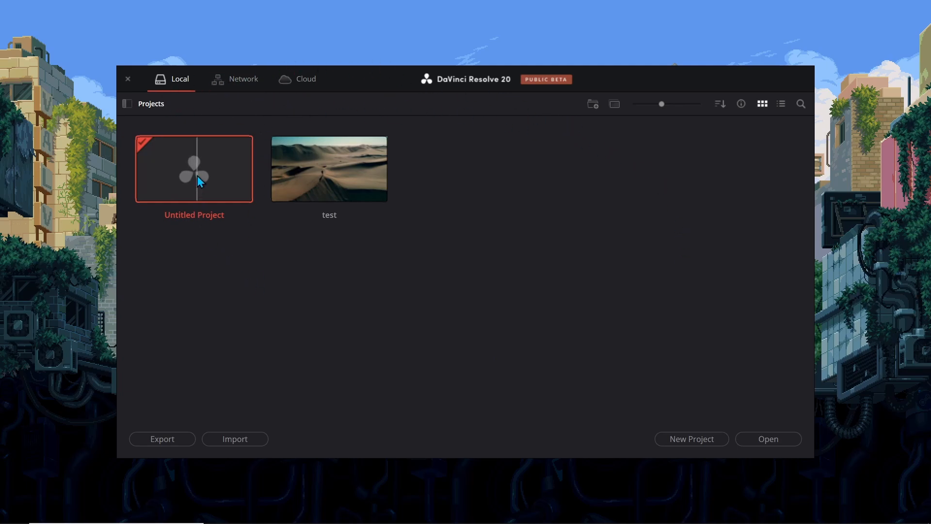
Step: Create a new project named test_1
key(ctrl+n)
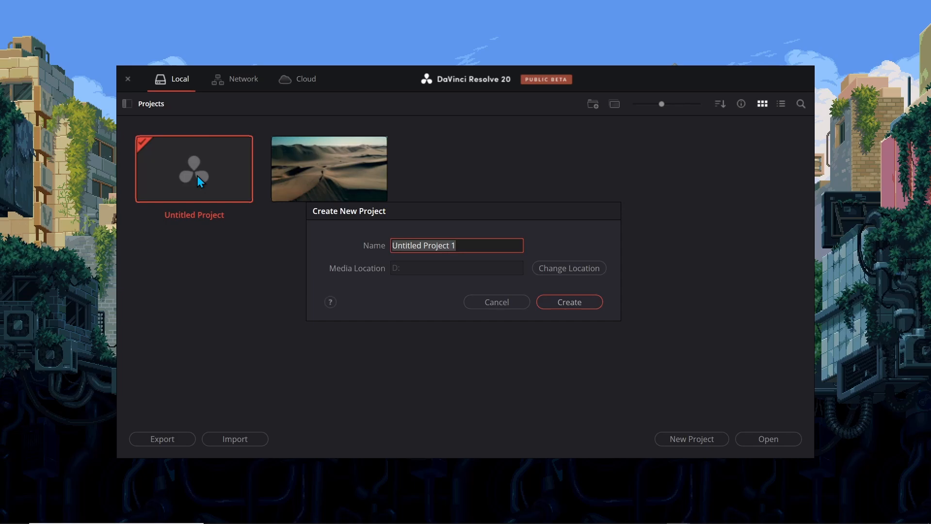
text(test)
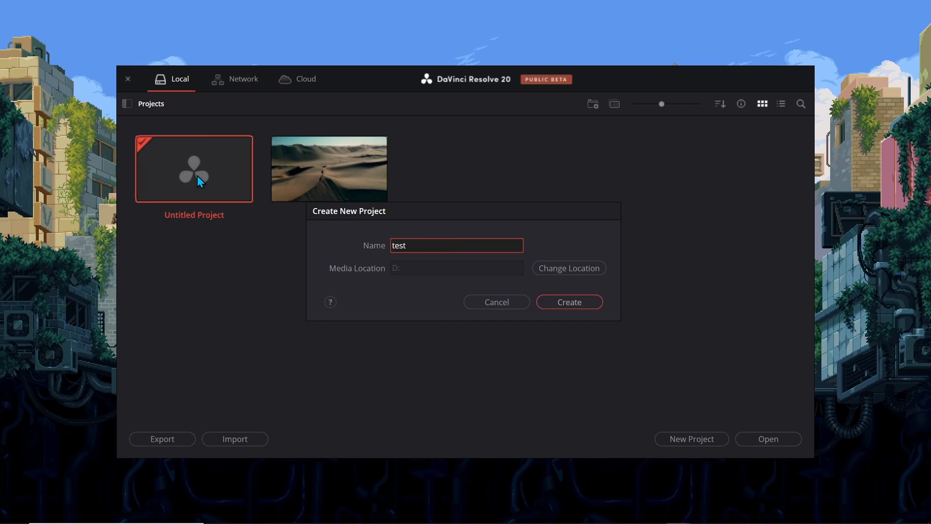
text(_1)
click(566, 301)
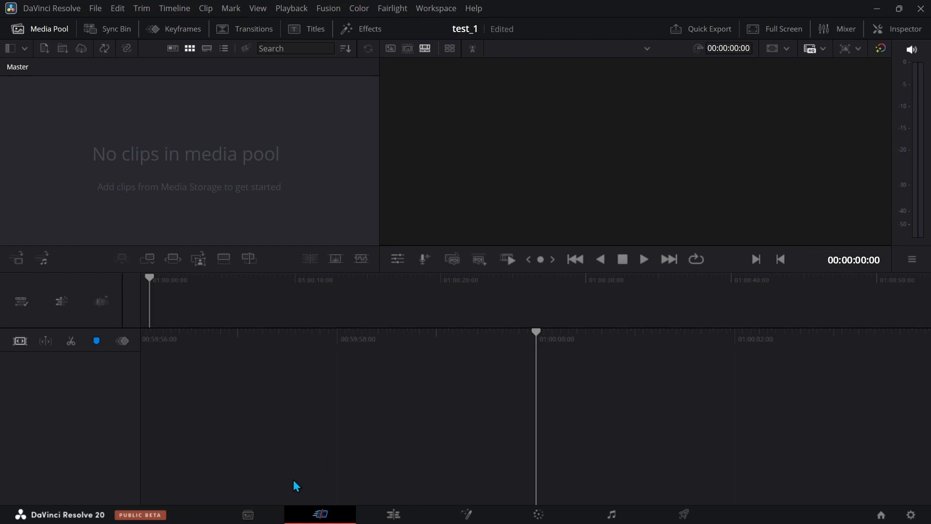
Step: View the Media and Cut pages, and reset the interface layout on the Edit page
click(248, 516)
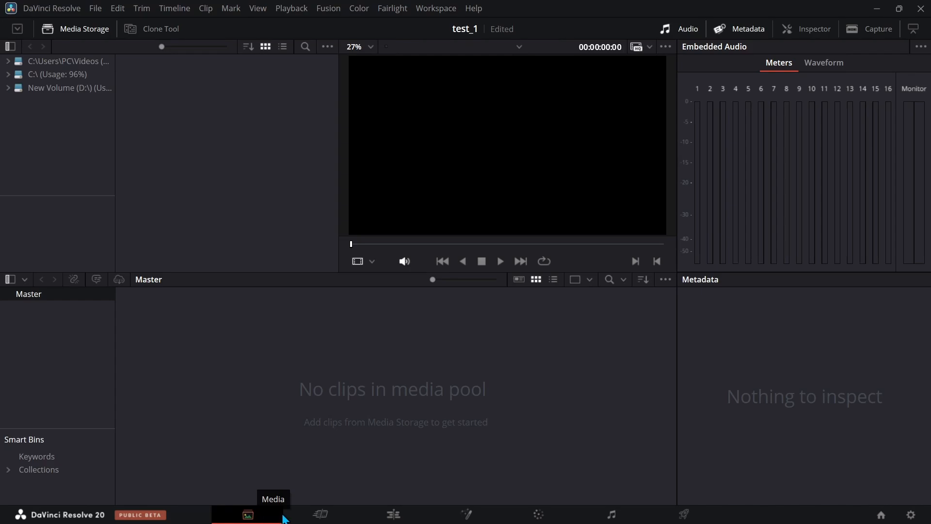
click(316, 519)
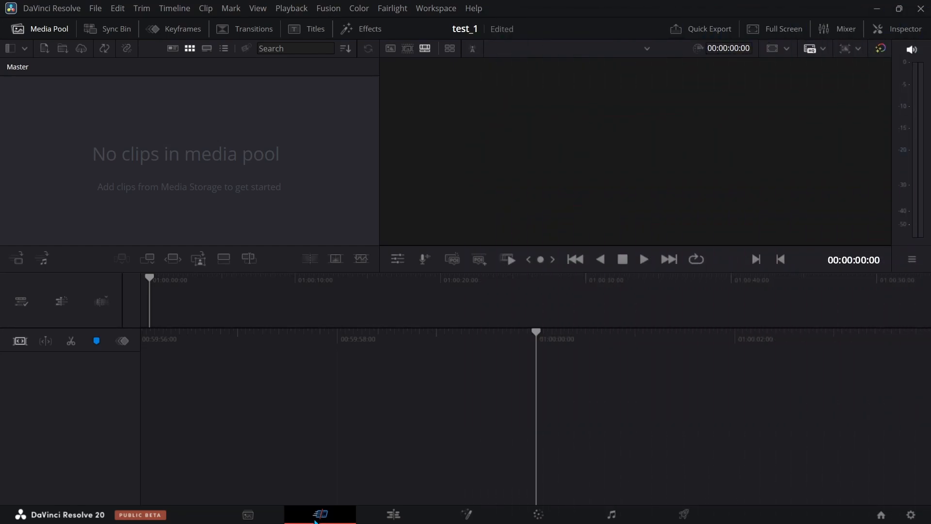
click(393, 521)
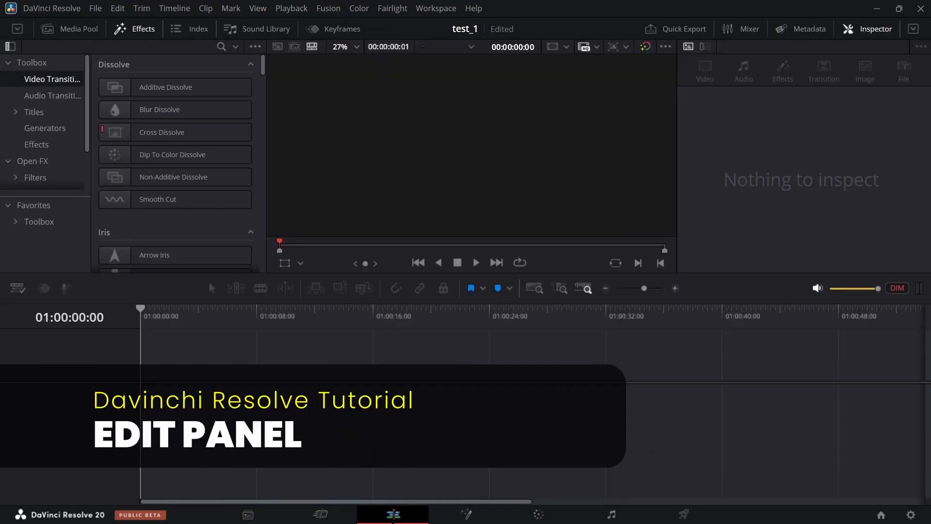
click(438, 10)
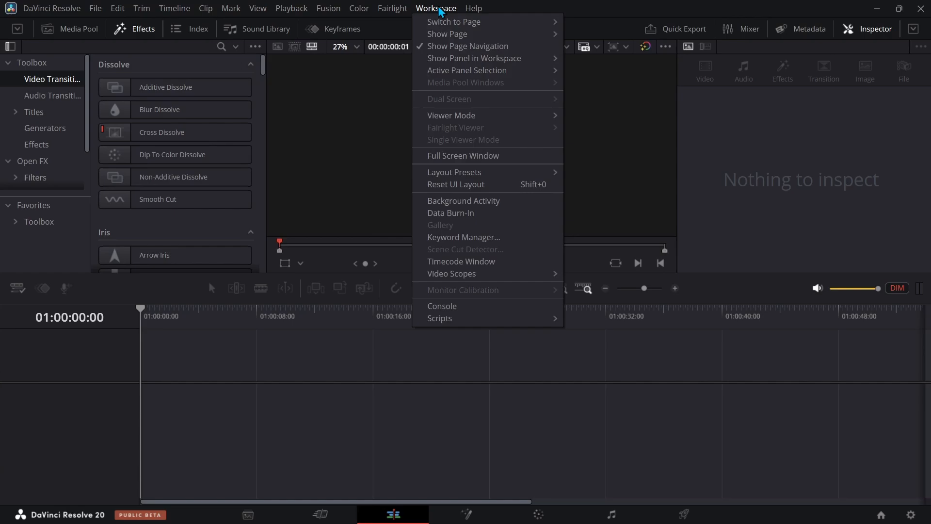
click(443, 185)
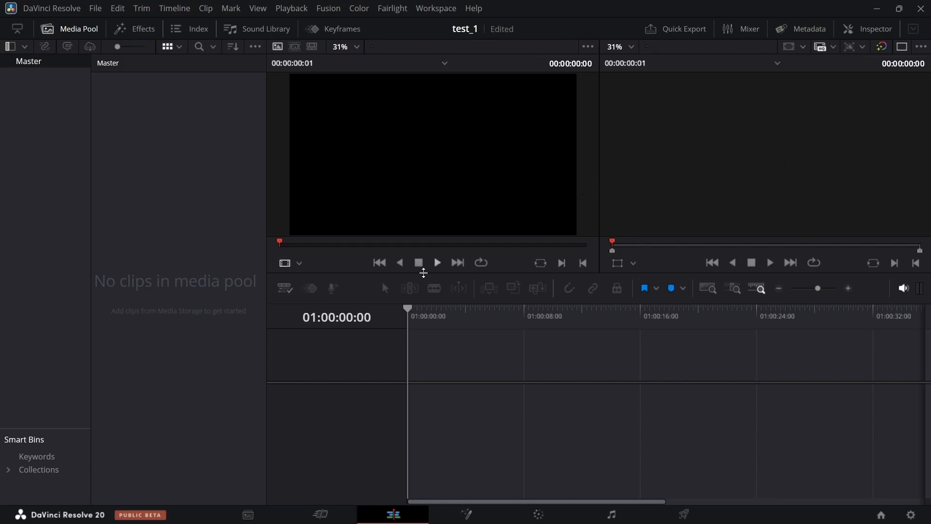
Step: Look at the Fusion, Color, Fairlight and Deliver pages one after another
click(467, 515)
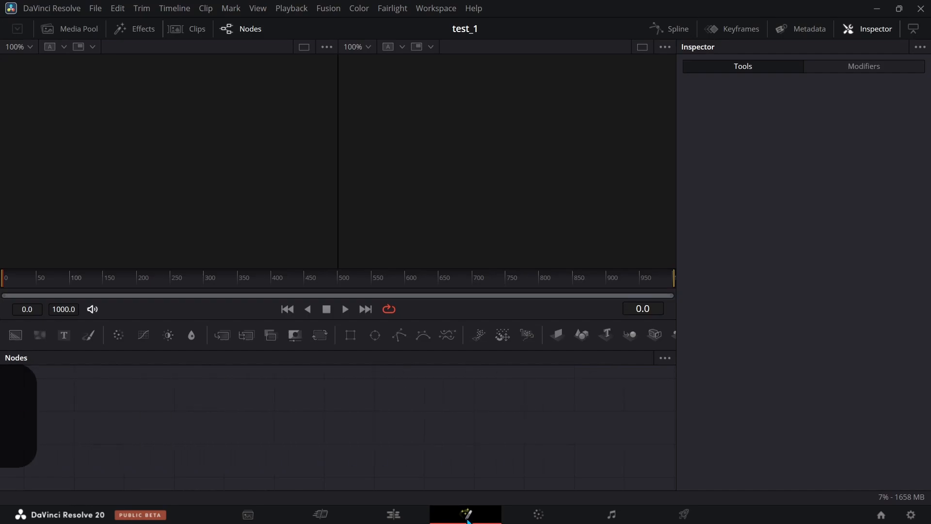
click(540, 517)
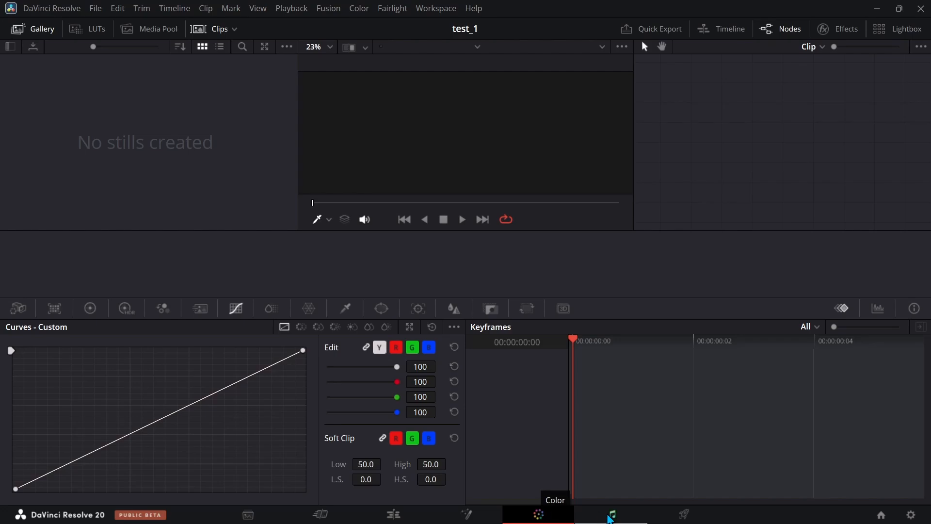
click(612, 518)
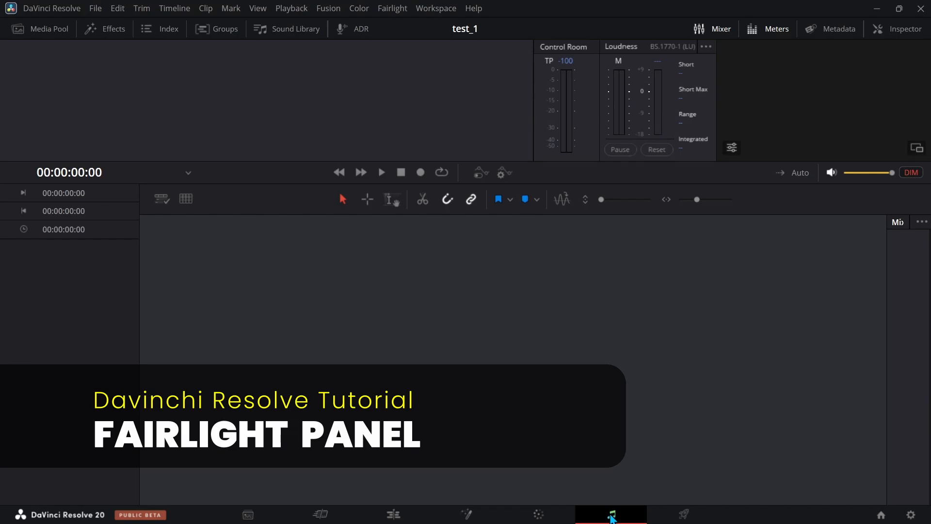
click(682, 517)
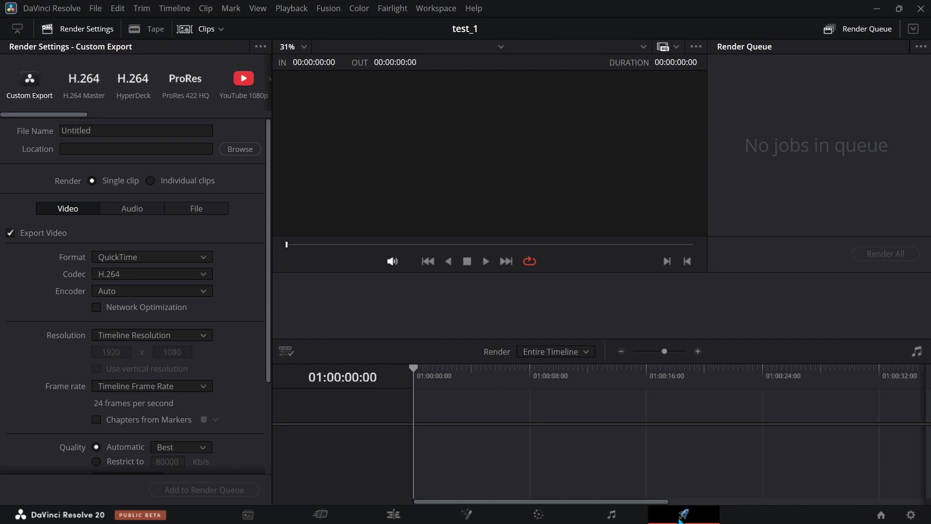
Step: On the Media page, widen the storage location and bin lists and view the contents of the Videos folder, C: and D: drives
click(247, 515)
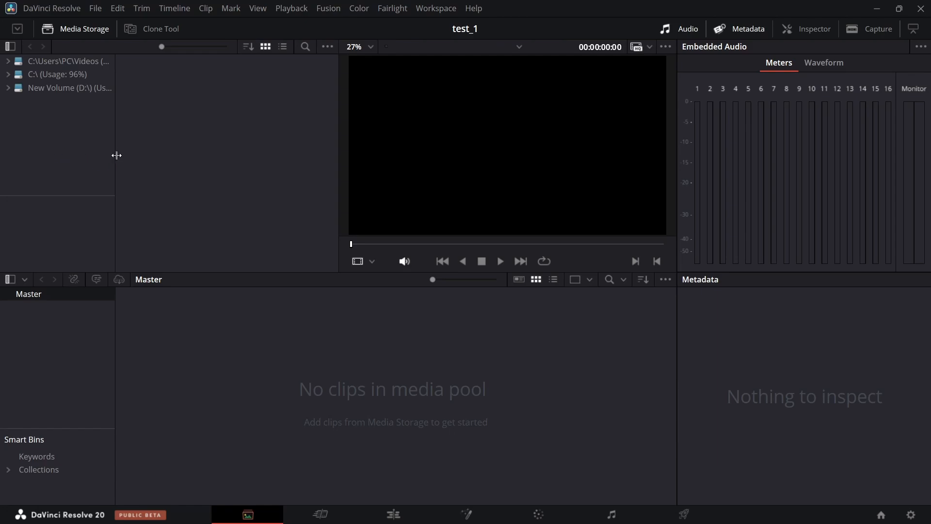
drag(115, 155, 194, 156)
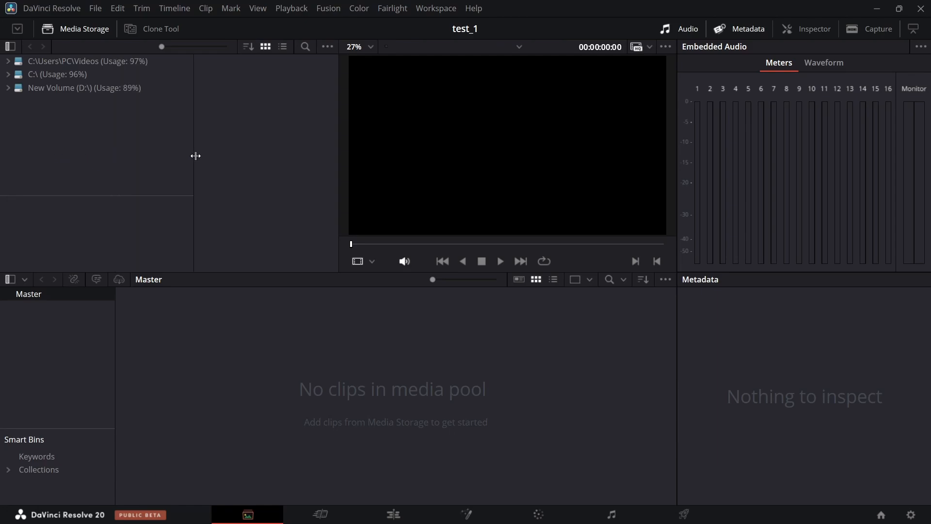
click(59, 60)
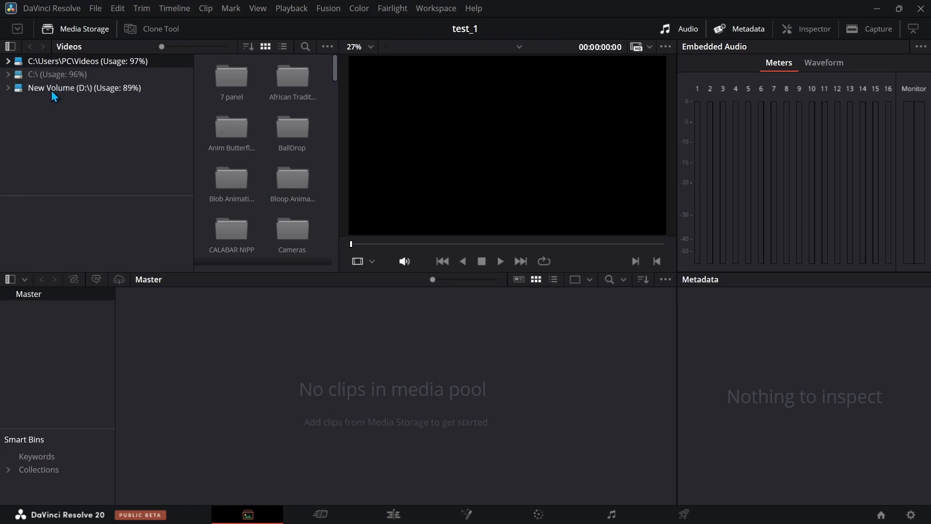
click(45, 74)
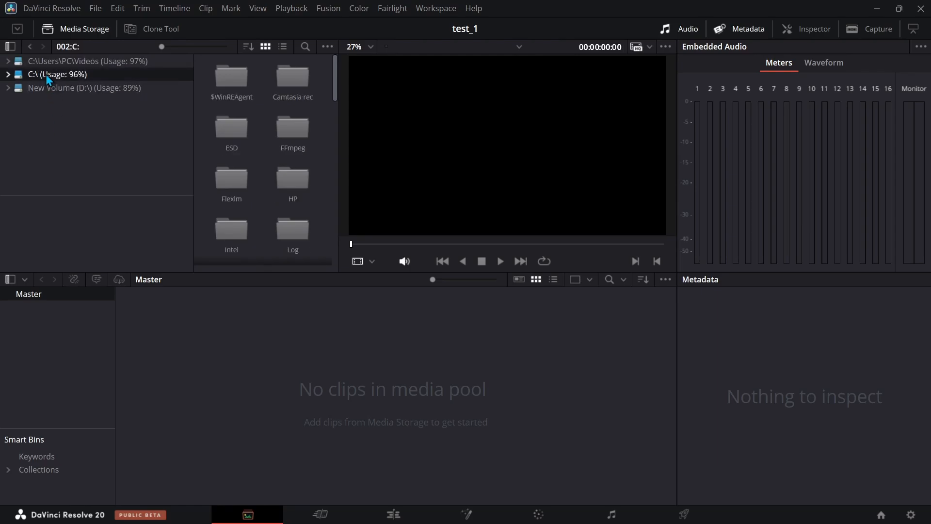
click(54, 91)
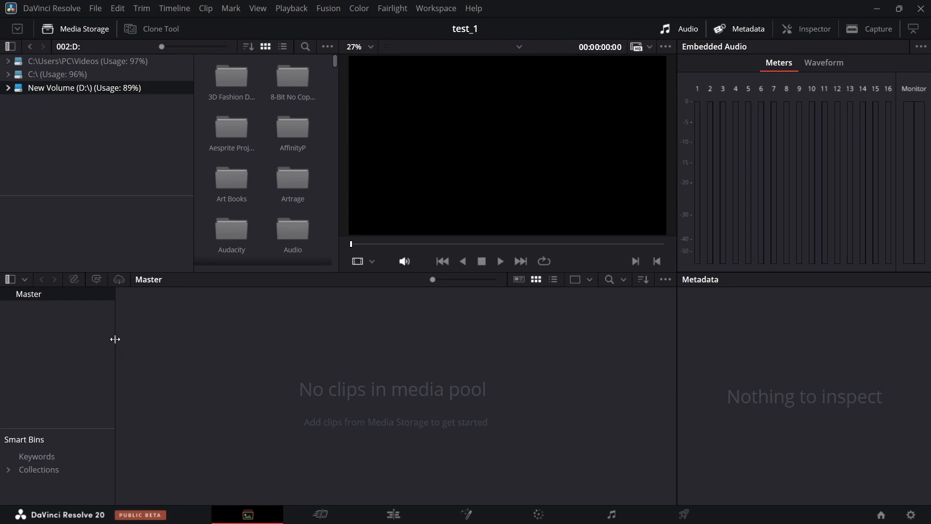
drag(115, 339, 155, 344)
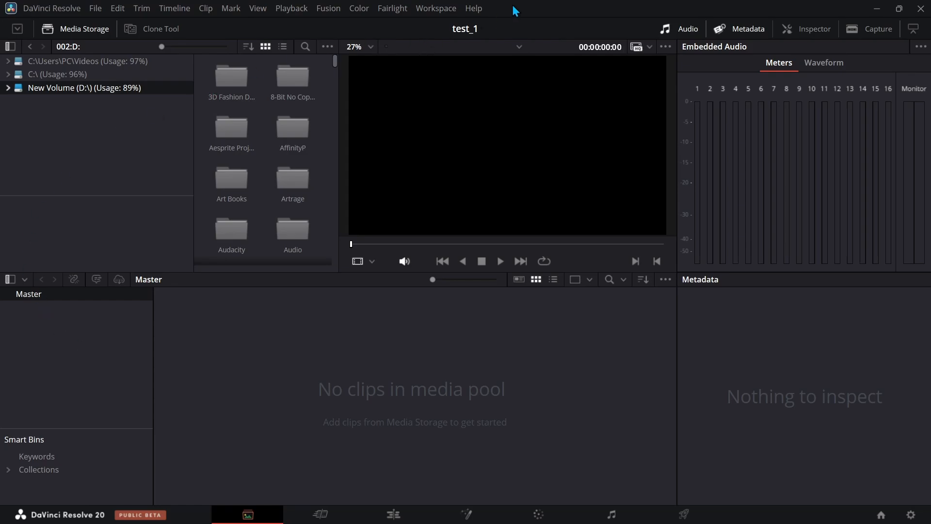
Step: Switch to File Explorer, open the Videos folder and shrink its window so it sits beside the DaVinci Resolve window
drag(518, 13, 888, 29)
mouse_move(585, 521)
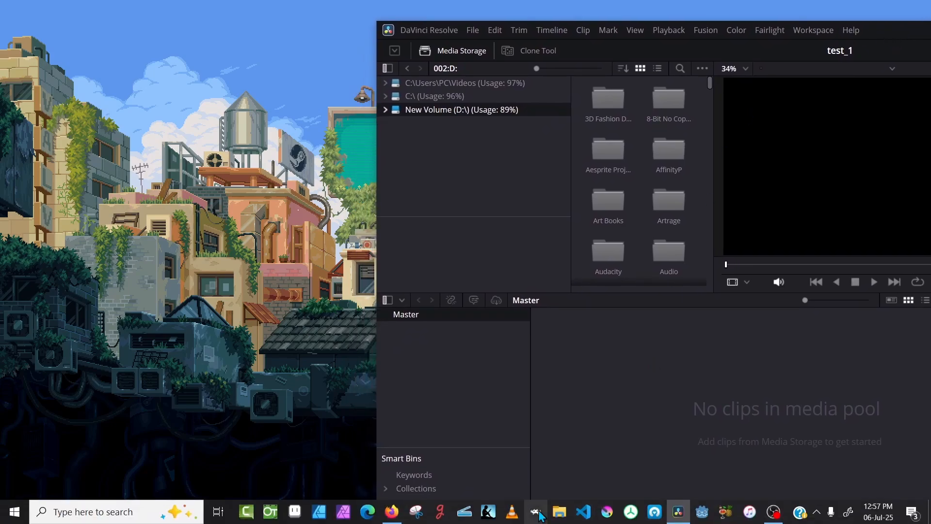
click(562, 515)
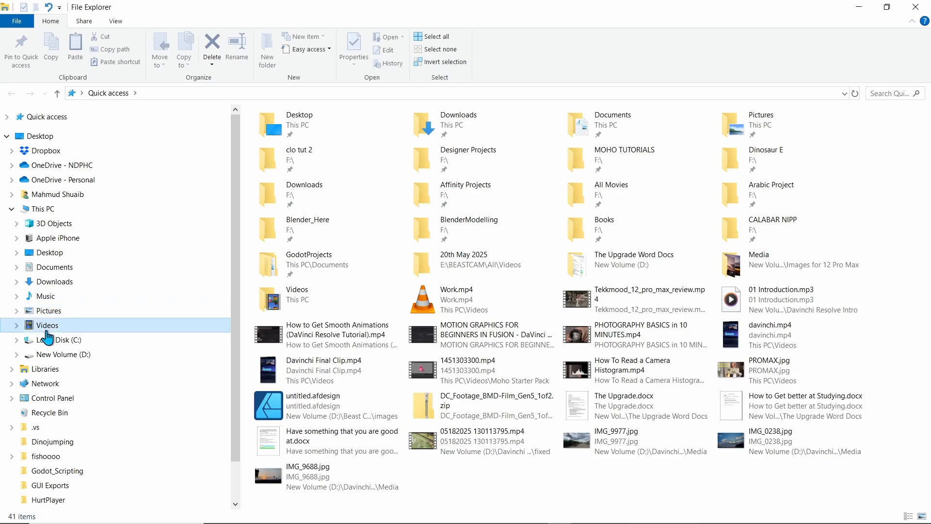
click(46, 326)
scroll(417, 368, down, 10)
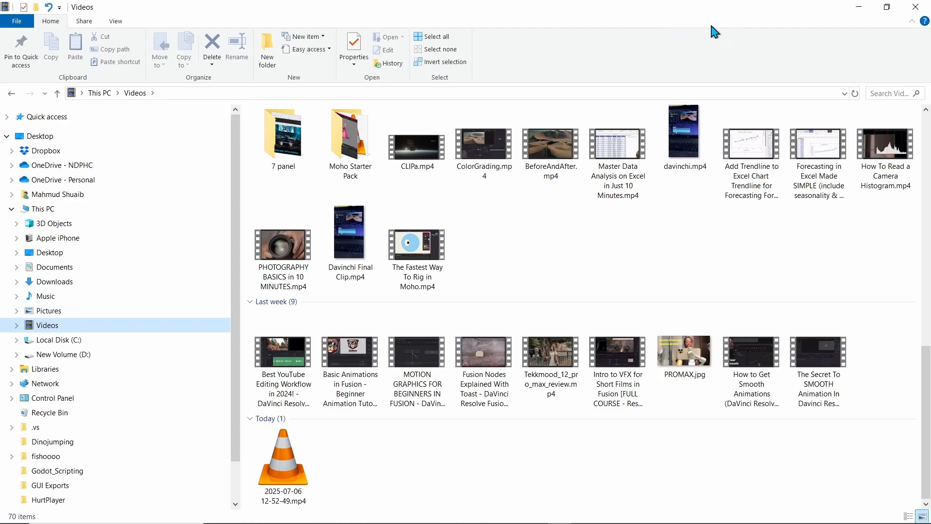
click(887, 7)
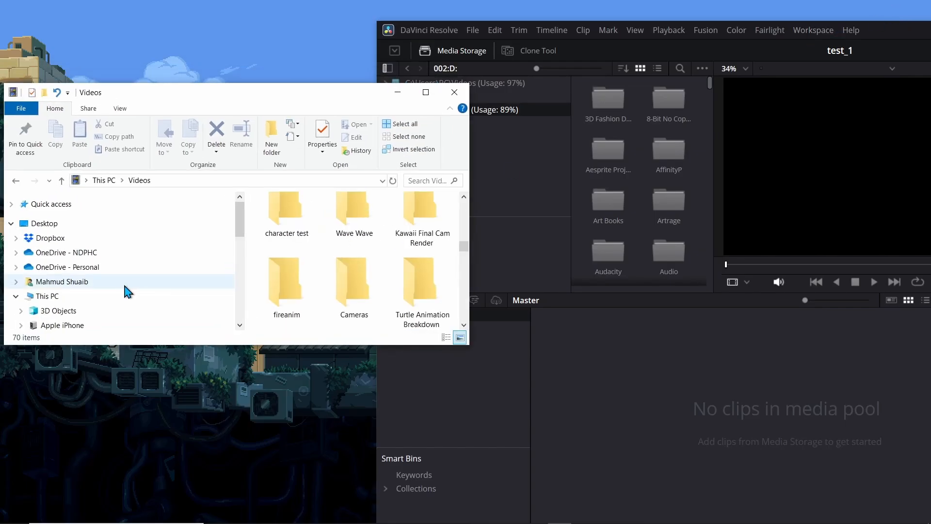
Step: Import davinchi.mp4 from the Videos folder into the Master bin, and maximize the DaVinci Resolve window
scroll(234, 291, down, 2)
scroll(325, 286, down, 10)
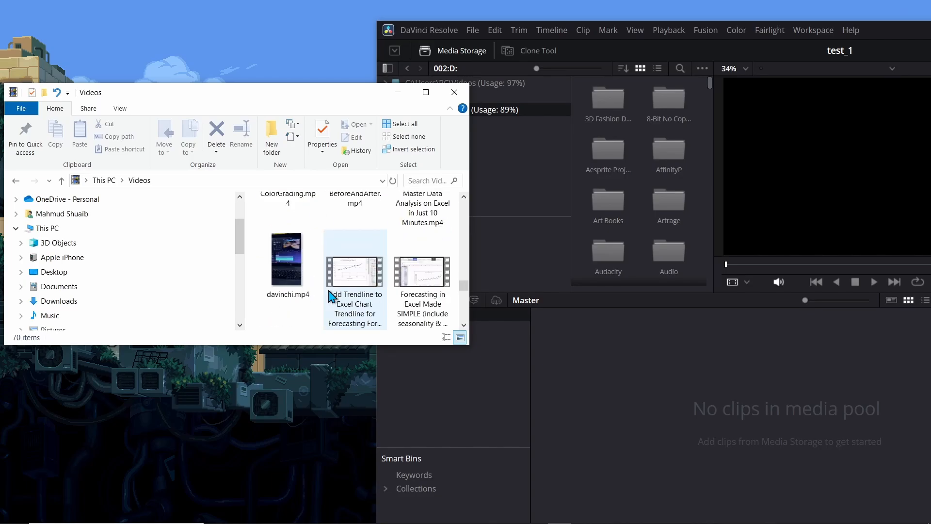
drag(275, 265, 446, 420)
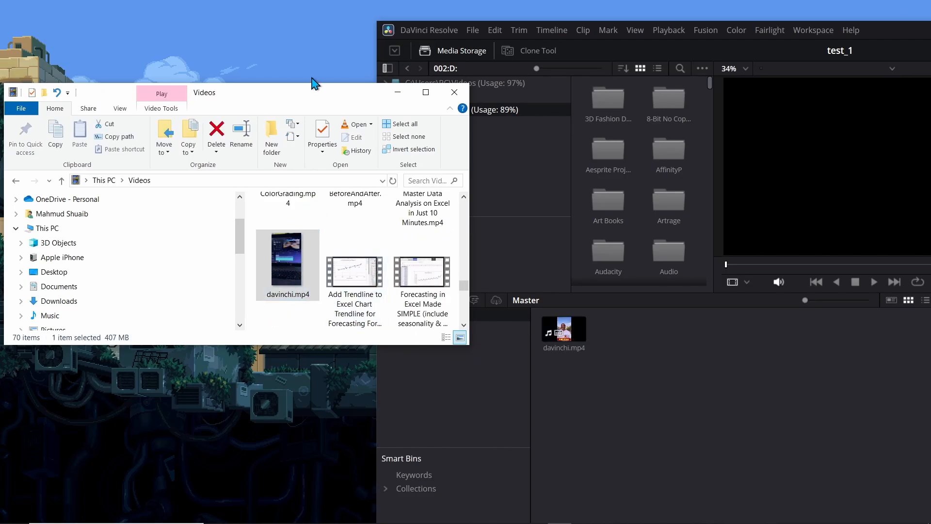
drag(323, 88, 220, 80)
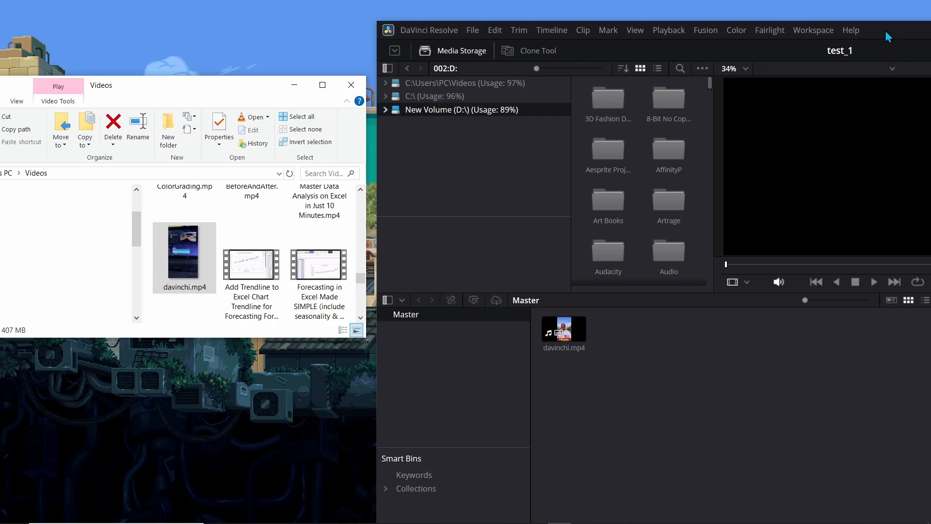
drag(888, 37, 471, 34)
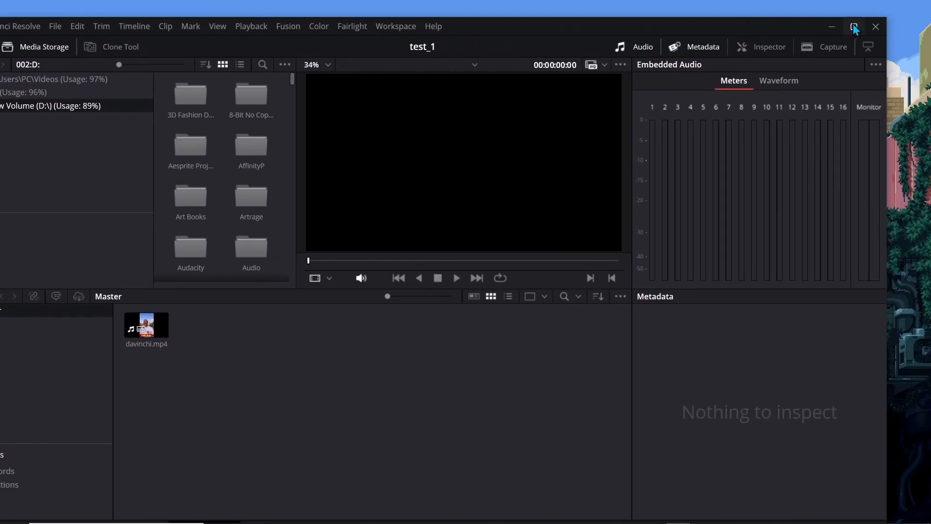
click(855, 27)
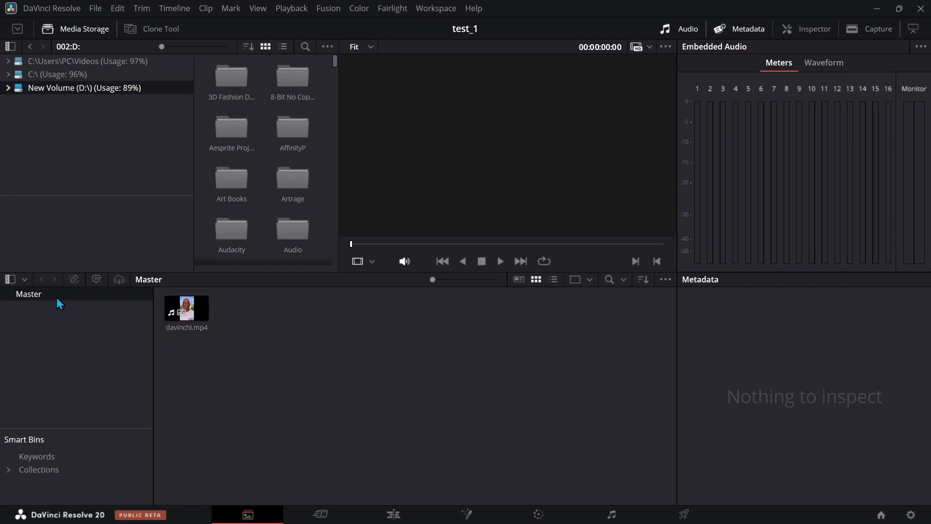
Step: Create a bin named "A roll" under Master, move davinchi.mp4 into it and open the bin
right_click(55, 313)
click(68, 322)
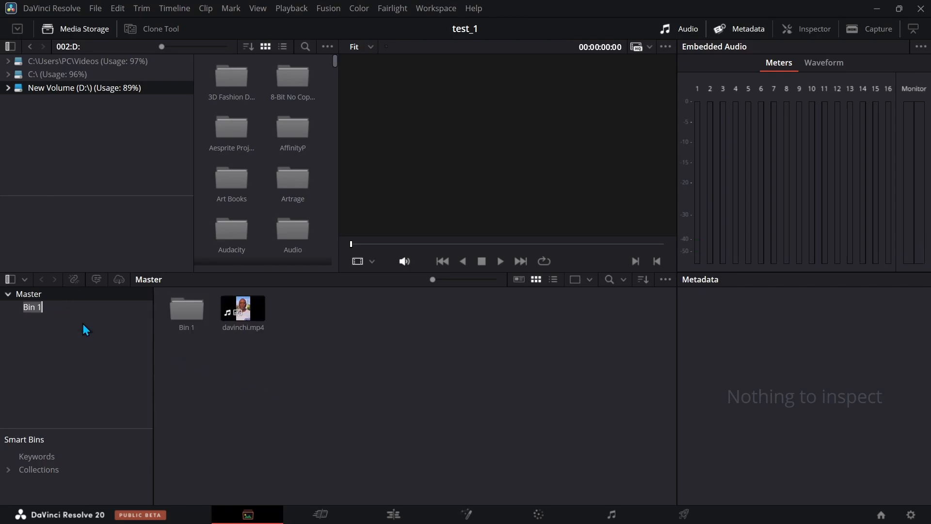
text(A roll)
key(Return)
drag(252, 308, 193, 308)
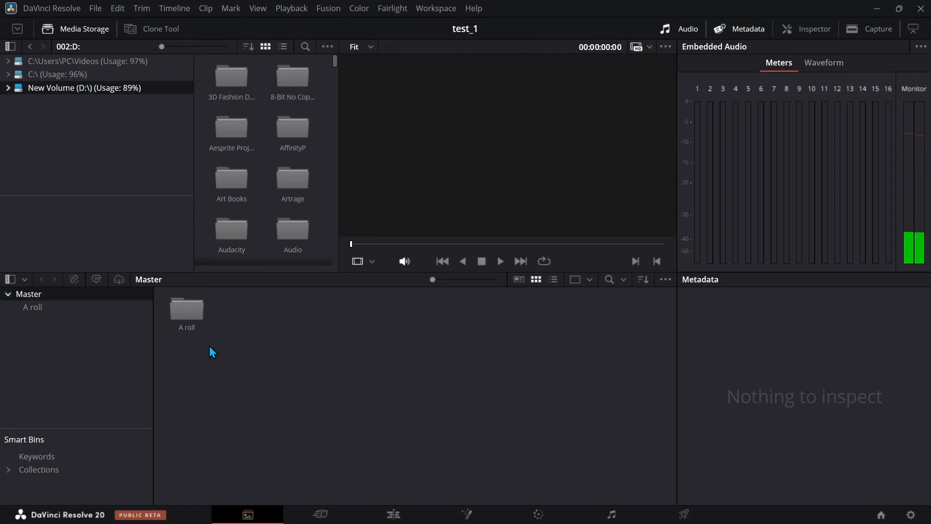
click(40, 306)
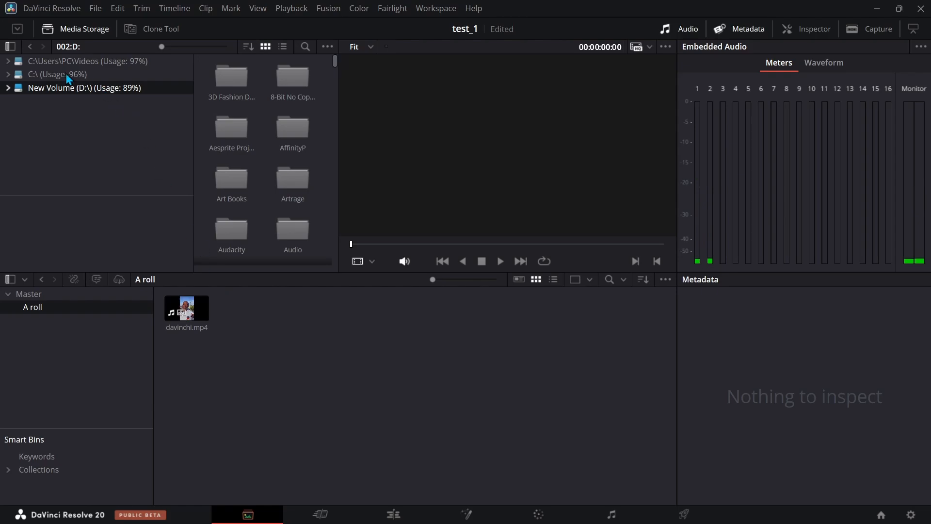
Step: Browse the storage locations, examining the Videos subfolders, the VIDEOS FROM C folder and the C: drive
click(8, 61)
scroll(58, 114, down, 12)
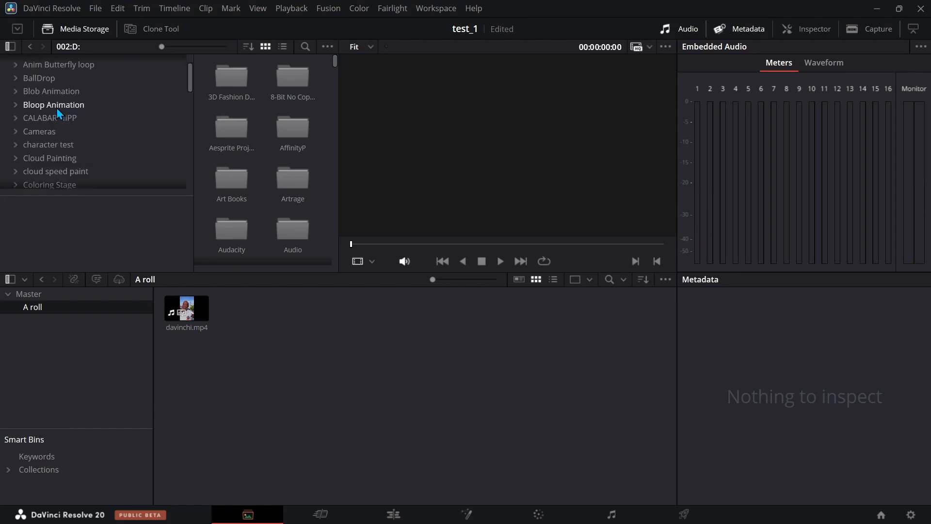
scroll(57, 109, down, 3)
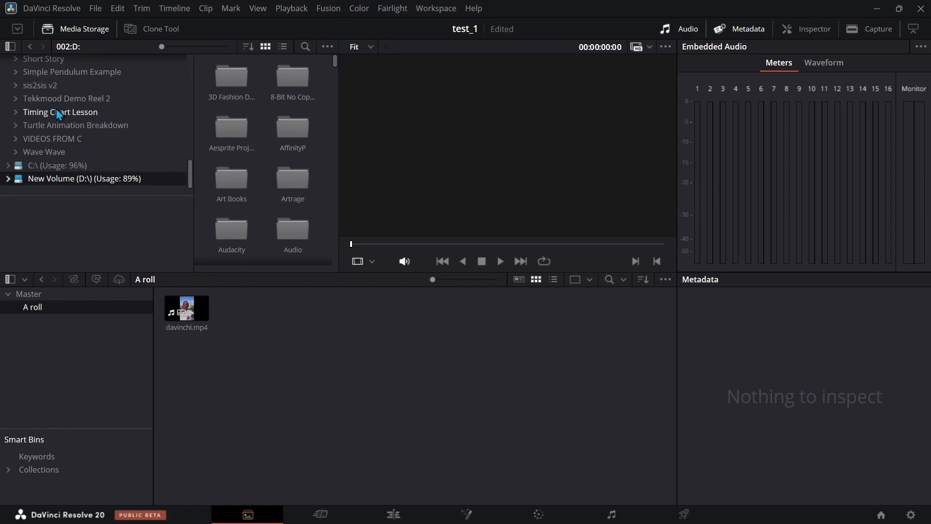
click(19, 141)
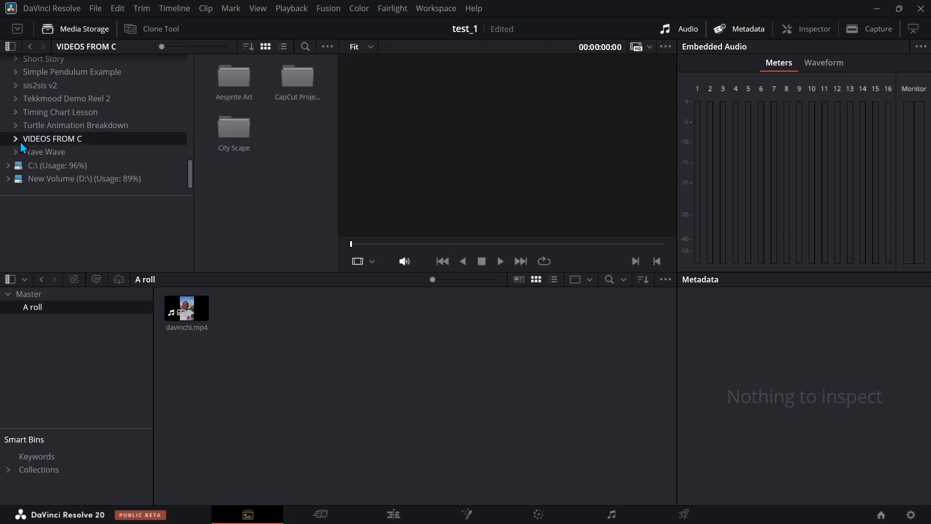
click(16, 138)
click(15, 139)
scroll(55, 138, up, 15)
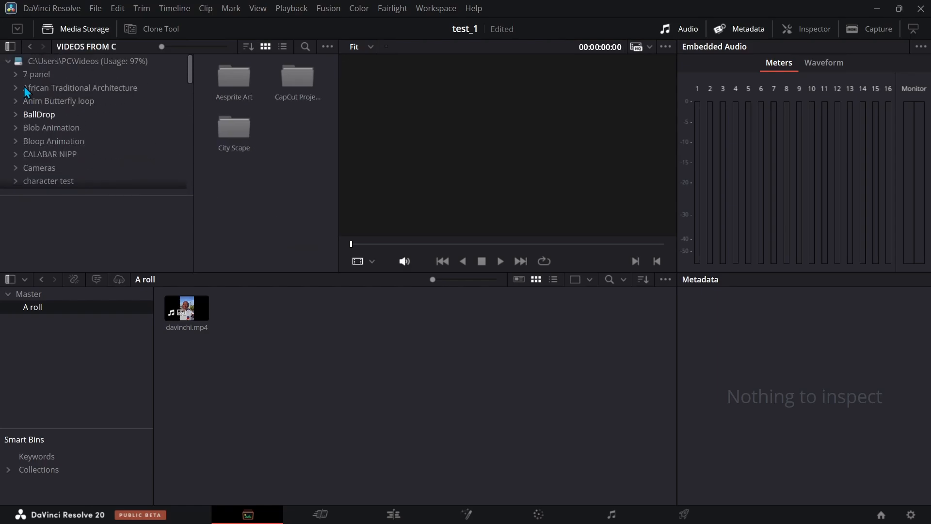
click(8, 61)
click(38, 76)
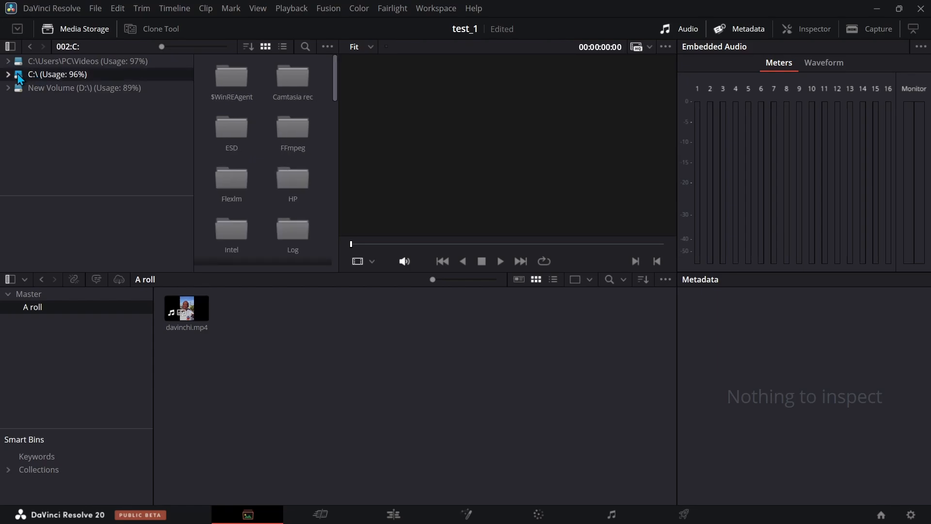
Step: Examine the folders on the C: drive, view the video folder's contents, and collapse the drive again
click(8, 75)
scroll(40, 125, down, 10)
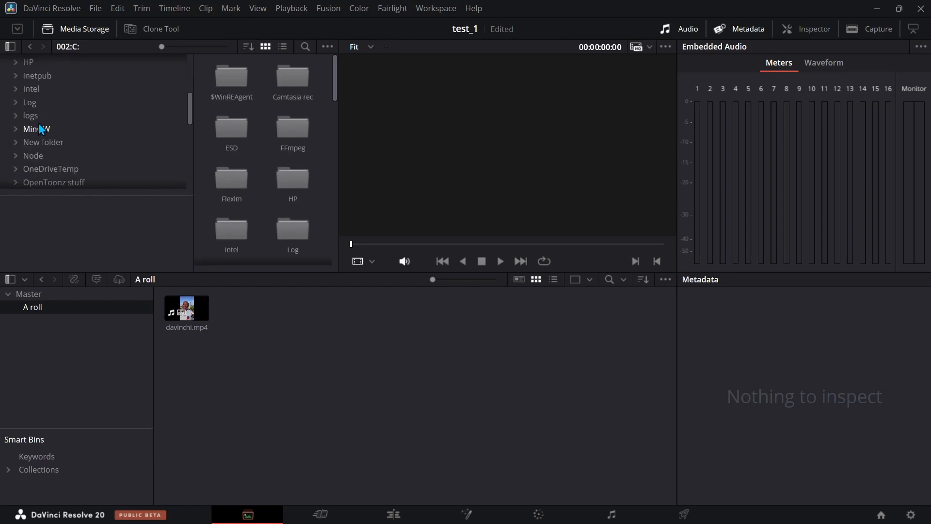
scroll(41, 127, down, 3)
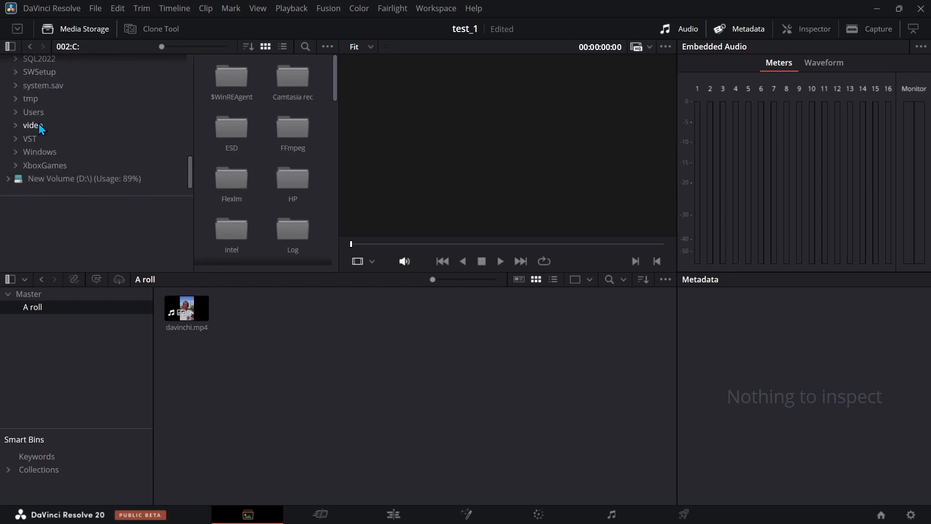
click(34, 127)
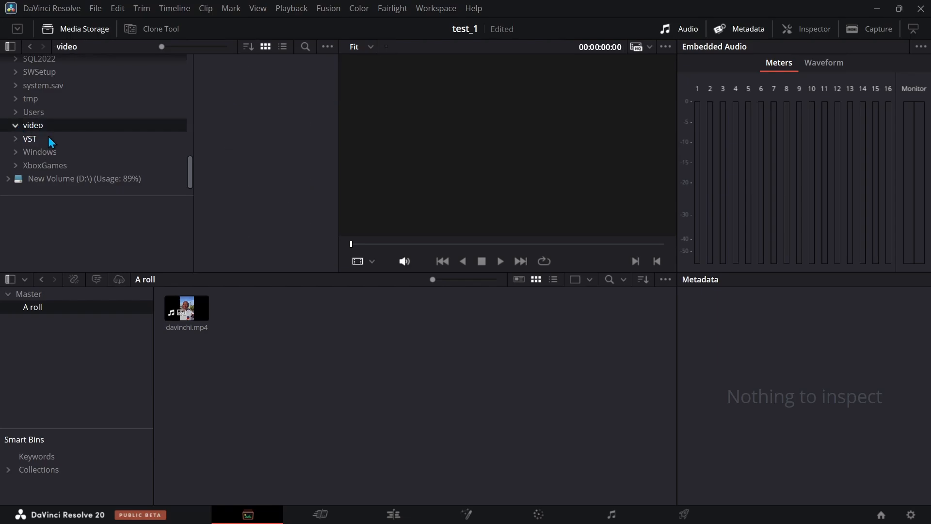
scroll(62, 139, up, 10)
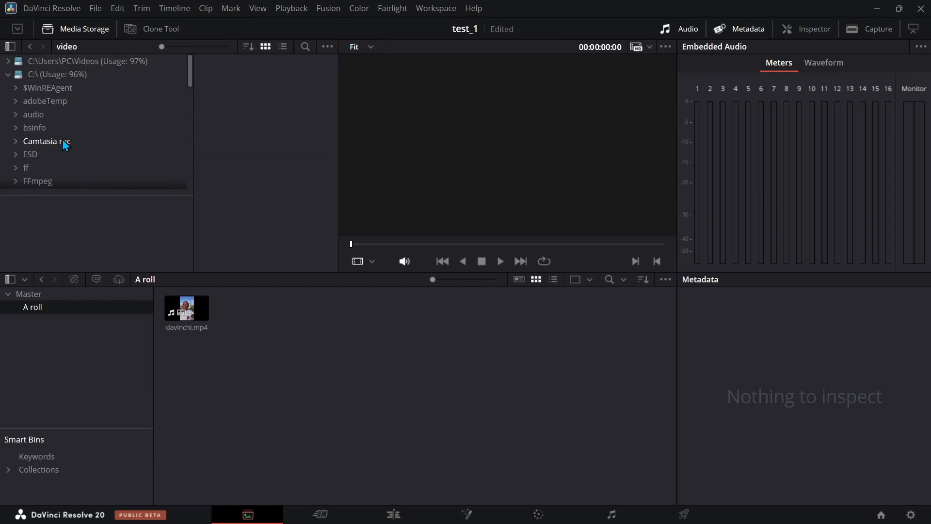
click(8, 74)
Step: Expand the D: drive in the storage locations and view the media in its dEADSPACE folder
click(43, 89)
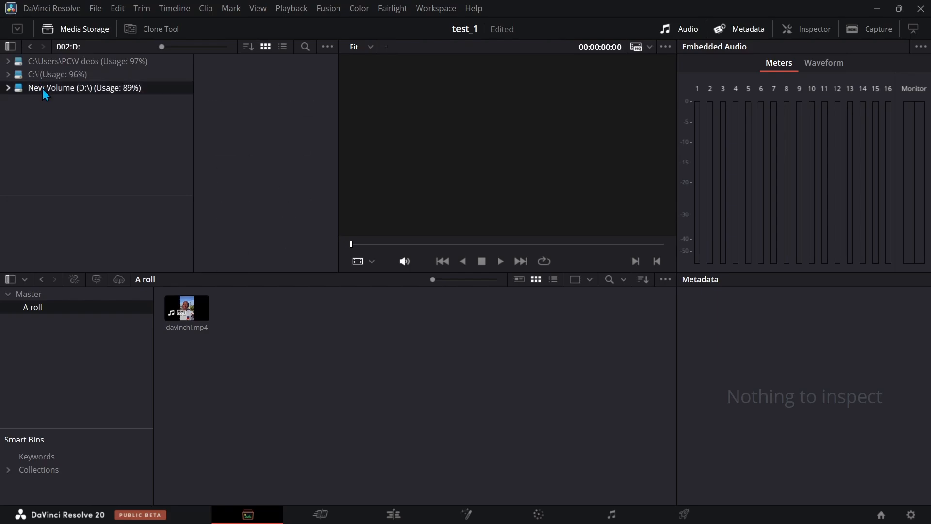
click(7, 88)
scroll(35, 144, down, 5)
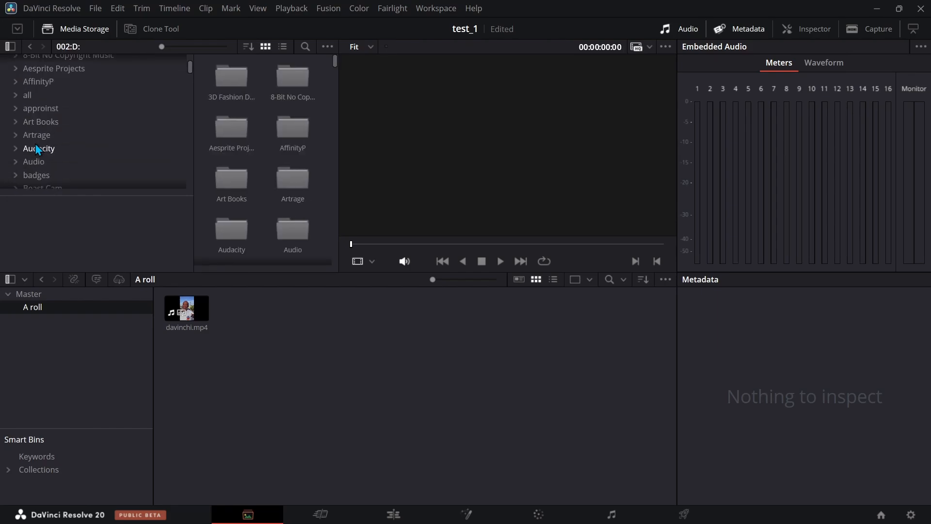
scroll(37, 146, down, 3)
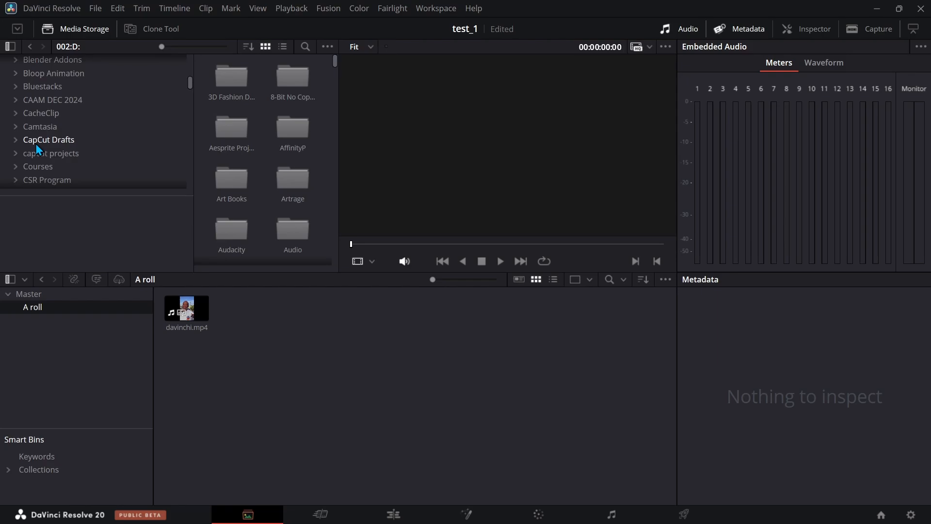
scroll(37, 140, down, 4)
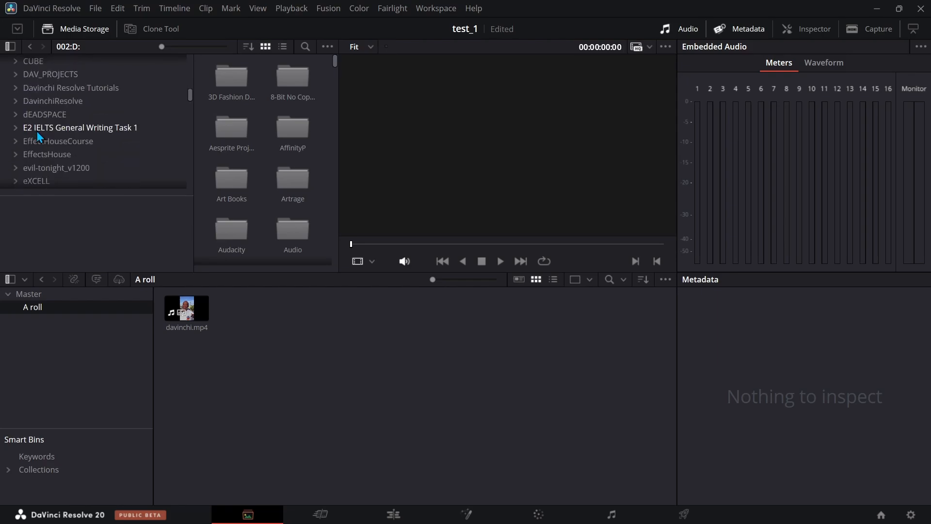
click(43, 115)
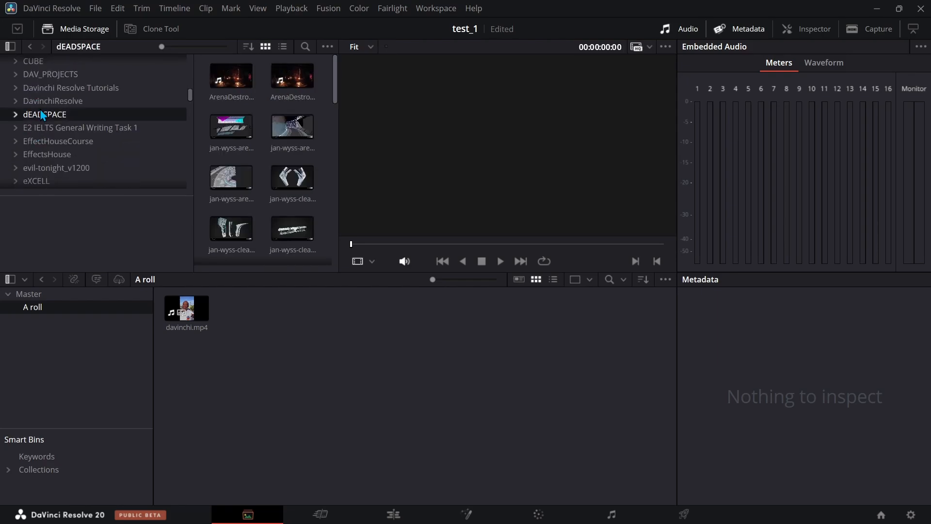
Step: Enlarge the storage folder list and look through the D: drive's folders for the Beast Cam folder
scroll(41, 112, down, 4)
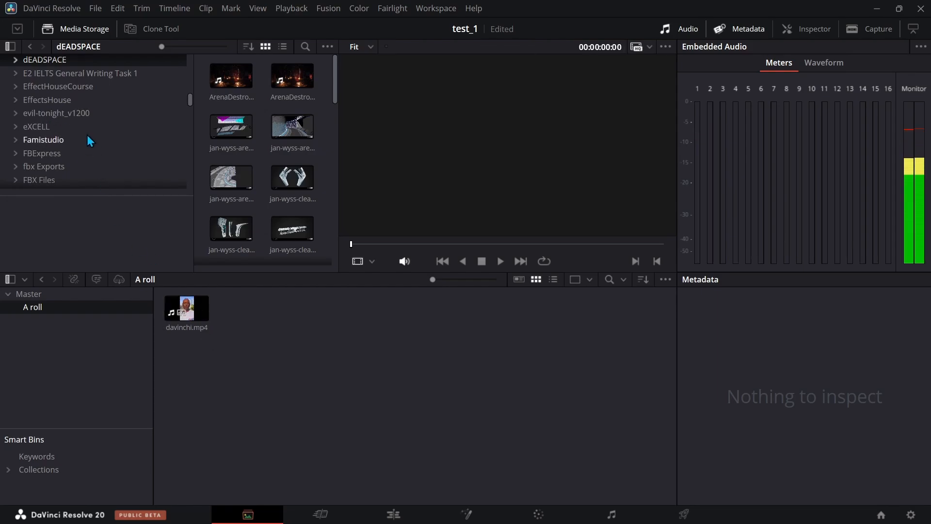
scroll(86, 135, down, 7)
drag(86, 195, 88, 229)
scroll(108, 111, down, 10)
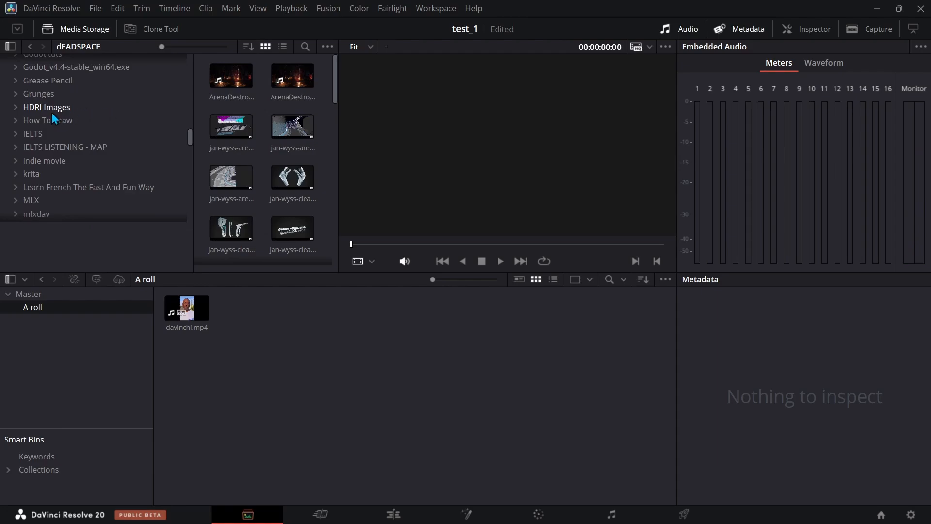
scroll(39, 100, up, 20)
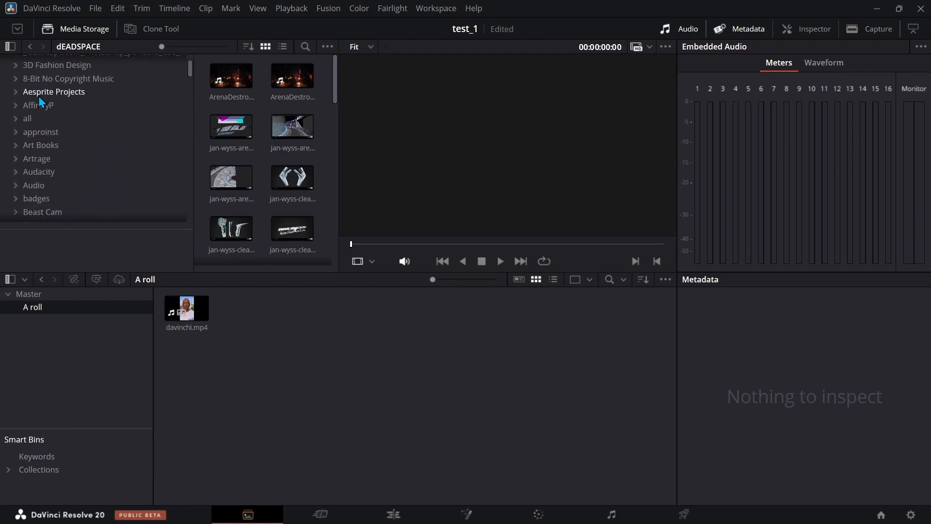
scroll(40, 136, down, 3)
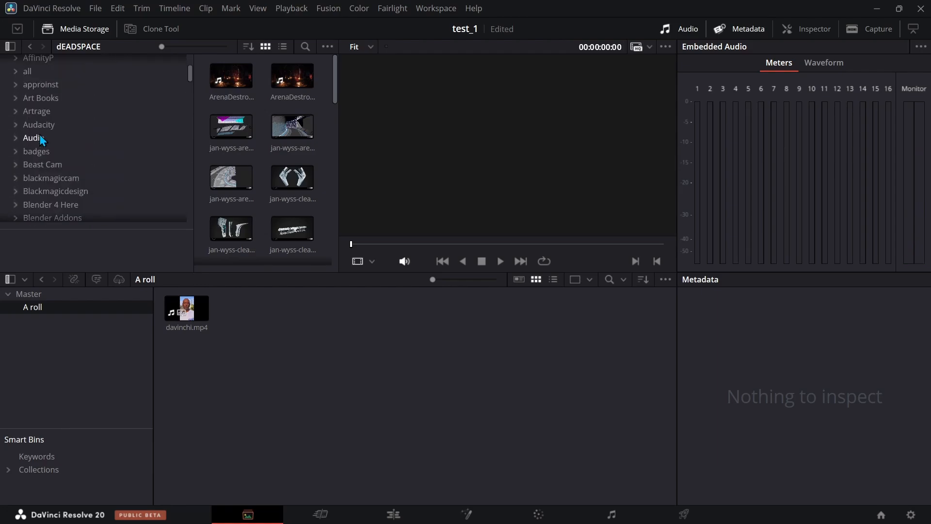
Step: Open and expand the Beast Cam folder and look through its subfolders
click(40, 167)
click(15, 166)
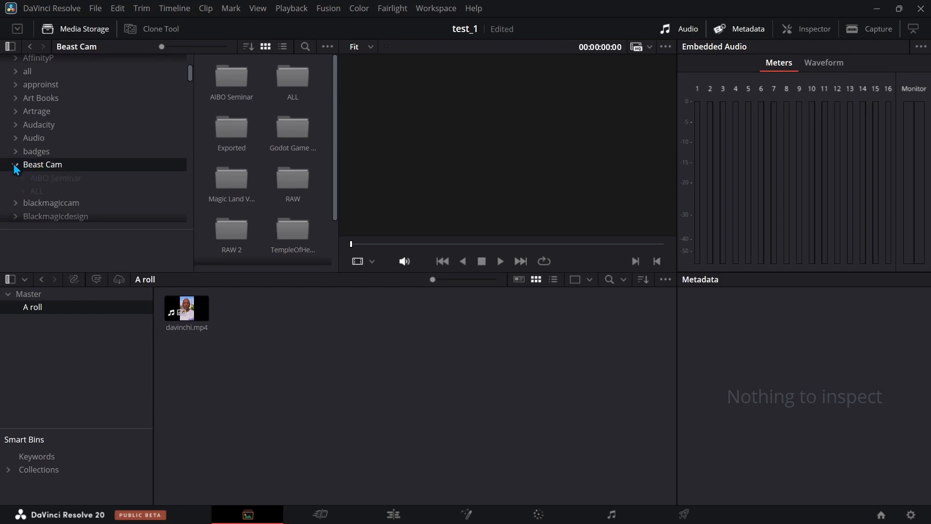
scroll(19, 166, down, 6)
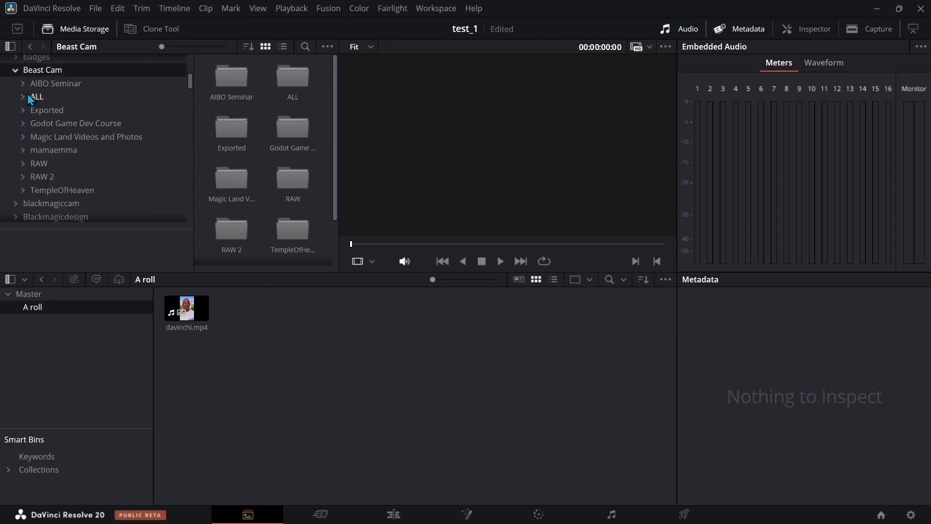
scroll(39, 131, down, 2)
scroll(38, 130, down, 5)
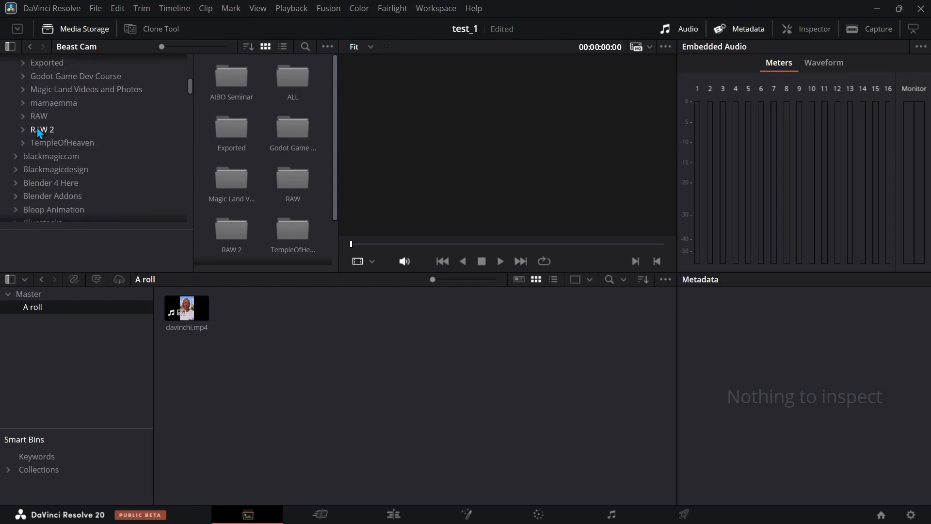
scroll(36, 127, up, 7)
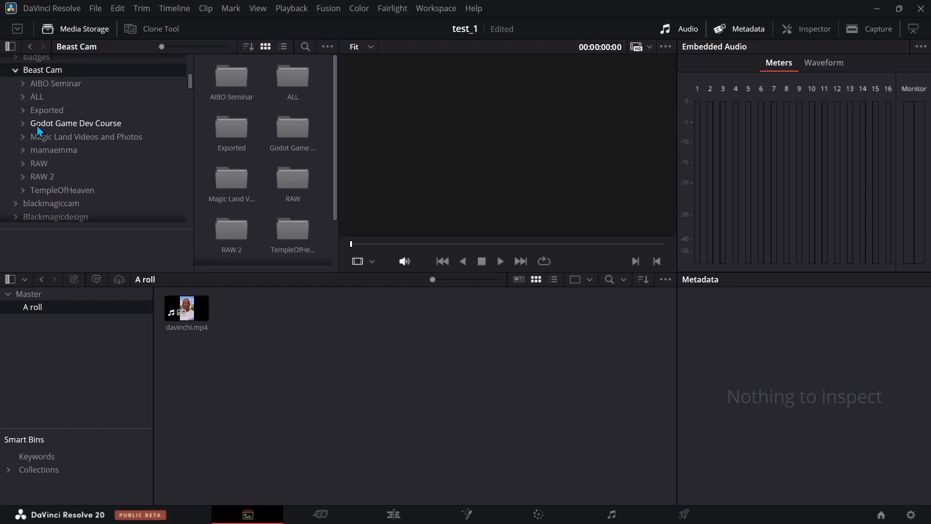
Step: Expand the AIBO Seminar folder along with its Day 0 Arrival and Day 1 Lecture intro Sessions subfolders
click(31, 84)
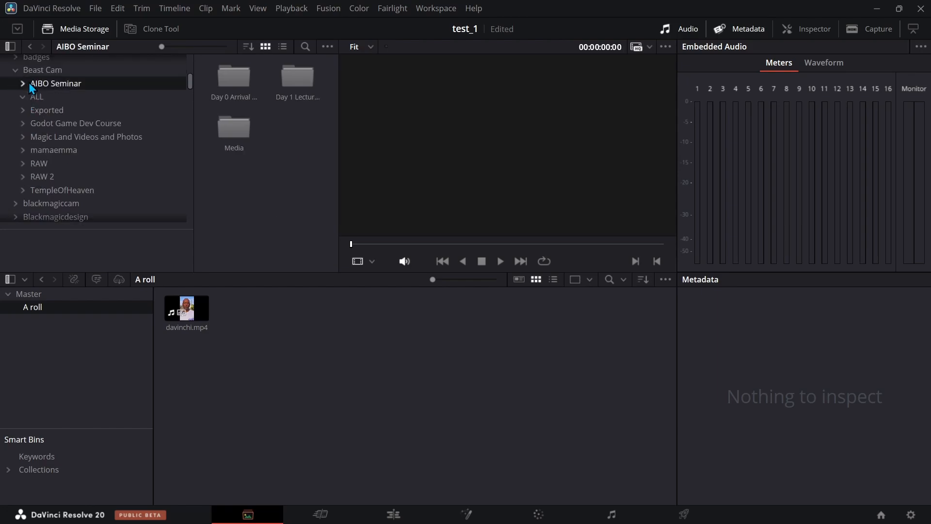
click(23, 84)
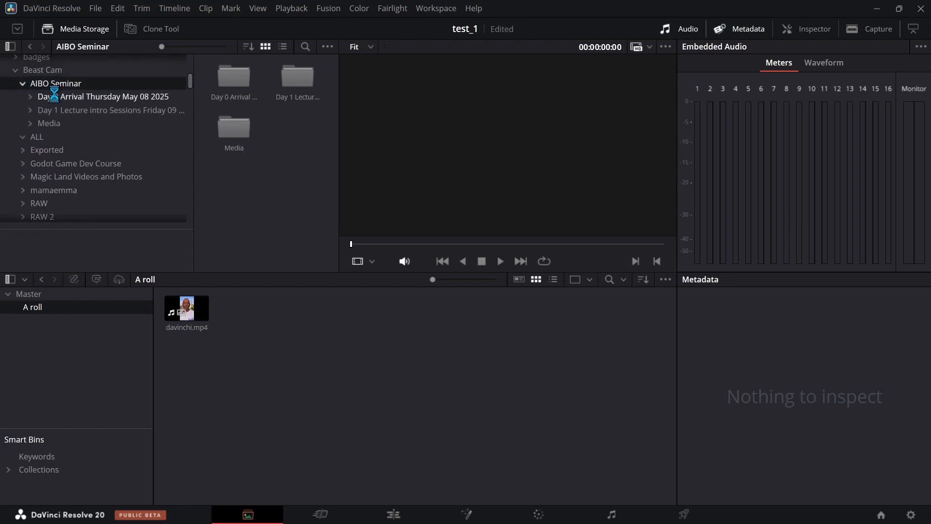
click(57, 98)
click(30, 96)
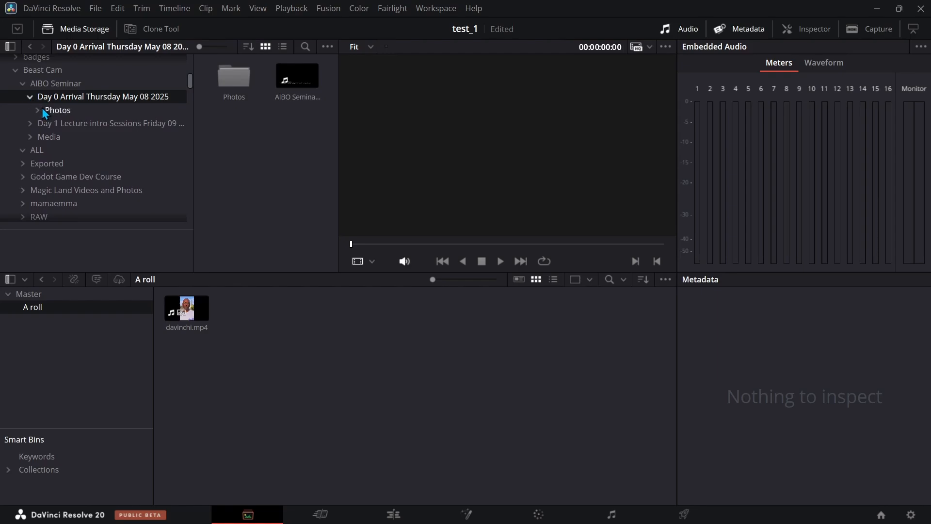
click(43, 124)
click(30, 124)
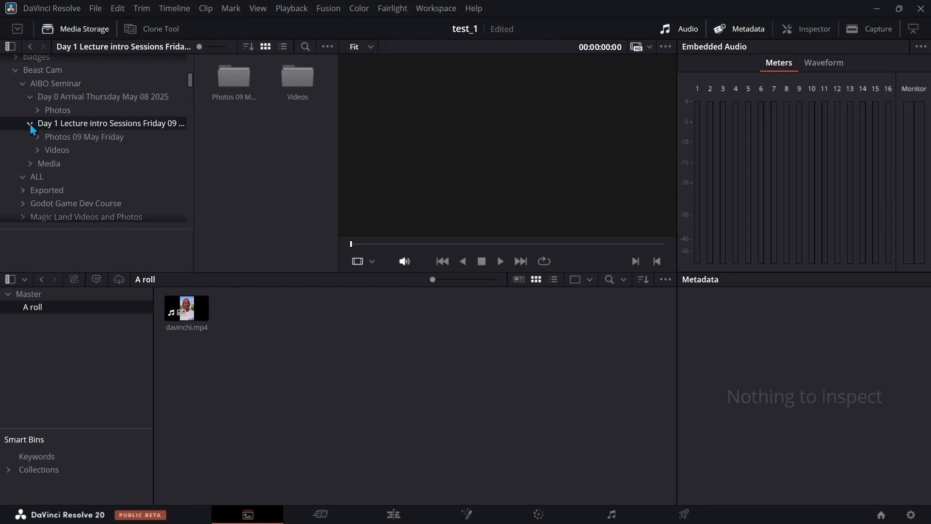
Step: View the Day 1 Videos folder, then import 05092025_074857609.jpeg from Photos 09 May Friday into the A roll bin
click(54, 150)
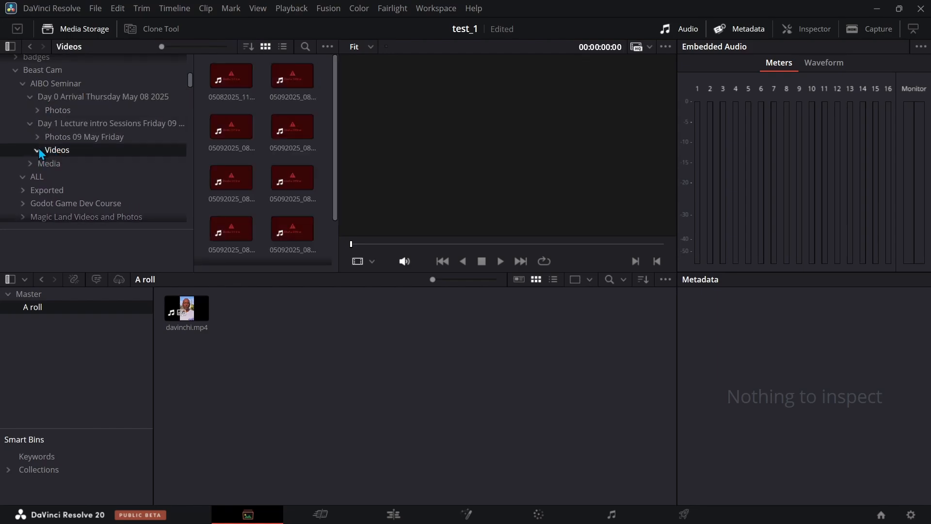
click(53, 137)
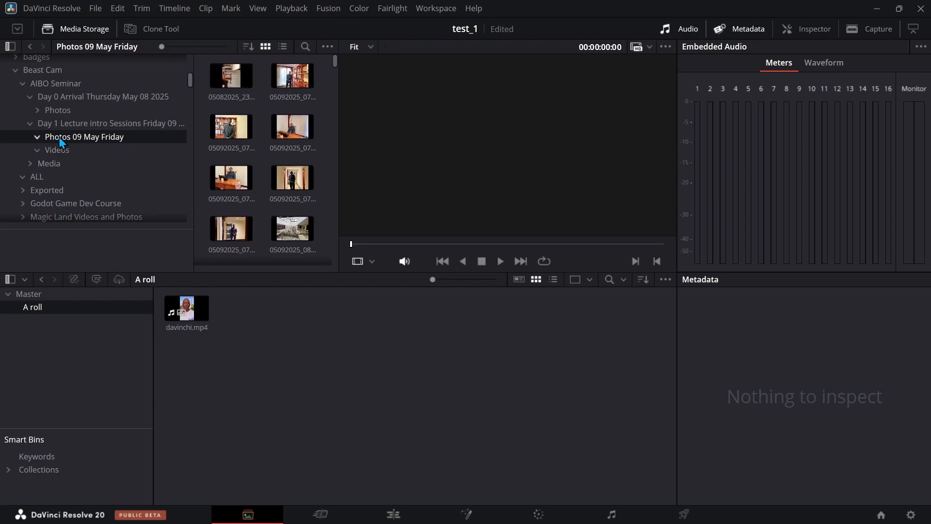
click(241, 129)
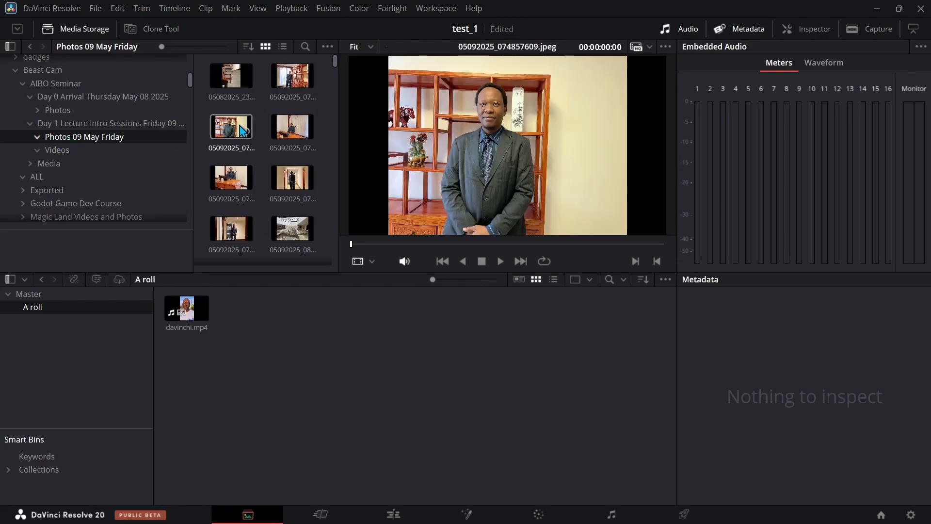
drag(241, 129, 263, 322)
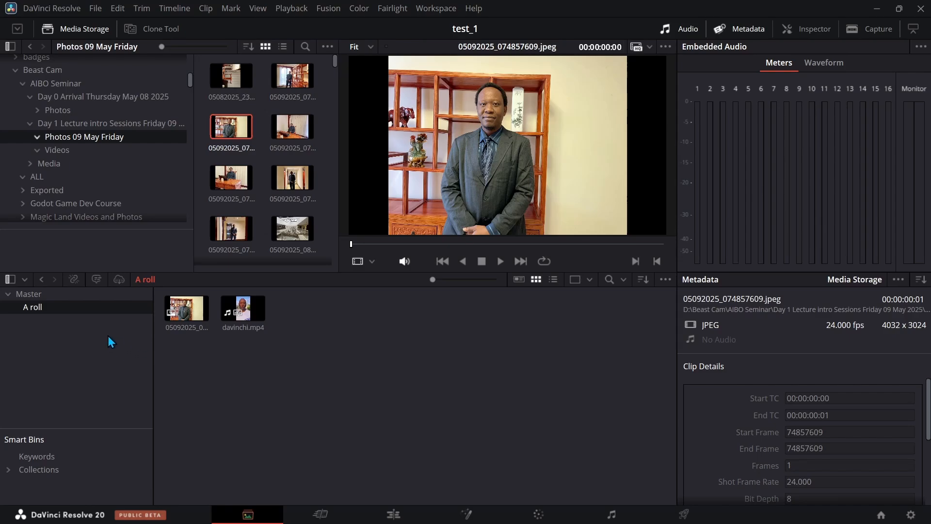
Step: Create a new bin named "B roll" under Master
click(10, 295)
click(25, 310)
right_click(27, 295)
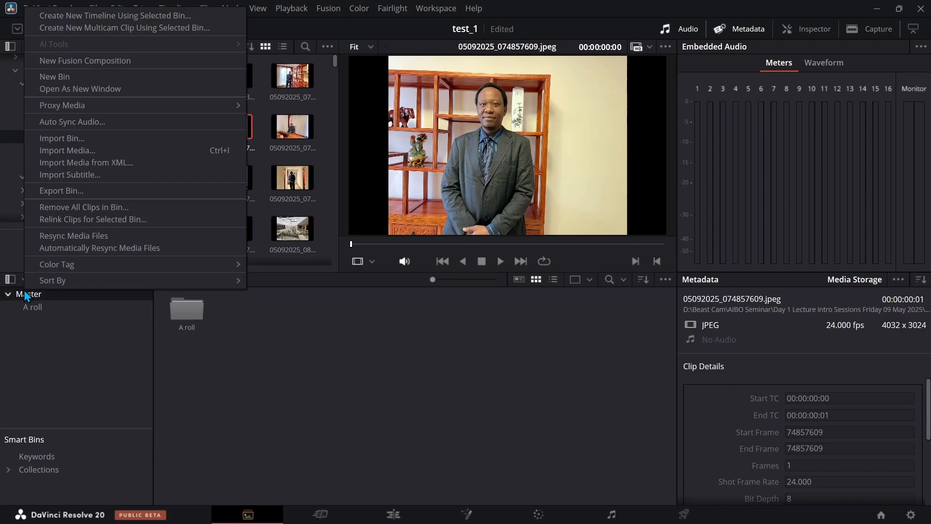
click(61, 75)
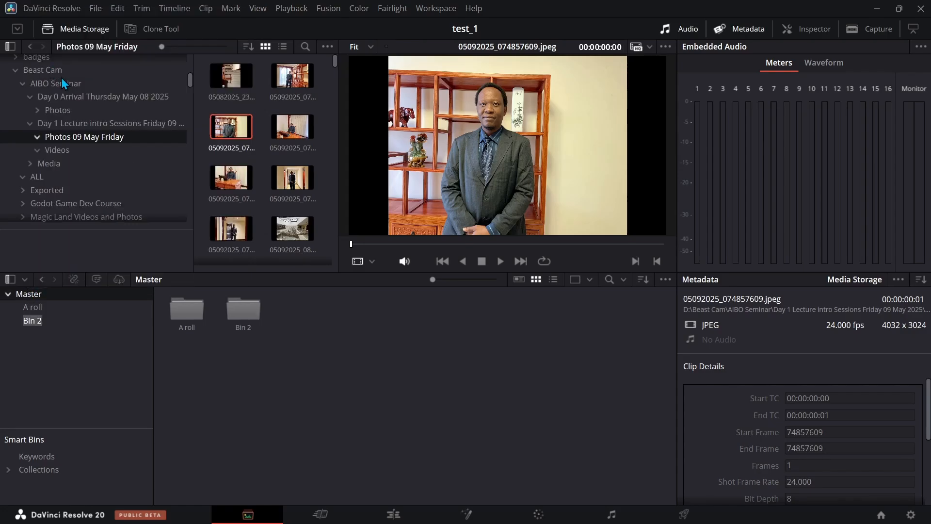
text(B roll)
key(Return)
Step: Import the desk photo and 05092025_075145275.jpeg into the B roll bin, and compare the contents of both bins
click(34, 322)
drag(229, 179, 245, 323)
drag(283, 197, 306, 335)
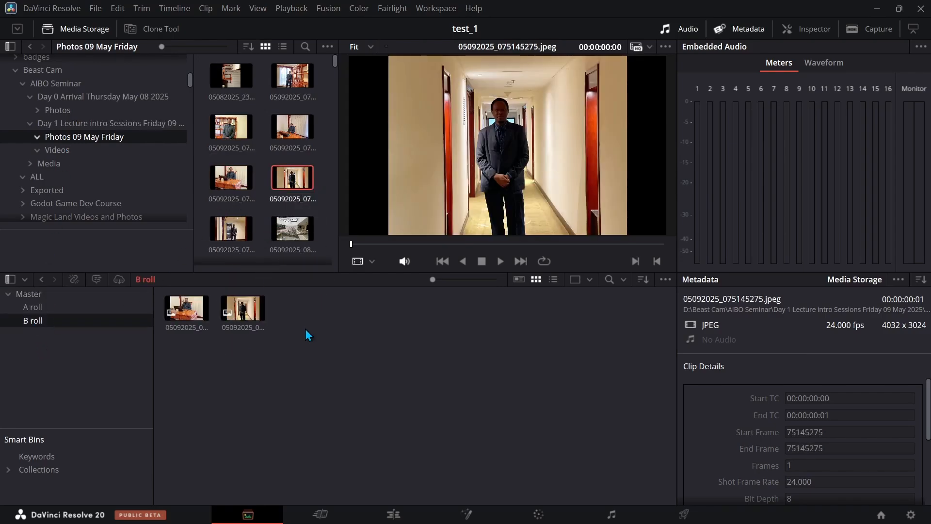
click(30, 310)
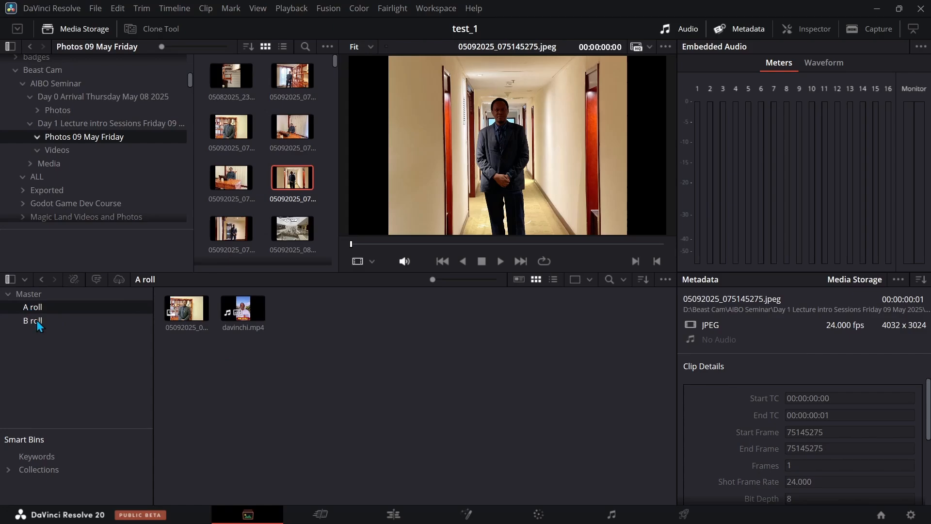
click(37, 321)
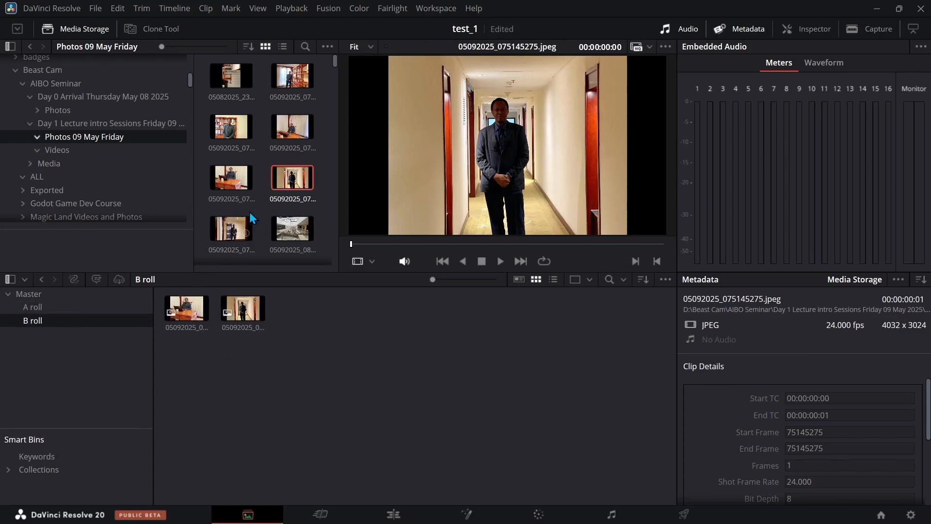
Step: Import the mural photo 05092025_083556781.jpeg into the B roll bin and preview it from there
scroll(249, 211, down, 3)
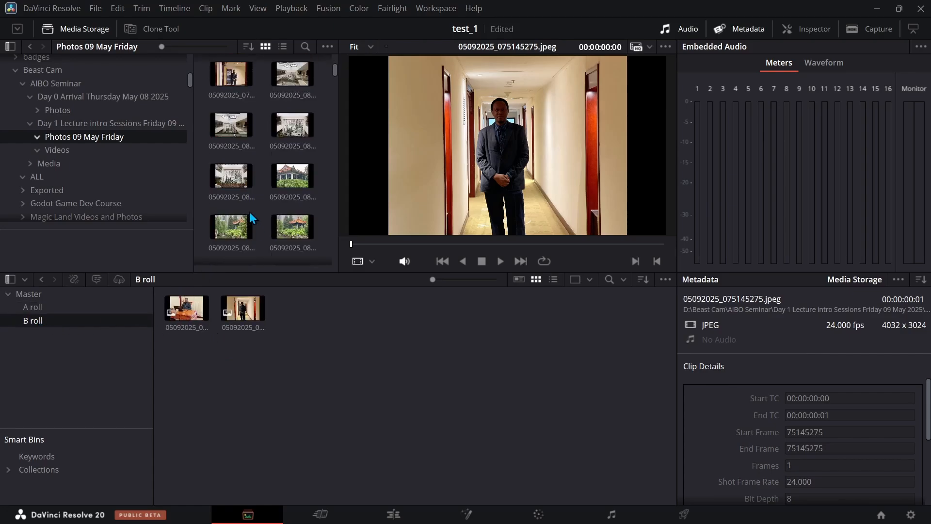
click(228, 178)
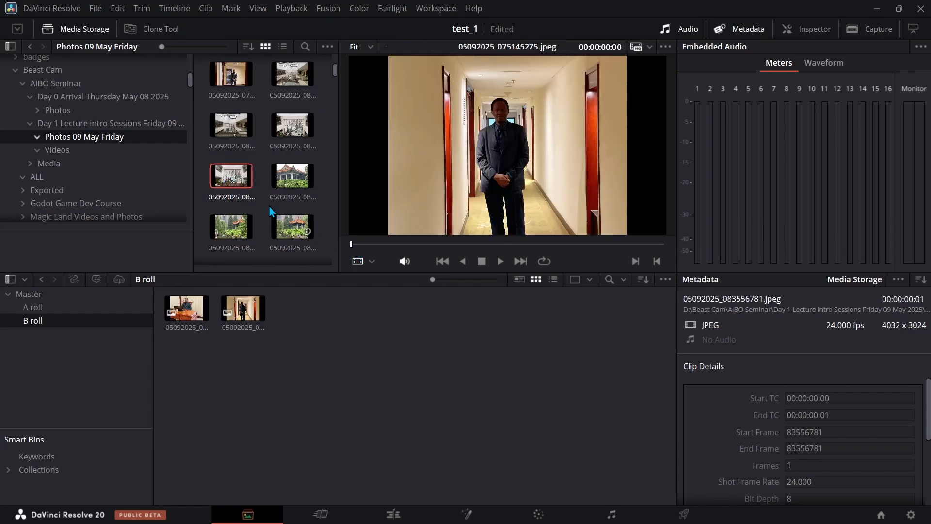
click(228, 177)
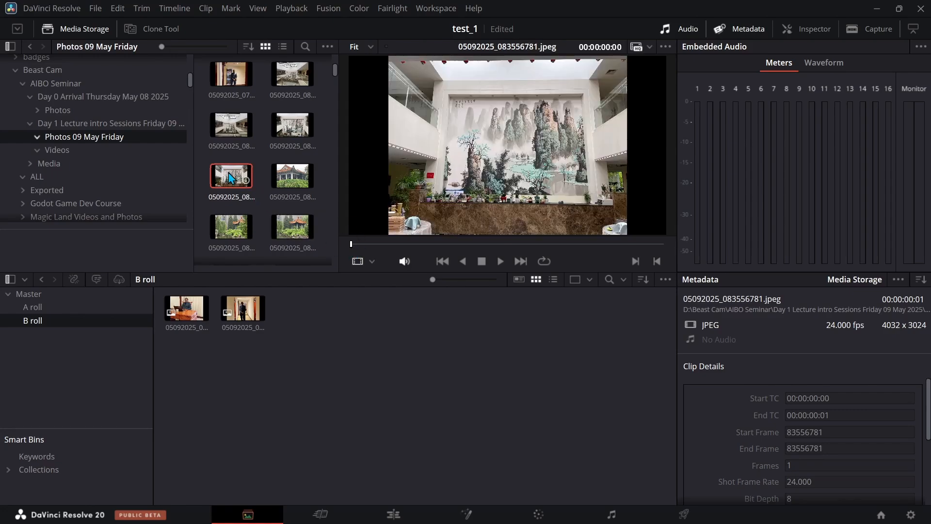
drag(231, 178, 205, 368)
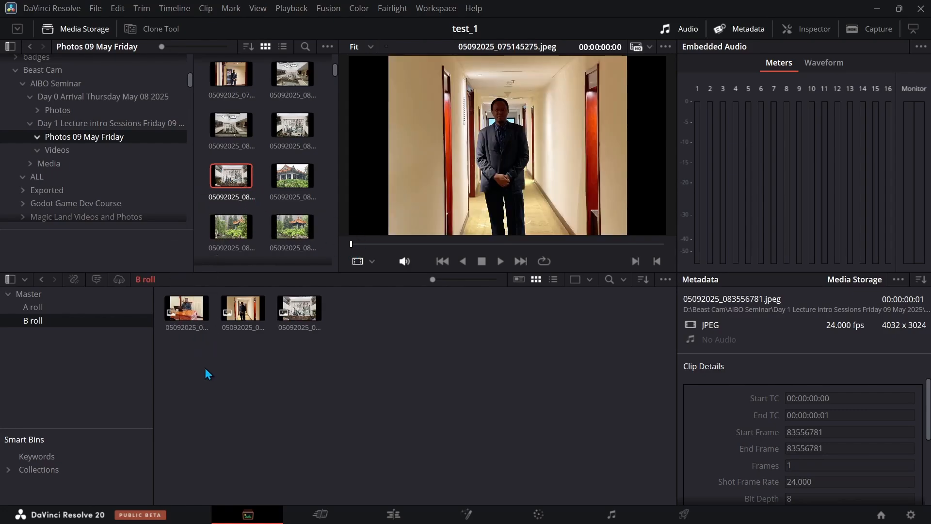
click(301, 310)
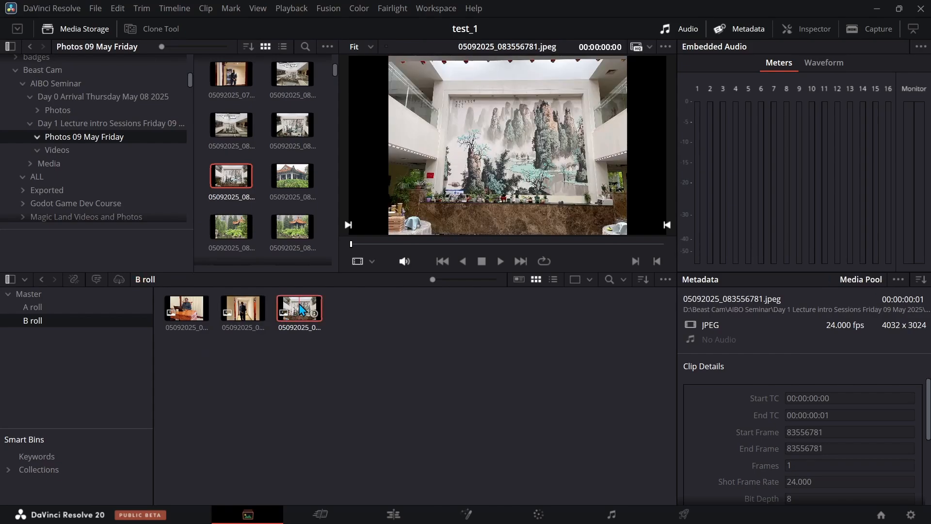
Step: Scrub through the mural photo's preview and deselect the photo in the B roll bin
click(380, 246)
drag(381, 246, 528, 246)
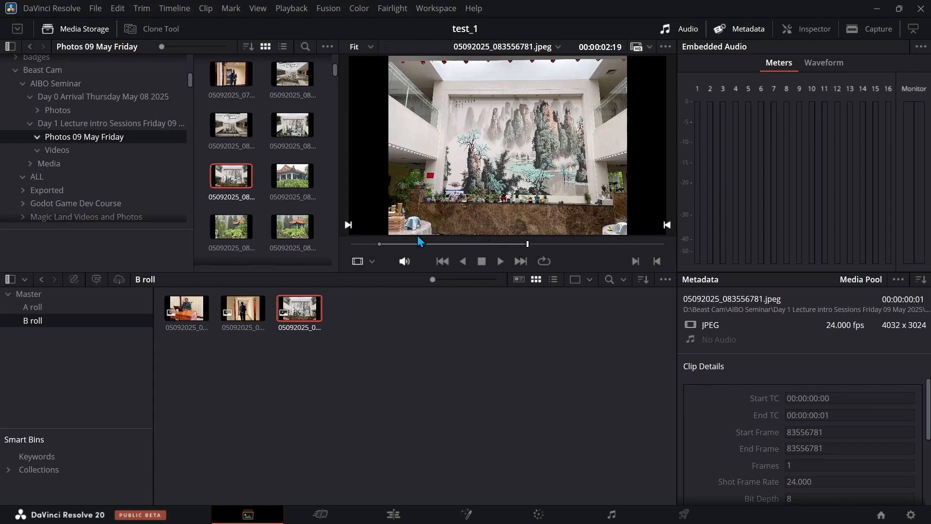
click(235, 361)
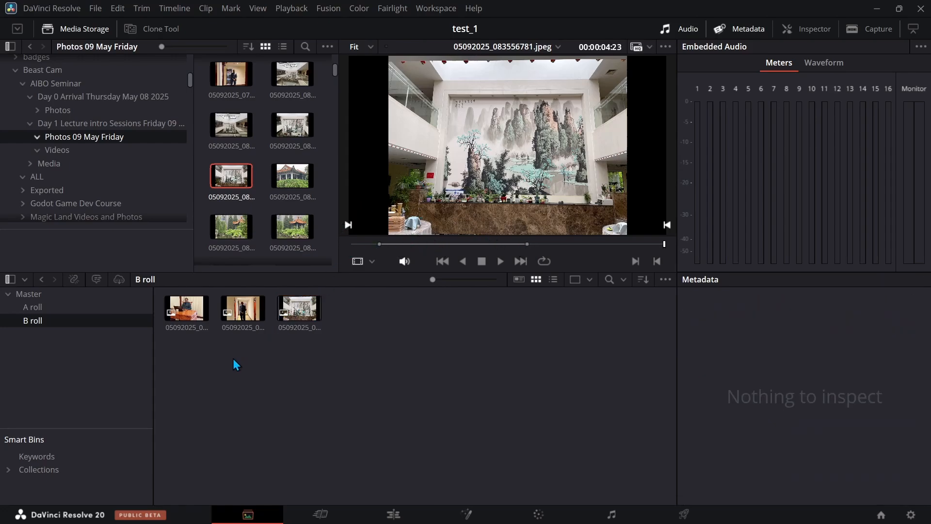
Step: Create a new bin named "Graphics" under Master and open it
click(21, 297)
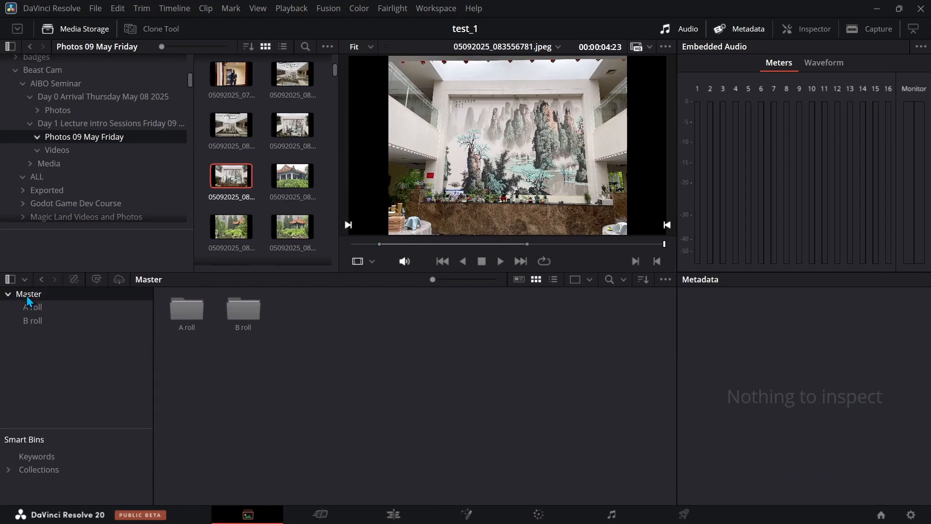
right_click(27, 298)
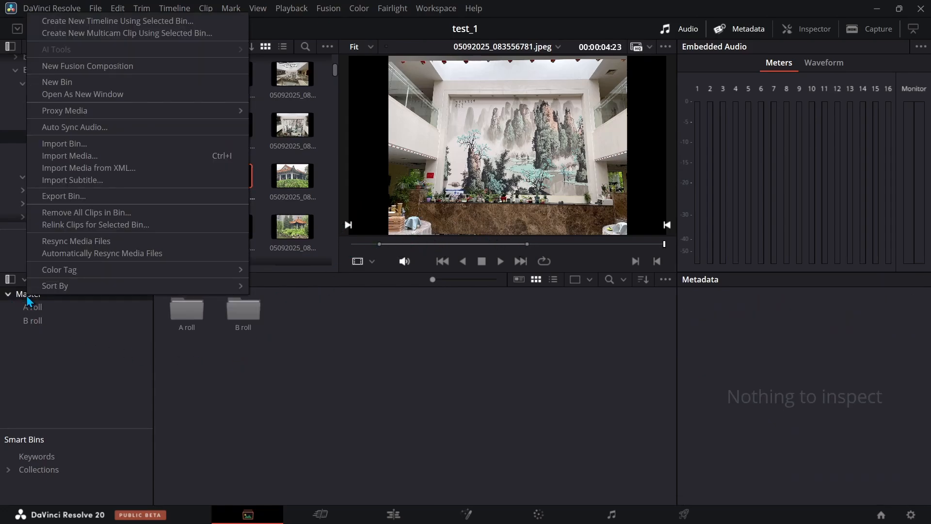
click(58, 84)
text(Graphics)
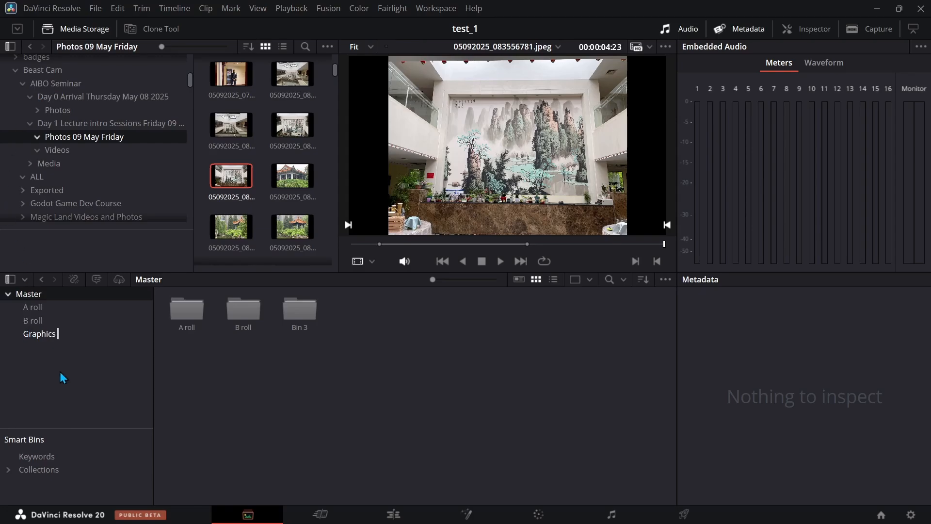
key(Return)
click(53, 336)
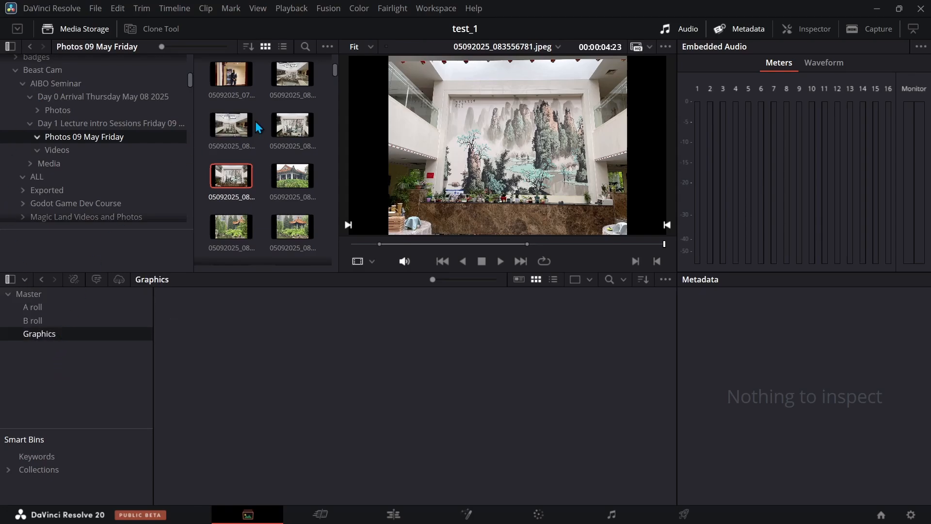
Step: Import three airplane-window photos from the Day 0 Arrival Photos folder into the Graphics bin
scroll(257, 120, up, 5)
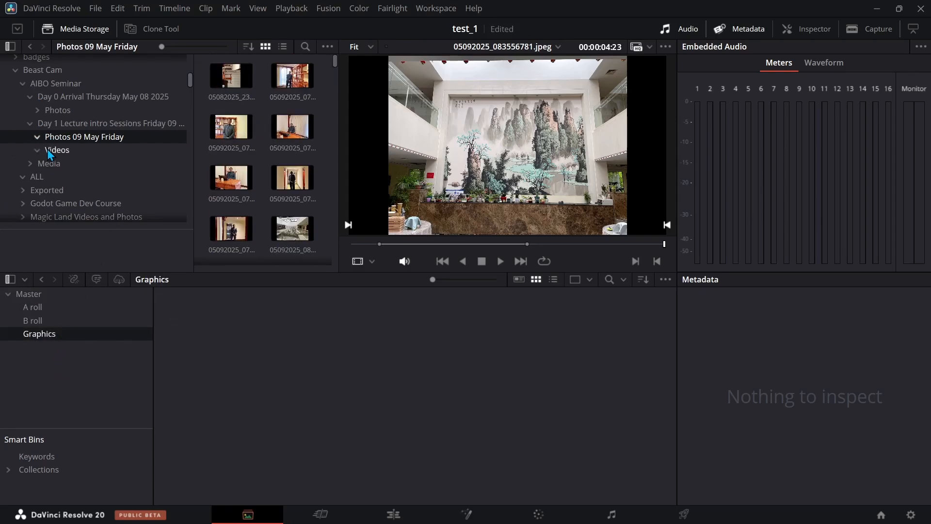
click(56, 112)
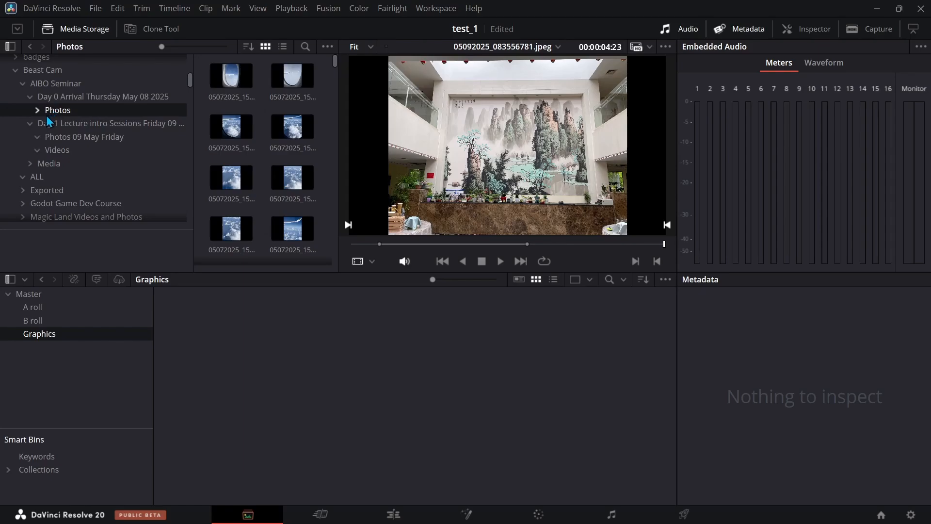
click(243, 78)
drag(231, 81, 235, 322)
click(295, 83)
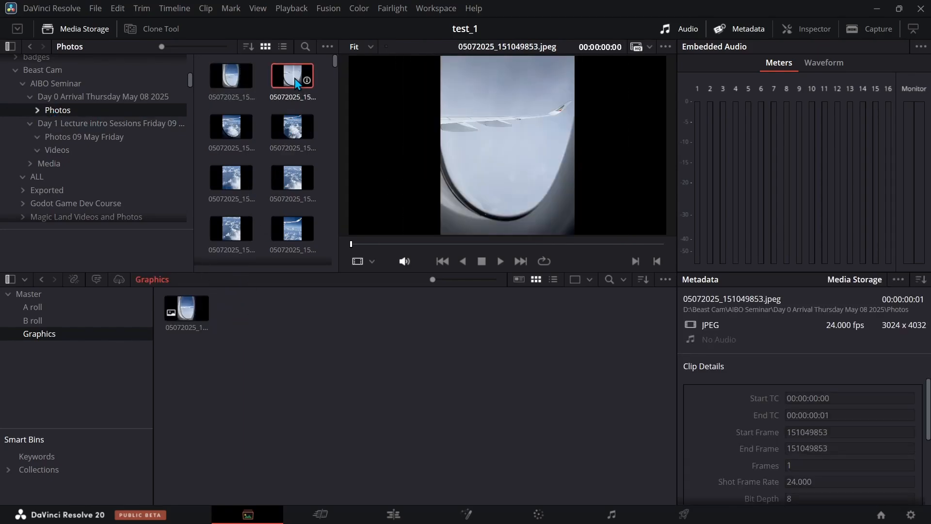
click(290, 130)
ctrl+click(291, 180)
drag(279, 185, 279, 322)
Step: Widen the media storage browser, compare its list and thumbnail views, and enlarge the thumbnails to the maximum size
scroll(312, 151, down, 5)
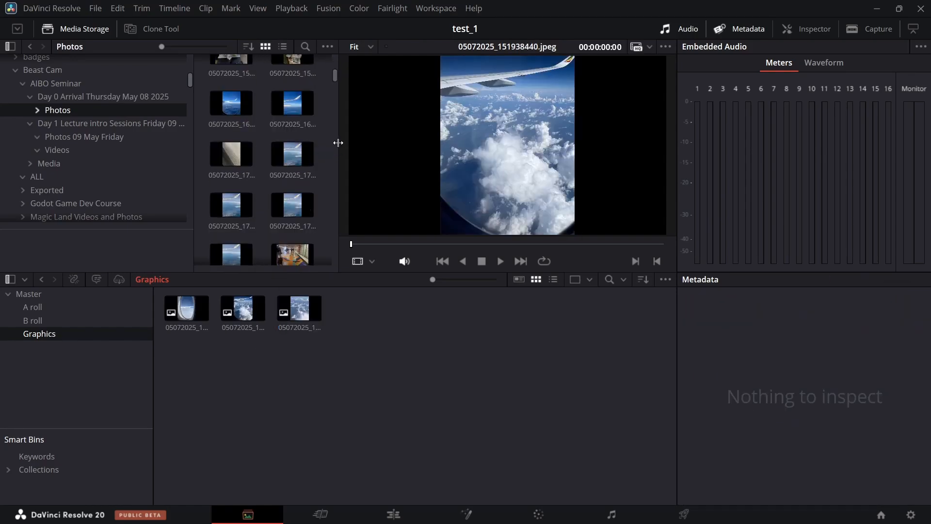
drag(339, 141, 384, 142)
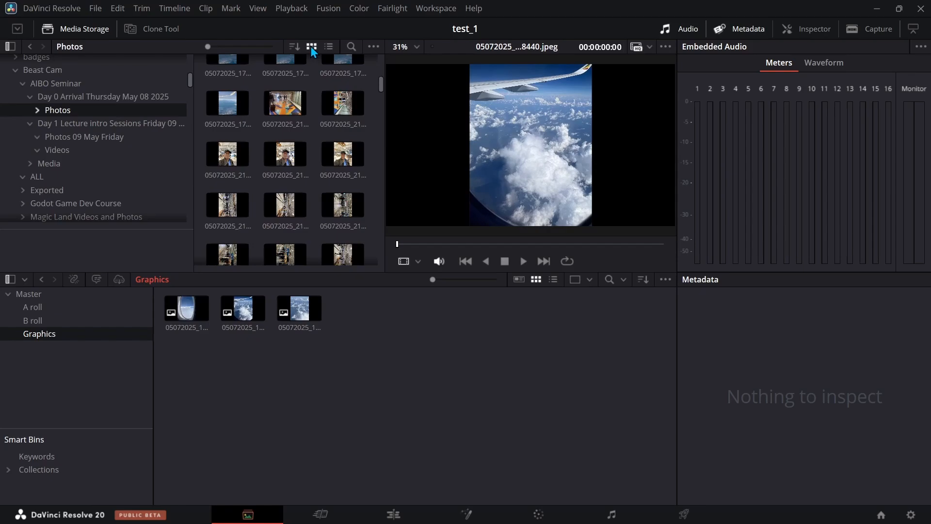
click(328, 46)
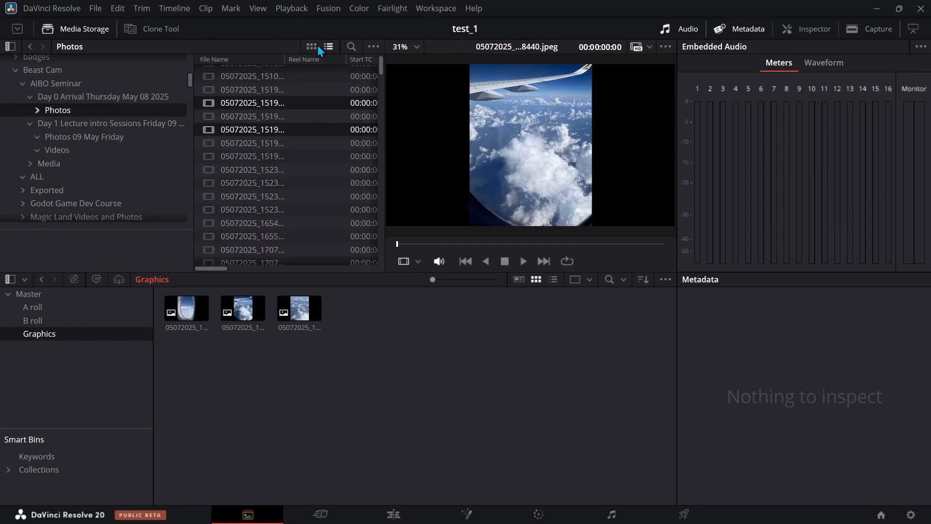
click(311, 46)
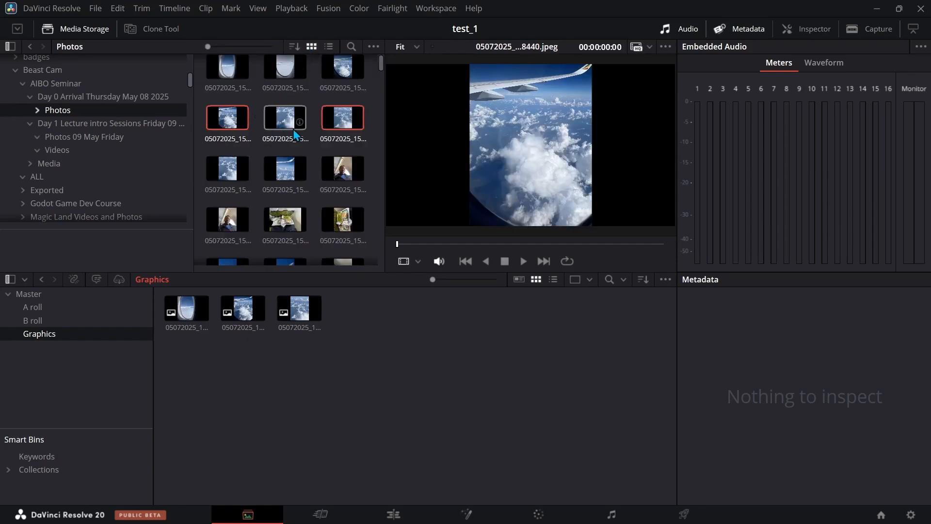
drag(208, 46, 290, 62)
Step: Import the airplane wing photo 05072025_165446688.jpeg into the Graphics bin
scroll(269, 187, down, 6)
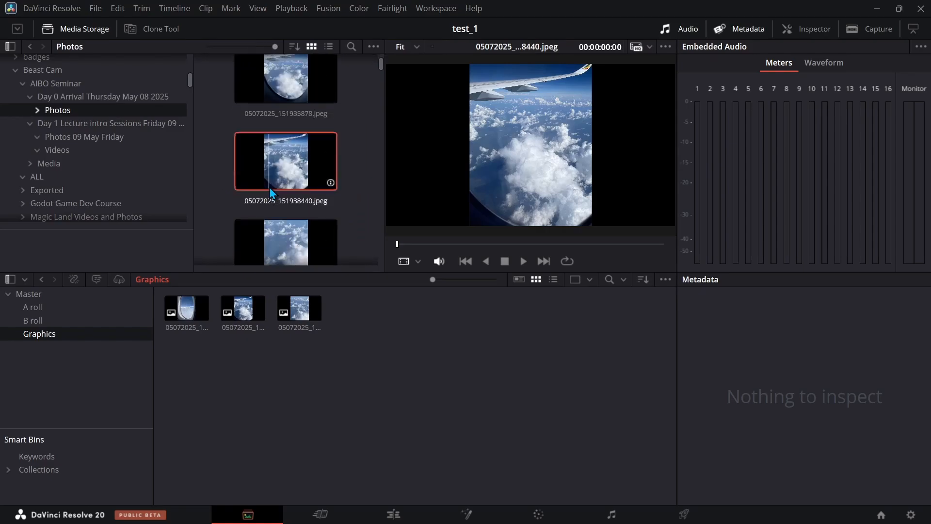
scroll(270, 192, down, 5)
scroll(270, 192, down, 1)
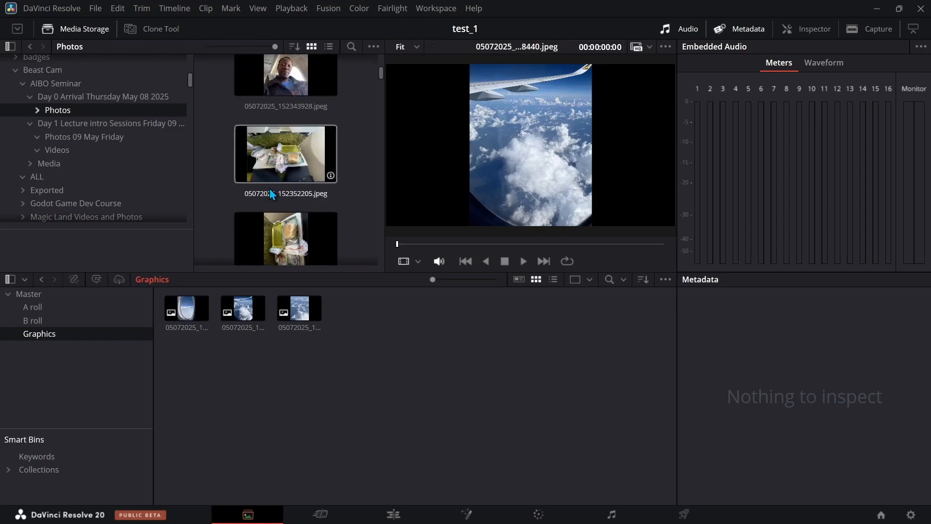
scroll(271, 193, down, 3)
click(280, 174)
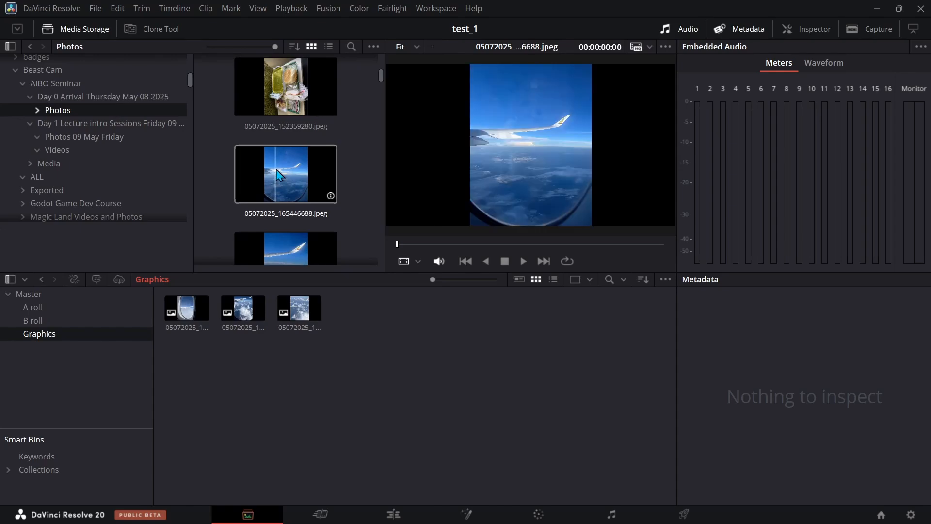
drag(279, 174, 376, 363)
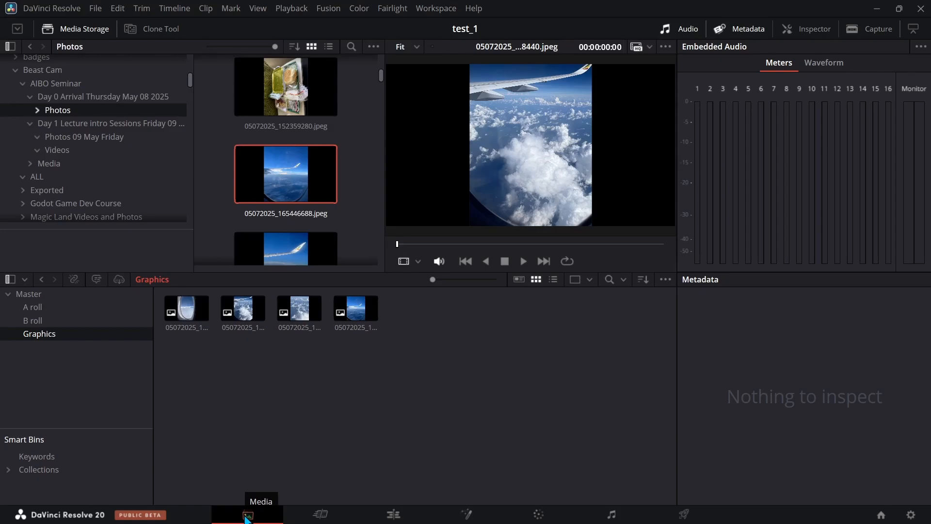
Step: Review the A roll and Graphics bins, and compare the media storage's list and thumbnail views
click(36, 308)
click(38, 335)
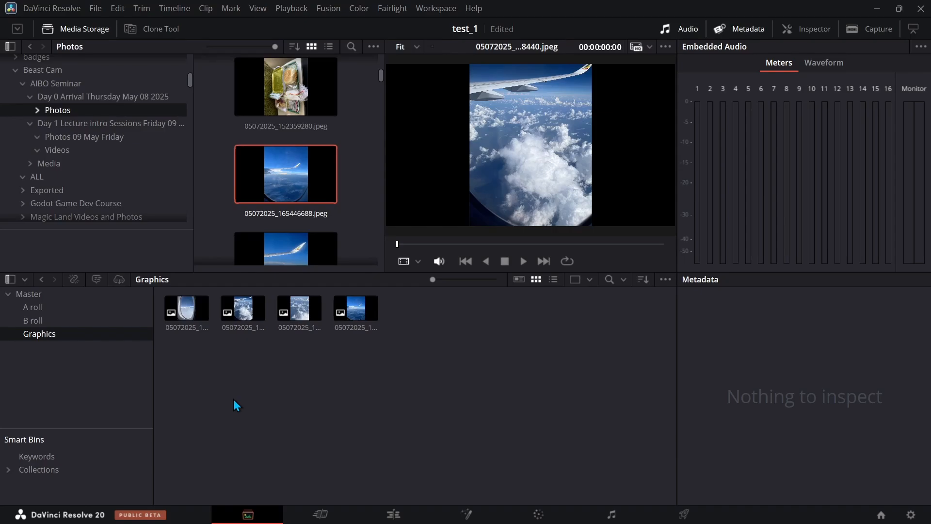
click(325, 49)
click(310, 47)
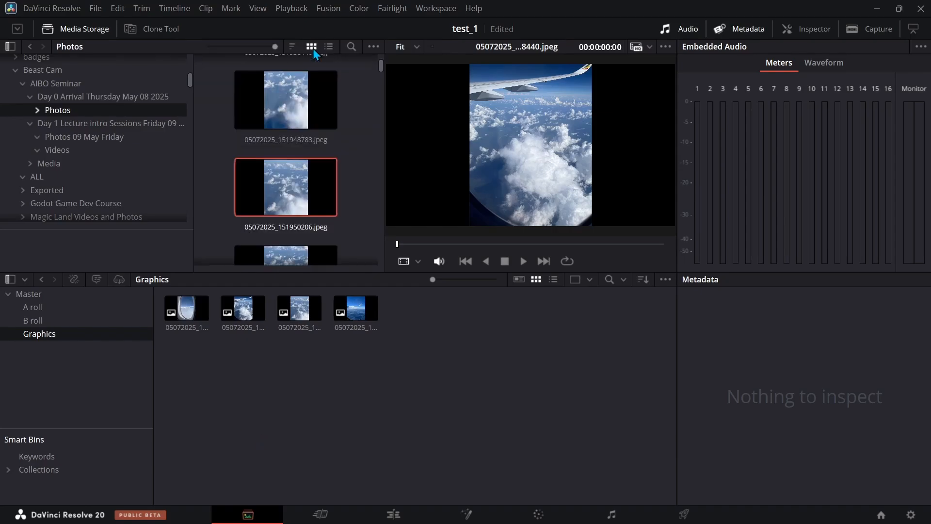
Step: Create a new bin named "Audio" under Master
right_click(30, 294)
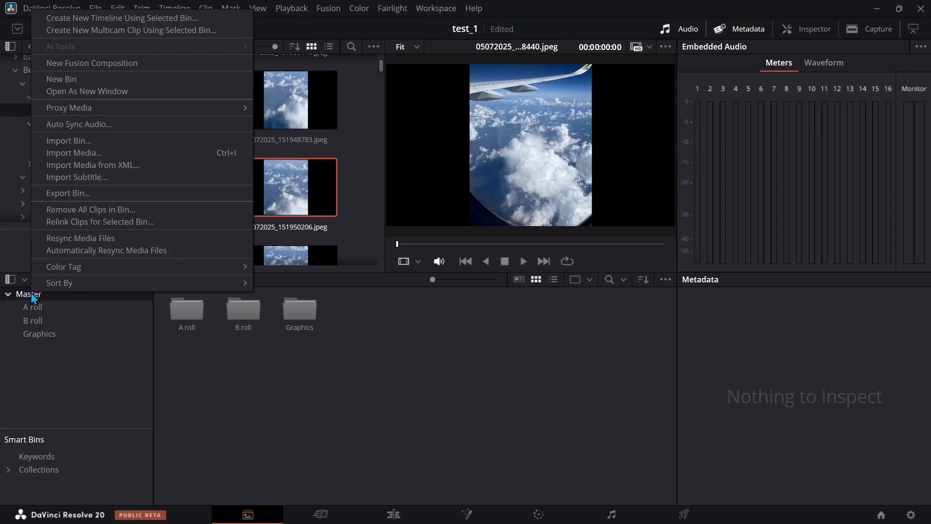
click(63, 80)
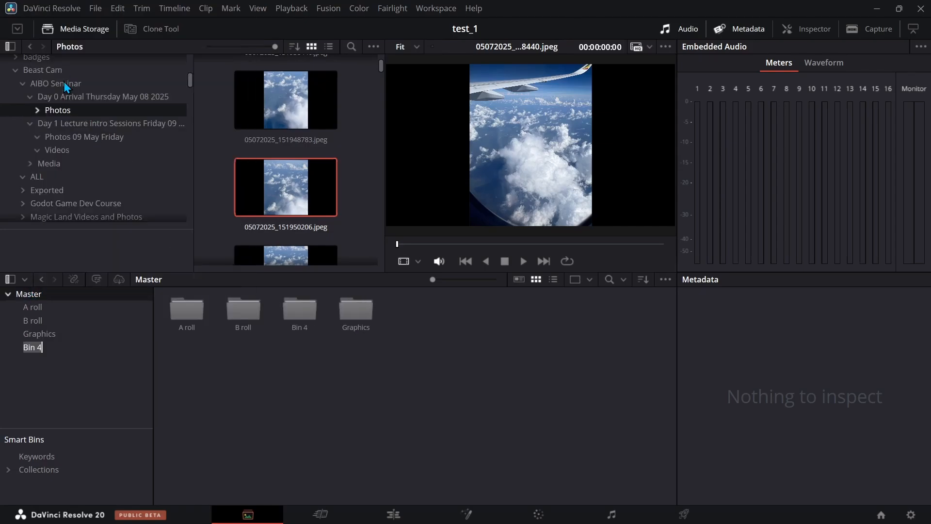
text(Audio)
key(Return)
Step: Return to the New Volume (D:) drive in the media storage and collapse its folder tree
click(30, 73)
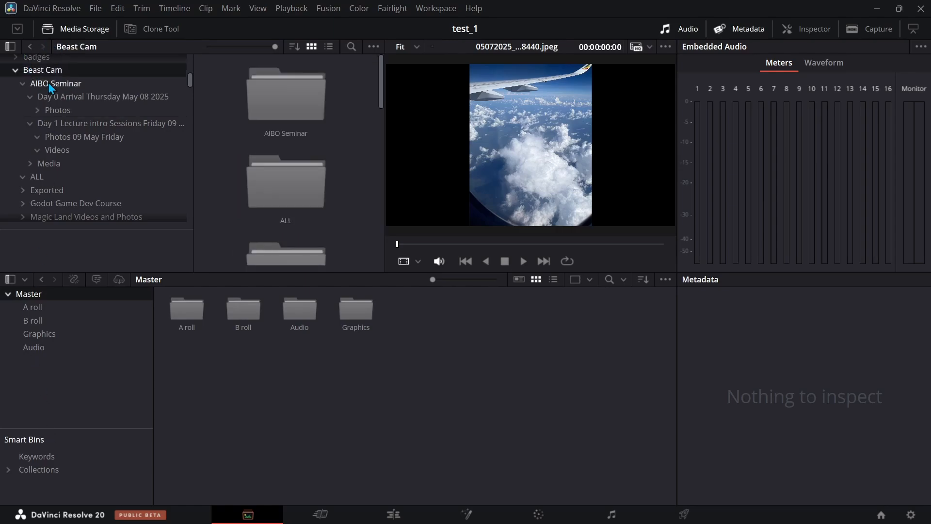
scroll(48, 82, up, 3)
click(28, 89)
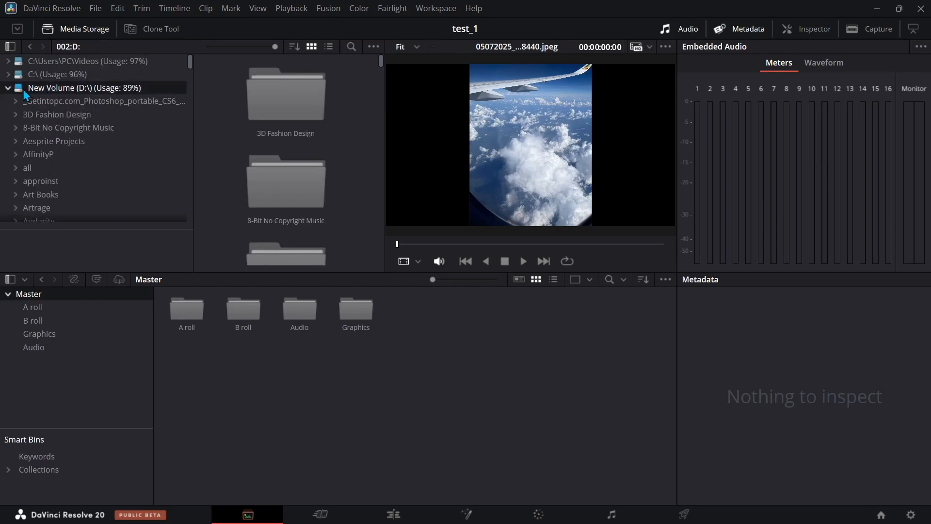
click(7, 89)
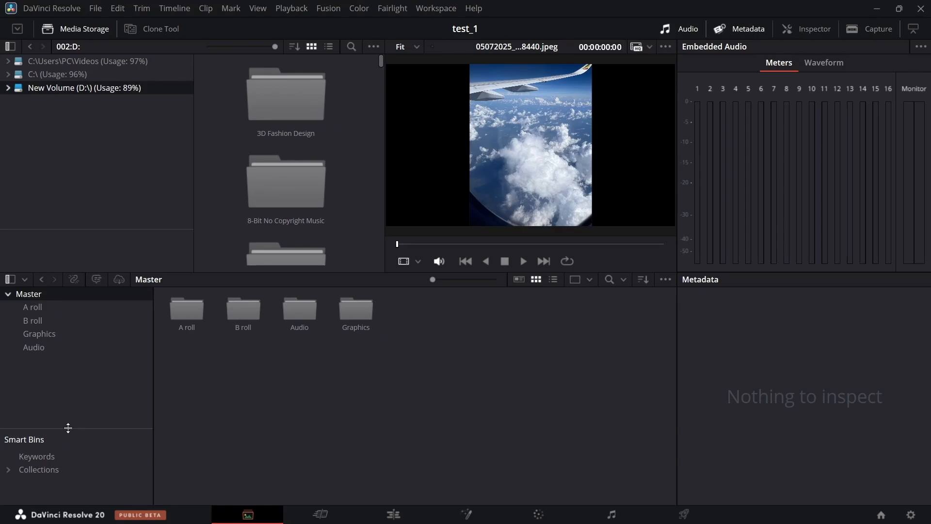
Step: Switch to the Cut page, compare its bins with those on the Media page, and view the Timeline commands
click(322, 514)
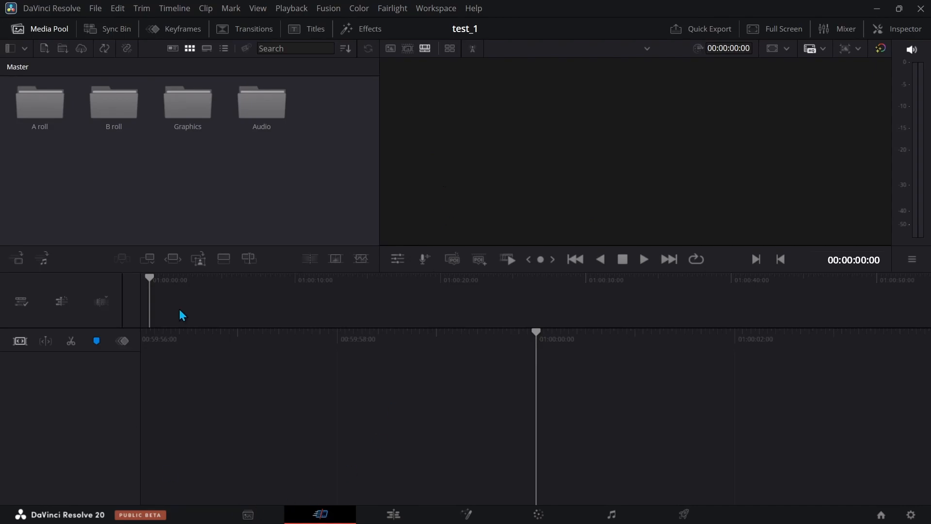
click(247, 515)
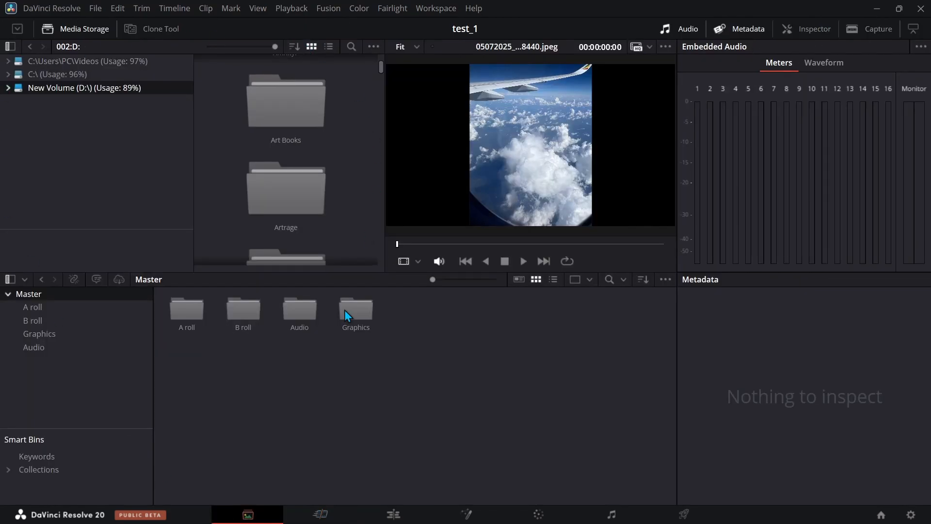
click(321, 514)
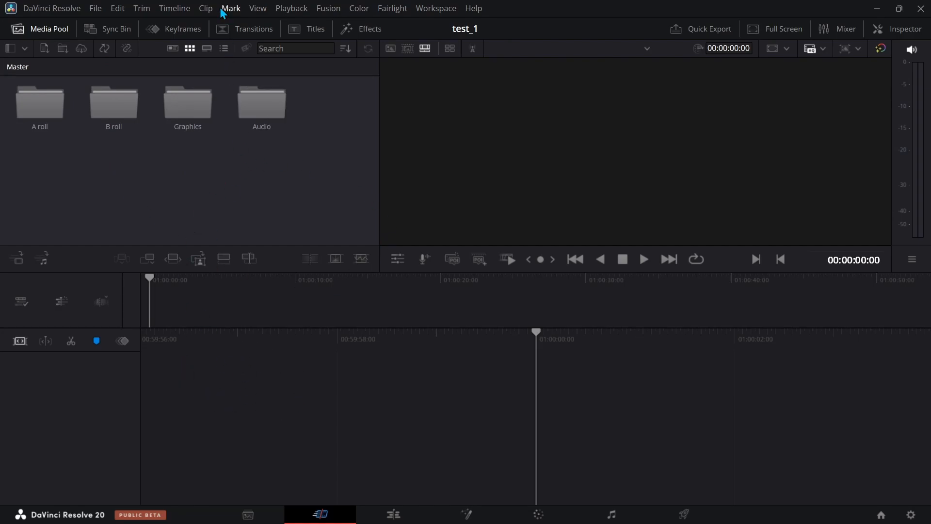
click(176, 10)
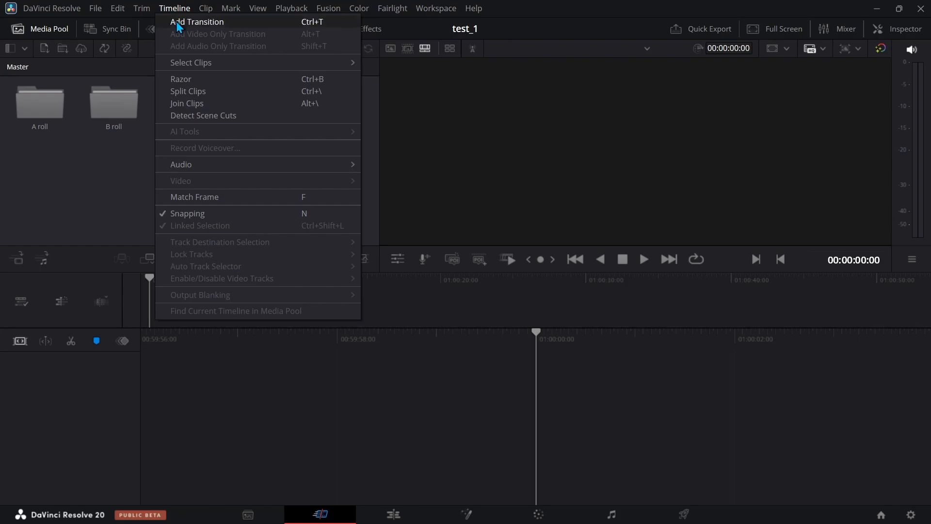
click(183, 388)
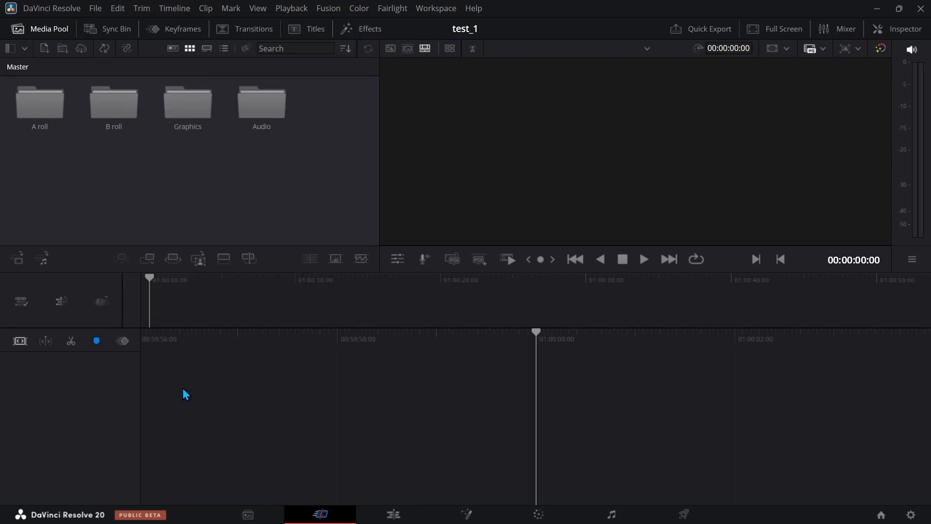
Step: Create a new timeline from davinchi.mp4 in the A roll bin, keeping the default timeline settings
double_click(54, 115)
click(111, 105)
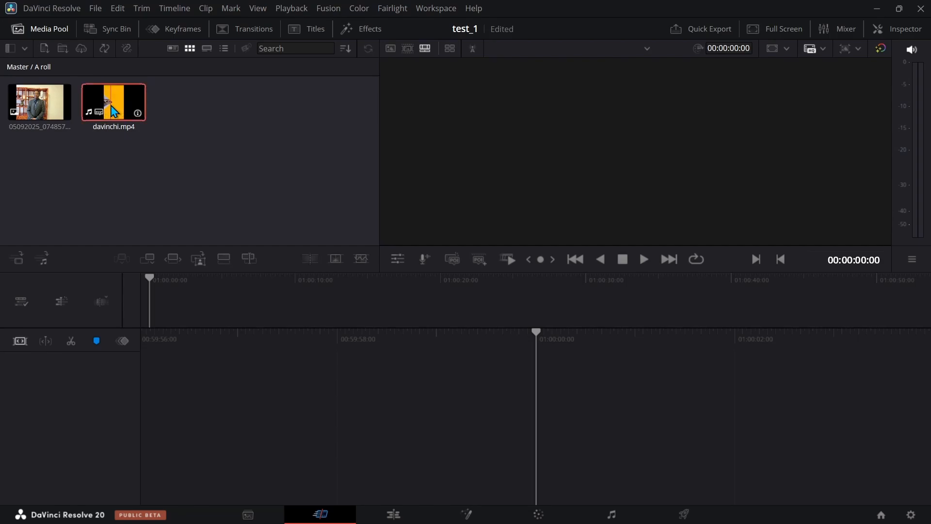
right_click(113, 111)
click(133, 115)
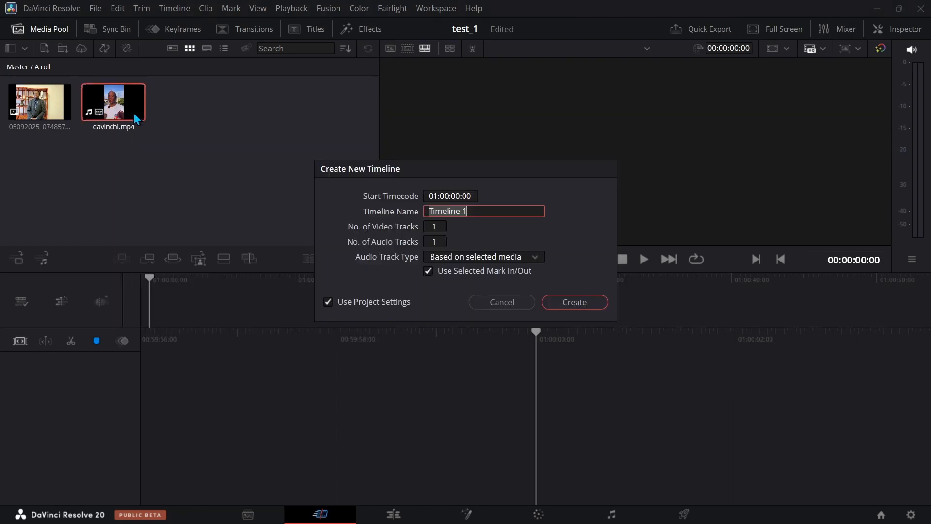
click(585, 302)
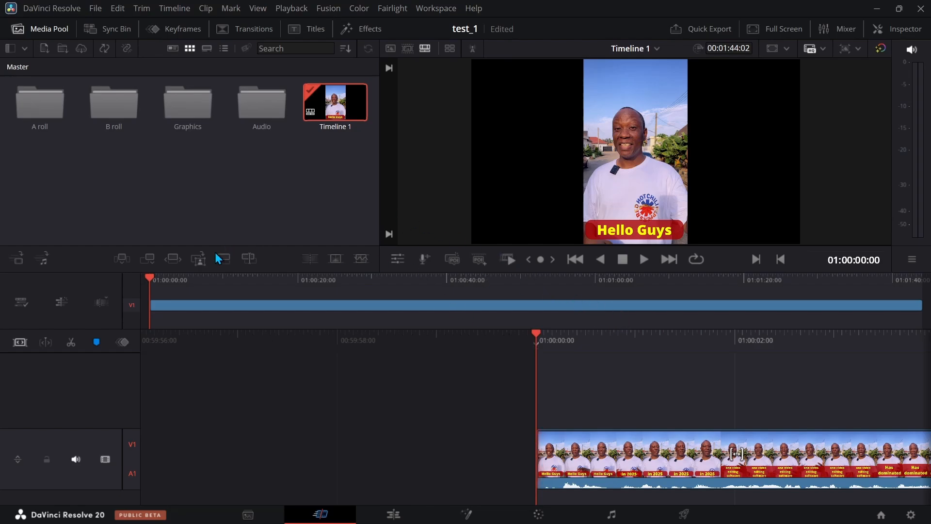
Step: Insert the A roll photo into the timeline at about 01:00:40:00 and move the playhead to about 01:00:37:13
double_click(46, 99)
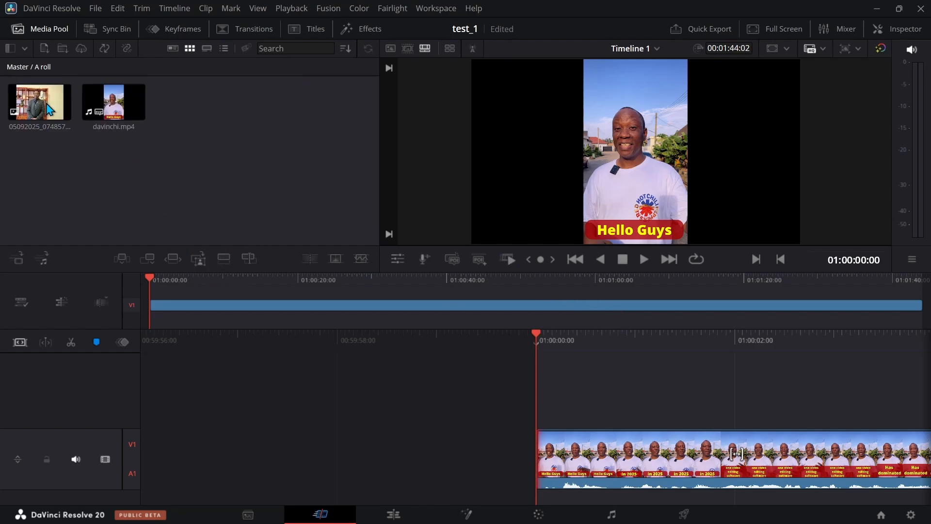
drag(40, 101, 461, 311)
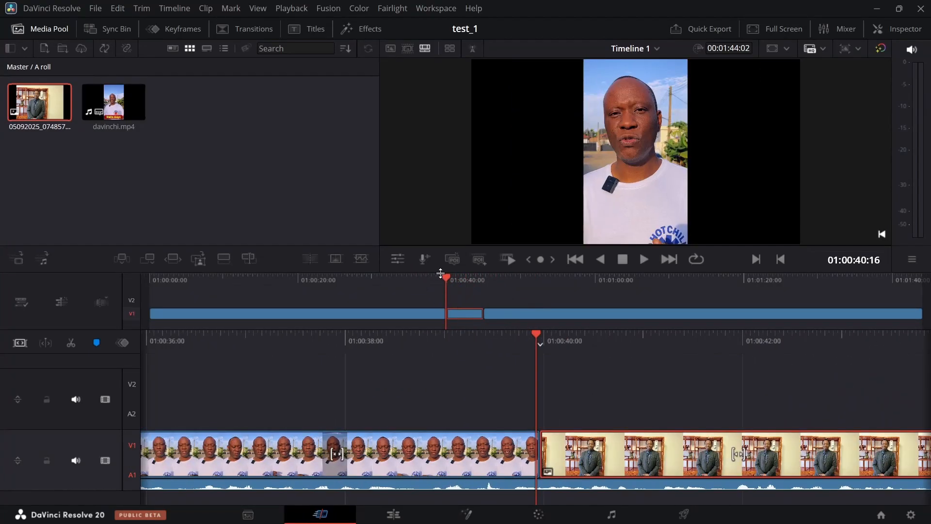
drag(447, 279, 428, 280)
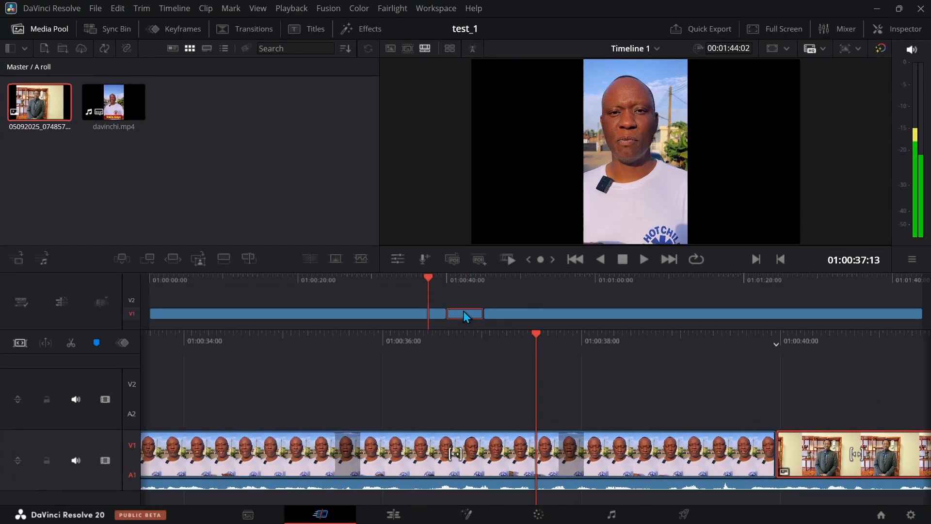
Step: Move the A roll photo from V1 up to V2 and delete the gap it leaves on V1
drag(464, 313, 462, 294)
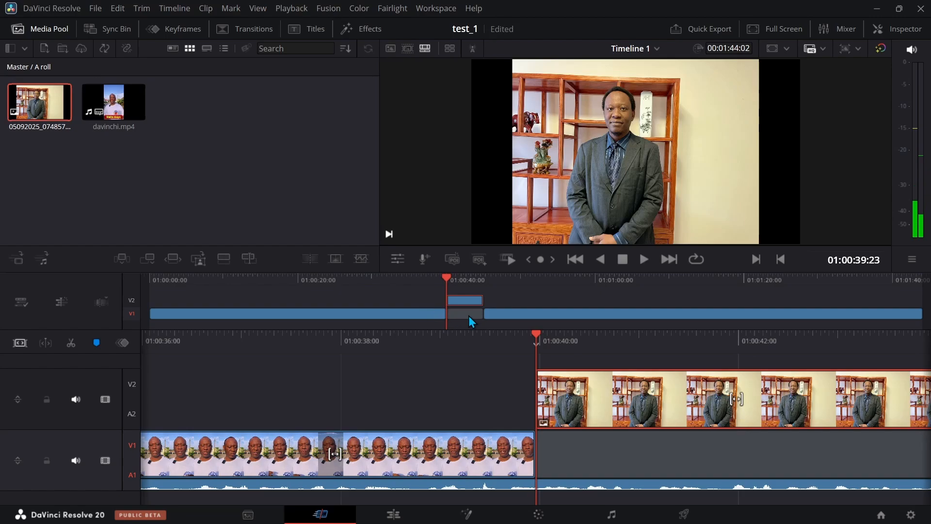
click(469, 316)
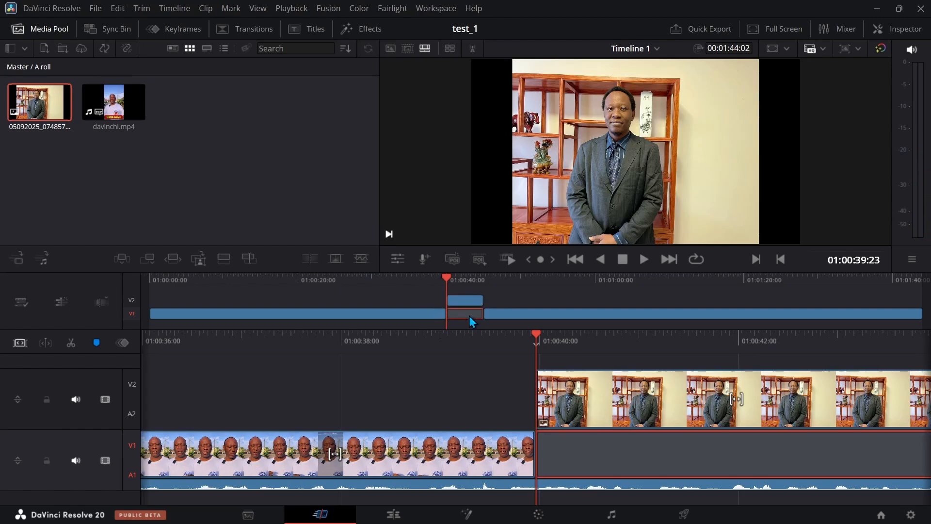
key(Delete)
mouse_move(469, 315)
mouse_down()
mouse_move(493, 316)
mouse_move(470, 315)
mouse_up()
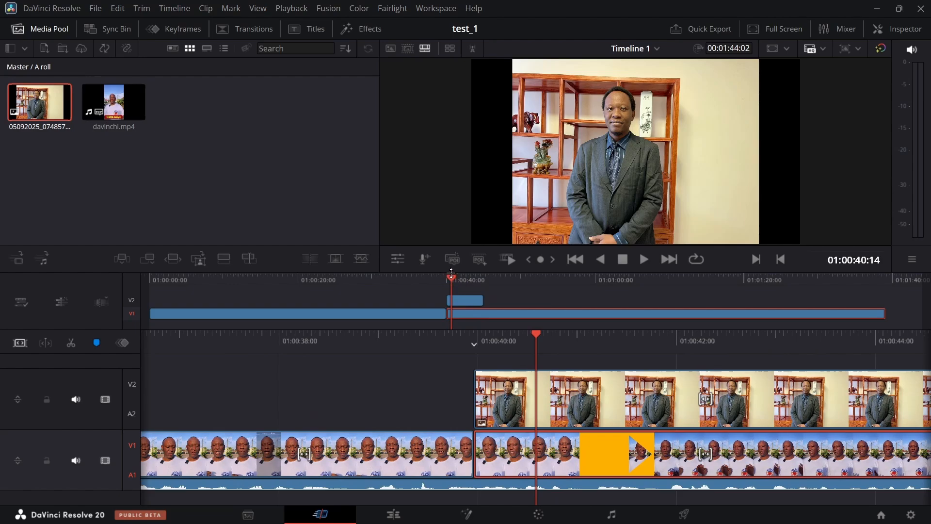
Step: Set the clip color of the first V1 clip to Apricot and of the V2 photo to Yellow
drag(448, 280, 409, 284)
click(325, 313)
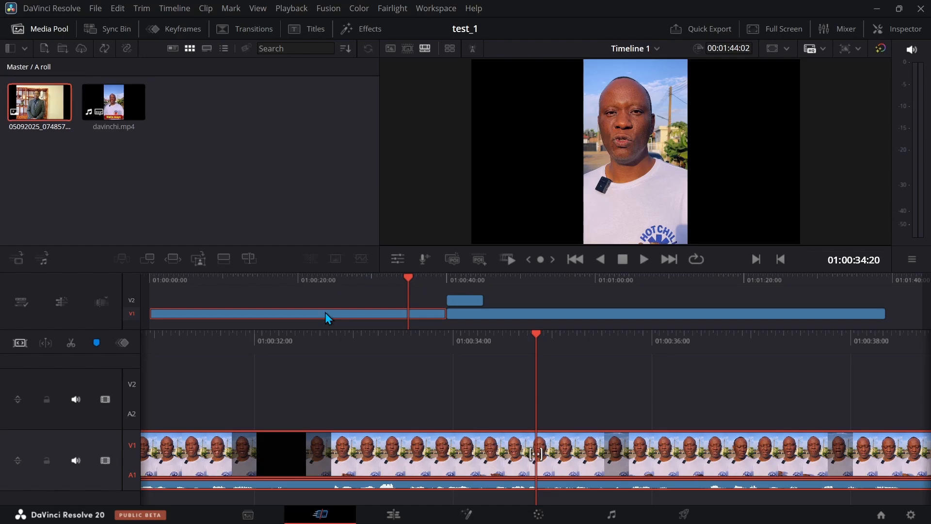
drag(391, 275, 253, 275)
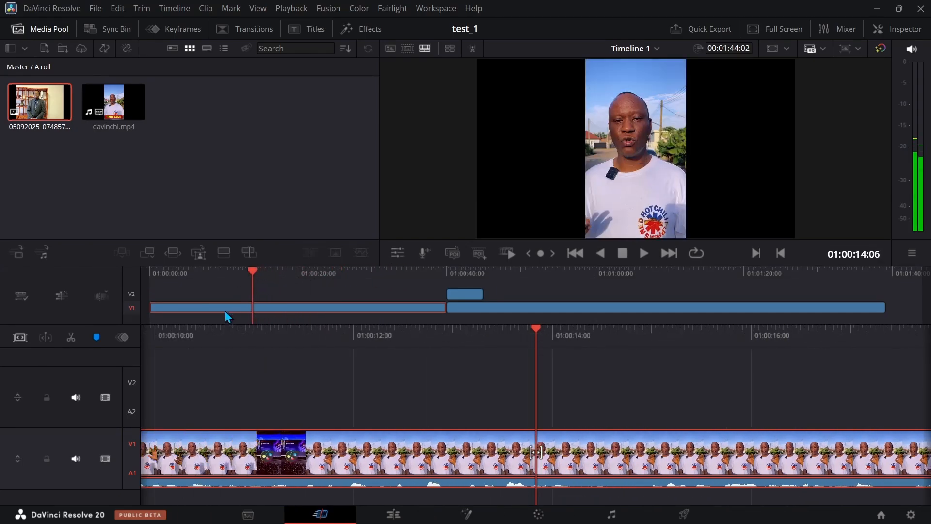
right_click(219, 308)
mouse_move(274, 68)
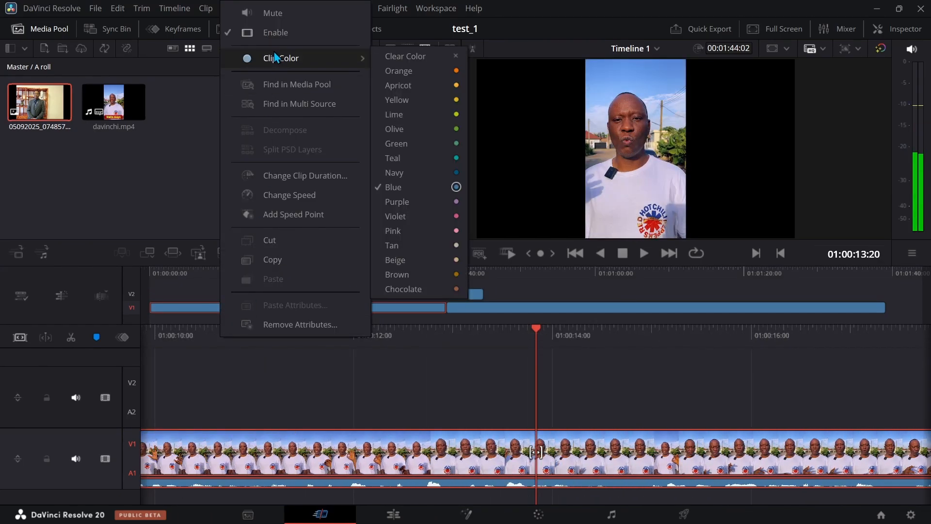
click(393, 89)
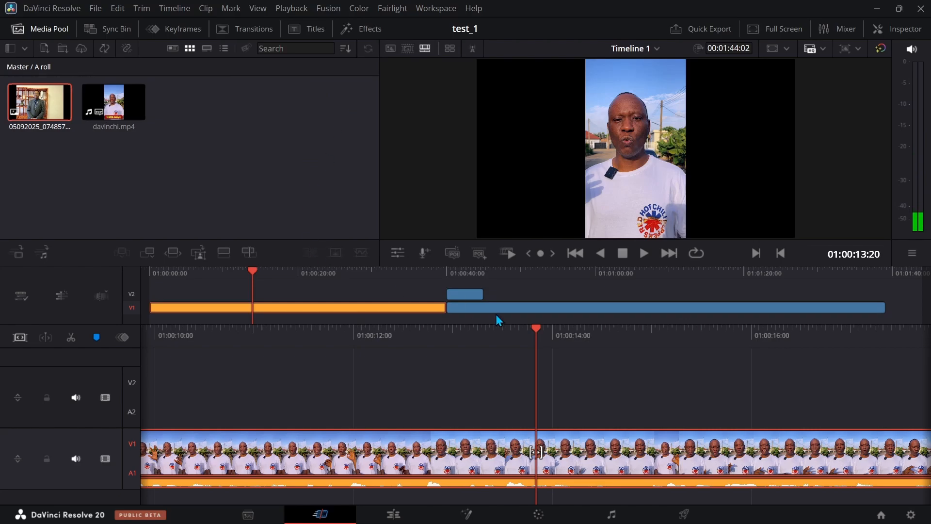
right_click(474, 295)
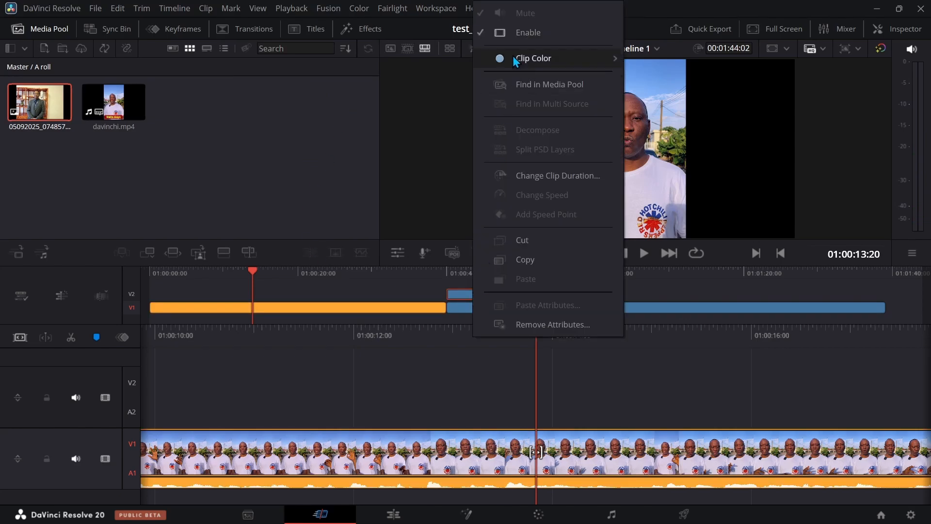
mouse_move(513, 58)
click(667, 107)
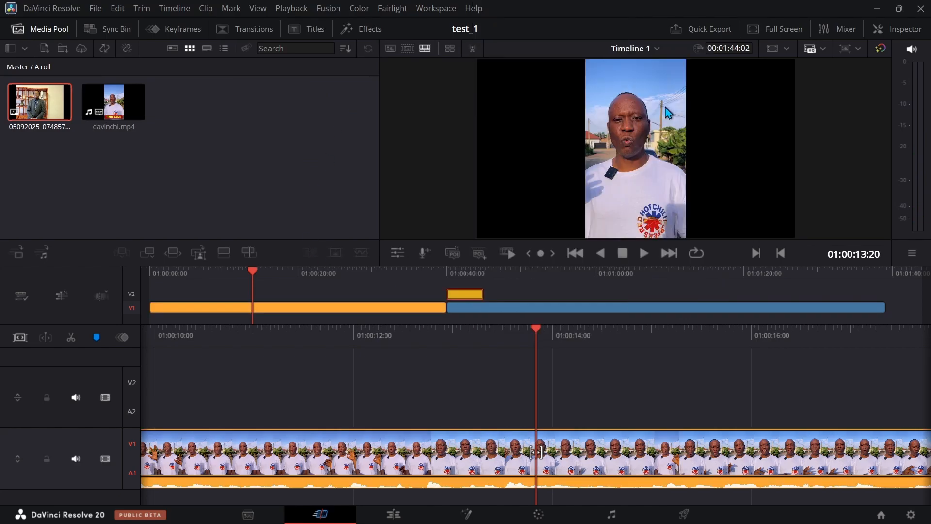
Step: Add timeline markers at 01:00:13:20 and 01:01:06:17
click(101, 335)
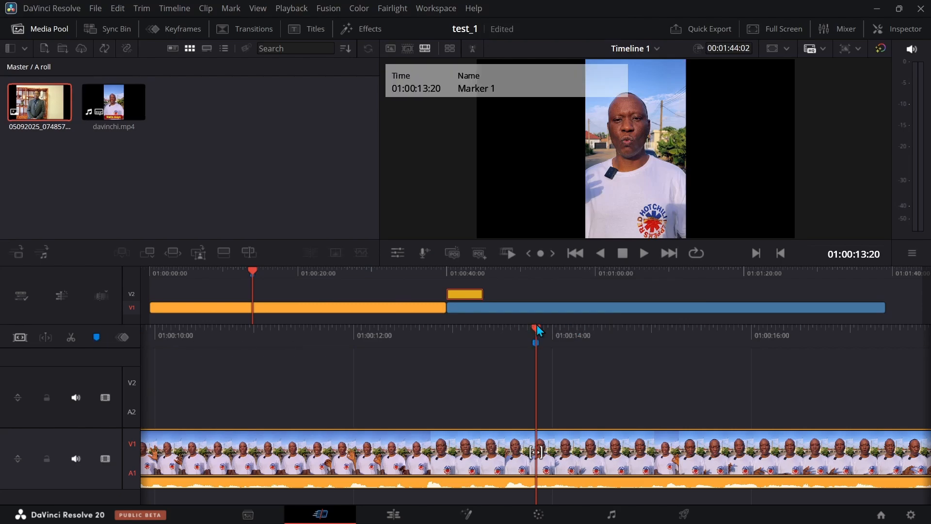
drag(536, 274, 645, 275)
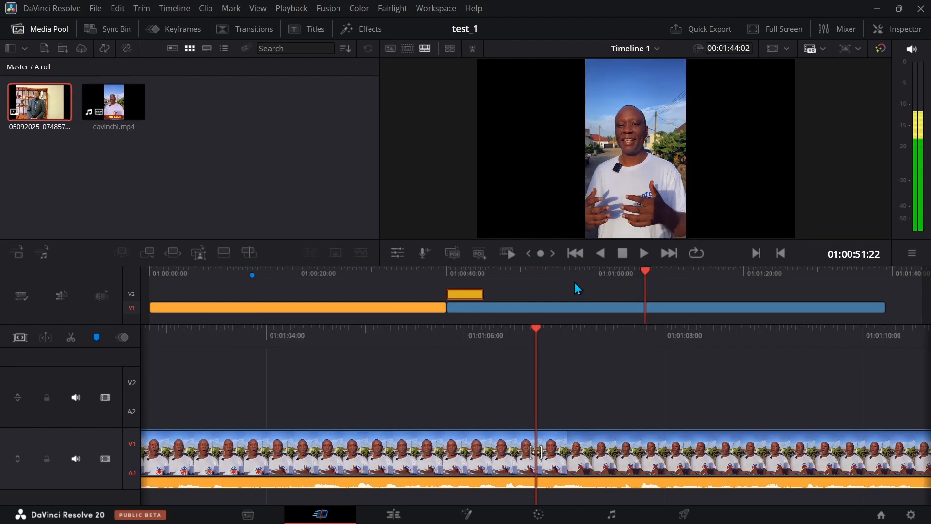
click(97, 341)
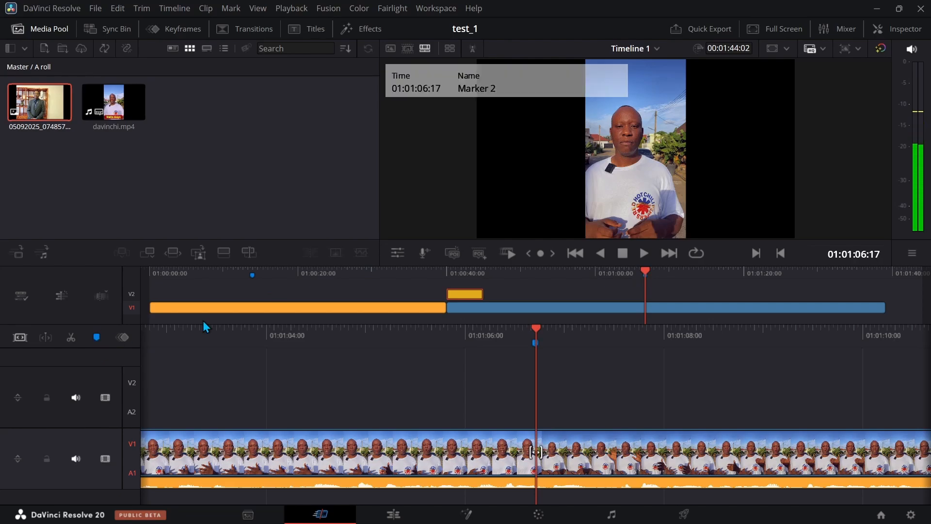
Step: Split the V1 clips at 01:00:22:07 and at 01:00:56:02
drag(651, 276, 376, 274)
drag(377, 275, 554, 280)
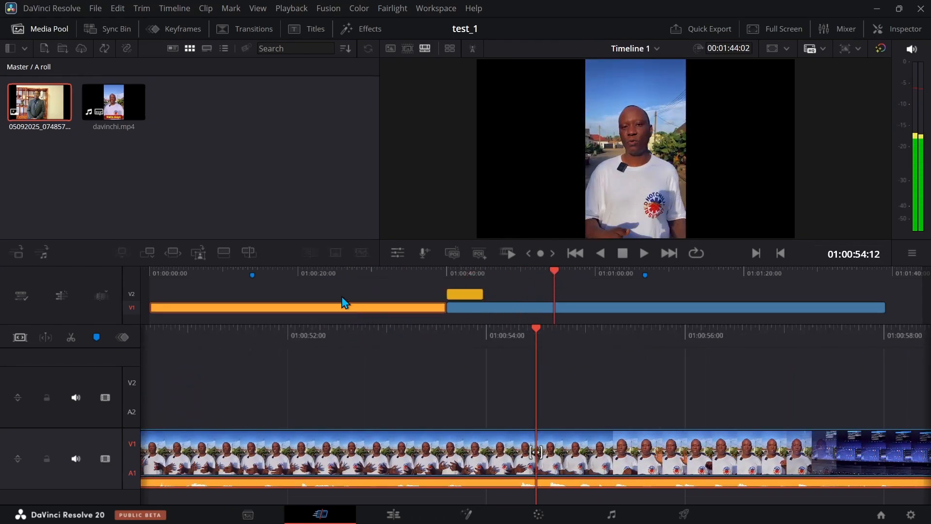
click(314, 270)
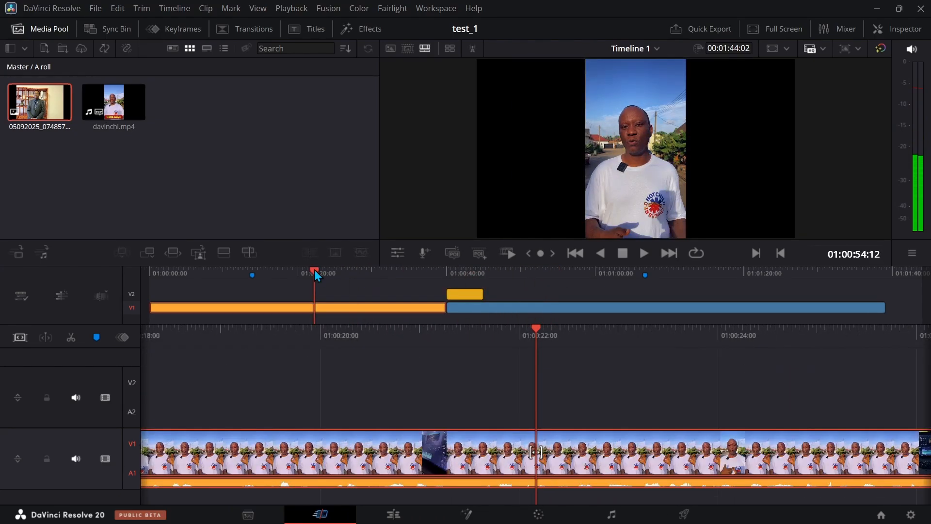
click(70, 338)
click(566, 272)
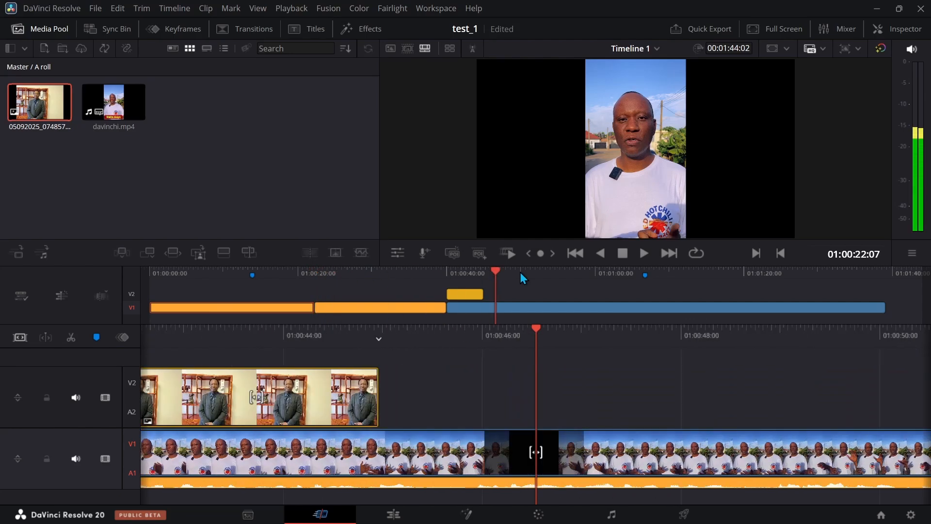
click(71, 338)
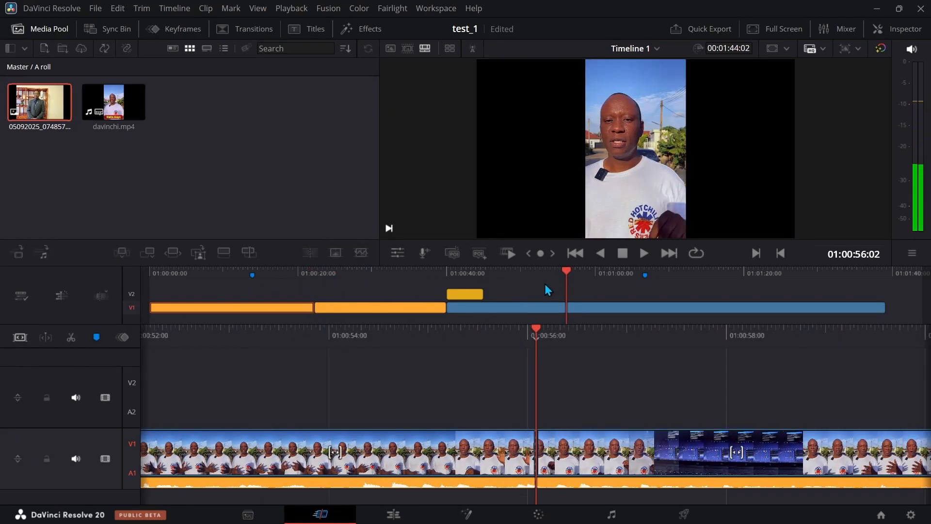
Step: Roll the cut between the two blue V1 clips back to 01:00:53:15
click(577, 272)
click(541, 310)
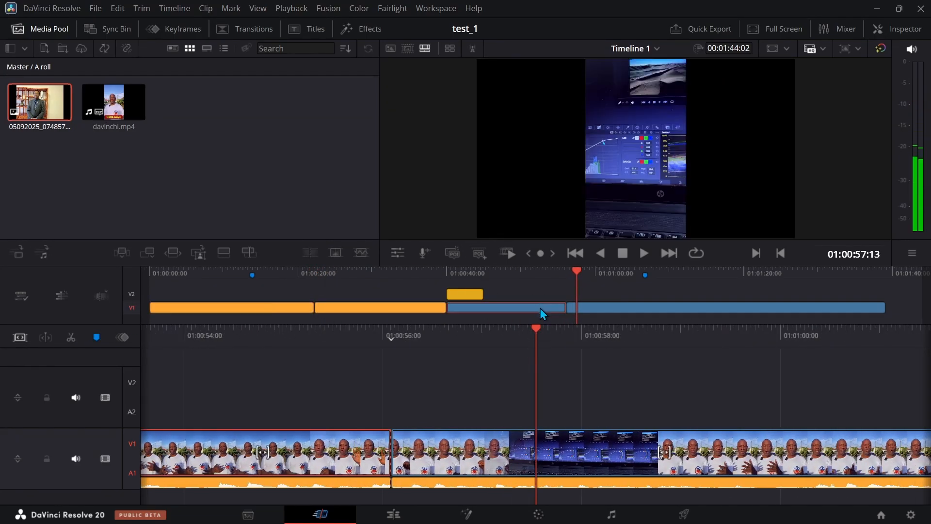
drag(568, 308, 548, 308)
click(413, 313)
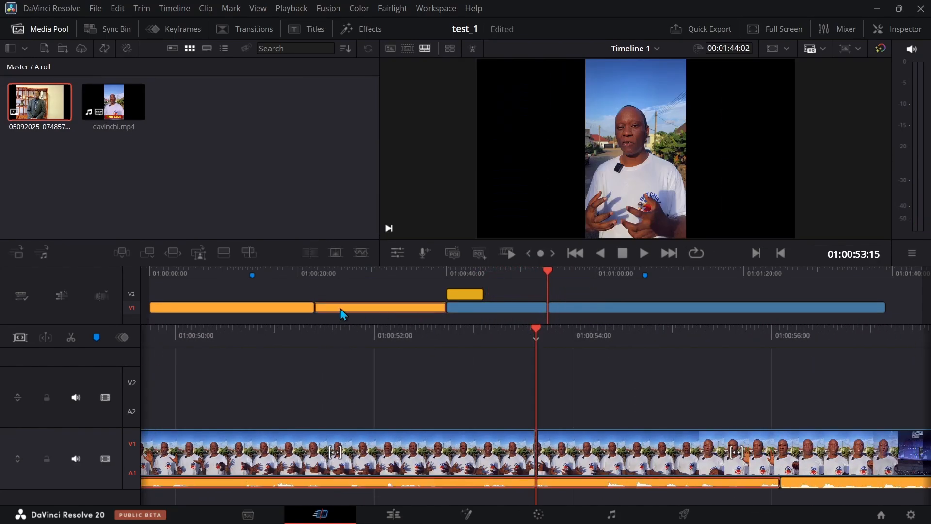
Step: Roll the cut between the two orange V1 clips to 01:00:25:20, and shorten the first clip to end at about 01:00:13:20
drag(318, 309, 345, 309)
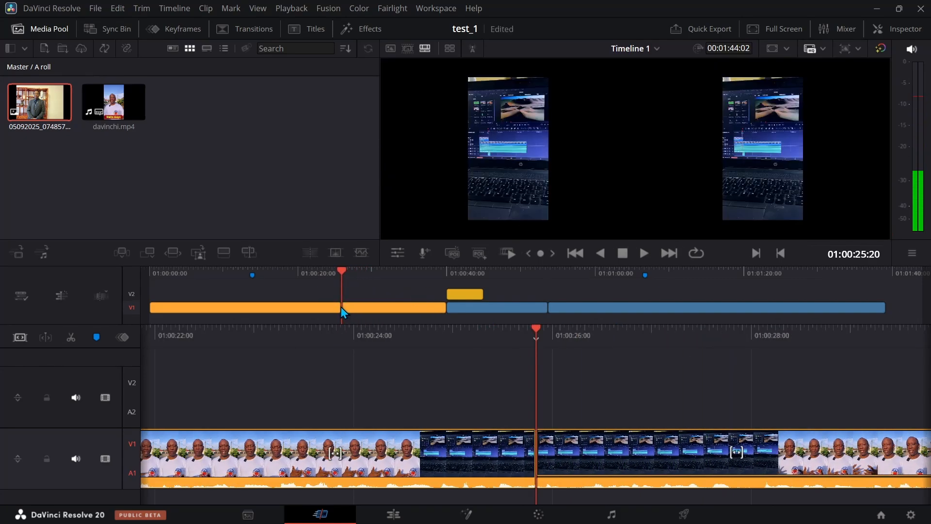
drag(334, 308, 235, 312)
click(214, 273)
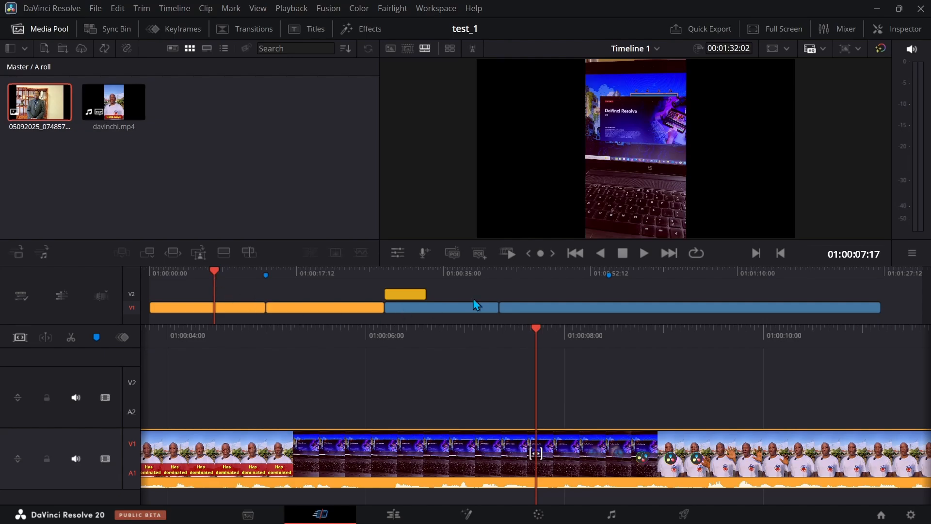
Step: View the audio Mixer and the Inspector's video settings for davinchi.mp4, and close both
click(828, 31)
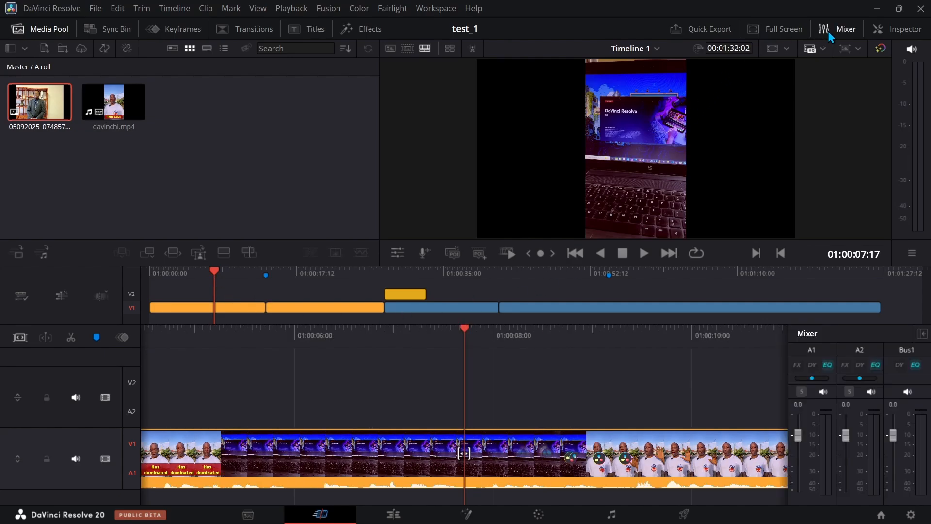
click(881, 30)
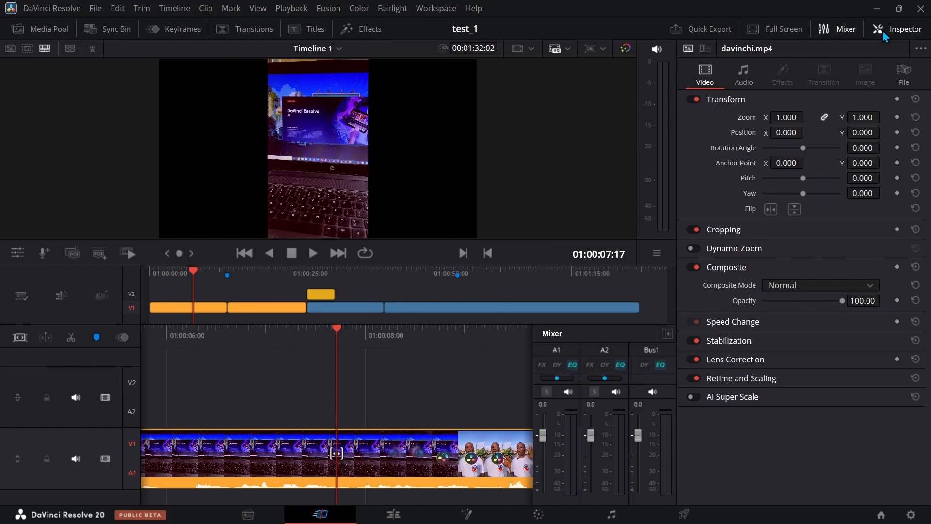
click(882, 31)
click(836, 30)
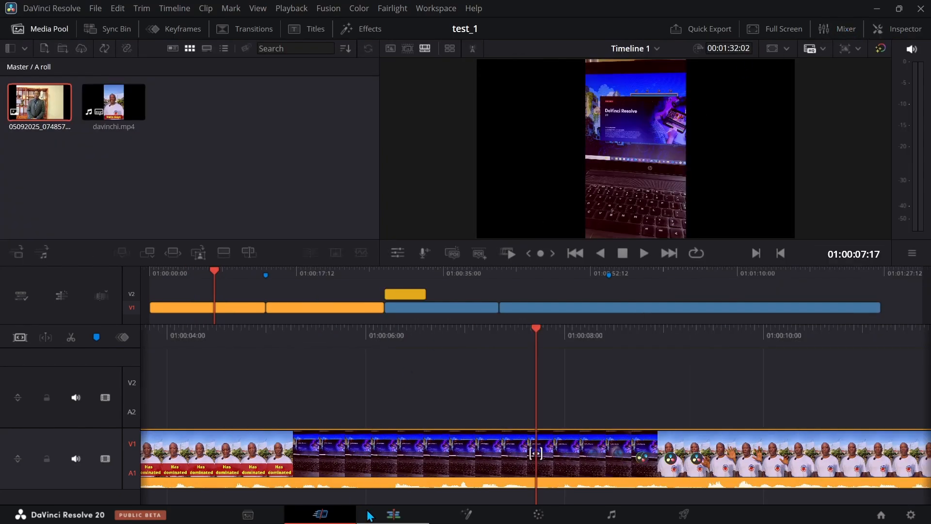
Step: Switch to the Edit page, reduce the media pool to half height, and browse the B roll, Audio and Graphics bins
click(390, 515)
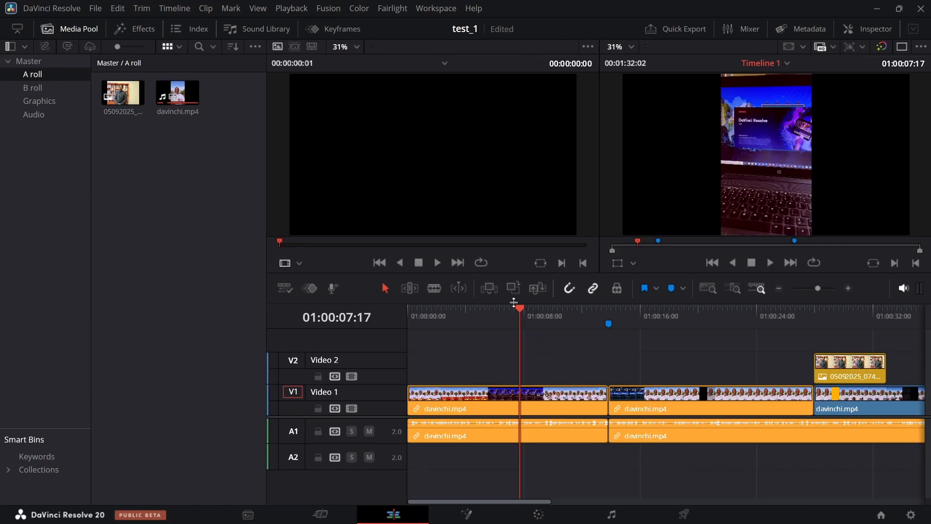
click(17, 29)
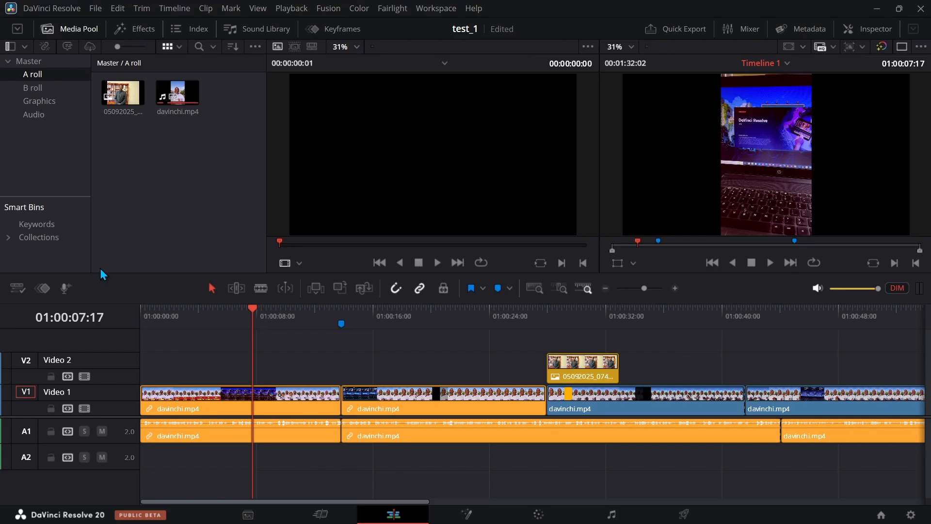
click(32, 89)
click(35, 102)
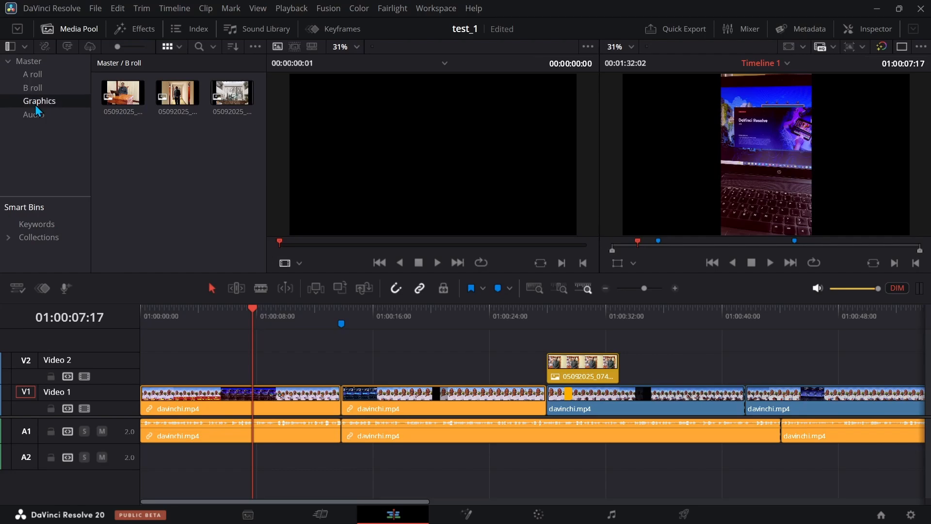
click(35, 117)
click(34, 101)
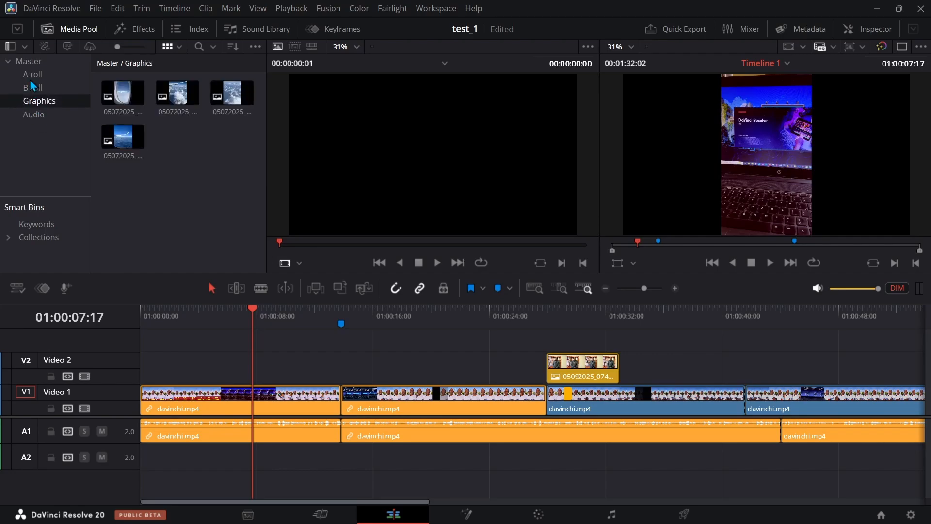
Step: Place 05072025_151938440.jpeg from the Graphics bin on Video 2 at about 01:00:08:20, and move the playhead onto it at 01:00:09:11
click(179, 97)
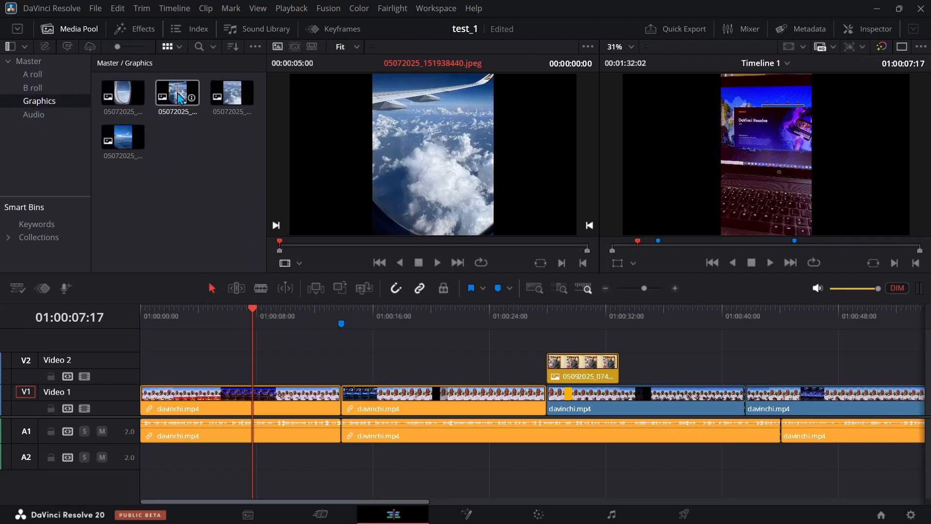
drag(179, 97, 268, 366)
drag(254, 307, 278, 316)
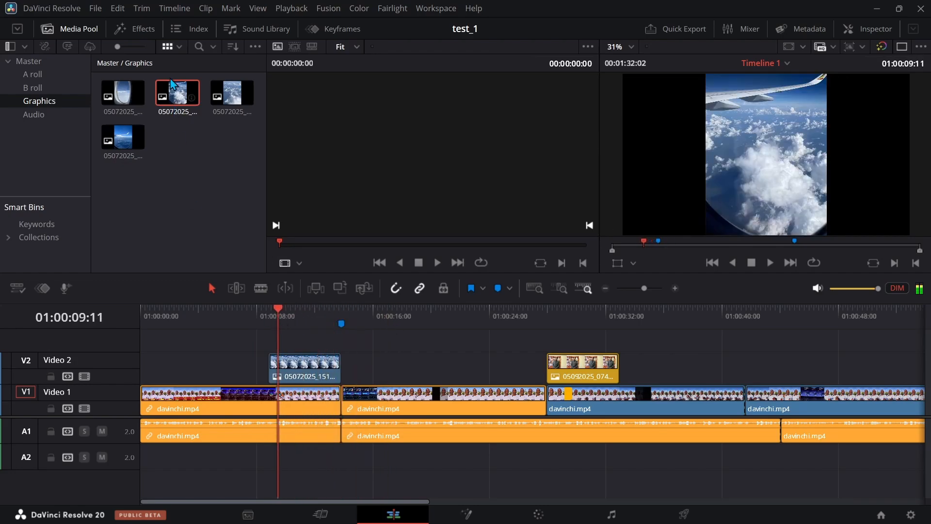
Step: Load davinchi.mp4 from the A roll bin in the source viewer, and briefly play Timeline 1 in the timeline viewer
click(34, 76)
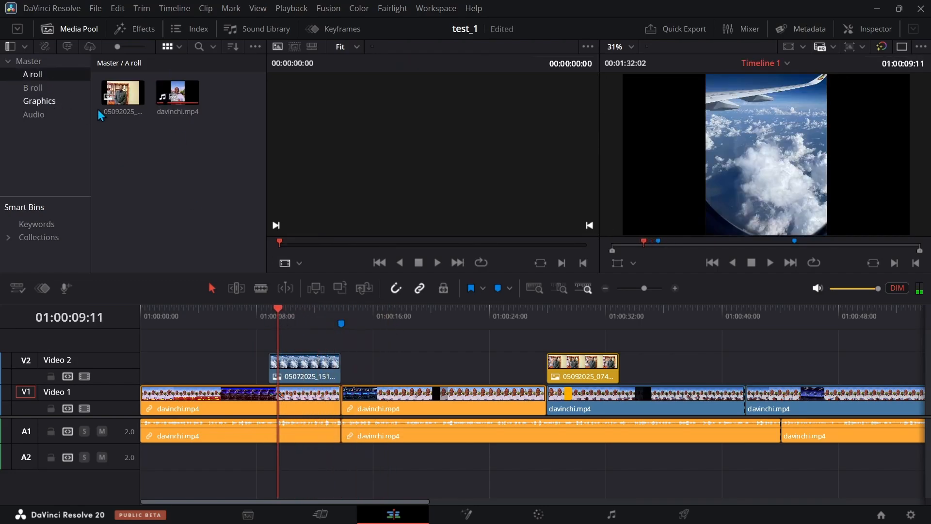
double_click(132, 105)
double_click(186, 94)
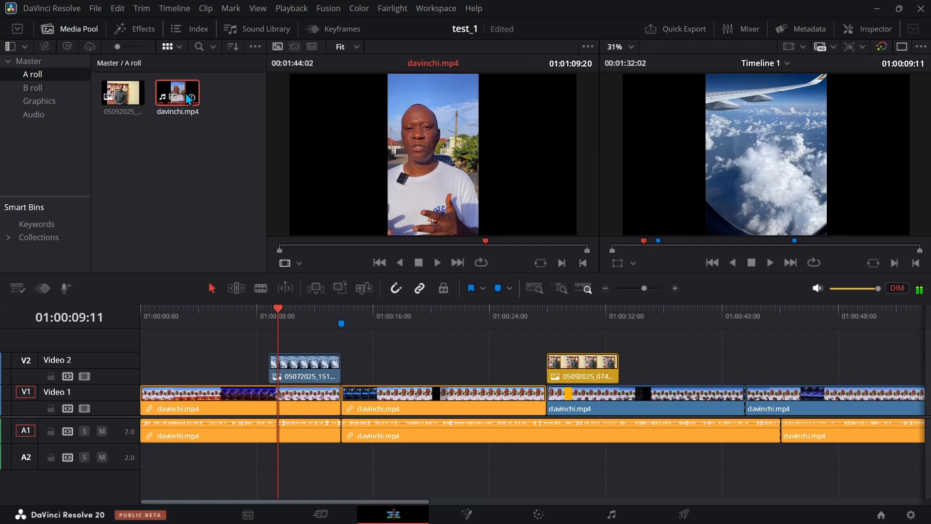
double_click(185, 93)
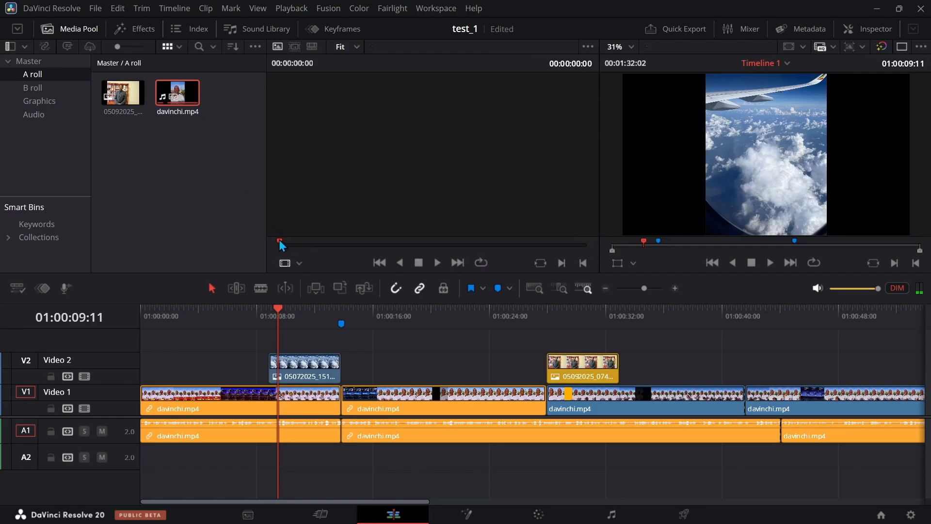
double_click(182, 97)
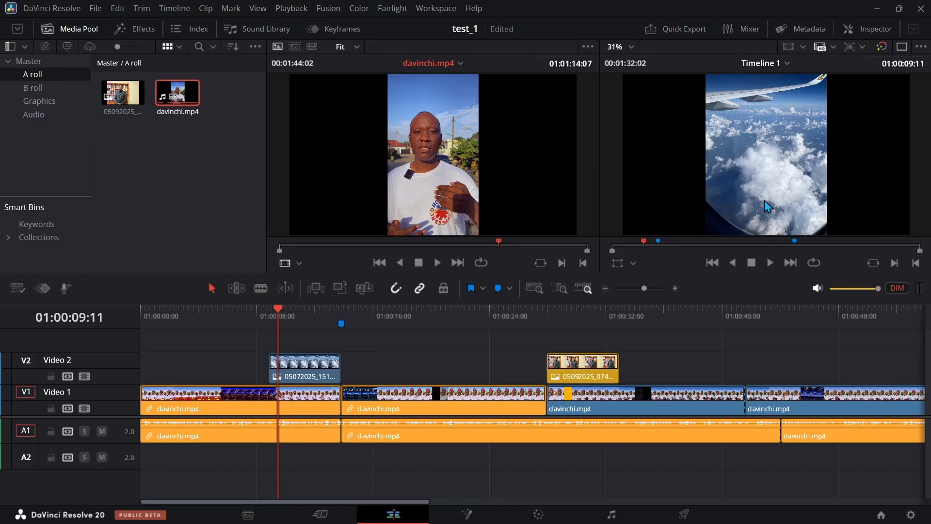
click(771, 264)
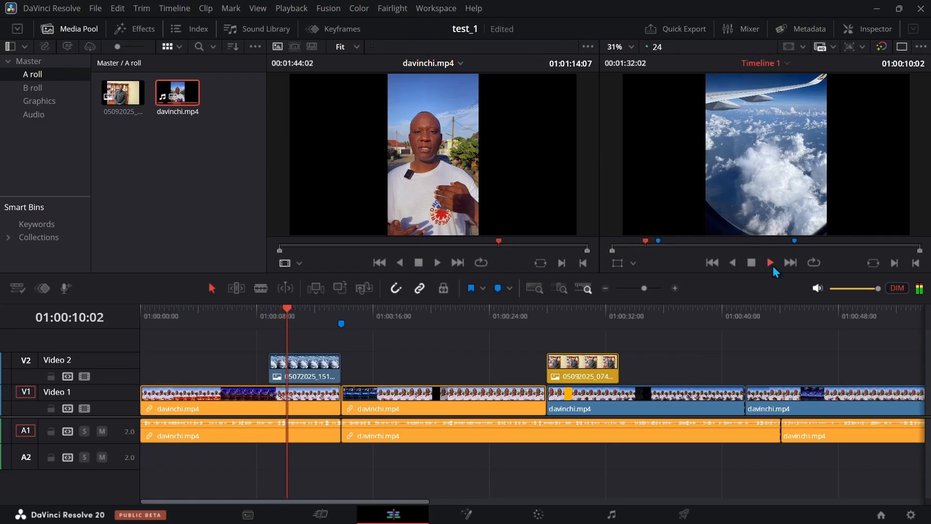
click(751, 262)
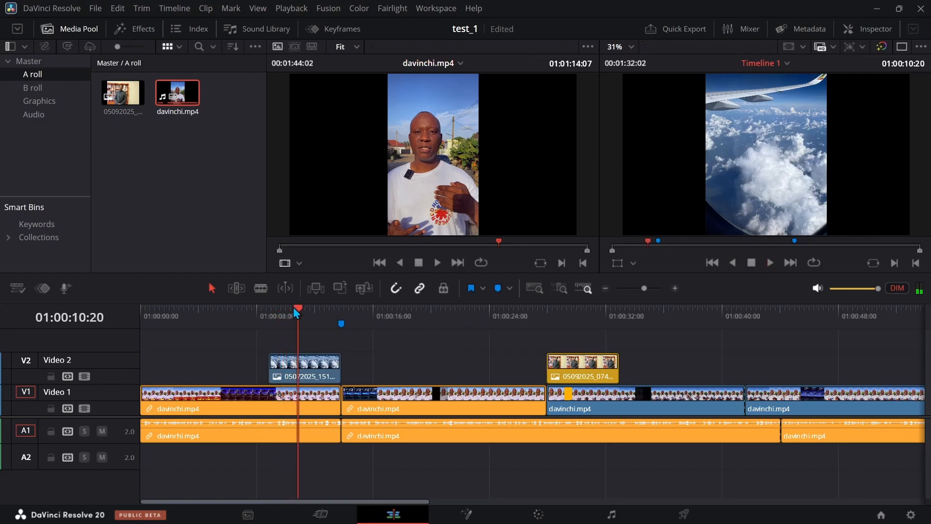
Step: Move the timeline playhead to 01:00:15:00, and mark davinchi.mp4 from 01:00:39:13 to 01:01:04:12 in the source viewer
drag(293, 309, 359, 308)
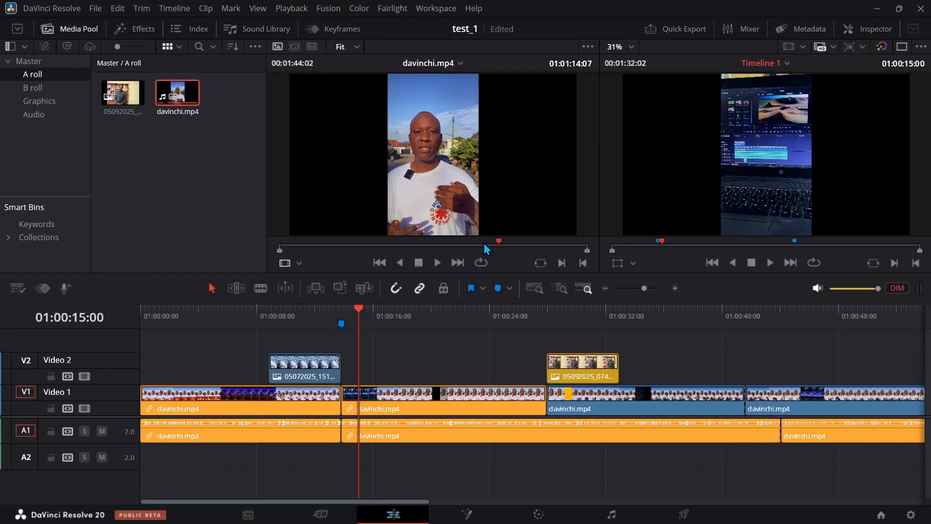
drag(498, 243, 396, 244)
key(i)
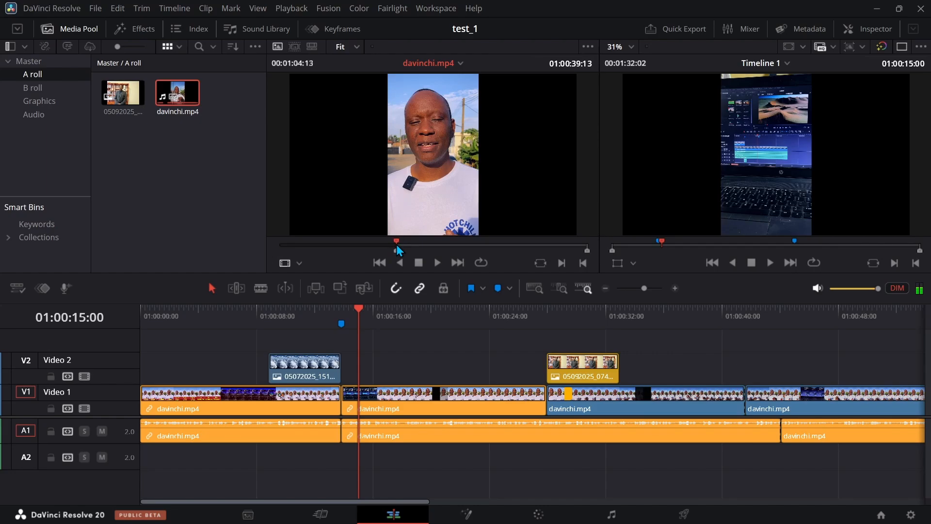
drag(398, 245, 470, 243)
key(o)
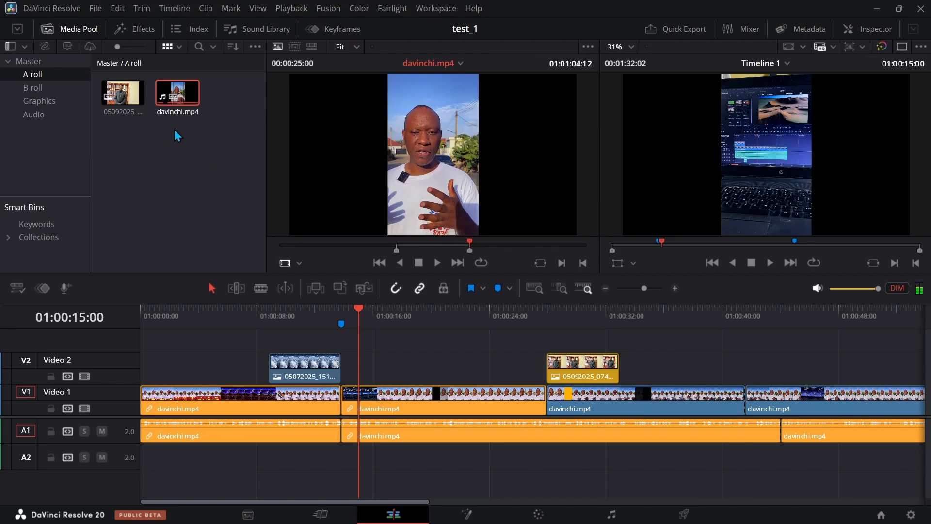
Step: Place the marked davinchi.mp4 range on Video 2 at 01:00:16:15 and trim its end to about 01:00:24
drag(178, 93, 435, 371)
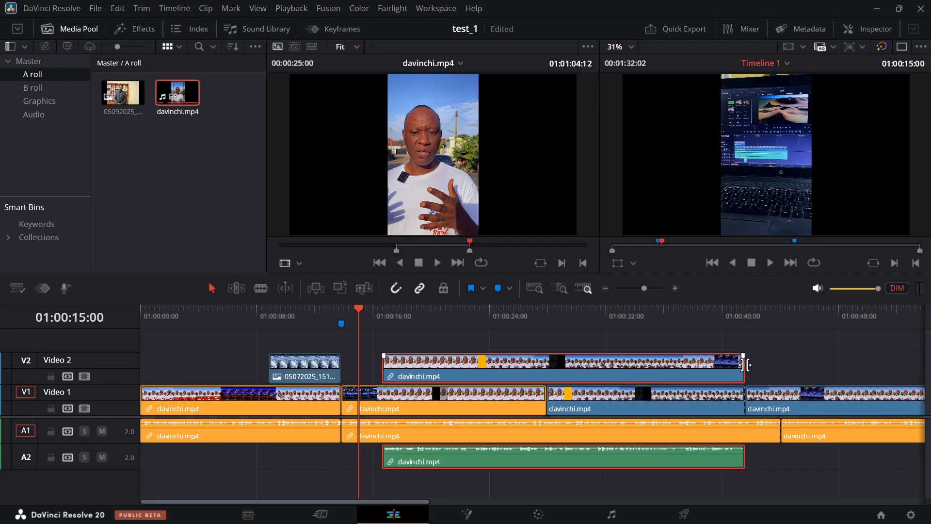
drag(743, 369, 495, 362)
drag(362, 314, 389, 328)
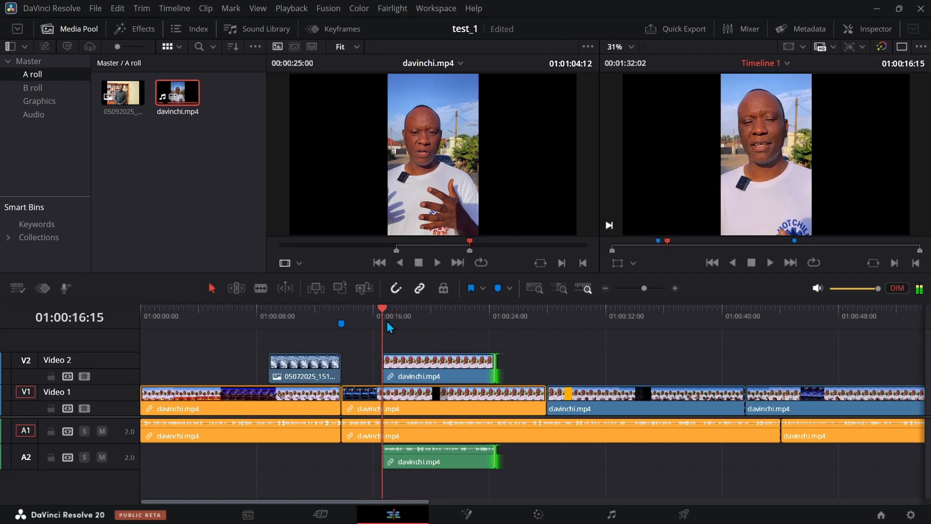
Step: Delete only the audio part of the new davinchi.mp4 clip on A2, keeping its video on Video 2
click(412, 364)
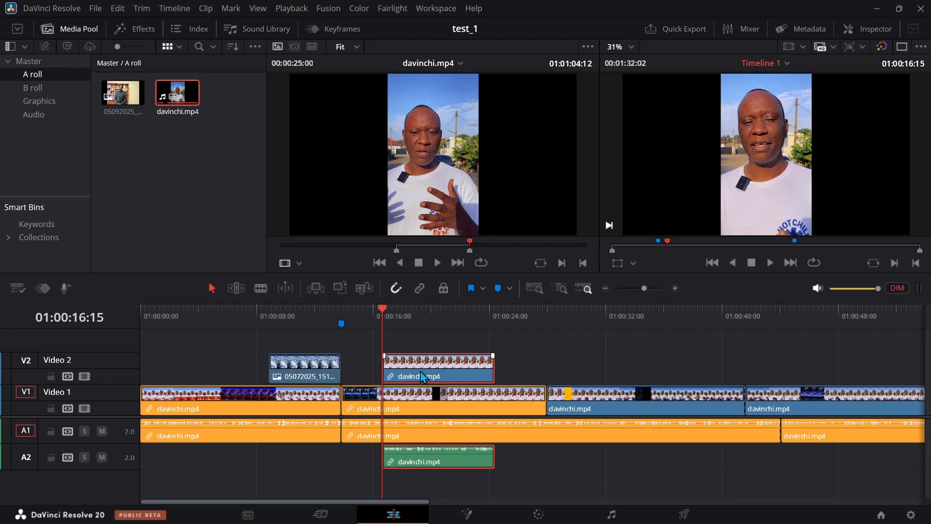
click(407, 460)
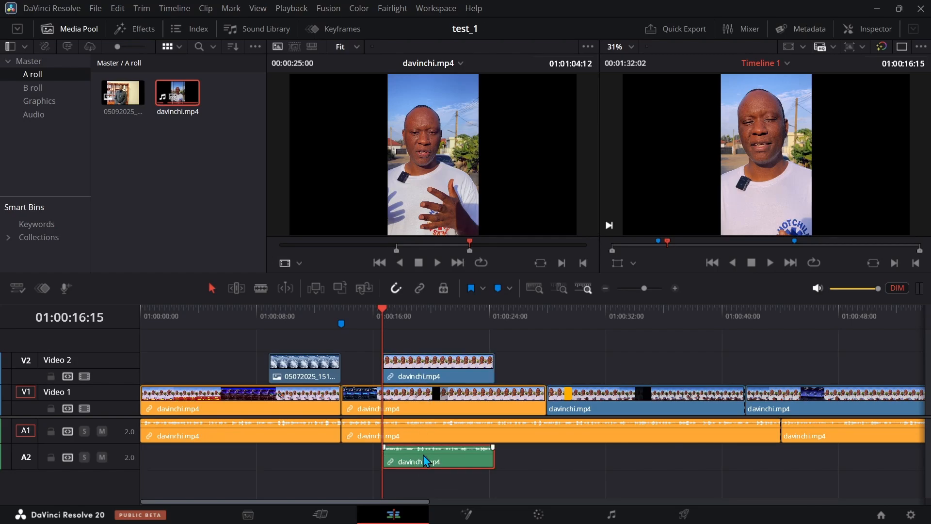
key(Delete)
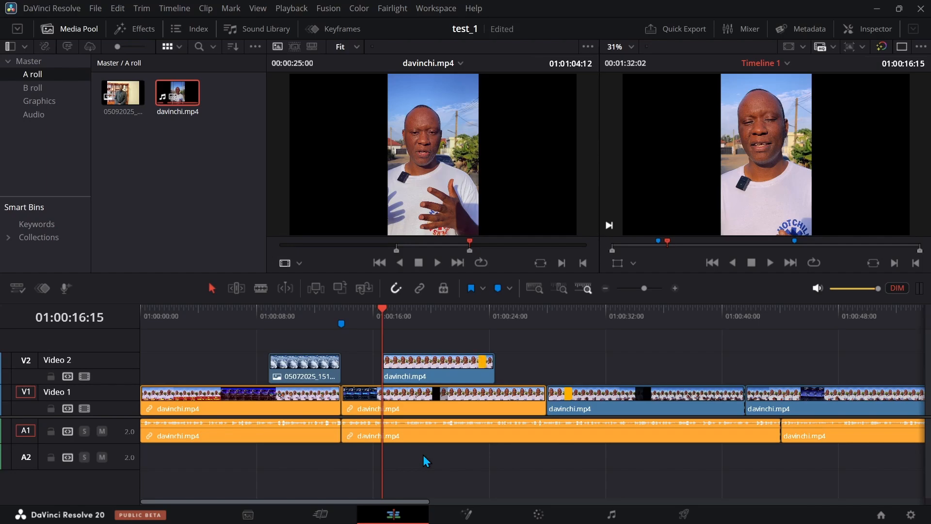
Step: Mute audio track A1 and place the playhead at the start of the Video 2 davinchi.mp4 clip, 01:00:16:15
drag(383, 312, 444, 320)
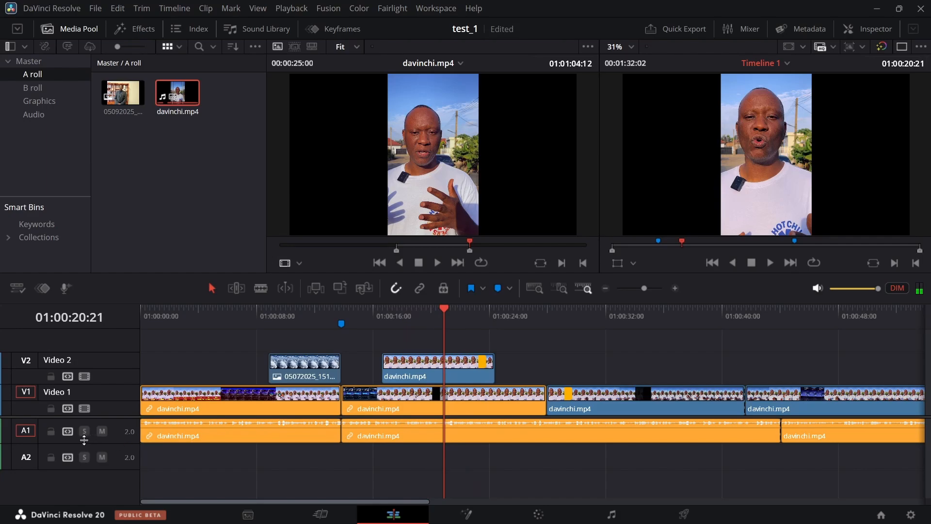
click(101, 431)
mouse_move(442, 315)
mouse_down()
mouse_move(416, 315)
mouse_move(586, 317)
mouse_move(394, 316)
mouse_move(449, 323)
mouse_up()
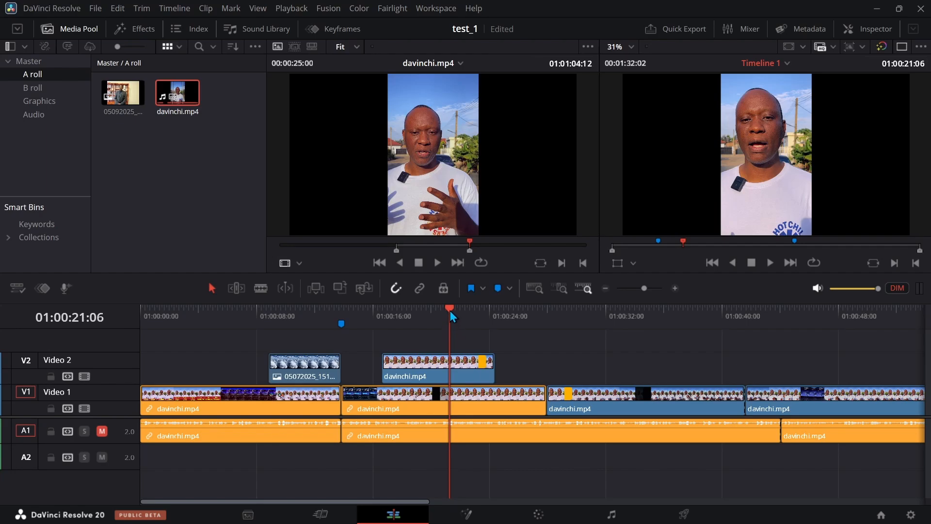
drag(450, 310, 384, 311)
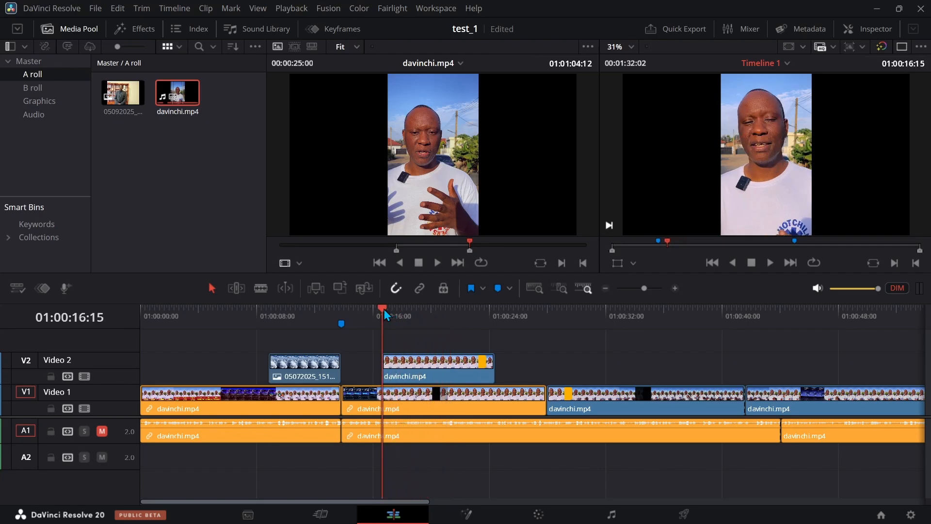
Step: Apply the Additive Dissolve video transition to the start of the davinchi.mp4 clip on Video 2
click(127, 33)
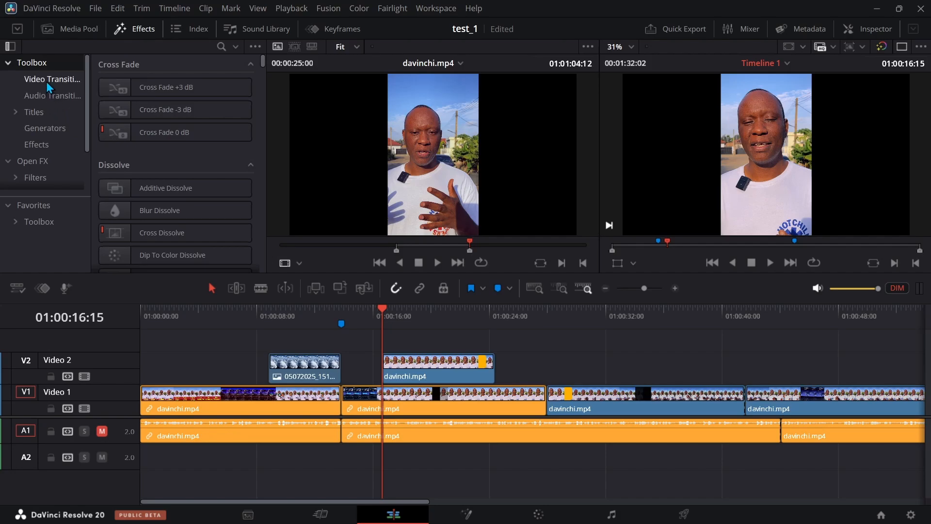
click(73, 80)
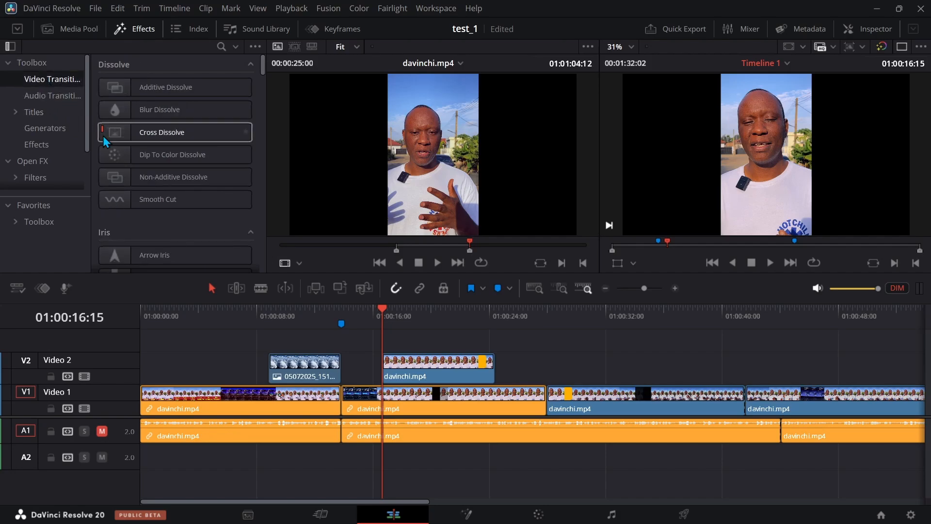
drag(145, 89, 410, 377)
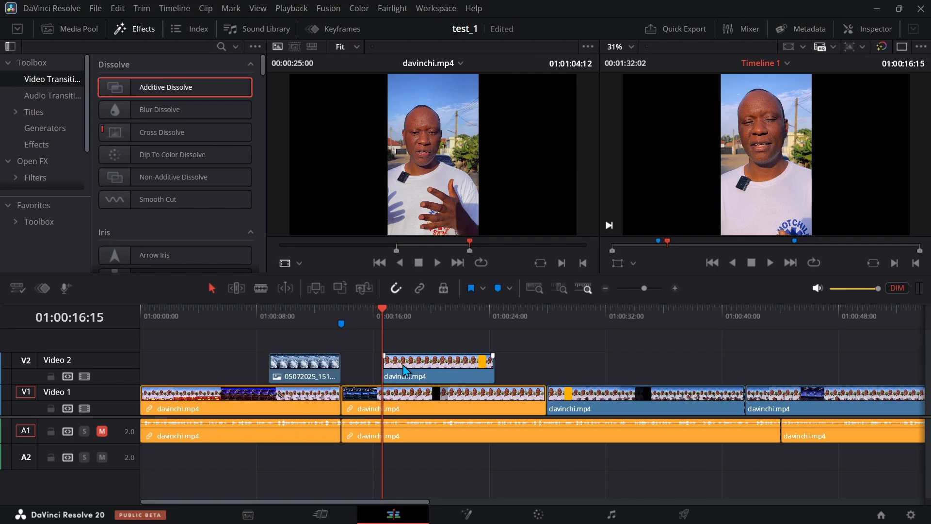
click(405, 371)
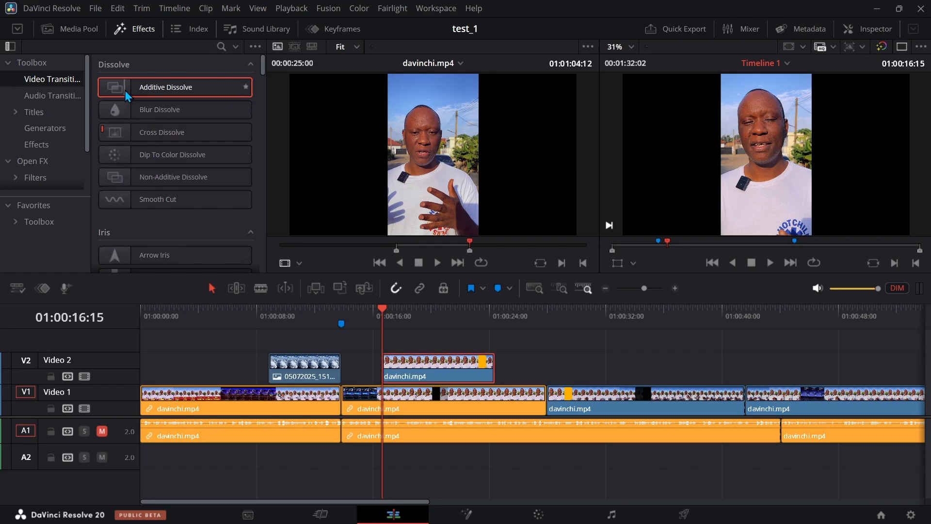
drag(127, 96, 399, 376)
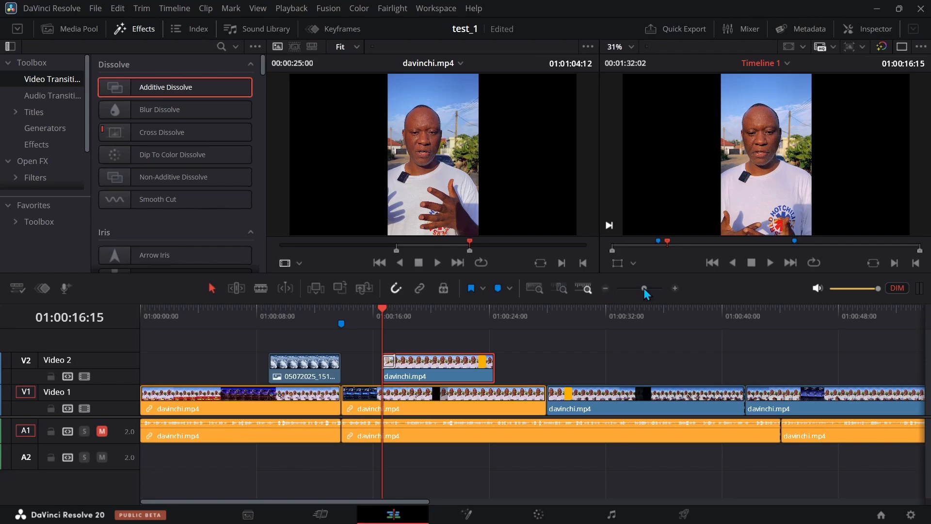
Step: Play the timeline from just before the Video 2 davinchi.mp4 clip to review the Additive Dissolve
click(674, 289)
click(675, 290)
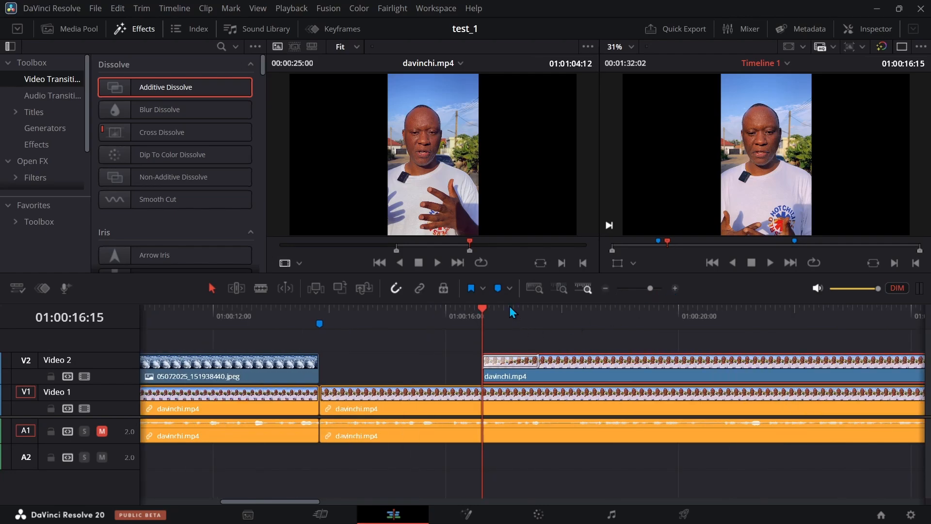
mouse_move(484, 311)
mouse_down()
mouse_move(566, 311)
mouse_move(445, 313)
mouse_move(471, 318)
mouse_up()
click(768, 265)
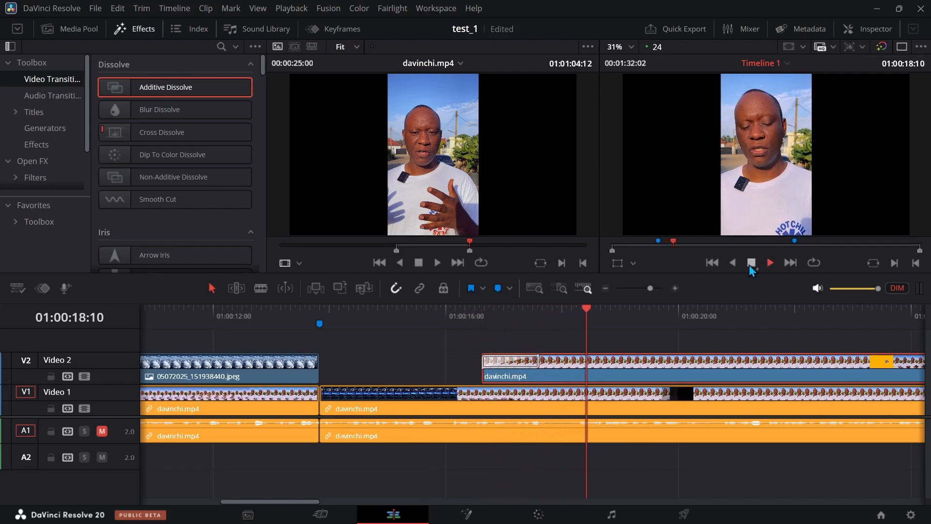
click(770, 264)
click(455, 323)
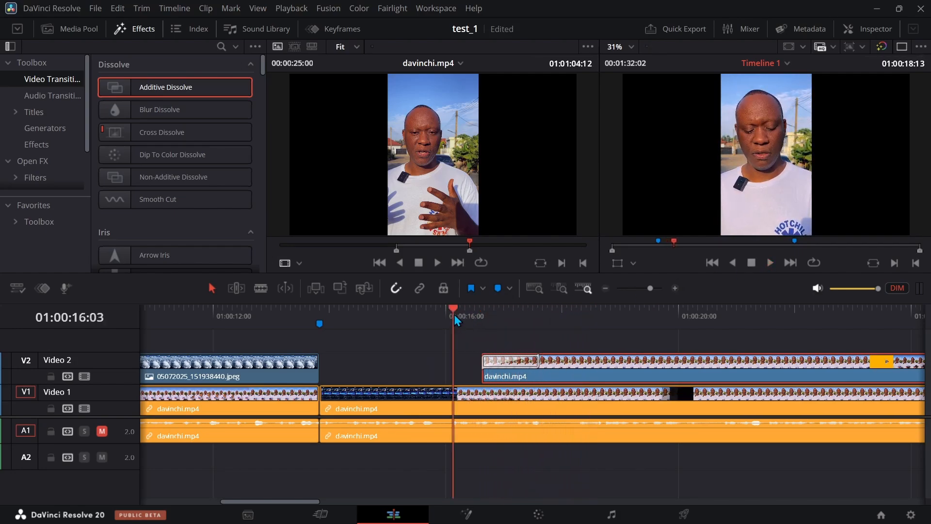
click(770, 264)
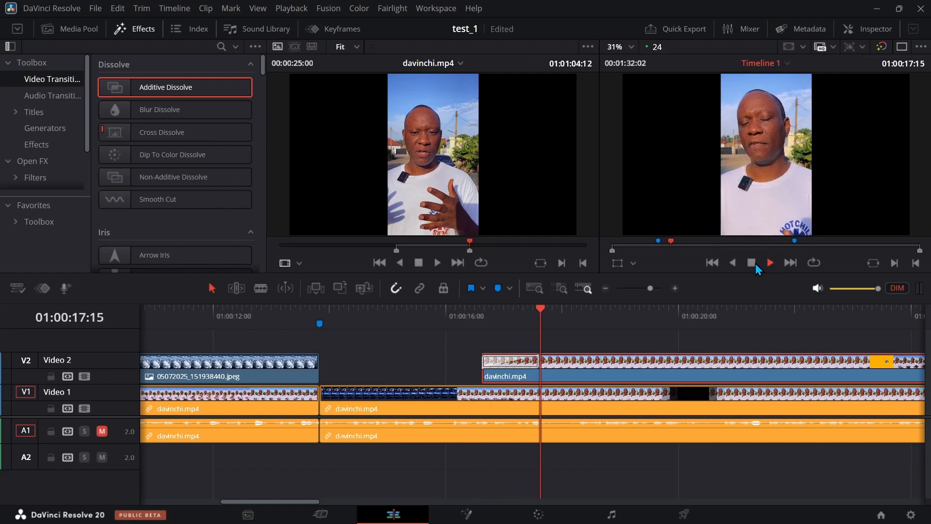
Step: Set the Additive Dissolve's Ease to In & Out in the Inspector and play back the transition
click(519, 360)
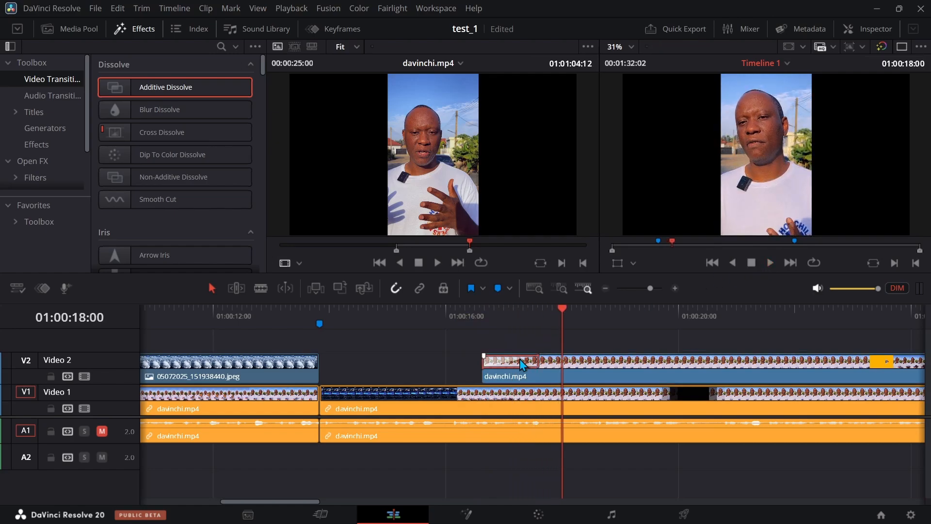
click(853, 32)
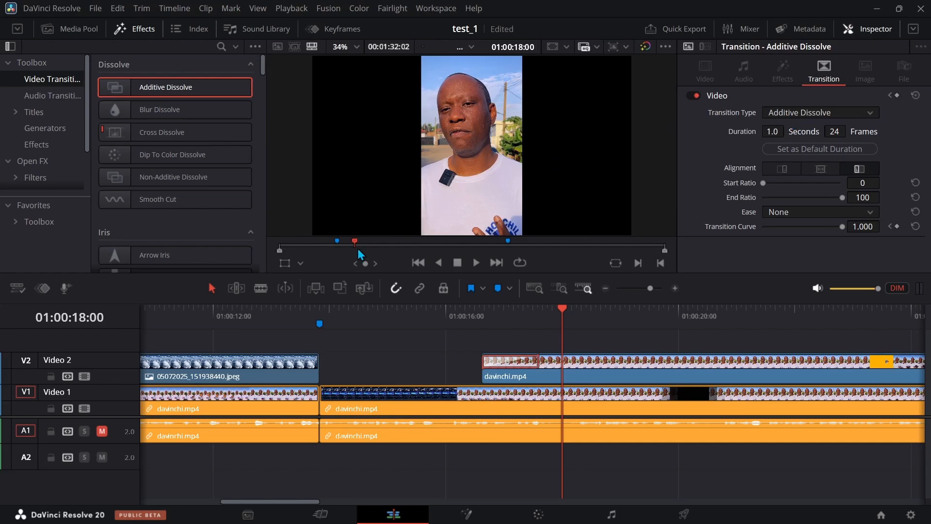
drag(563, 310, 507, 310)
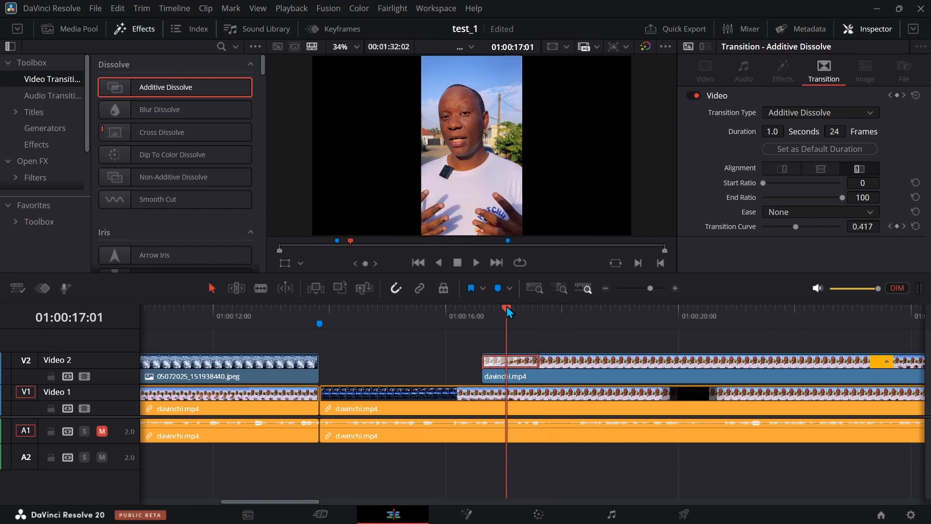
click(775, 213)
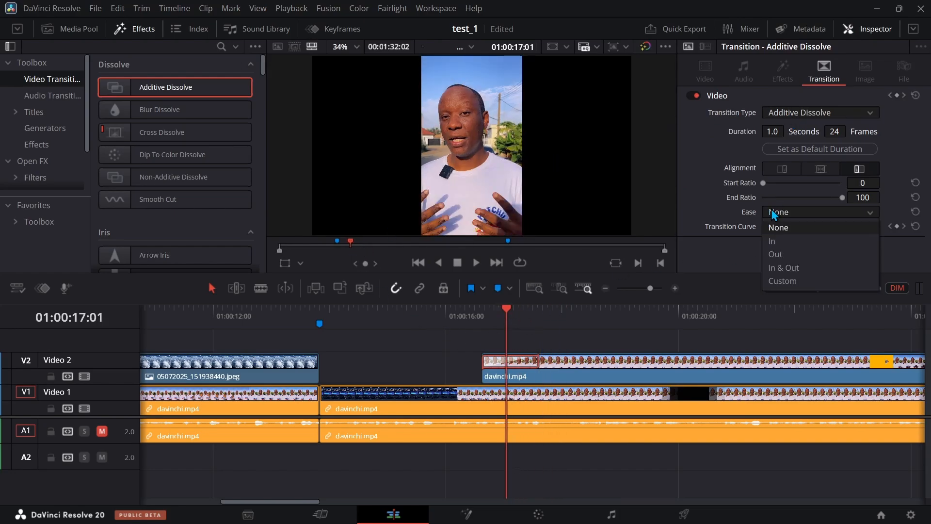
click(781, 268)
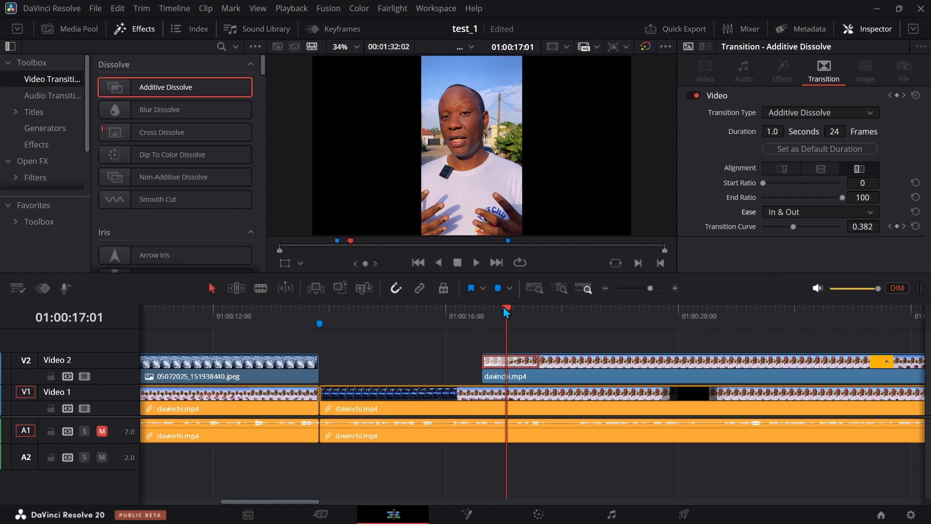
drag(507, 311, 474, 313)
click(476, 263)
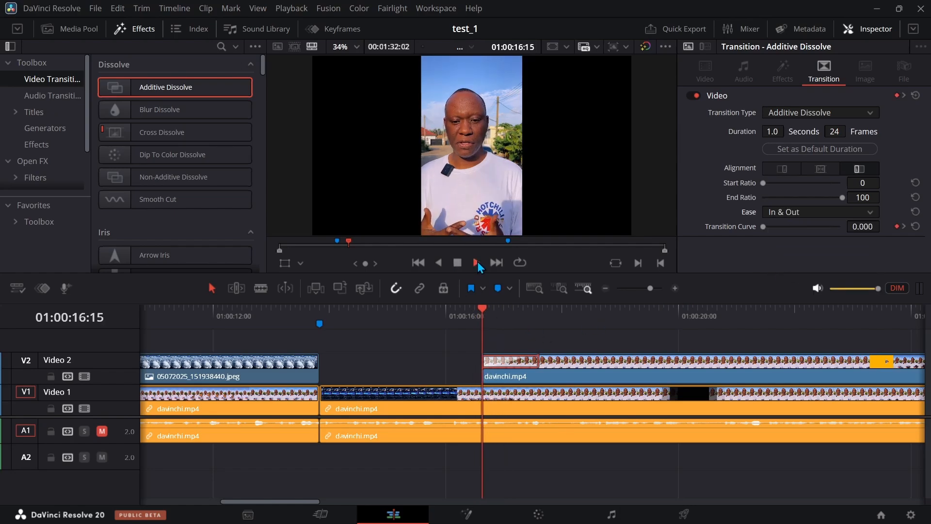
click(476, 263)
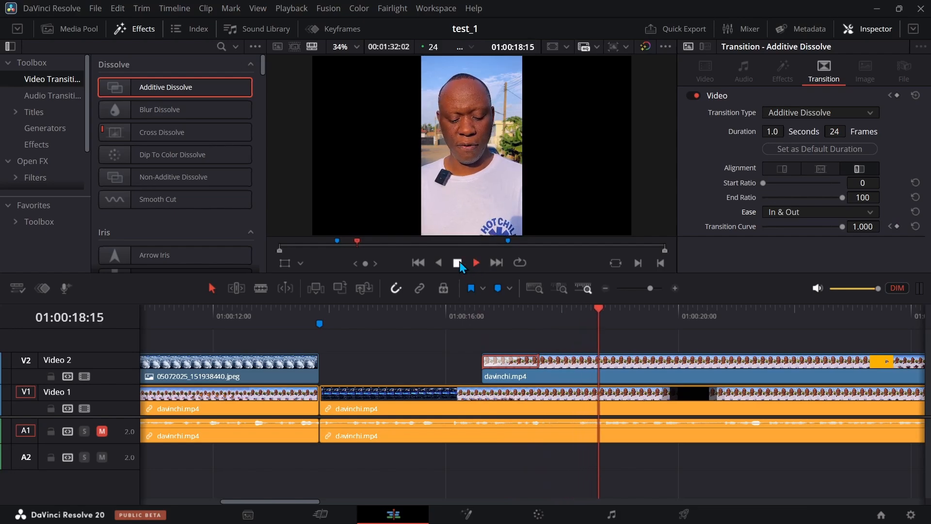
drag(599, 310, 540, 313)
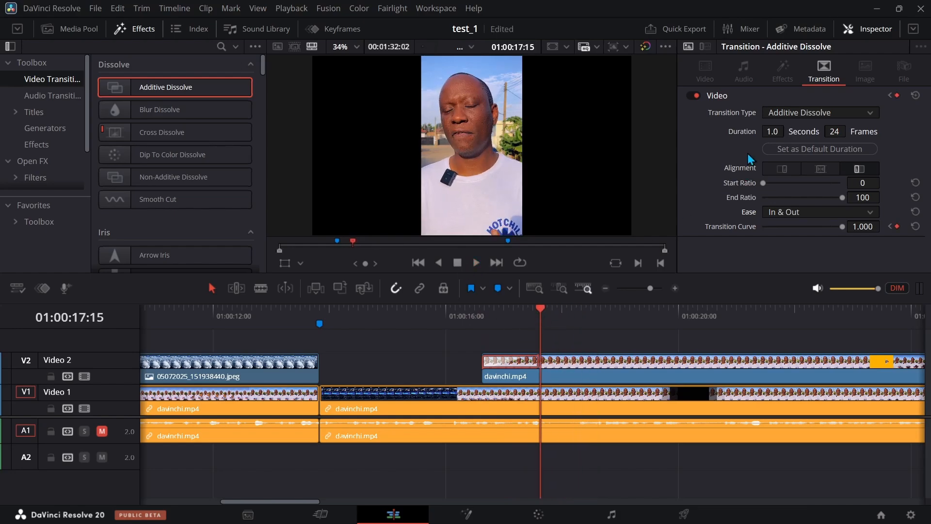
Step: Lengthen the Additive Dissolve to 4.9 seconds and play it back
drag(765, 131, 600, 230)
drag(541, 311, 463, 311)
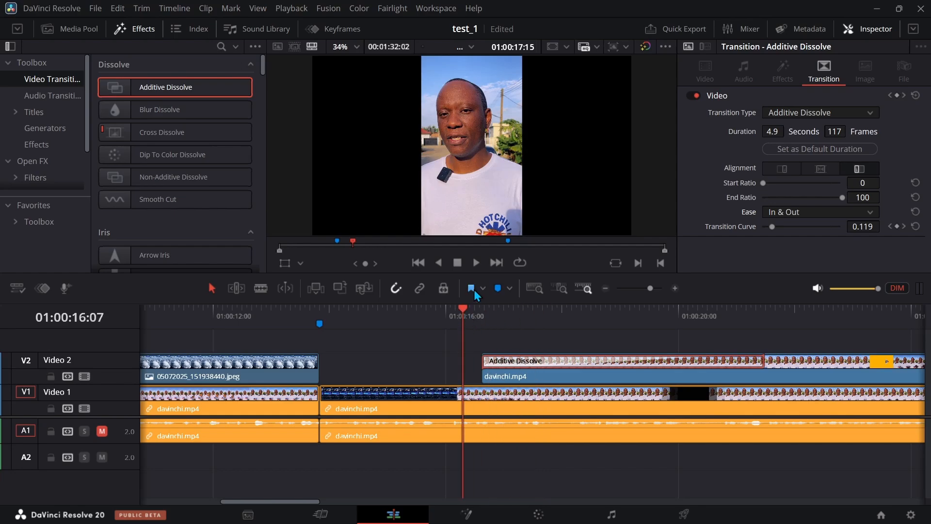
click(483, 262)
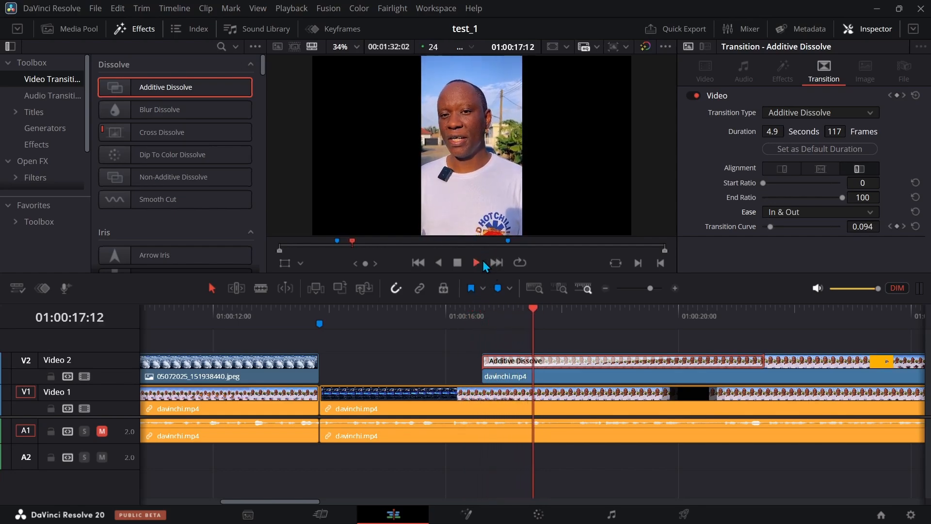
click(484, 265)
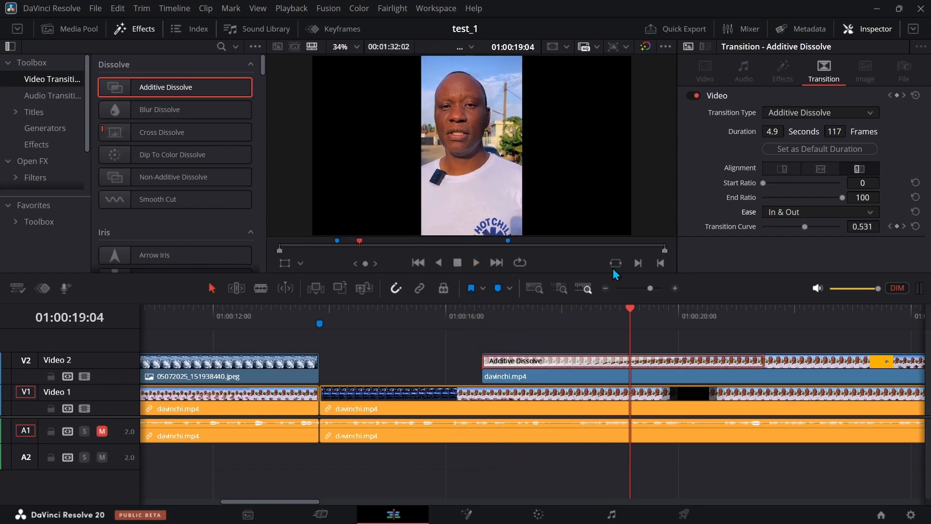
Step: Set the Additive Dissolve's duration to 2.4 seconds and preview it from the clip's start
drag(773, 132, 743, 132)
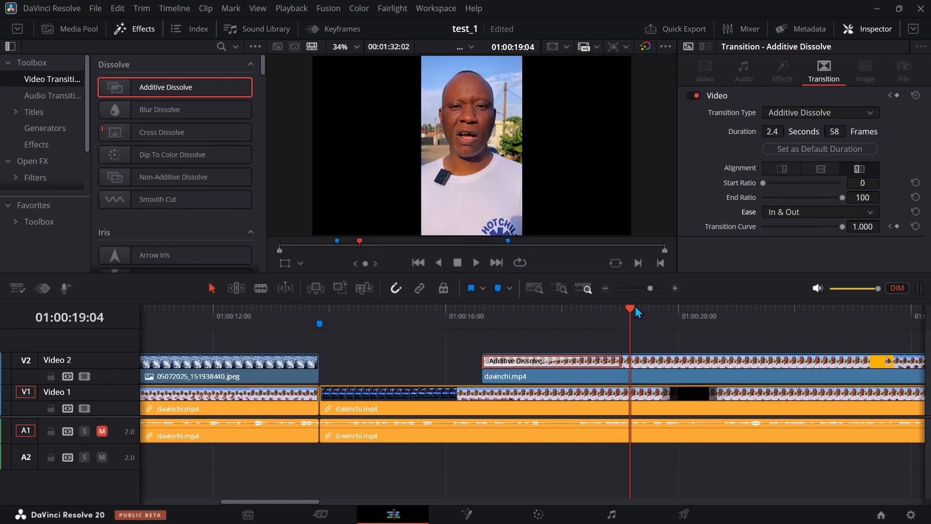
drag(629, 309, 482, 309)
click(476, 262)
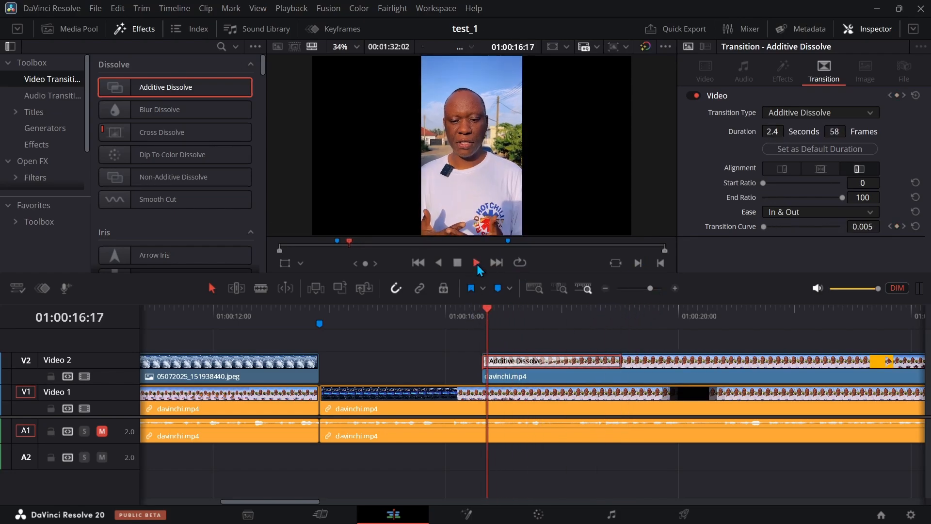
click(456, 262)
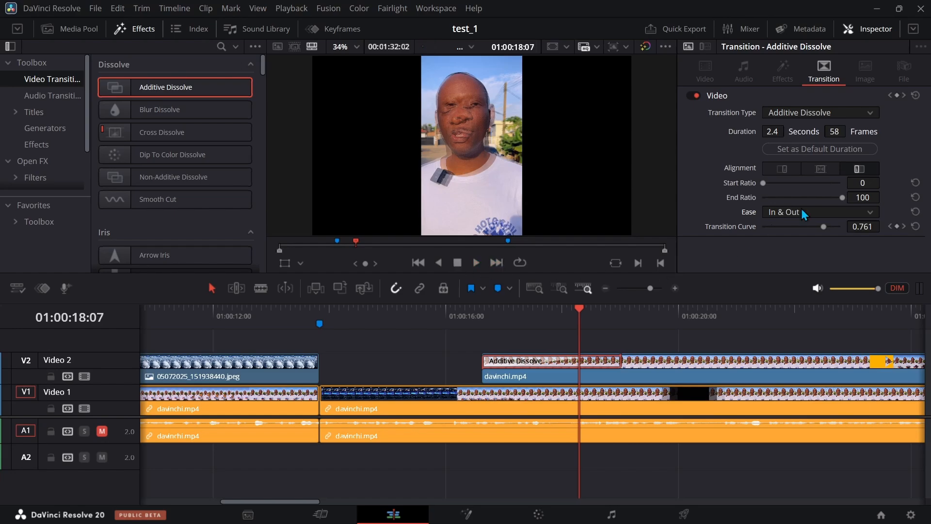
Step: Change the Additive Dissolve's transition type to Arrow Iris and play it back from just before the Video 2 davinchi.mp4 clip
click(805, 112)
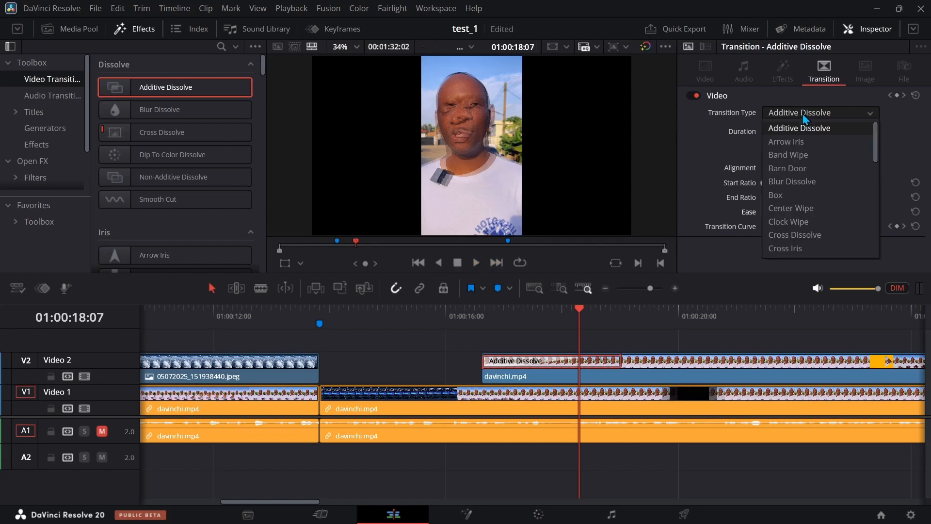
click(796, 142)
click(473, 316)
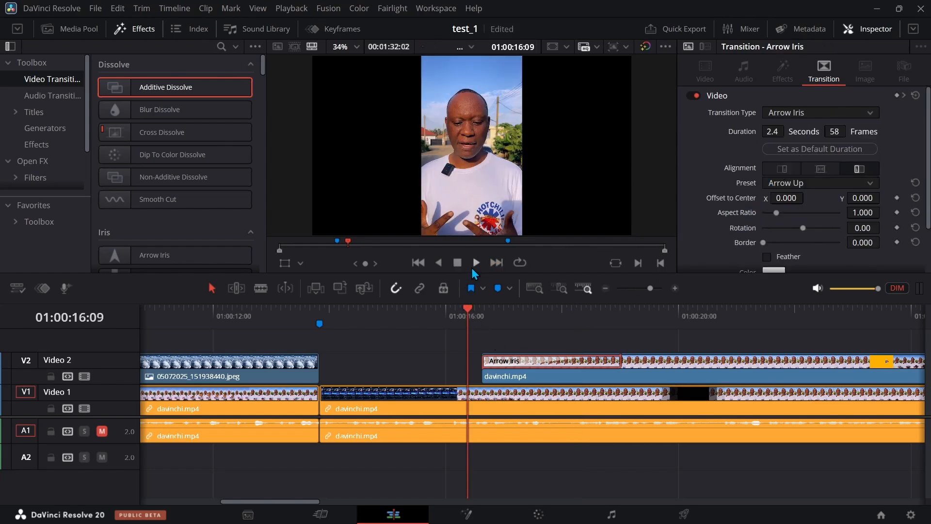
click(476, 263)
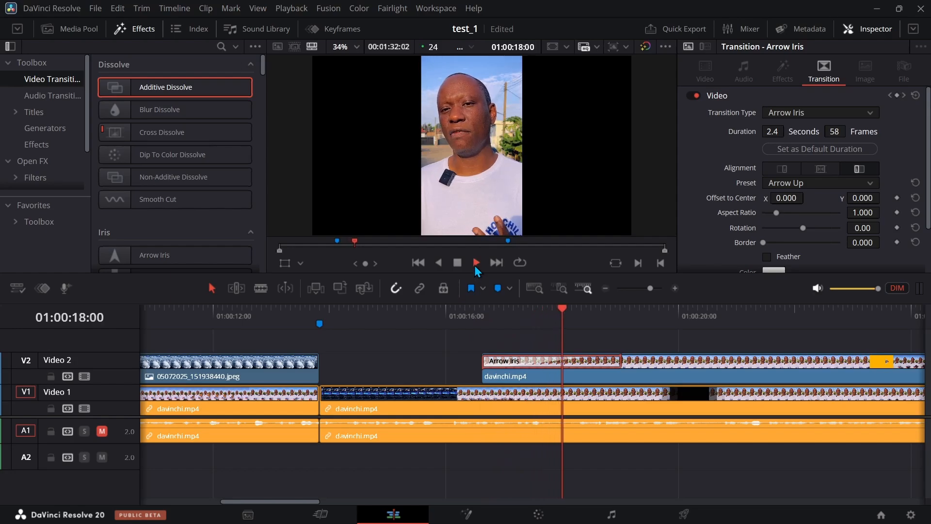
click(458, 263)
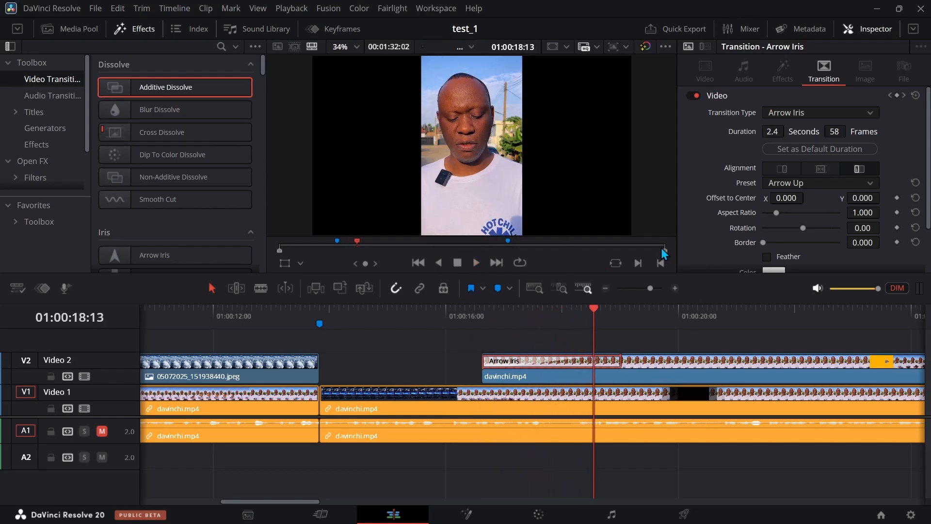
Step: Show the audio mixer, unmute Audio 1 and set the second davinchi.mp4 audio clip's volume to -21.6
click(741, 30)
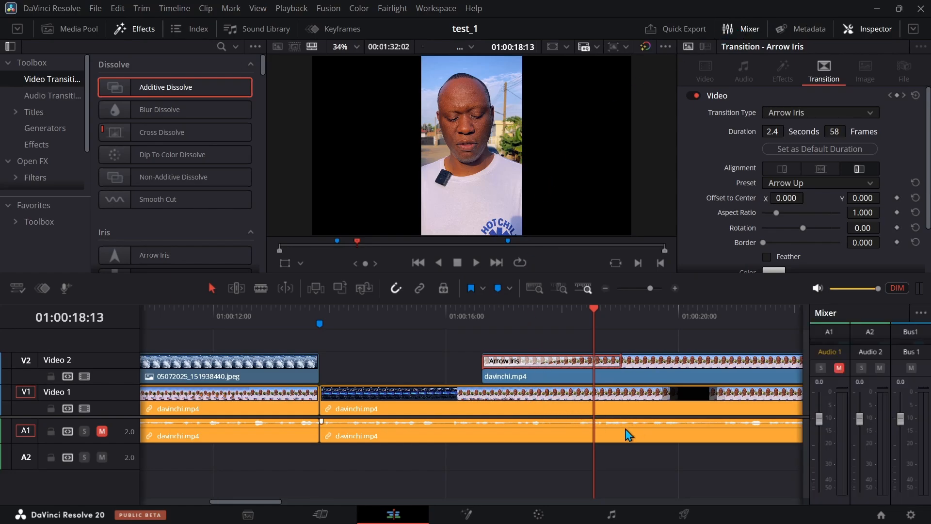
click(629, 434)
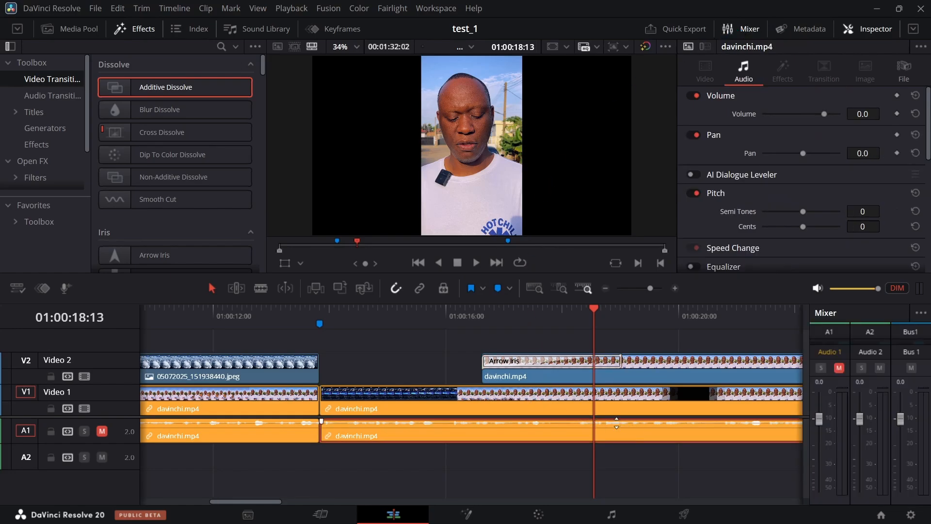
click(102, 431)
drag(610, 422, 615, 363)
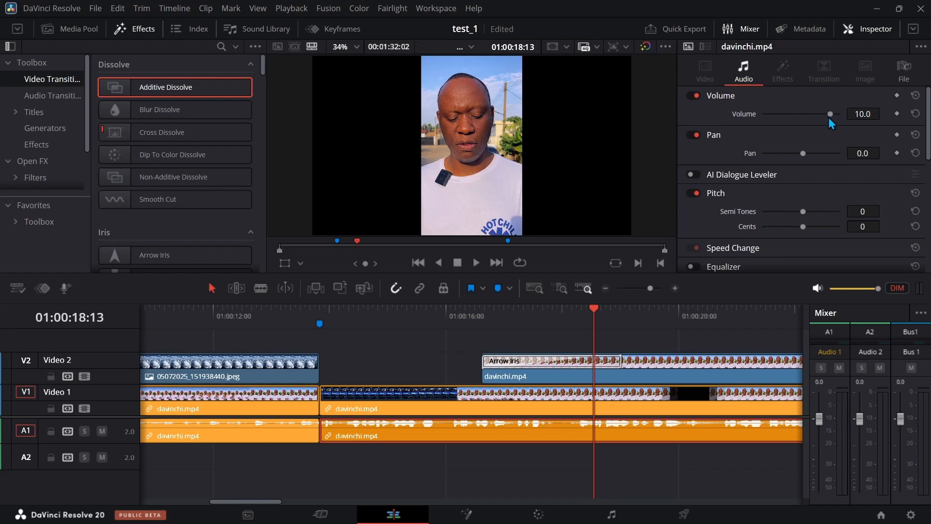
drag(830, 114, 811, 114)
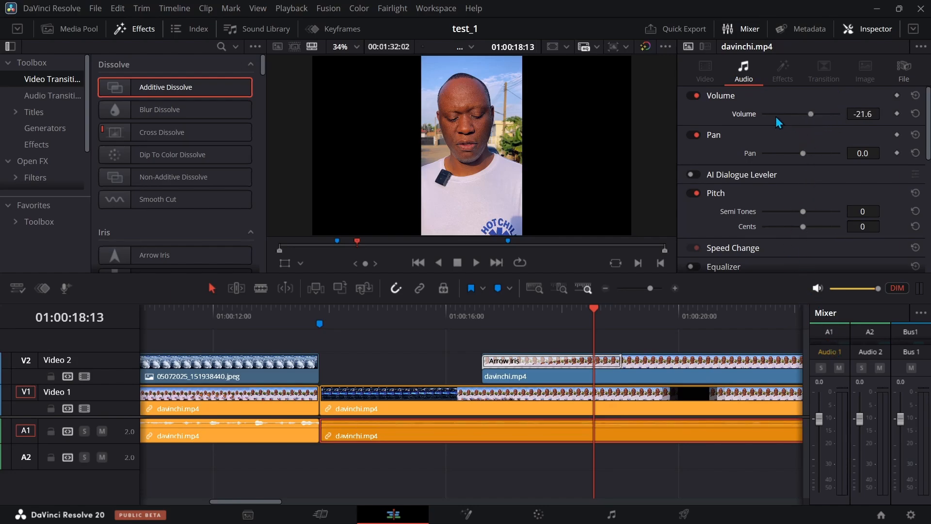
Step: Adjust the Zoom of the Video 2 davinchi.mp4 clip and enable Dynamic Zoom, checking it in playback
click(621, 376)
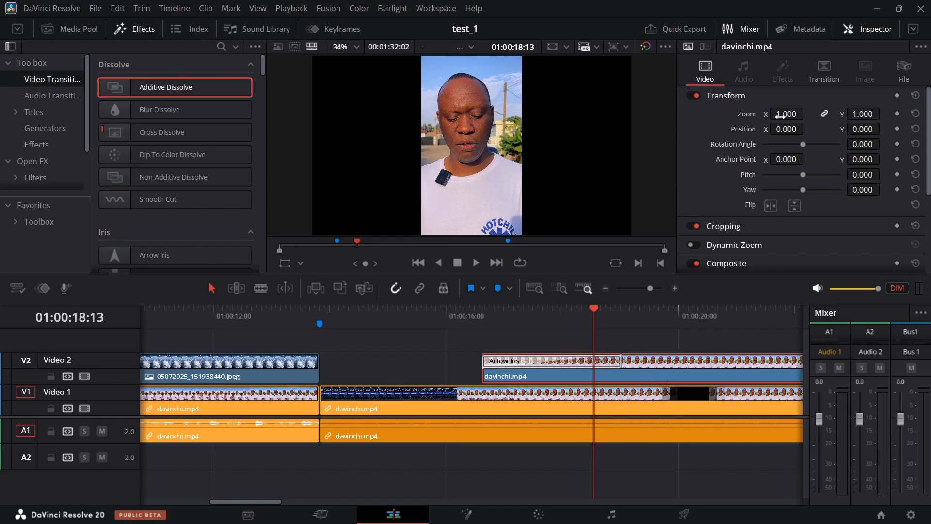
drag(779, 116, 736, 128)
scroll(699, 229, down, 3)
click(696, 172)
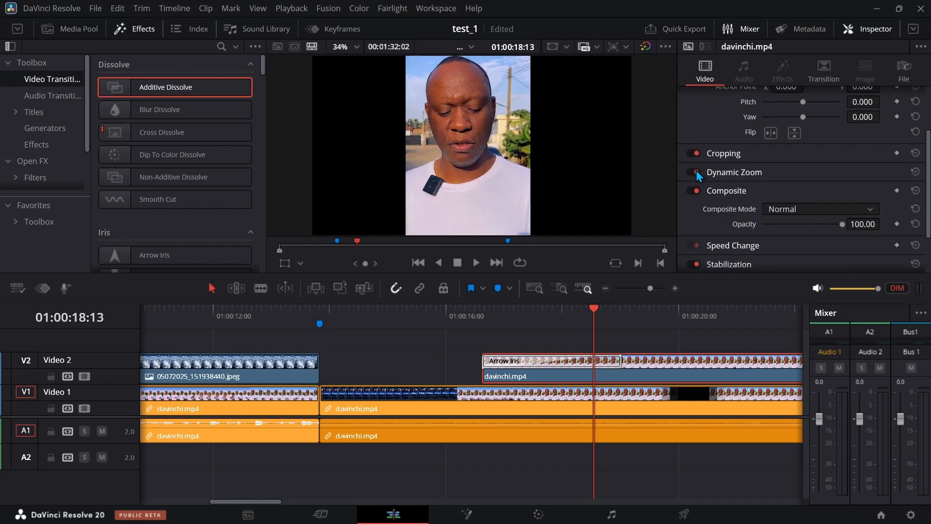
drag(594, 309, 419, 309)
click(474, 262)
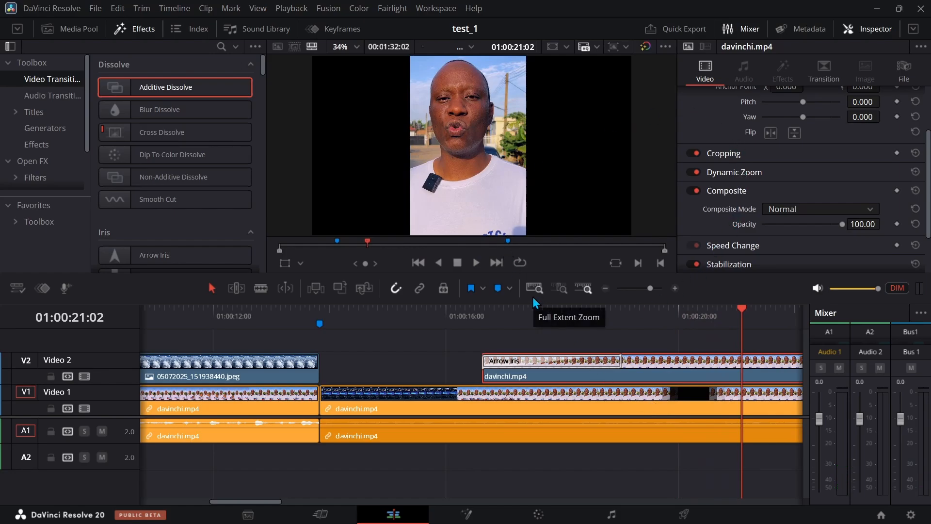
Step: Look over the Generators, the clip's transition settings and its metadata, and hide the mixer
click(42, 131)
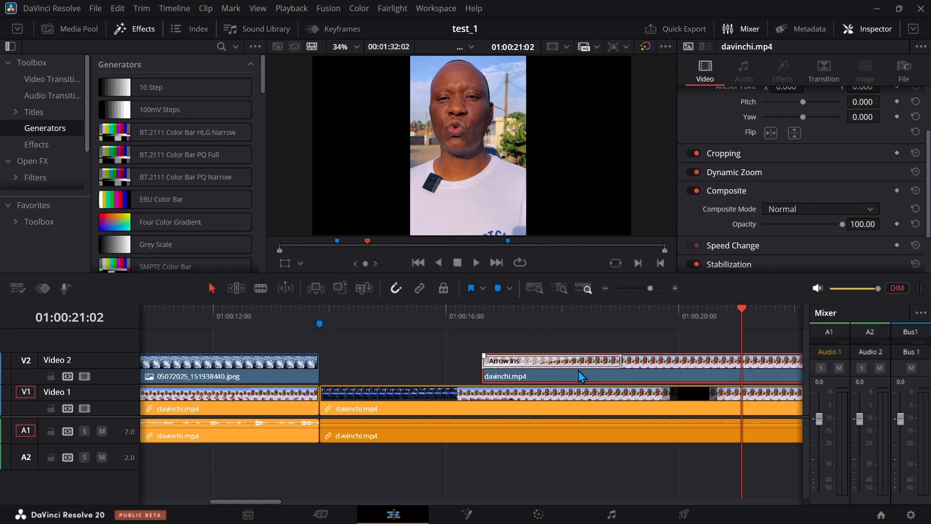
click(824, 72)
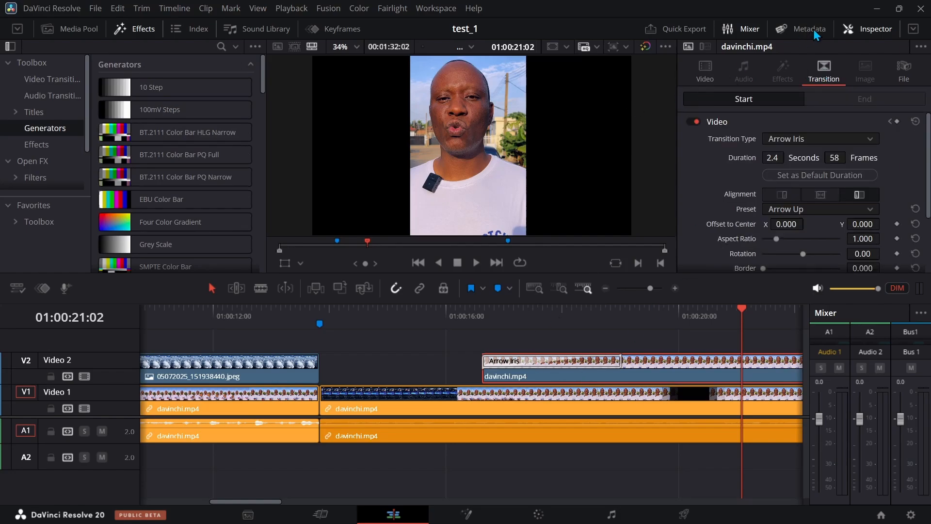
click(783, 30)
click(733, 34)
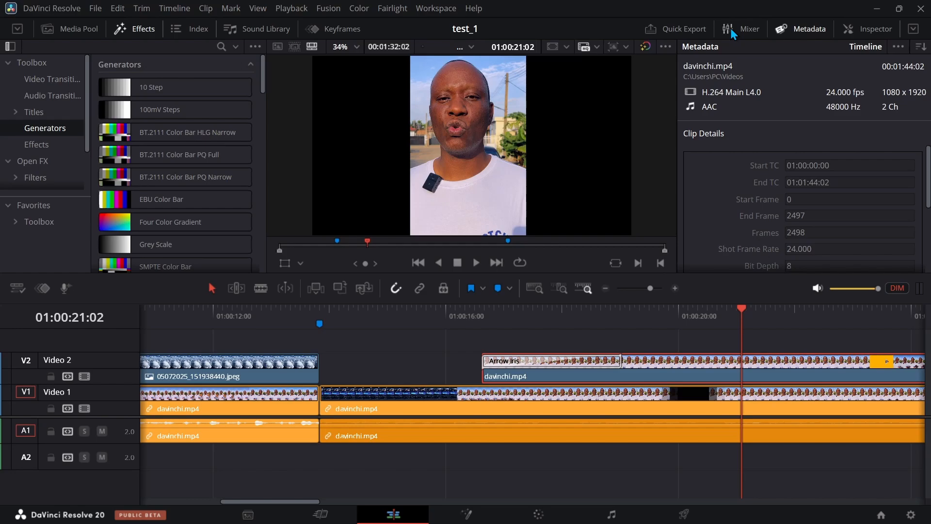
Step: Park the playhead at 01:00:17:20 on the Video 2 davinchi.mp4 clip and open it in Fusion, declining the Studio upgrade offer
drag(741, 318, 551, 371)
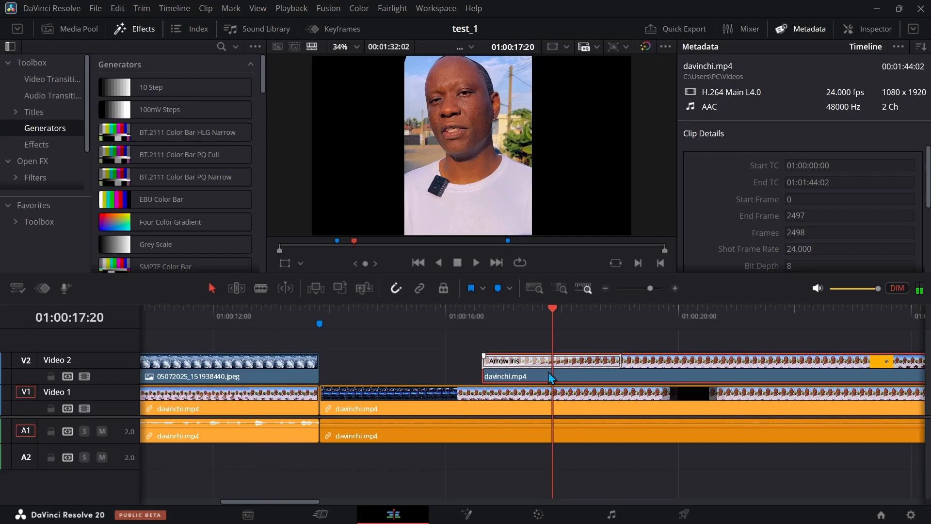
click(473, 517)
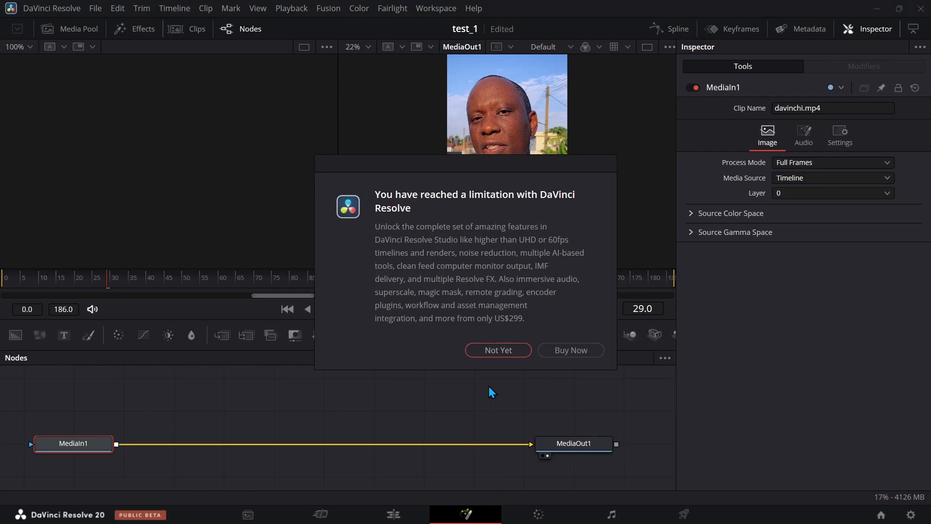
click(488, 350)
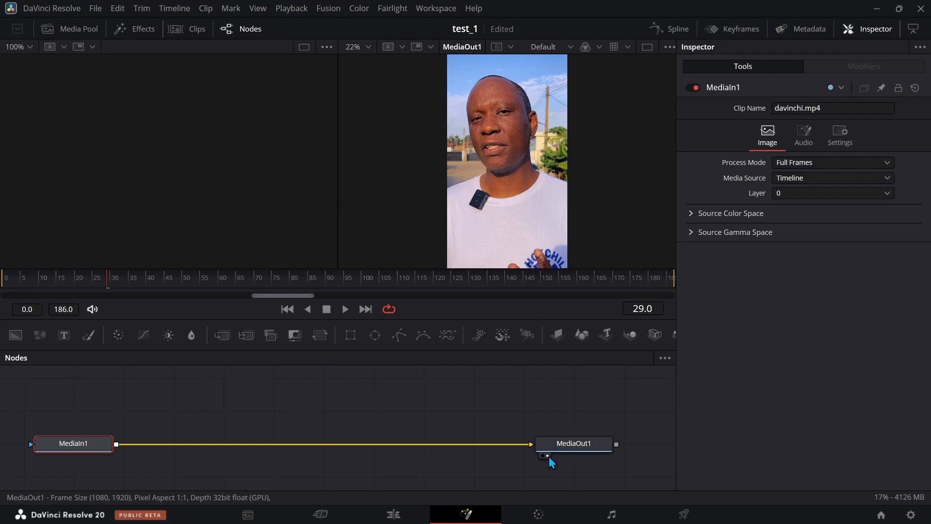
Step: Reposition the MediaOut1 node and toggle its viewer output off and on, leaving MediaIn1 selected
drag(550, 448, 509, 413)
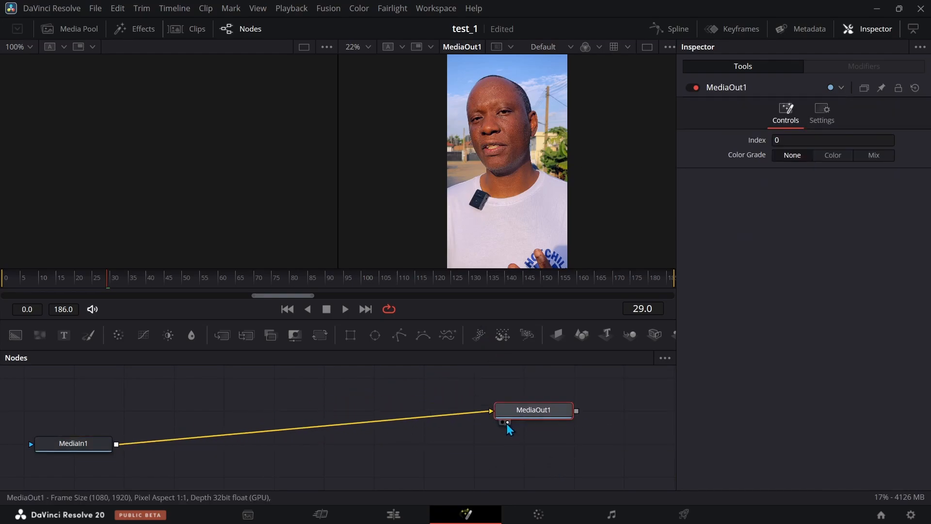
click(507, 422)
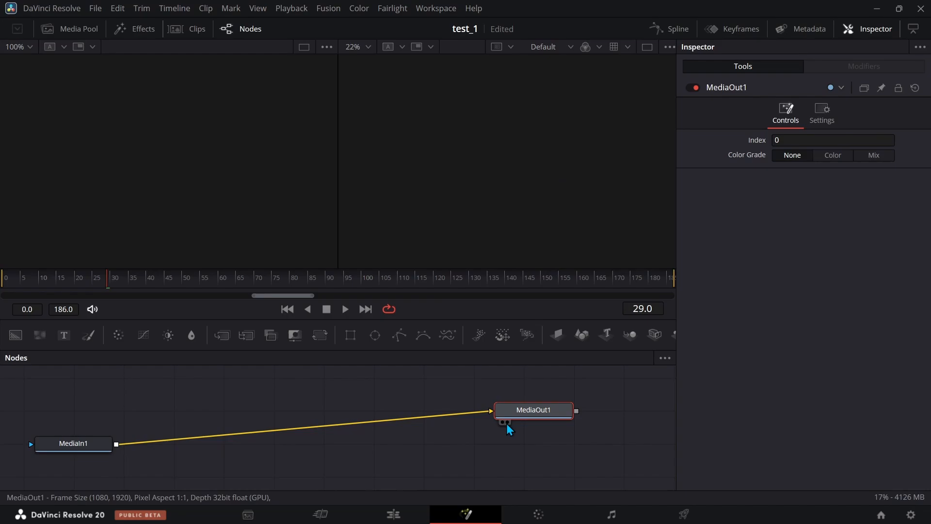
click(507, 423)
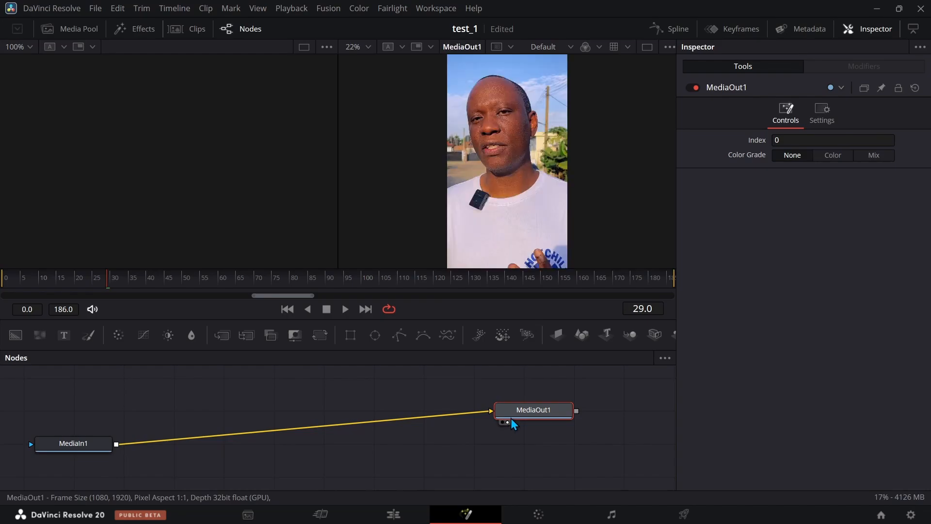
drag(510, 415, 529, 442)
click(87, 441)
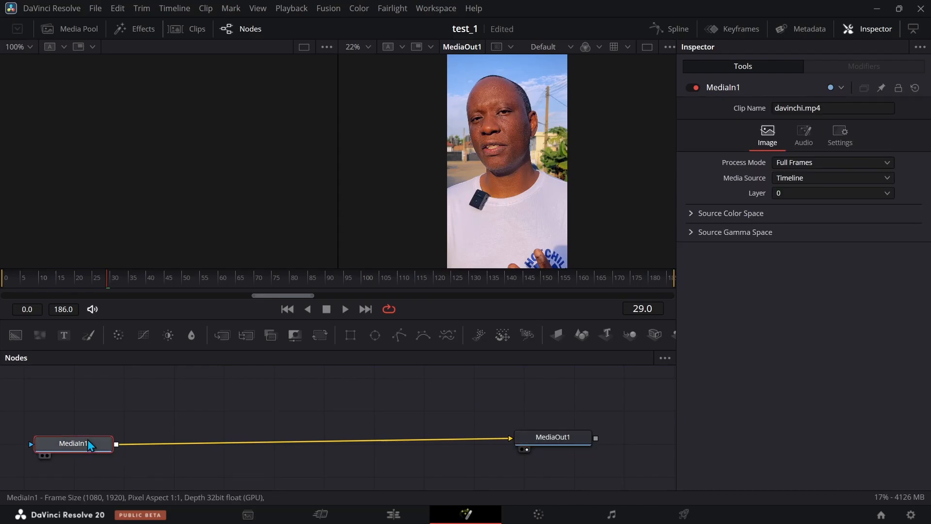
Step: View the 05072025_151938440.jpeg clip at 01:00:13:00 in Fusion and return to the Edit page
click(391, 515)
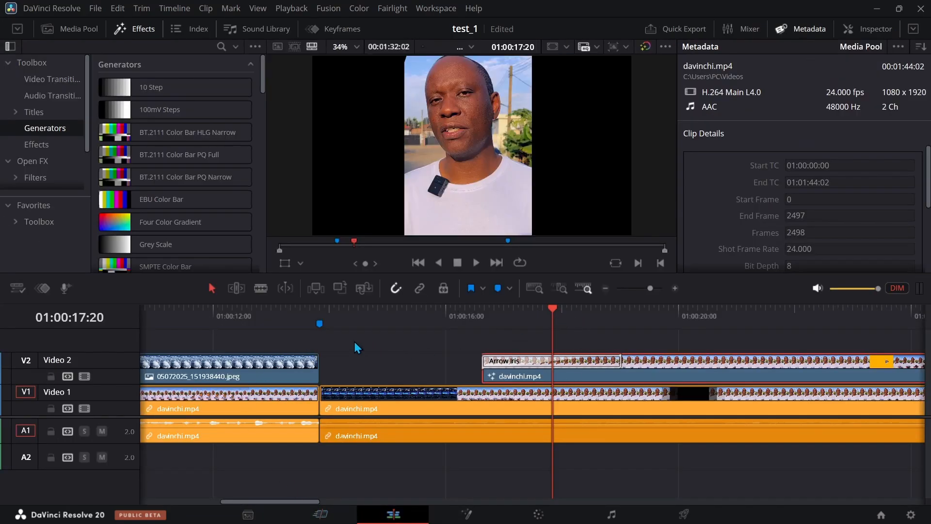
click(273, 311)
click(467, 514)
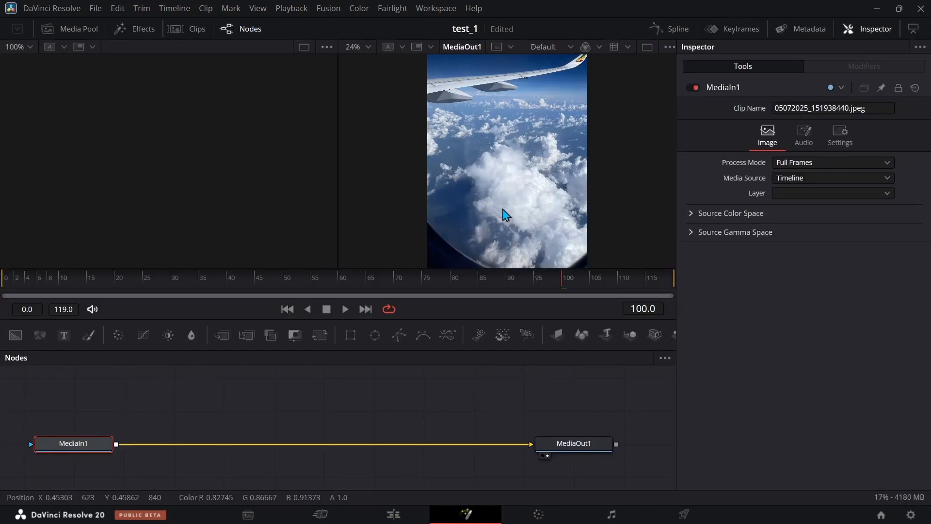
click(393, 514)
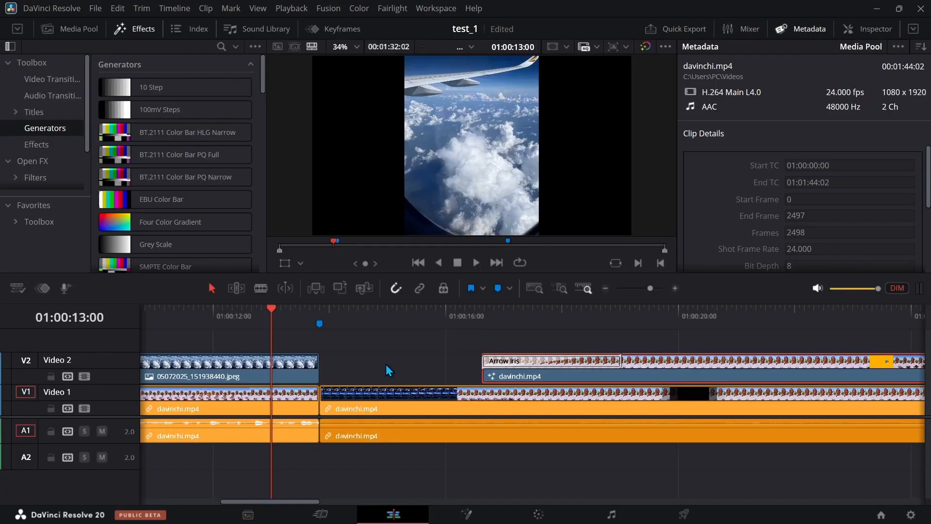
Step: Move the playhead to 01:00:17:05 over the Video 2 davinchi.mp4 clip and open that clip in Fusion
click(347, 310)
click(509, 311)
mouse_move(512, 308)
mouse_down()
mouse_move(528, 310)
mouse_move(517, 310)
mouse_up()
click(464, 517)
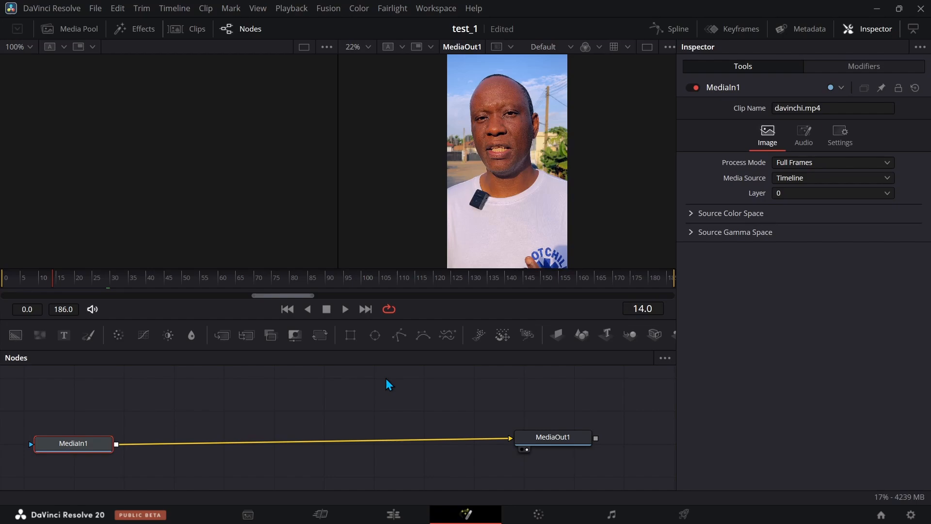
Step: Move MediaIn1 closer to MediaOut1 and level the two nodes, checking the clip on the Edit page in between
drag(91, 445, 132, 438)
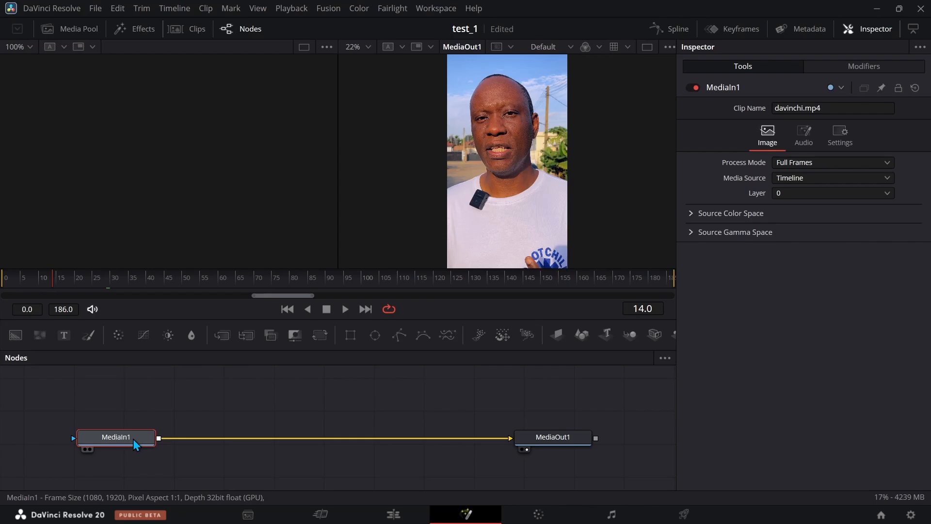
drag(133, 438, 156, 441)
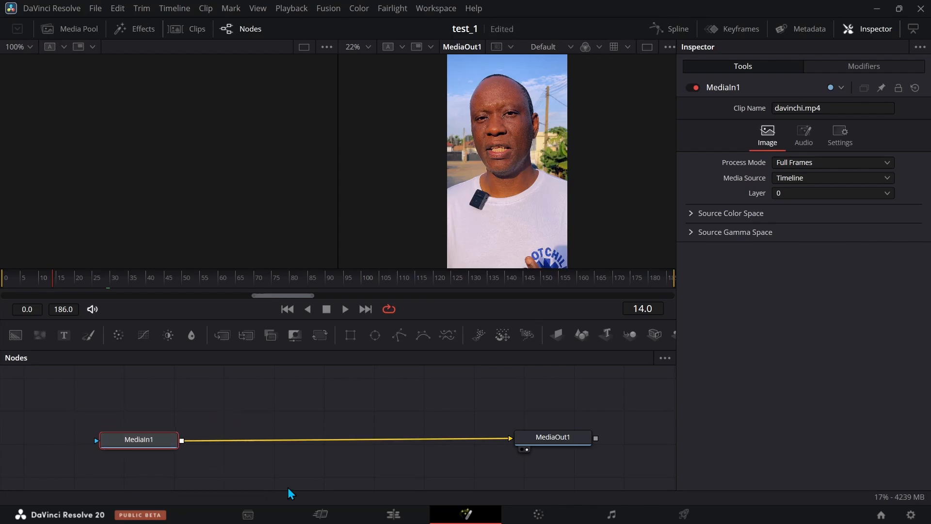
click(394, 514)
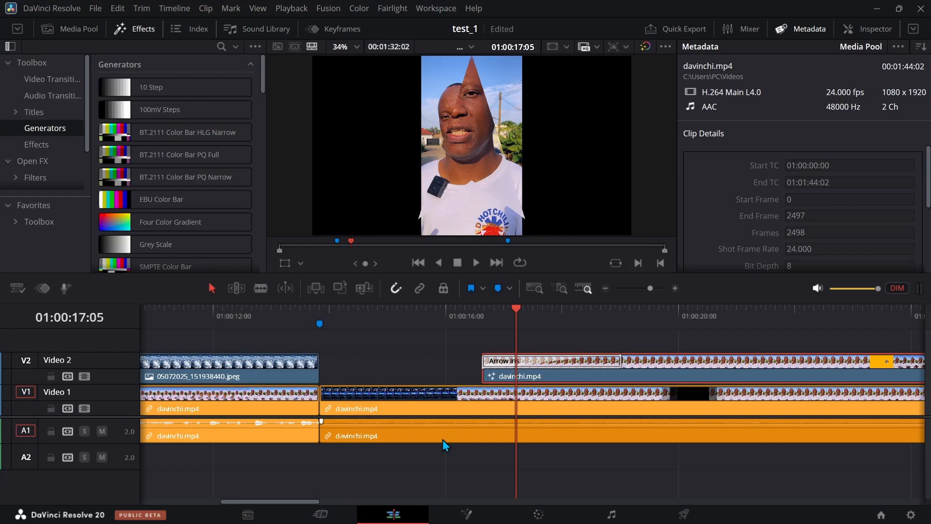
click(467, 514)
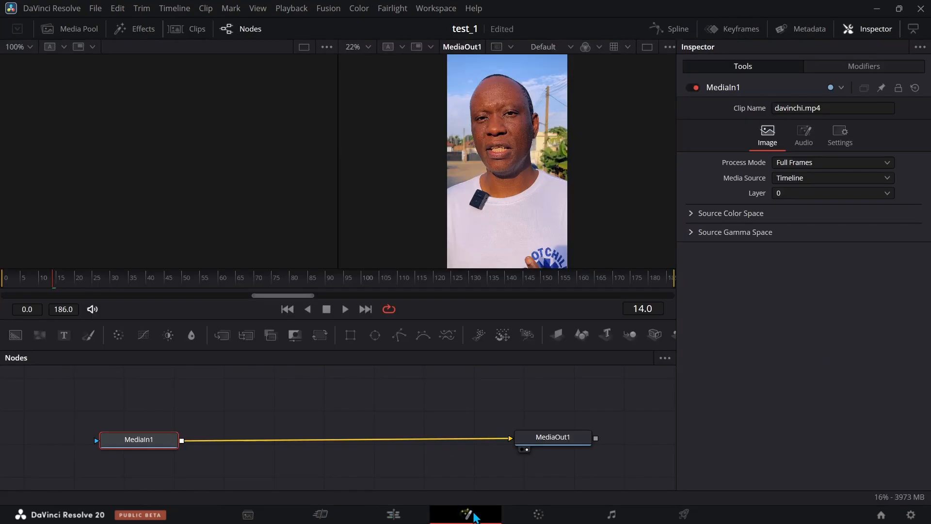
drag(158, 440, 162, 435)
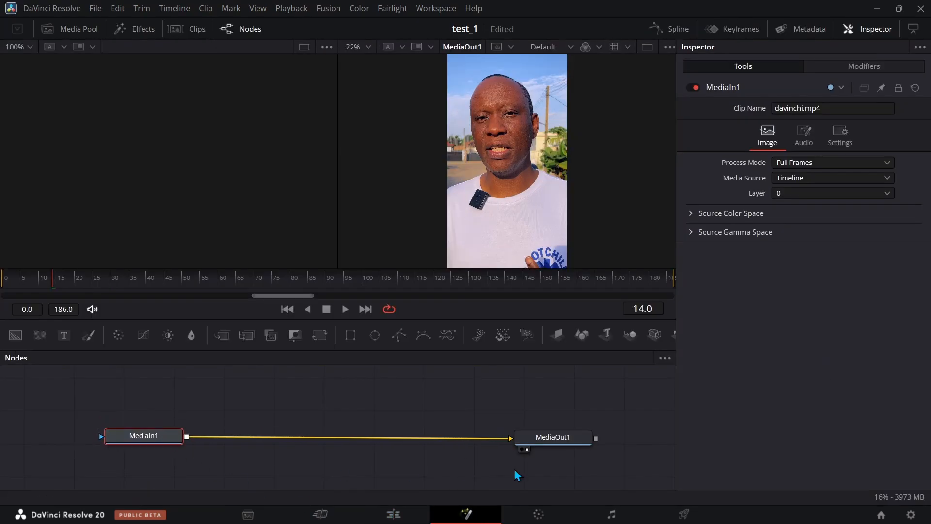
drag(566, 440, 566, 438)
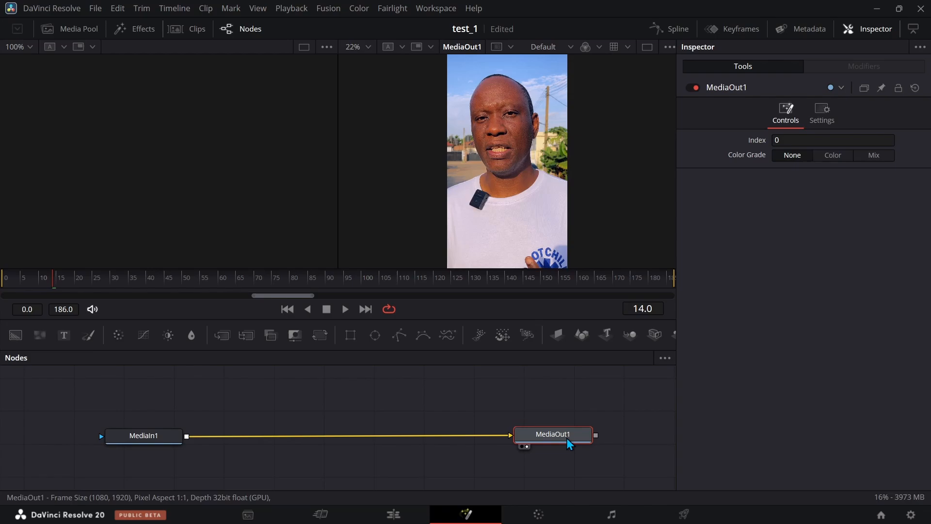
Step: Display MediaIn1 in the empty viewer beside MediaOut1 and spread the two nodes farther apart
click(152, 437)
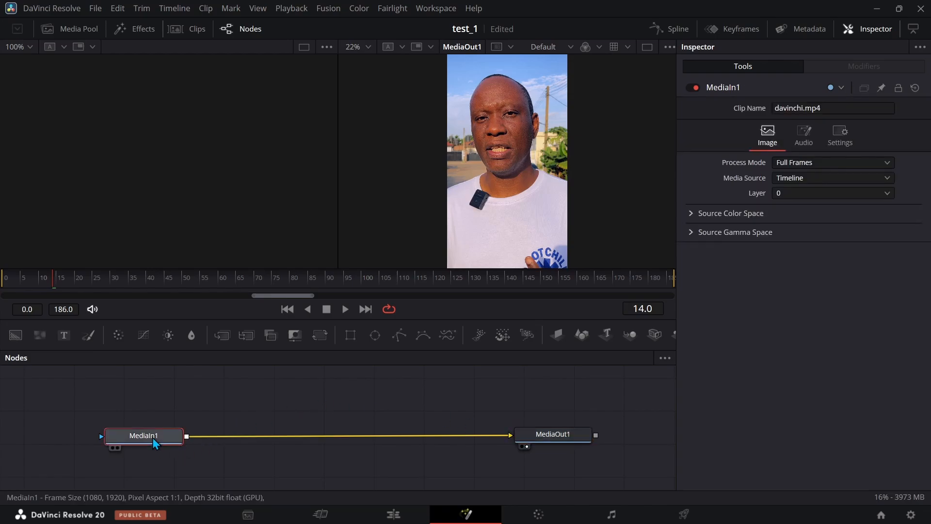
key(1)
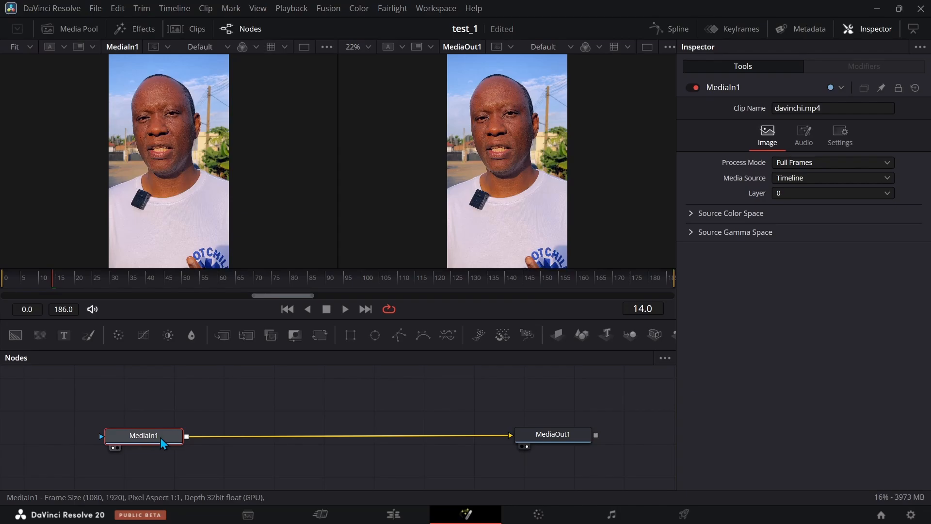
key(1)
key(1)
mouse_move(143, 446)
mouse_down()
mouse_move(127, 422)
mouse_move(130, 436)
mouse_up()
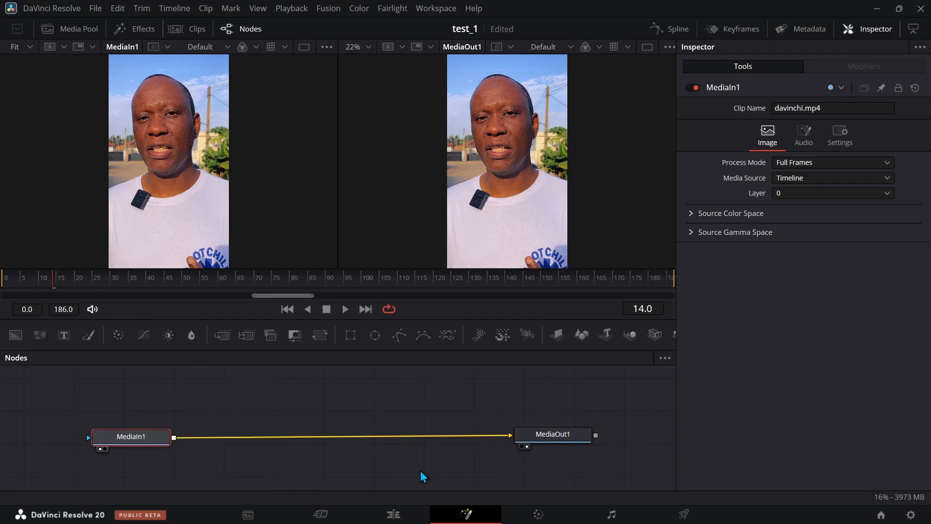
drag(544, 440, 572, 440)
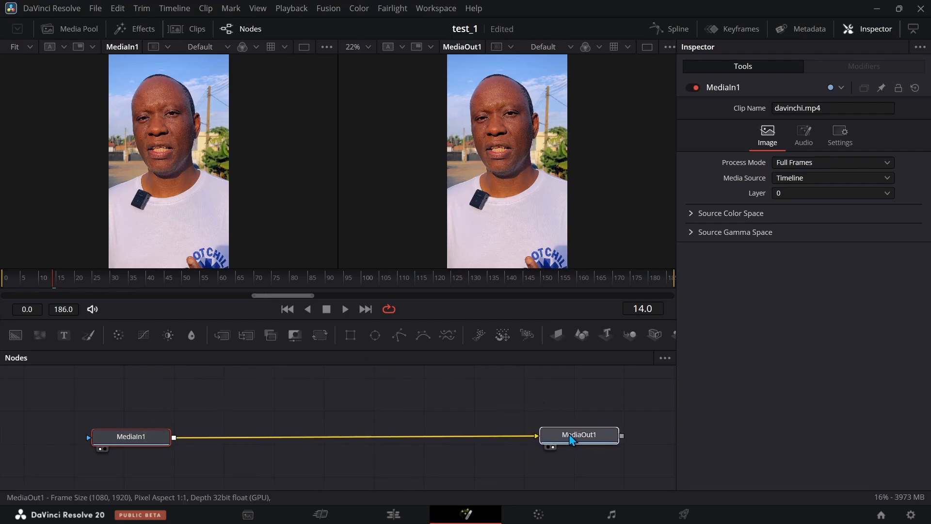
Step: Add an unconnected Brightness/Contrast node and place it above the connection line, midway between MediaIn1 and MediaOut1
click(368, 479)
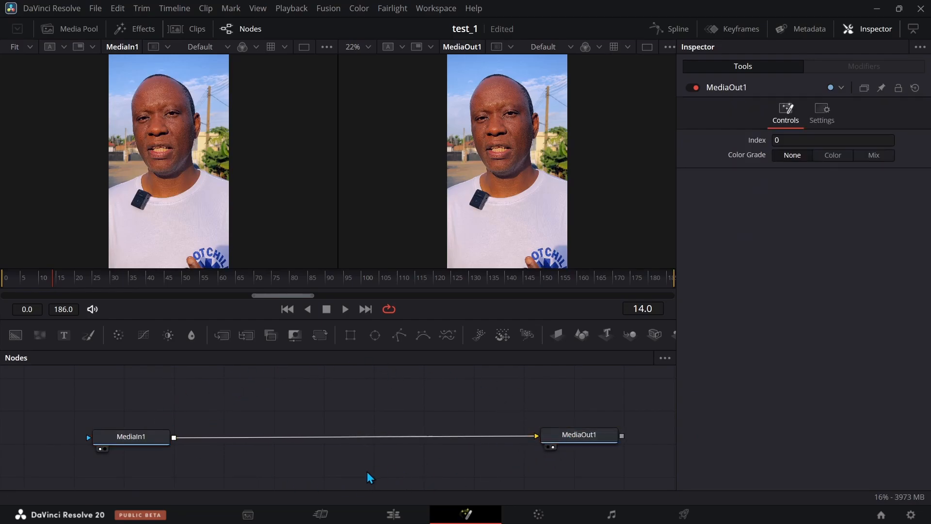
click(170, 338)
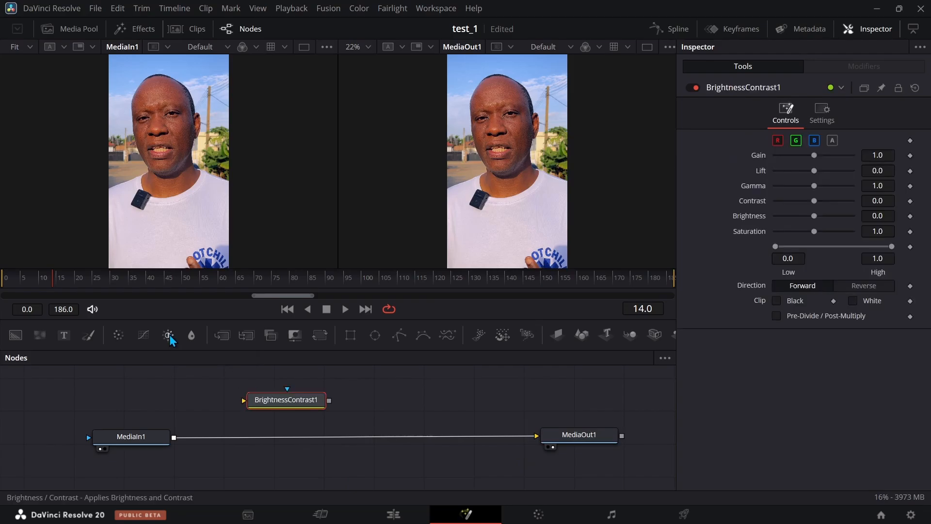
drag(289, 406, 347, 416)
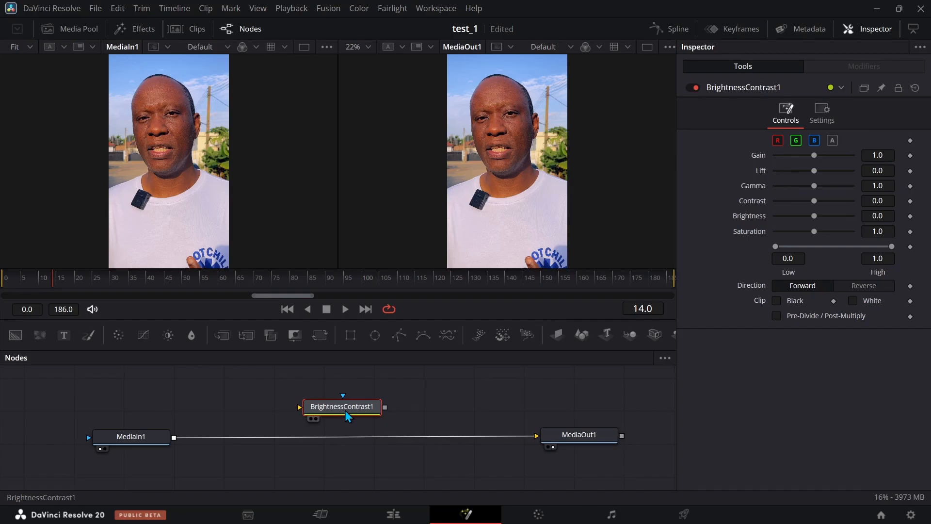
mouse_move(347, 415)
mouse_down()
mouse_move(348, 383)
mouse_move(380, 401)
mouse_move(363, 417)
mouse_move(358, 408)
mouse_move(363, 415)
mouse_up()
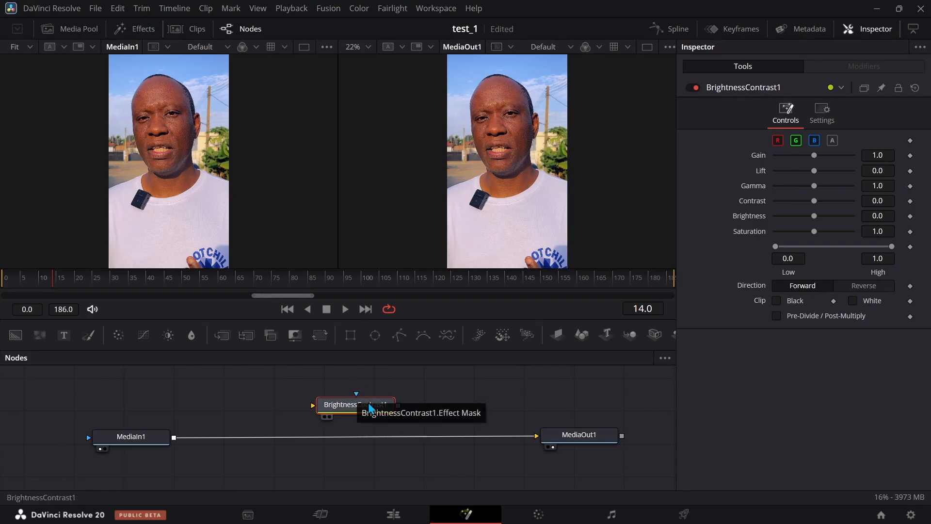
scroll(382, 421, up, 2)
scroll(380, 416, down, 2)
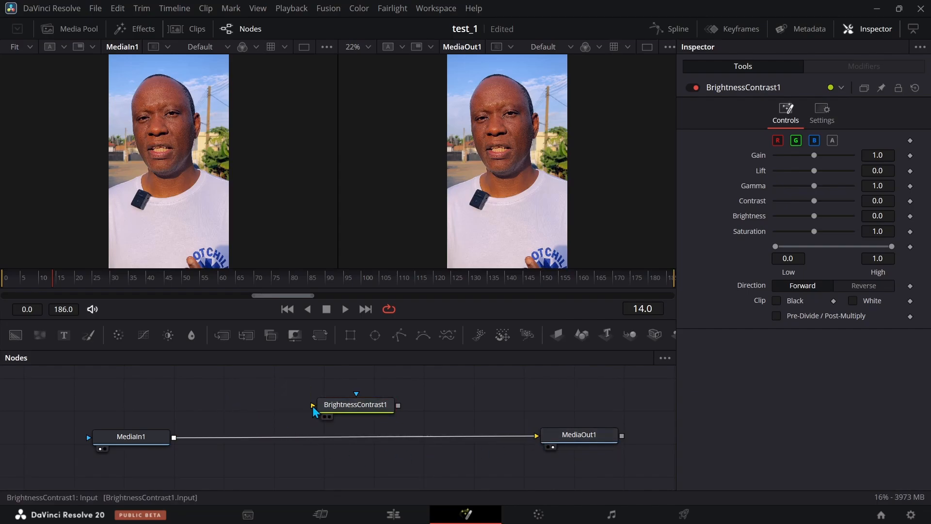
drag(352, 412, 349, 419)
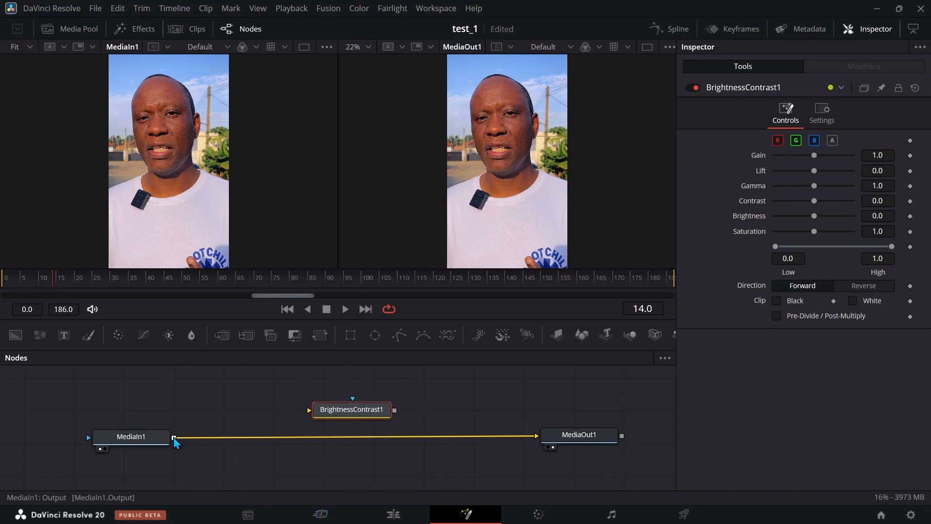
Step: Route MediaIn1's output through BrightnessContrast1 into MediaOut1 and align the new node in line with the other two
drag(174, 438, 311, 414)
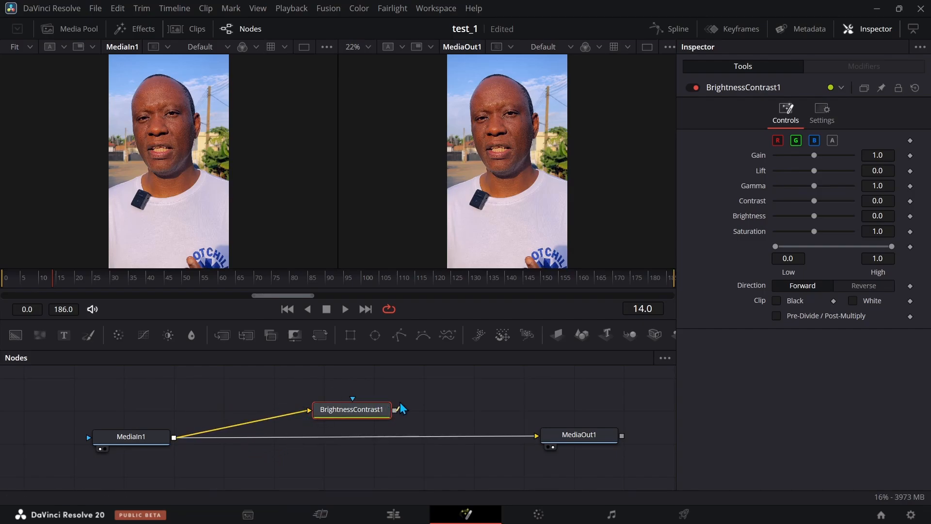
drag(400, 405, 544, 441)
drag(395, 410, 537, 436)
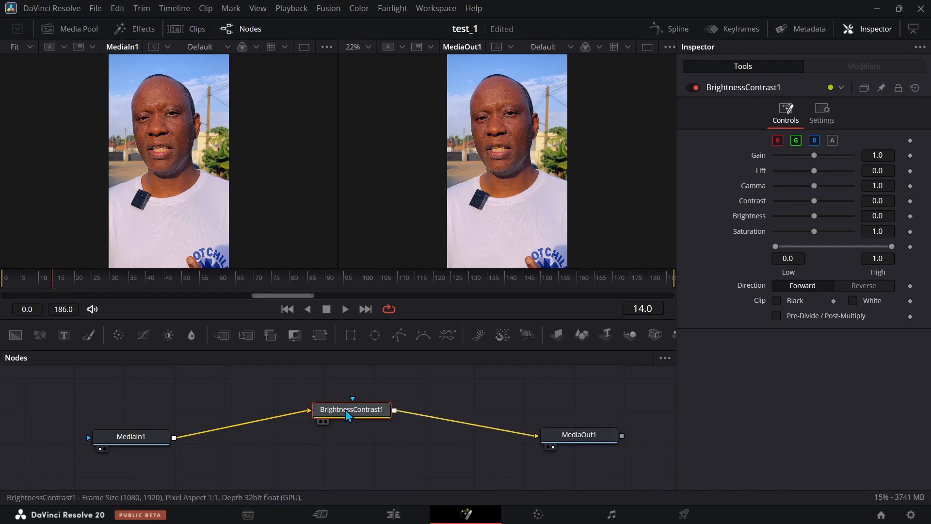
drag(347, 415, 341, 442)
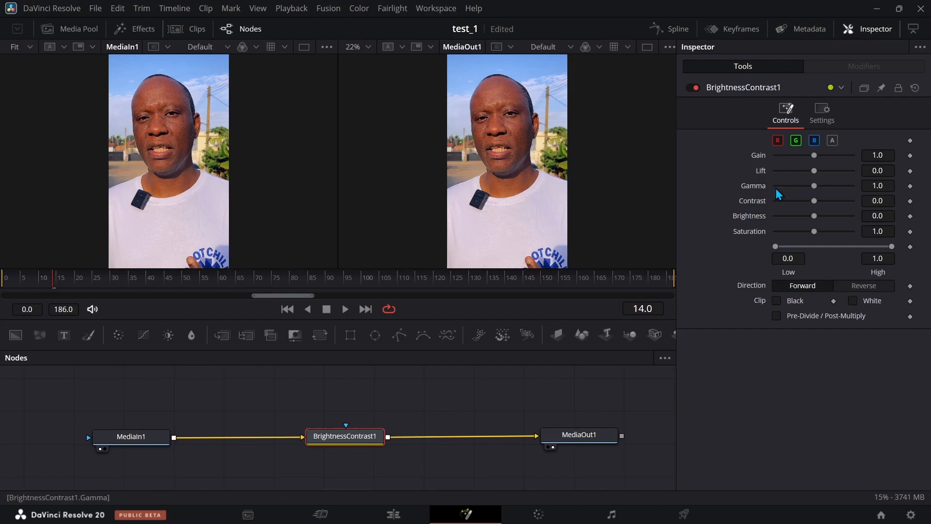
Step: Set BrightnessContrast1's Gain to 0.98, Lift to -0.08, Contrast to -0.14, Brightness to -0.03 and Saturation to 0.81
mouse_move(814, 172)
mouse_down()
mouse_move(824, 174)
mouse_move(811, 172)
mouse_move(815, 159)
mouse_up()
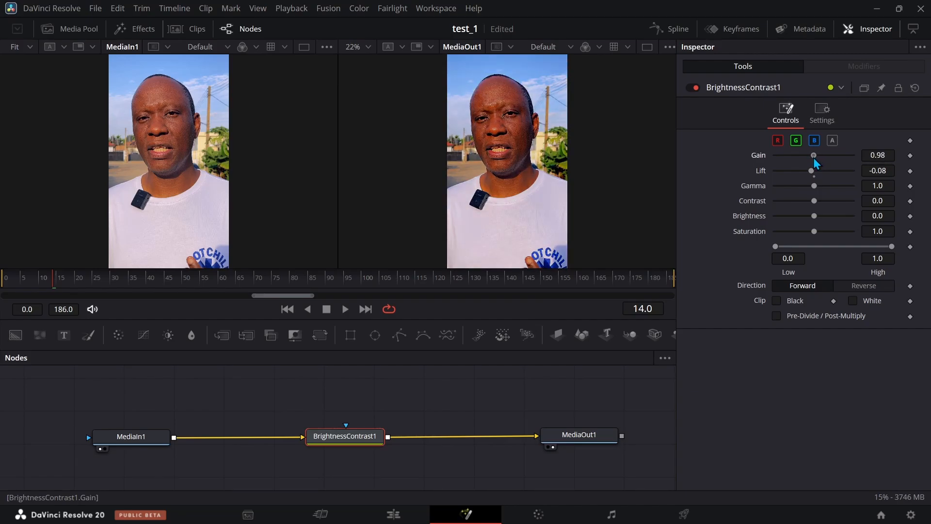
drag(815, 200, 809, 236)
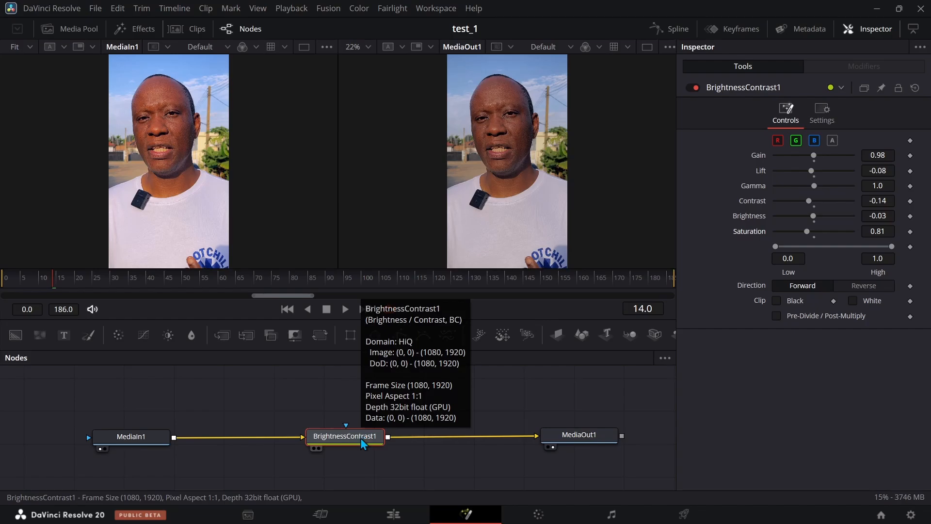
Step: Reposition BrightnessContrast1 in line and closer to MediaIn1, checking the node's general settings in between
drag(361, 436, 367, 412)
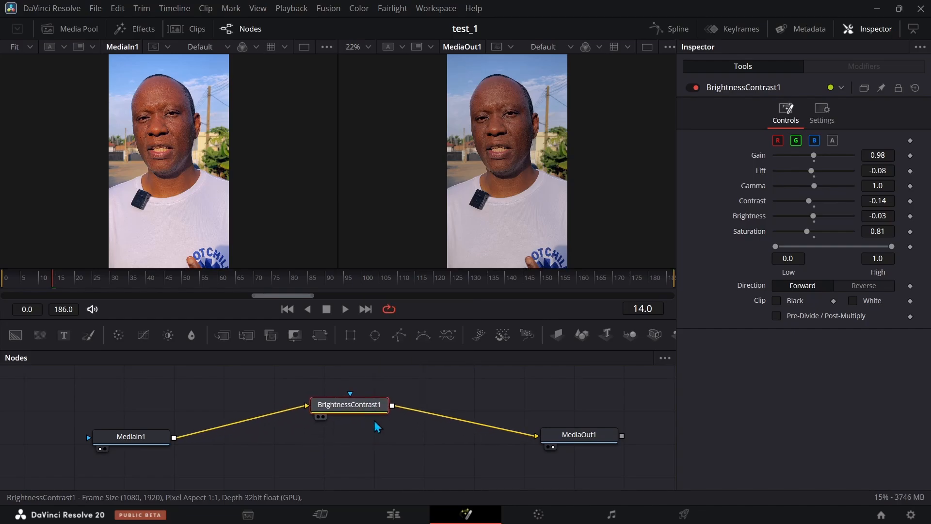
click(821, 117)
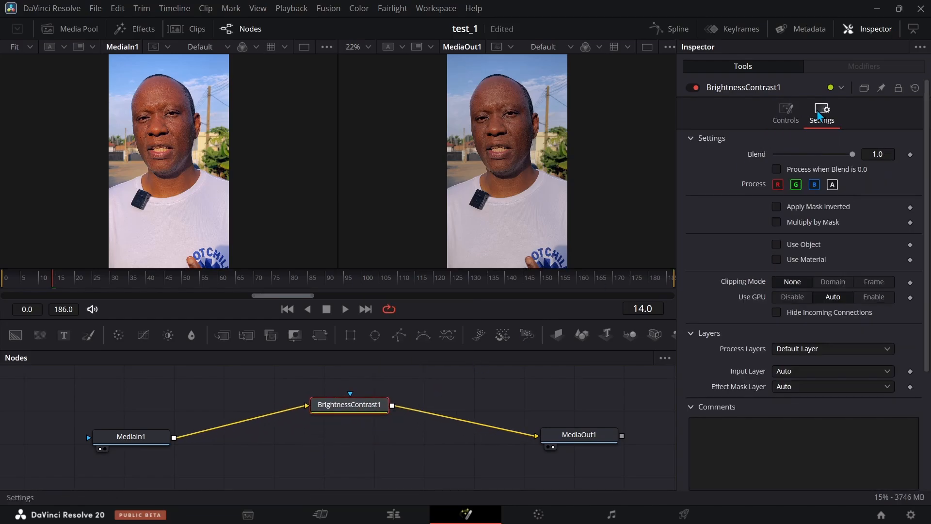
click(782, 119)
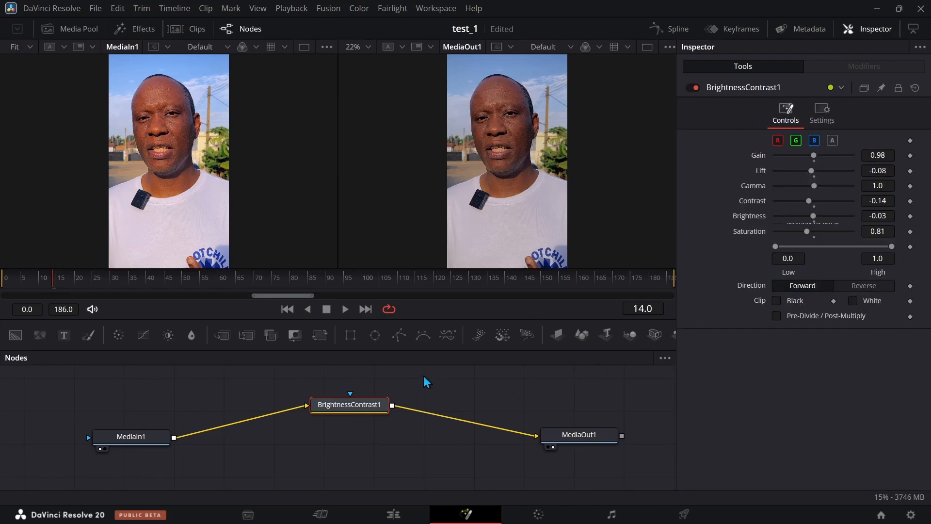
drag(332, 410, 305, 441)
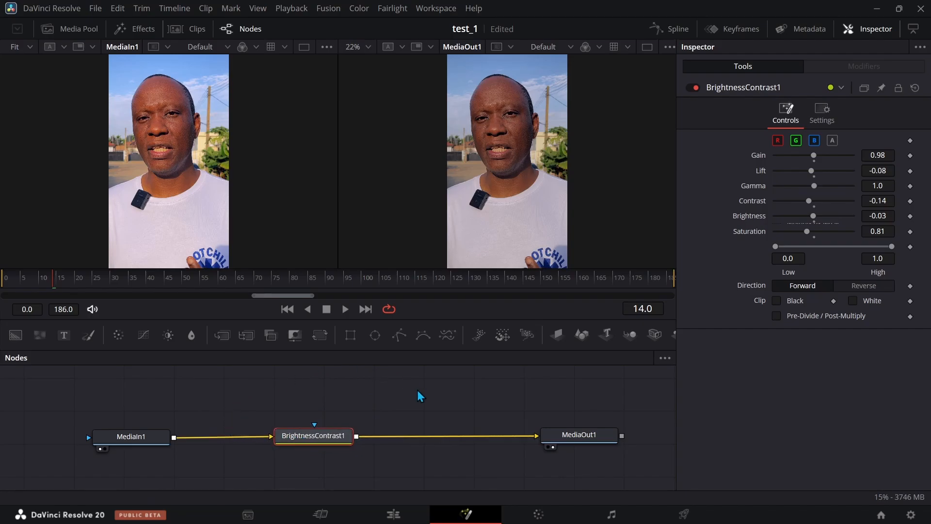
Step: Add an unconnected Color Corrector node and place it above the line between BrightnessContrast1 and MediaOut1
click(387, 418)
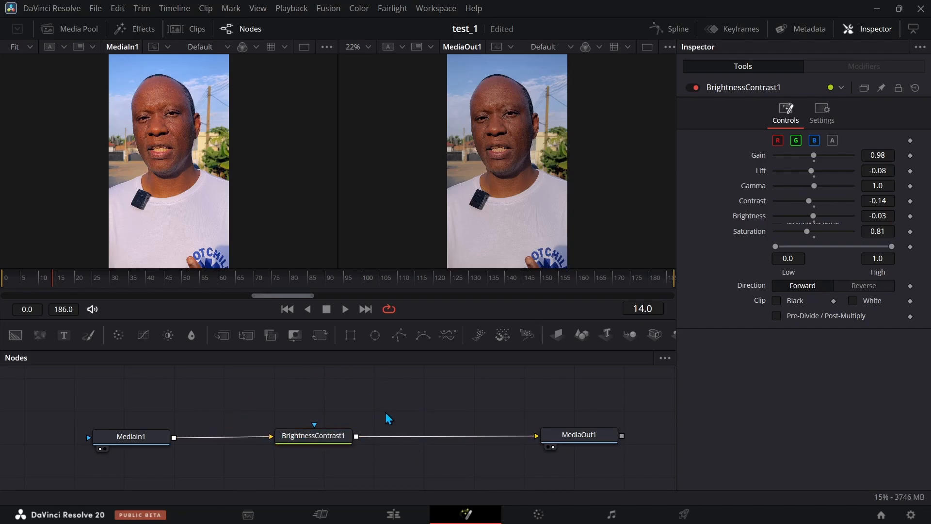
click(118, 334)
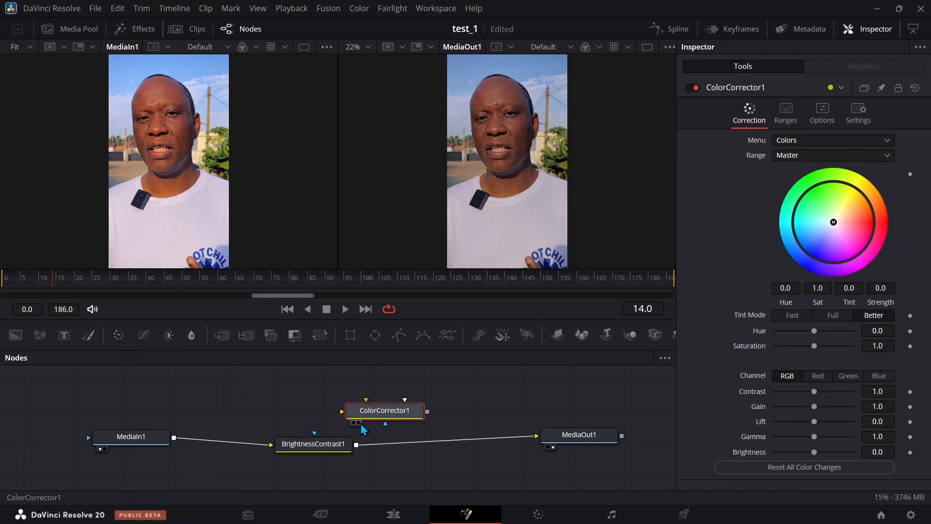
drag(413, 416, 456, 410)
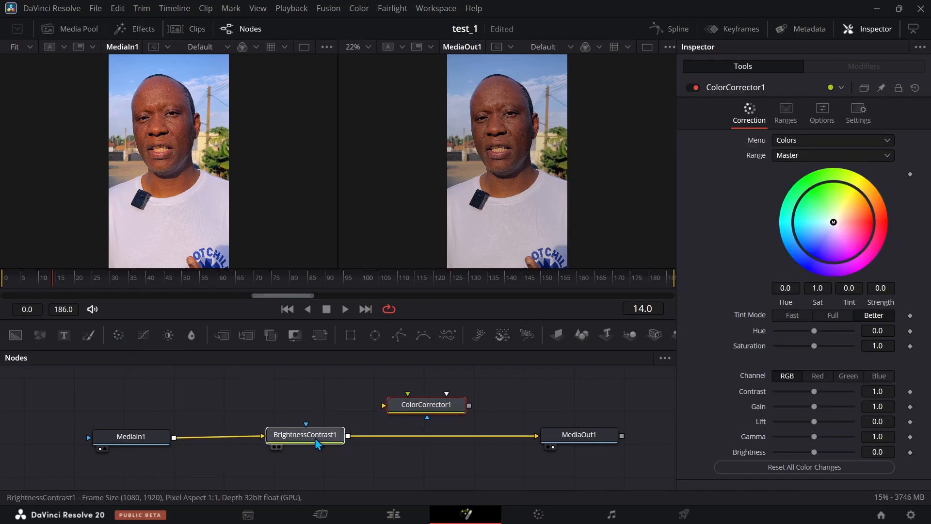
Step: Route BrightnessContrast1's output through ColorCorrector1 into MediaOut1 and move the corrector down toward the row of nodes
drag(318, 444, 387, 412)
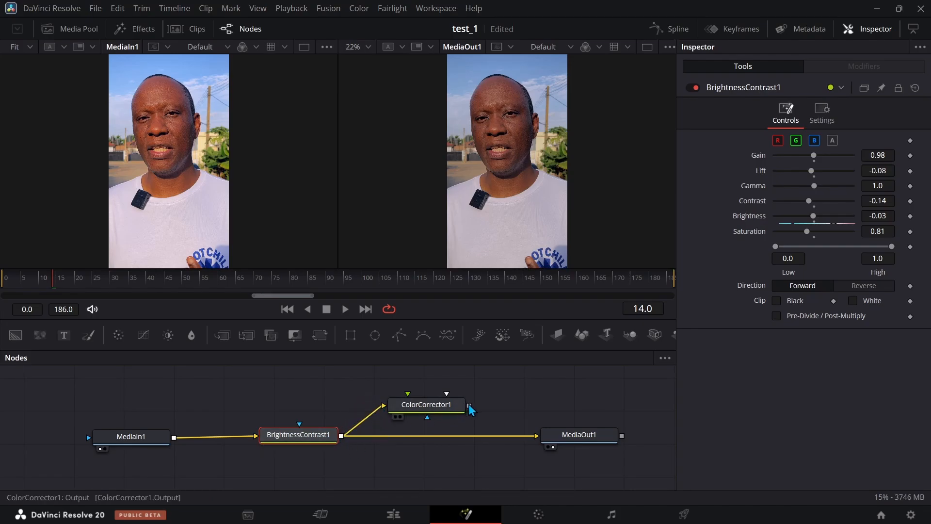
drag(469, 406, 536, 441)
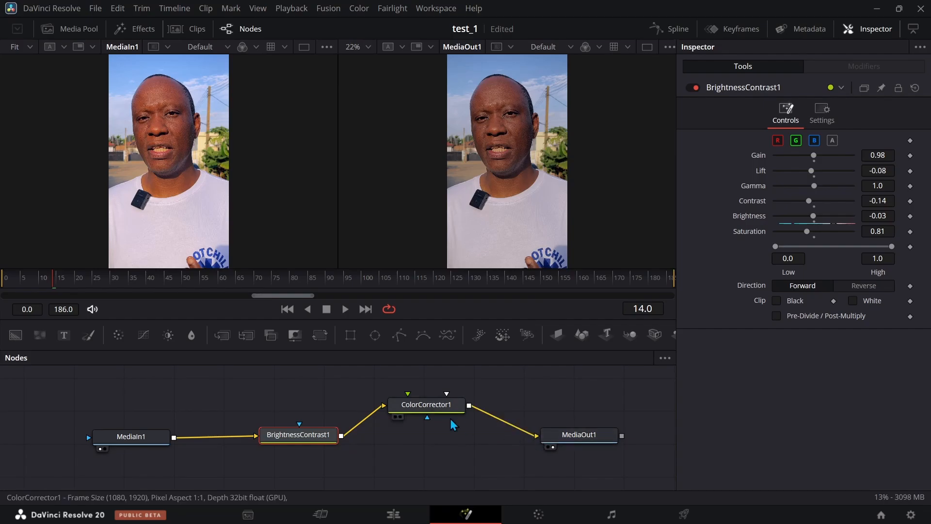
drag(424, 410, 433, 436)
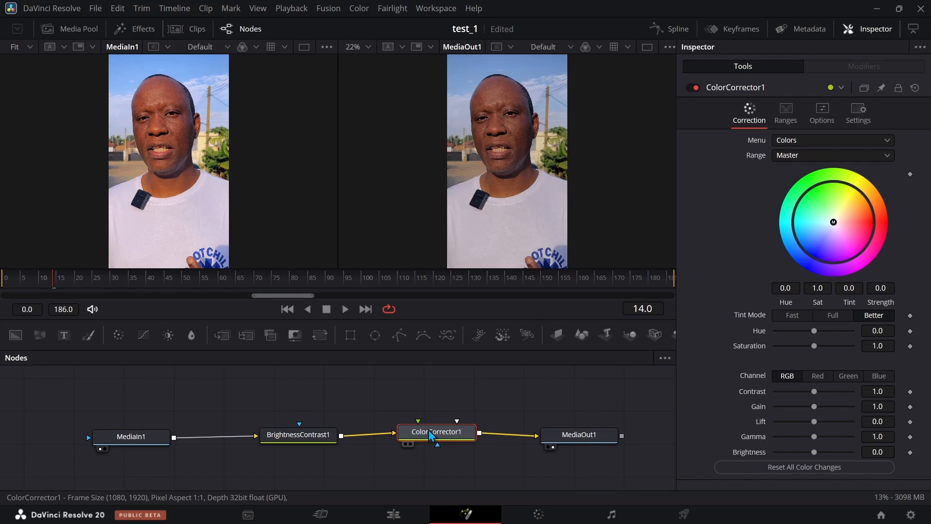
Step: Tint ColorCorrector1's master range toward green-cyan, with Tint about 0.39 and Strength about 0.12, and level the node with its neighbours
click(785, 120)
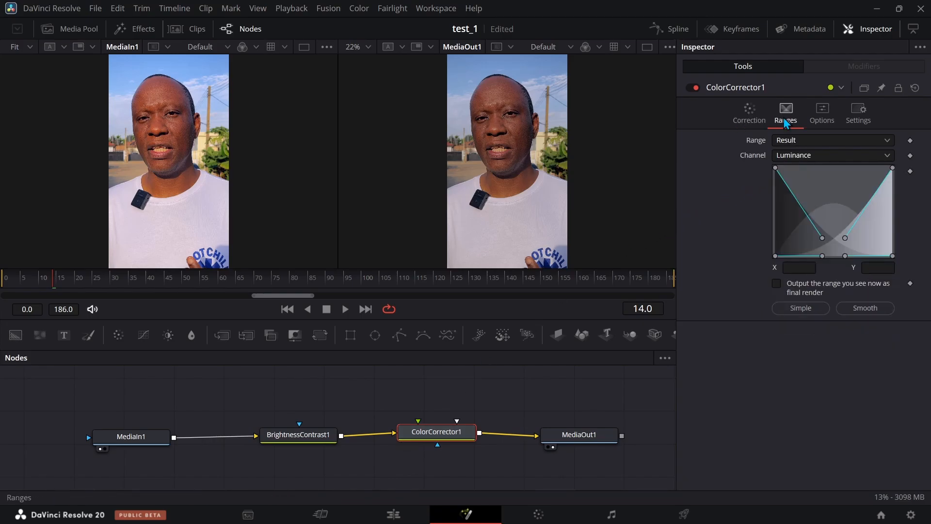
click(749, 116)
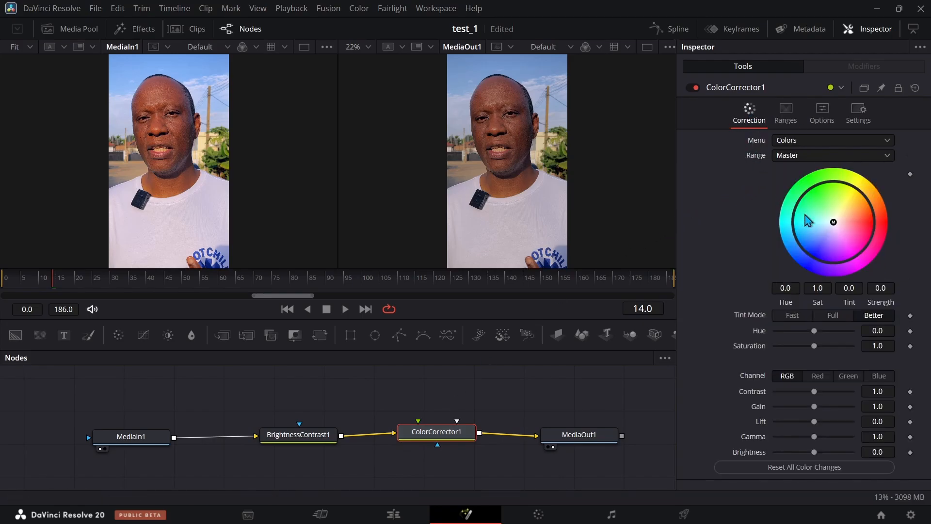
drag(806, 215, 824, 218)
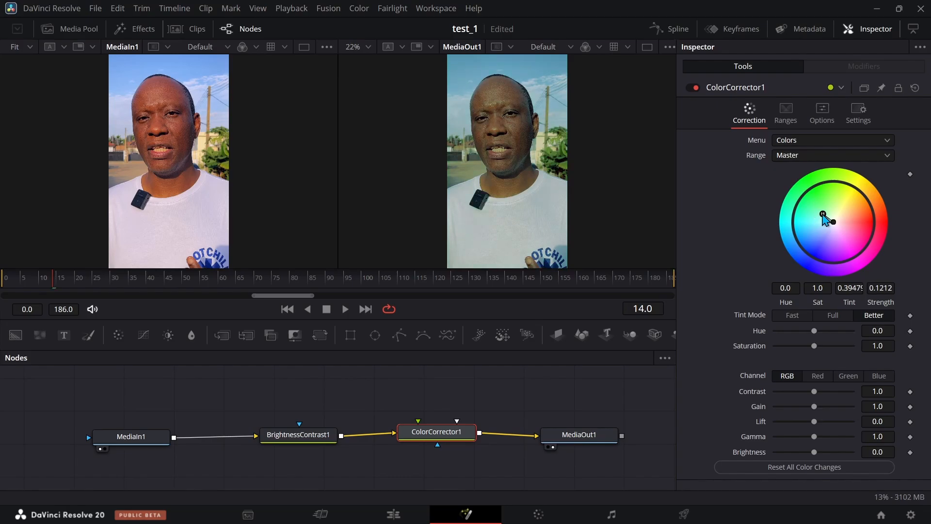
drag(433, 437, 425, 440)
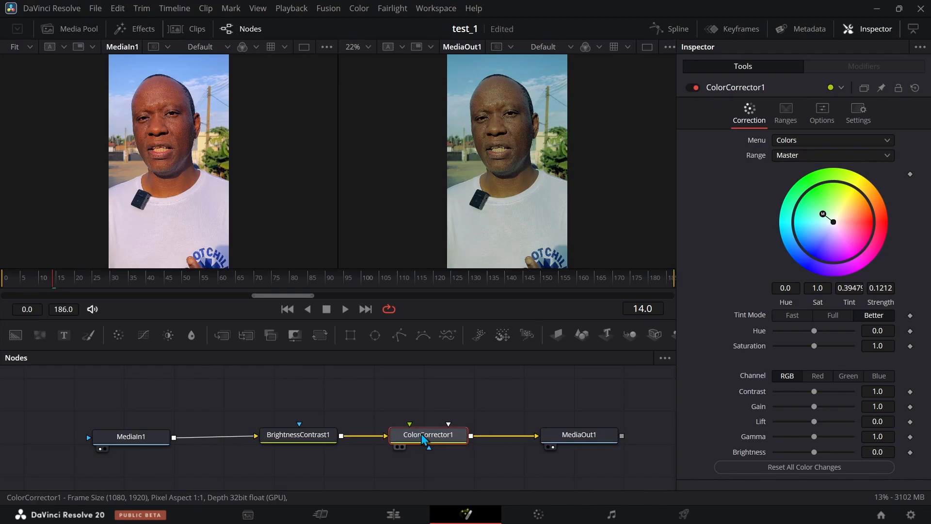
Step: Reposition the MediaIn1, BrightnessContrast1, ColorCorrector1 and MediaOut1 nodes with more space between them, and select ColorCorrector1
mouse_move(144, 436)
mouse_down()
mouse_move(146, 405)
mouse_move(139, 426)
mouse_up()
drag(288, 438, 280, 483)
mouse_move(428, 438)
mouse_down()
mouse_move(429, 394)
mouse_move(433, 450)
mouse_up()
drag(582, 437, 599, 450)
drag(291, 476, 287, 444)
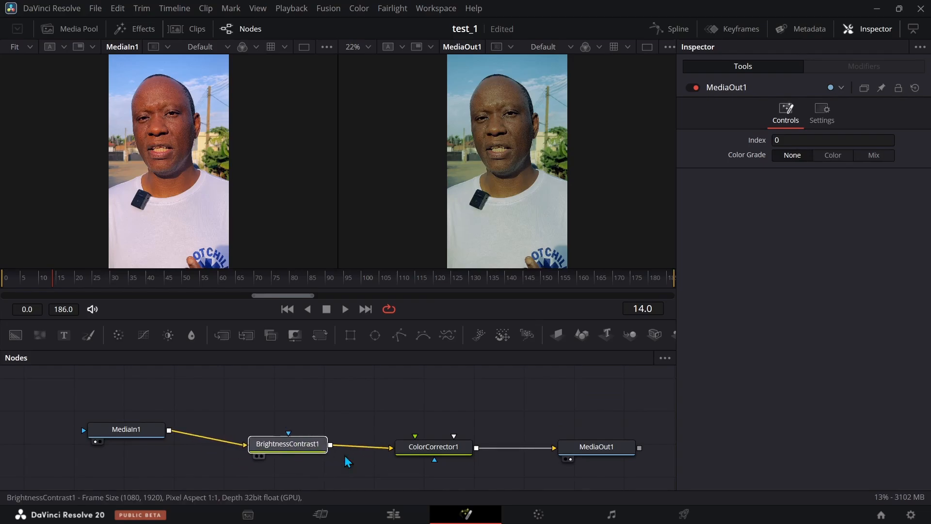
click(435, 450)
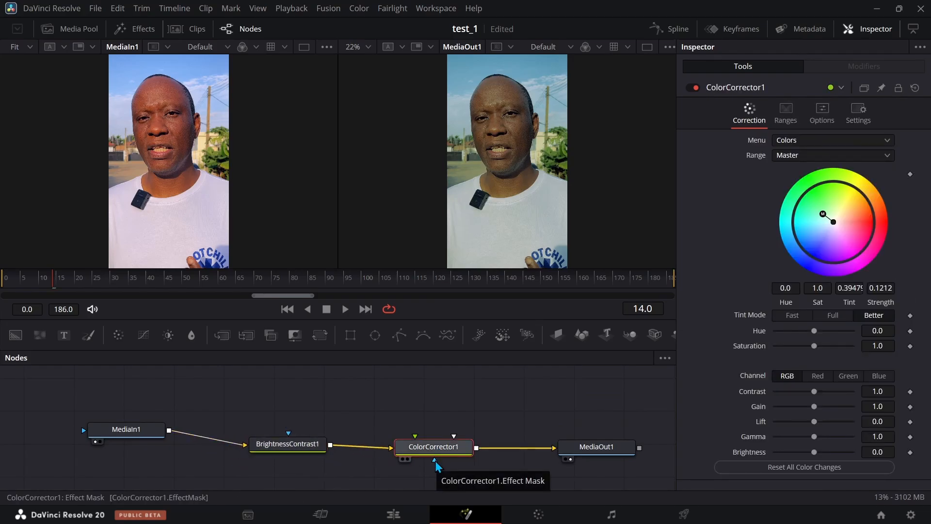
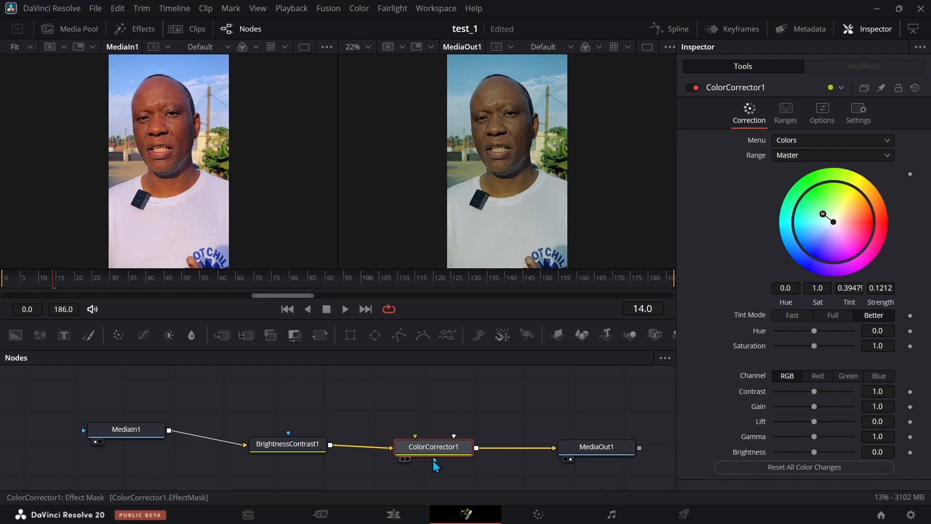
Step: Add an unattached Ellipse mask node, place it below ColorCorrector1 and connect it to that node's effect mask input
click(387, 401)
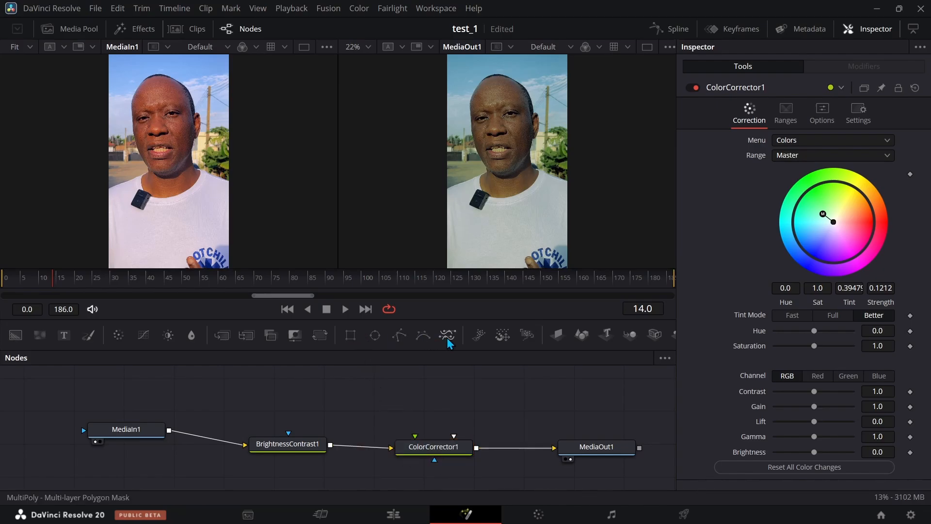
click(375, 335)
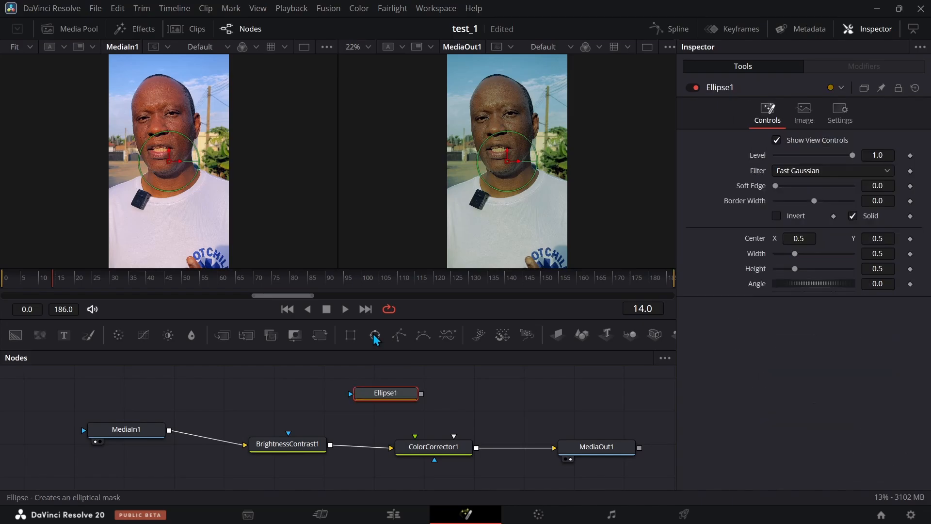
drag(382, 400, 345, 351)
drag(448, 456, 420, 415)
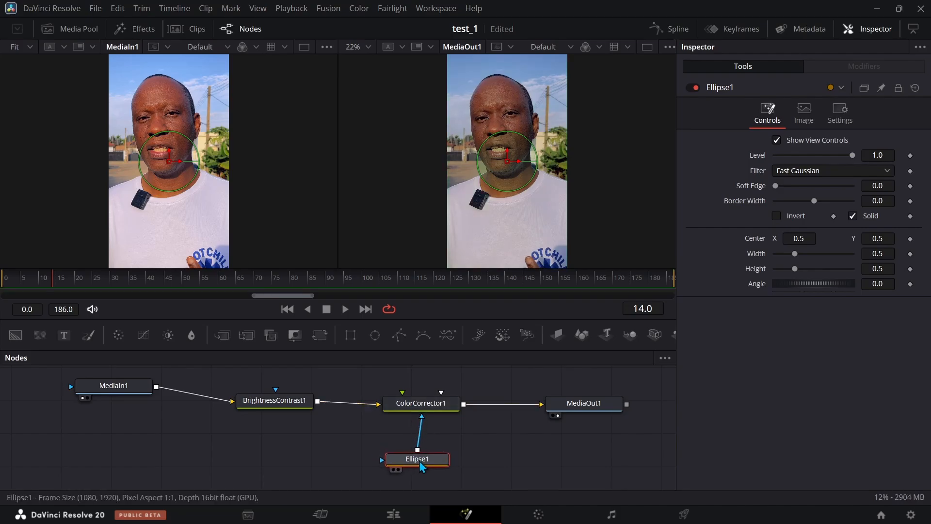
drag(420, 461, 422, 468)
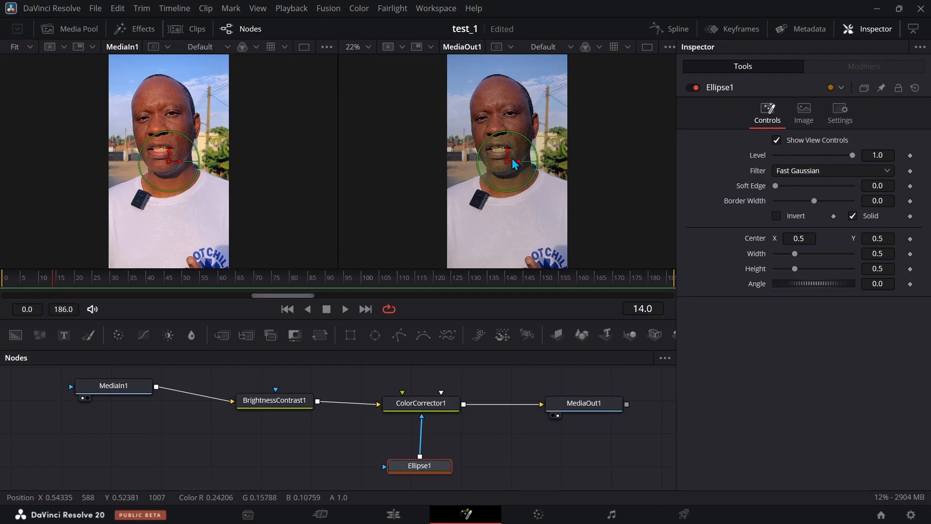
Step: Center the ellipse mask on the face at about X 0.45, Y 0.70, inverted and with a border width of -0.031
drag(504, 174, 501, 127)
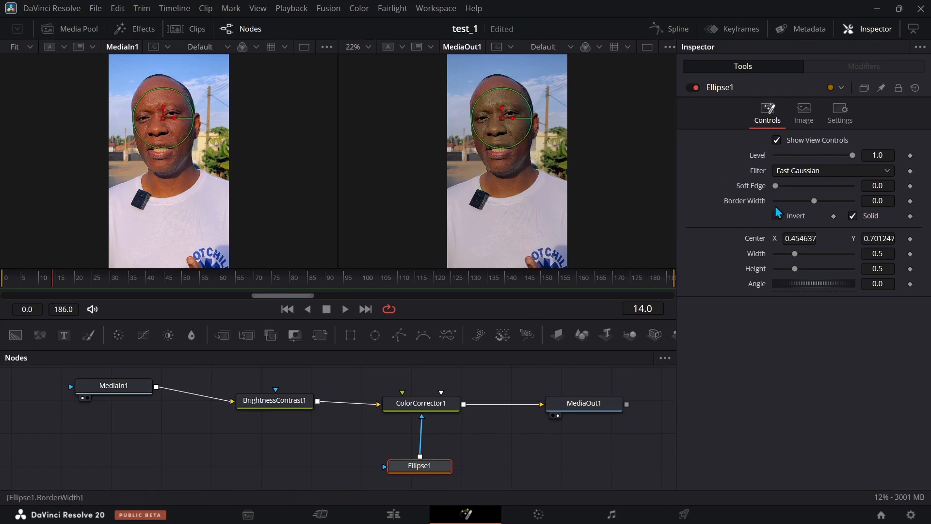
mouse_move(816, 206)
mouse_down()
mouse_move(831, 209)
mouse_move(812, 209)
mouse_up()
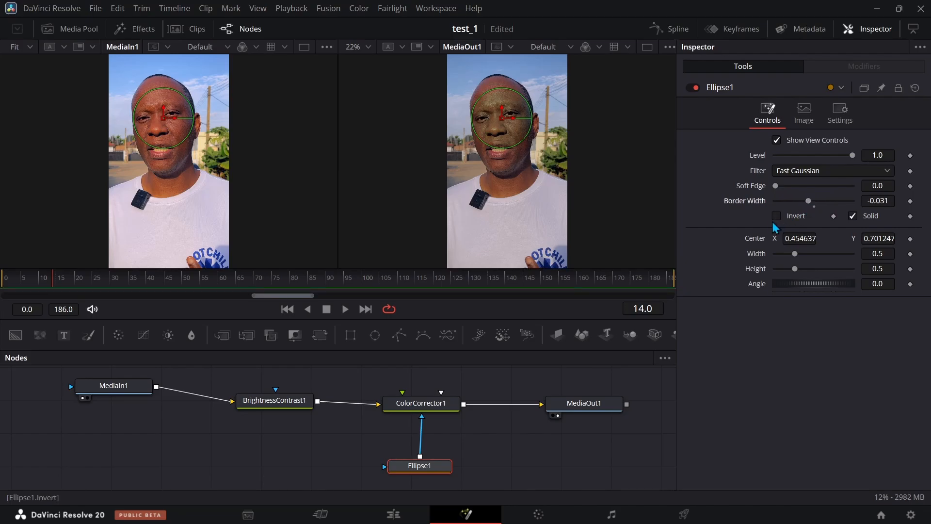
click(777, 217)
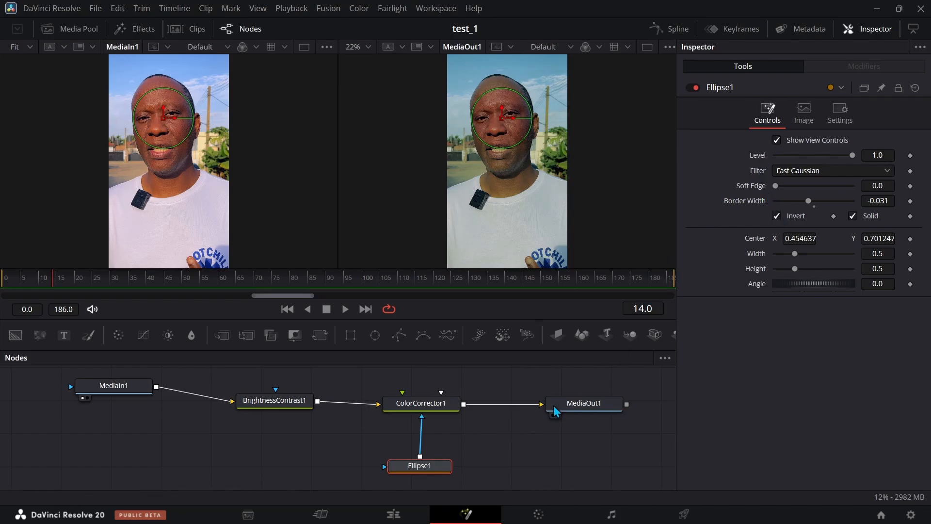
Step: View the ellipse matte in place of MediaIn1, with inversion off and its center at about X 0.44, Y 0.76
drag(415, 468, 417, 469)
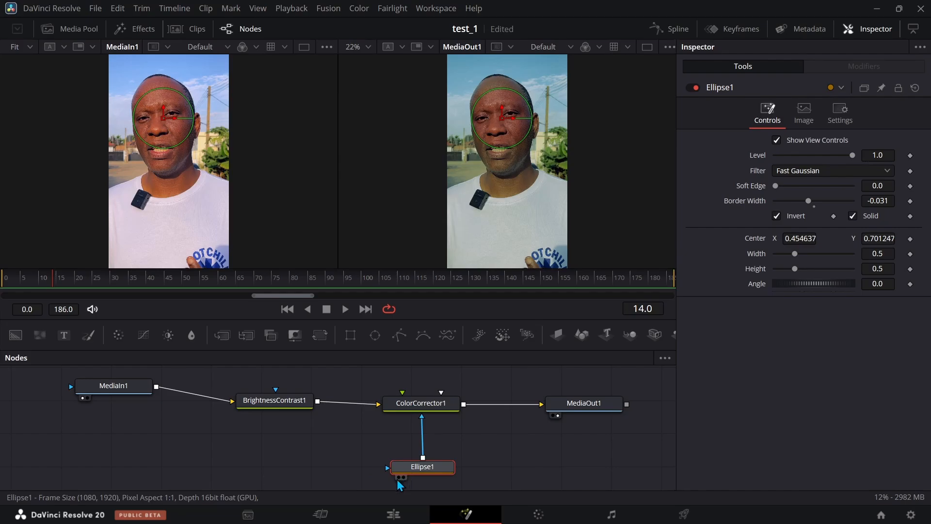
click(399, 478)
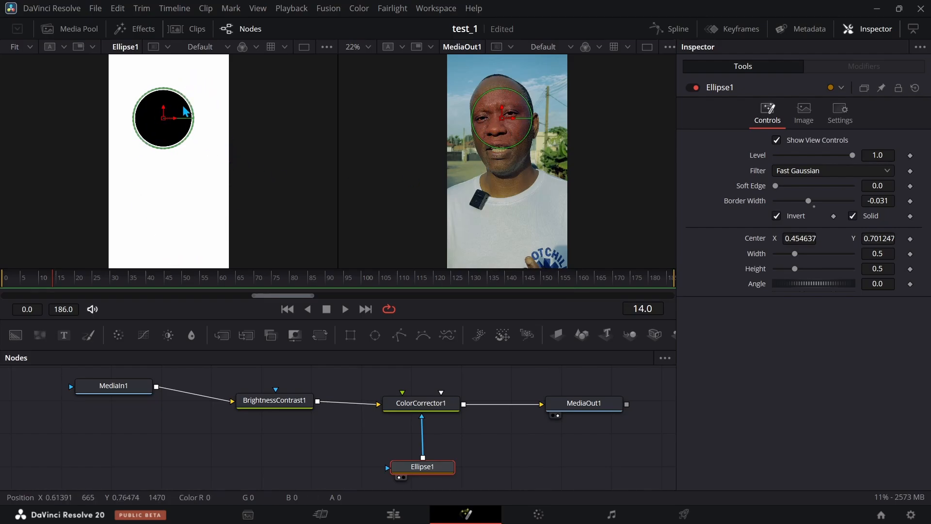
click(777, 217)
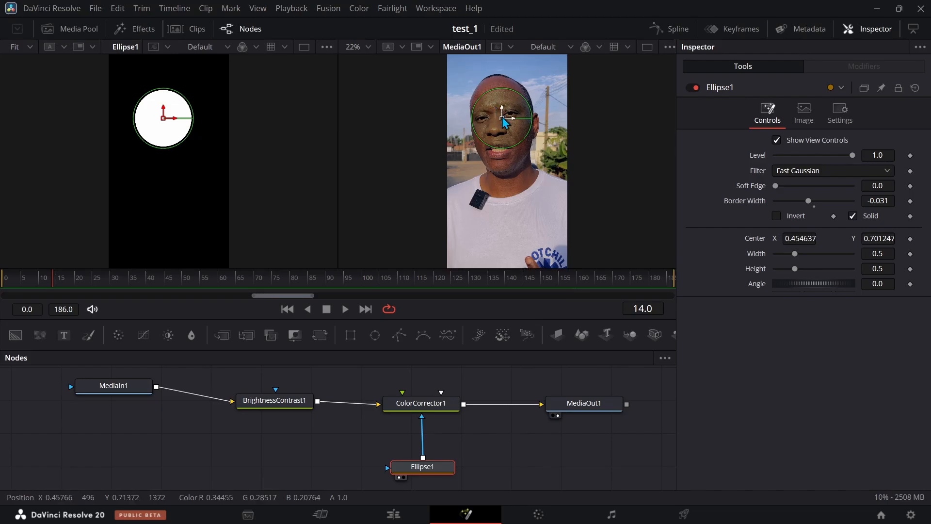
mouse_move(505, 121)
mouse_down()
mouse_move(504, 93)
mouse_move(524, 127)
mouse_move(506, 122)
mouse_move(503, 103)
mouse_move(503, 111)
mouse_up()
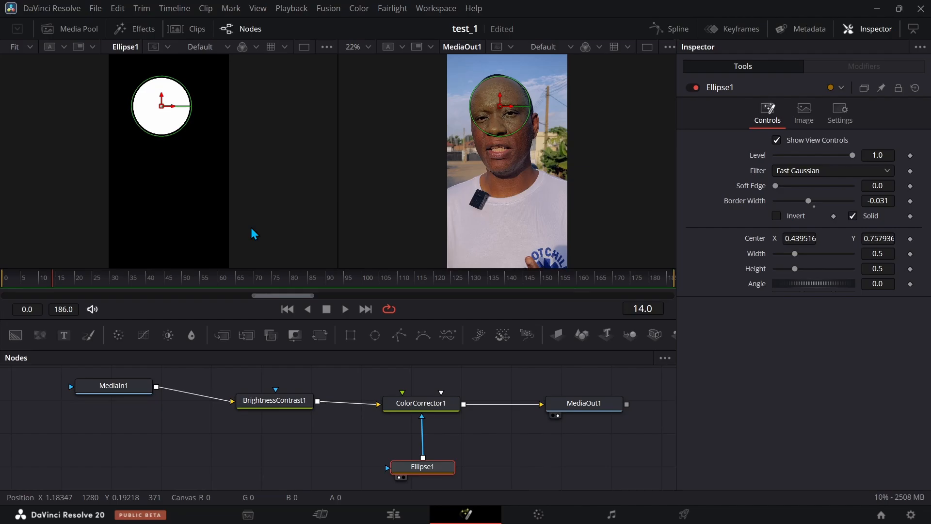
Step: Move Ellipse1 away from ColorCorrector1 and delete it from the node graph
drag(425, 471, 422, 493)
click(442, 456)
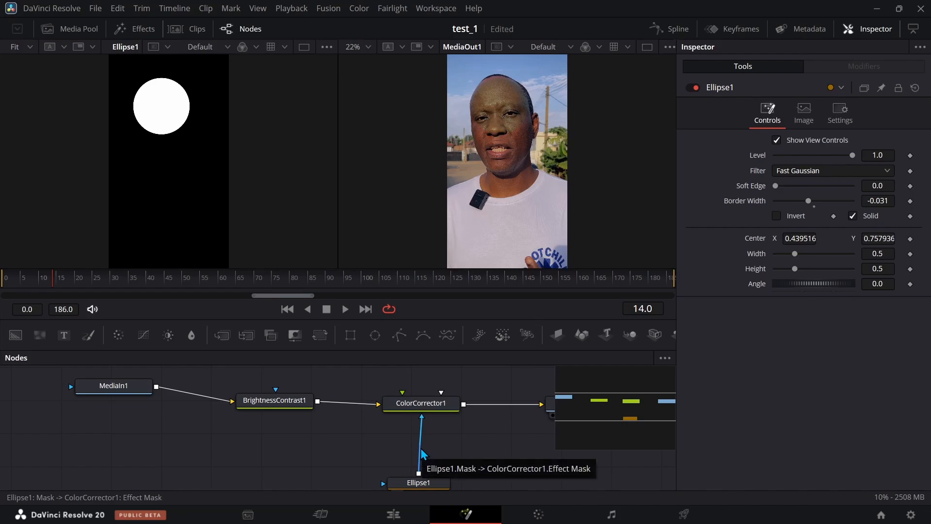
right_click(421, 453)
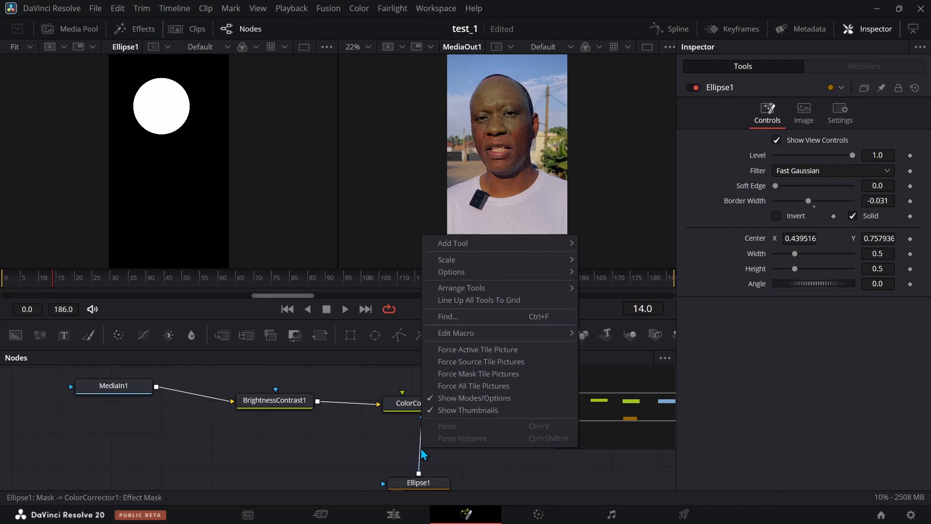
click(379, 465)
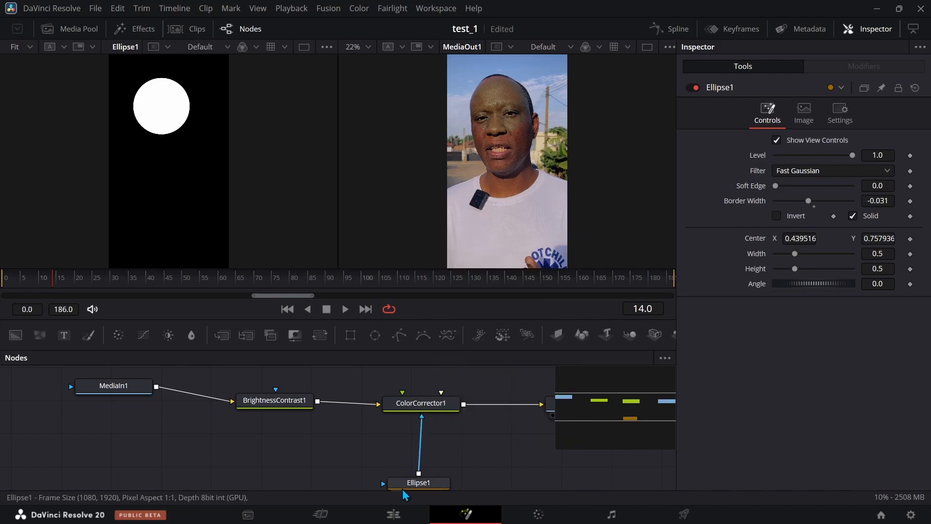
drag(407, 487, 318, 465)
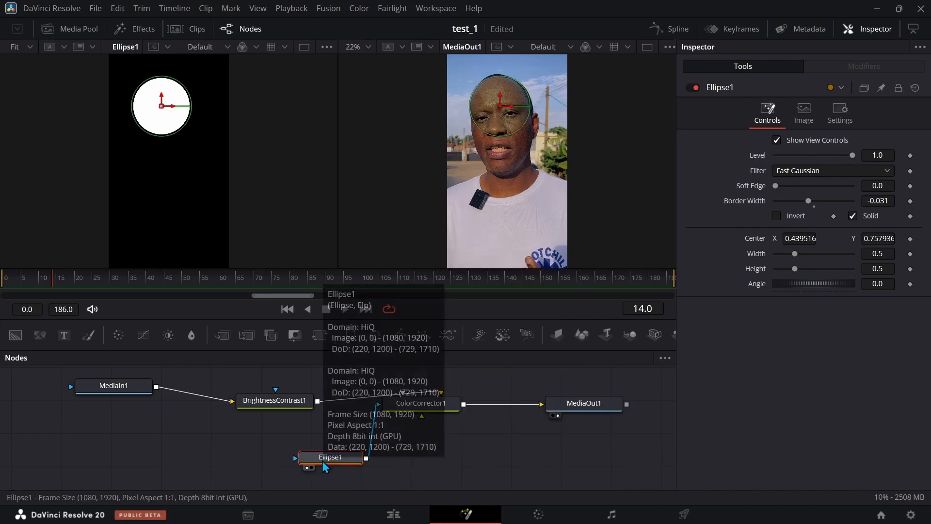
key(Delete)
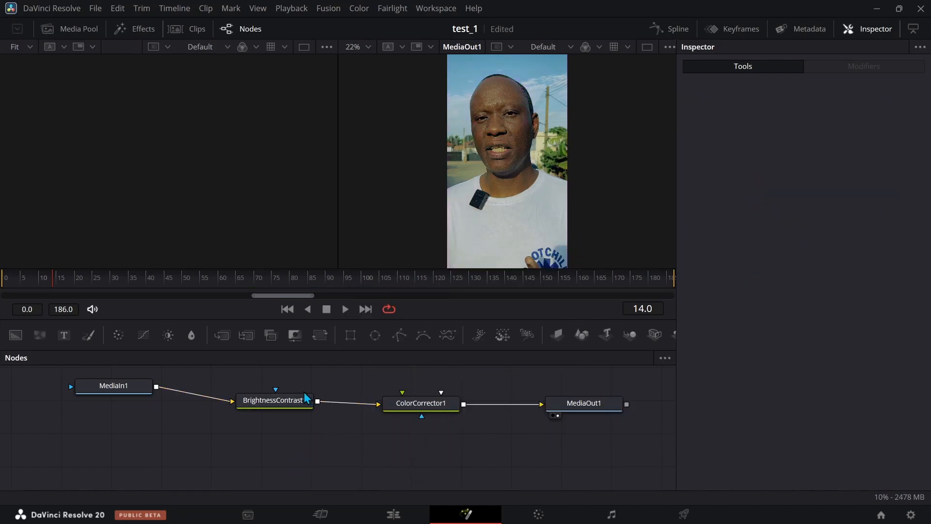
Step: Add a separate Polygon mask node and trace its first points from the frame edge at one shoulder, past the neck and over the head
drag(306, 398, 296, 400)
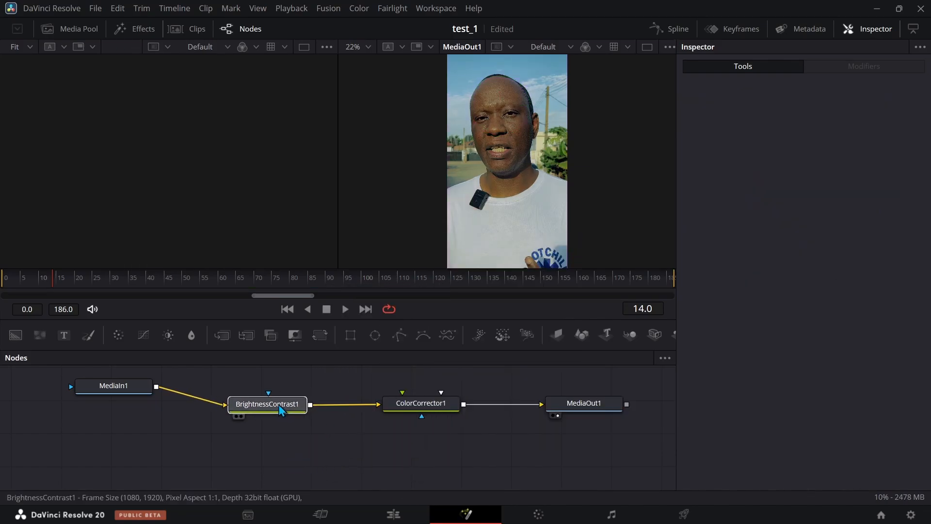
click(405, 341)
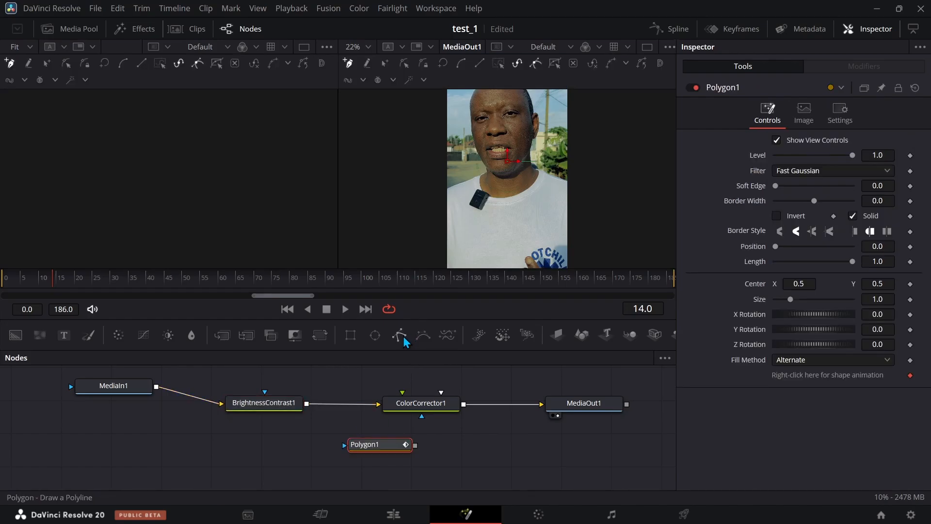
click(445, 190)
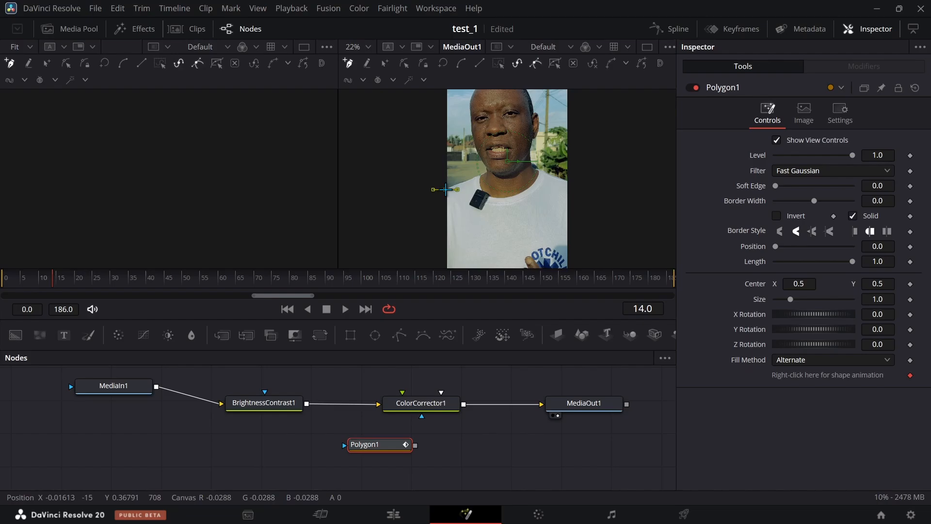
click(486, 172)
drag(451, 144, 437, 189)
click(464, 185)
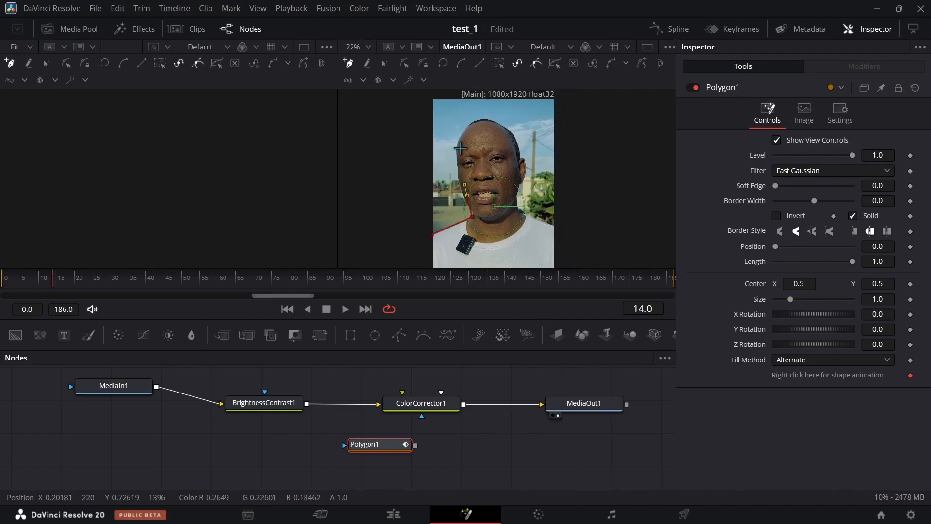
click(481, 119)
click(506, 133)
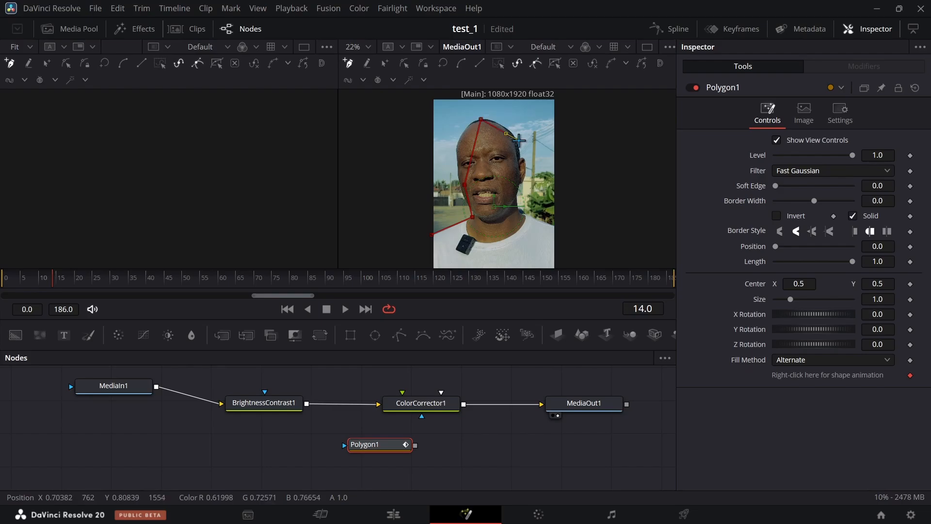
click(519, 140)
click(519, 152)
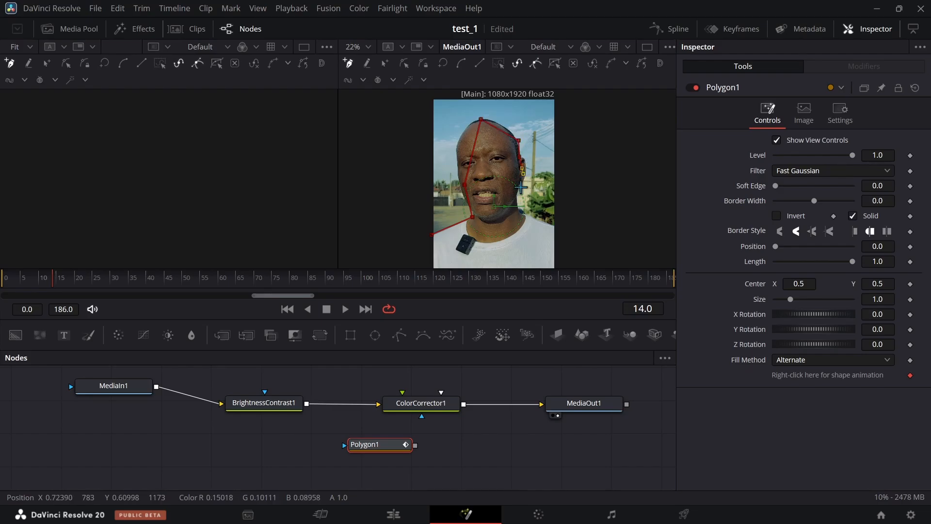
Step: Continue the polygon down the other side of the neck, across the shoulder and below the frame, and close it at its first point
click(524, 217)
click(555, 227)
scroll(558, 225, down, 2)
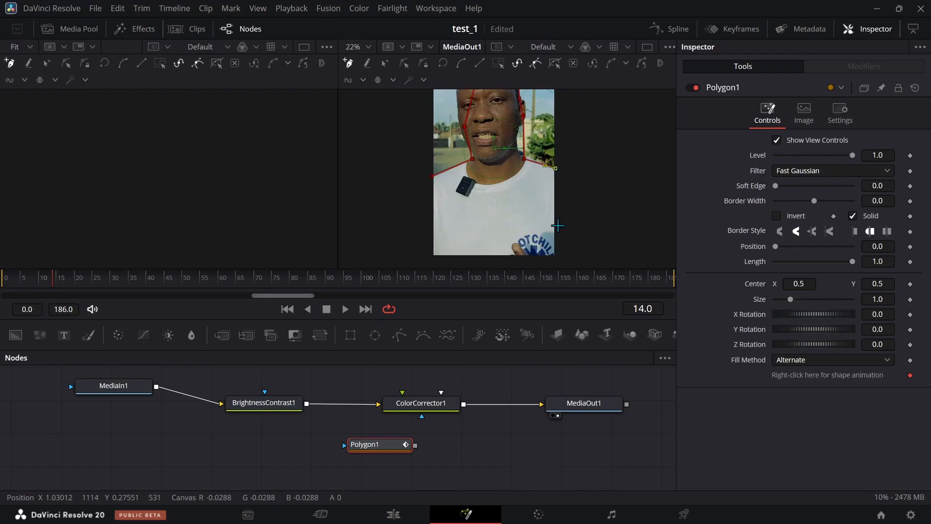
scroll(562, 218, down, 2)
click(558, 219)
click(414, 221)
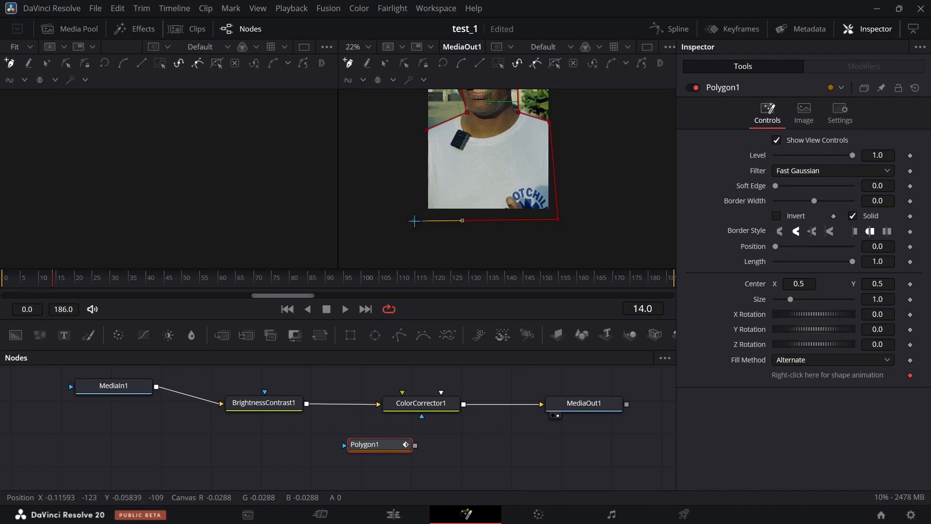
click(426, 130)
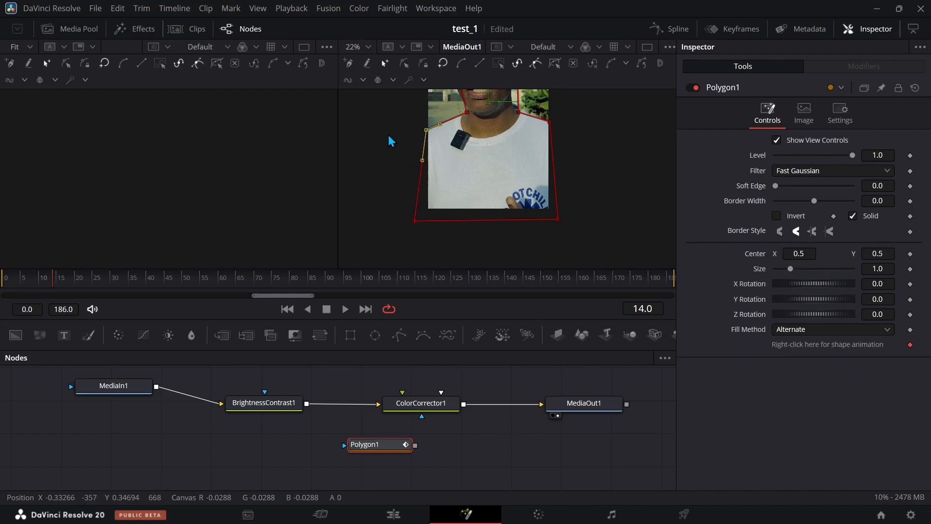
Step: Move the polygon's eye-level point out to the side of the forehead and shape its curve along the top of the head
scroll(389, 165, up, 3)
scroll(398, 199, up, 2)
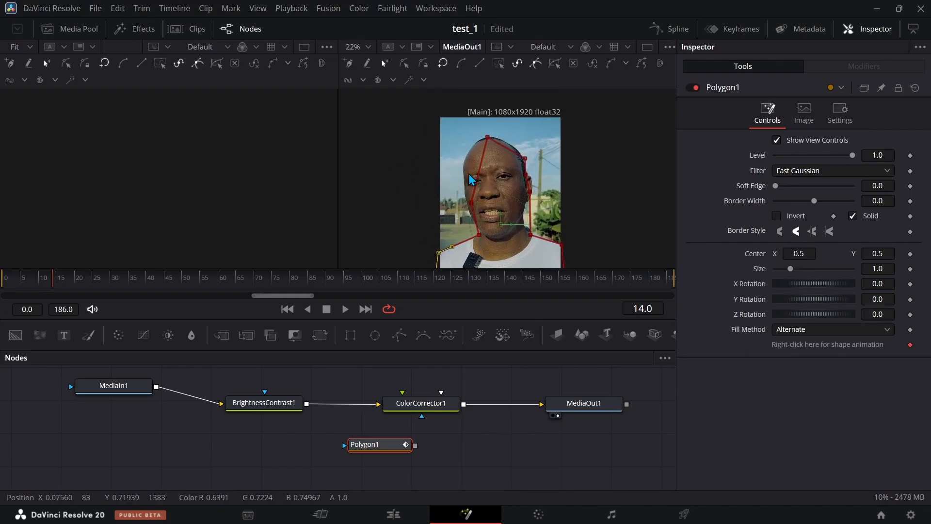
drag(482, 160, 462, 163)
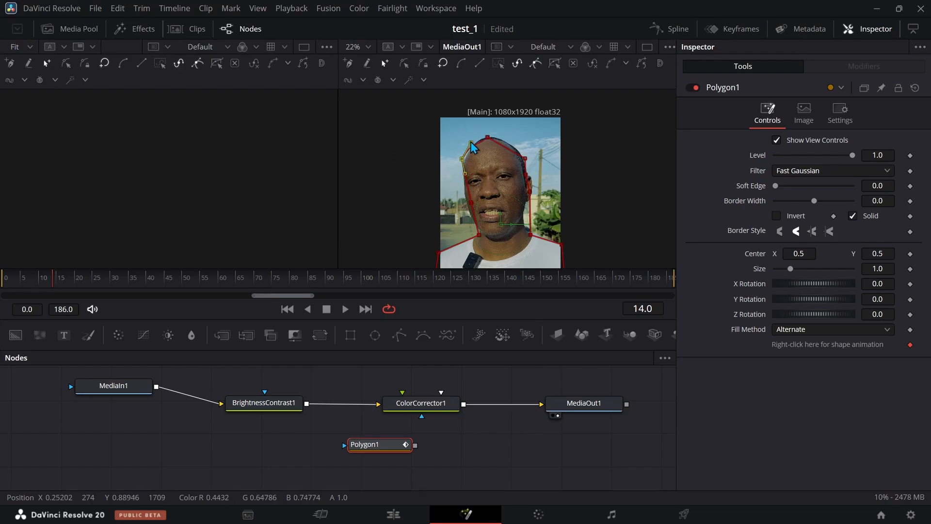
click(488, 138)
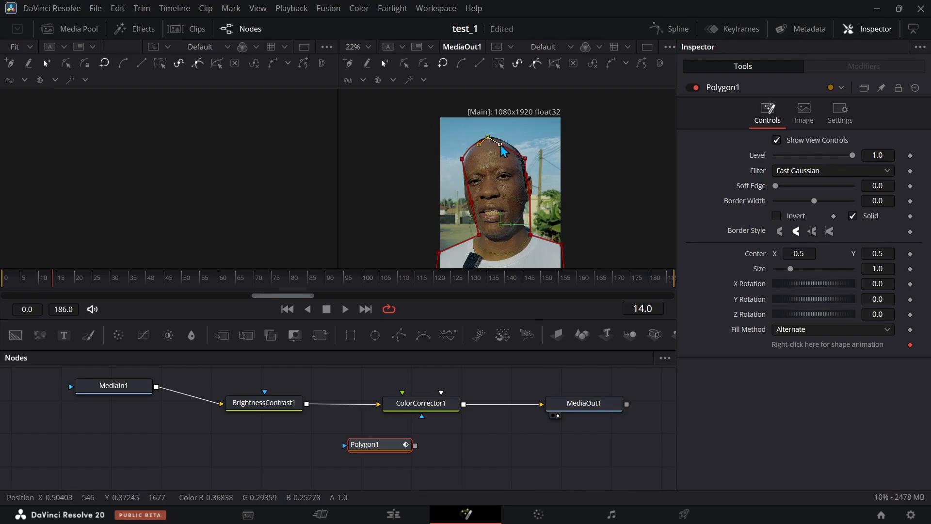
drag(500, 144, 480, 141)
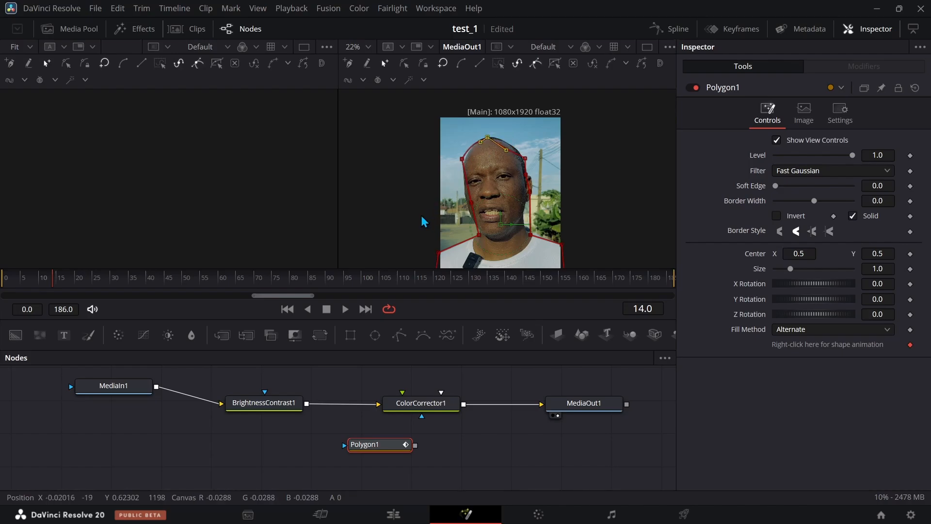
Step: Fit the polygon's segments along both sides of the face and connect Polygon1 to ColorCorrector1's effect mask input
drag(421, 217, 421, 172)
click(529, 170)
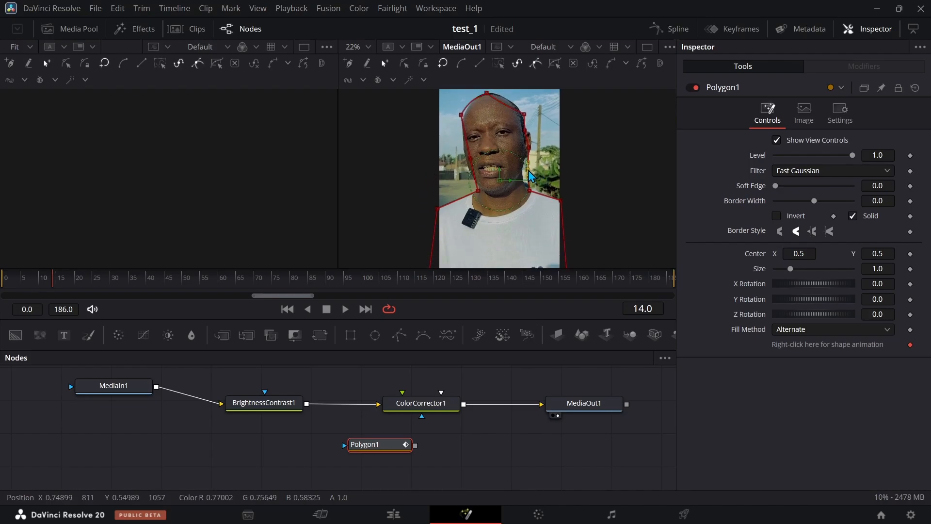
drag(528, 171, 465, 155)
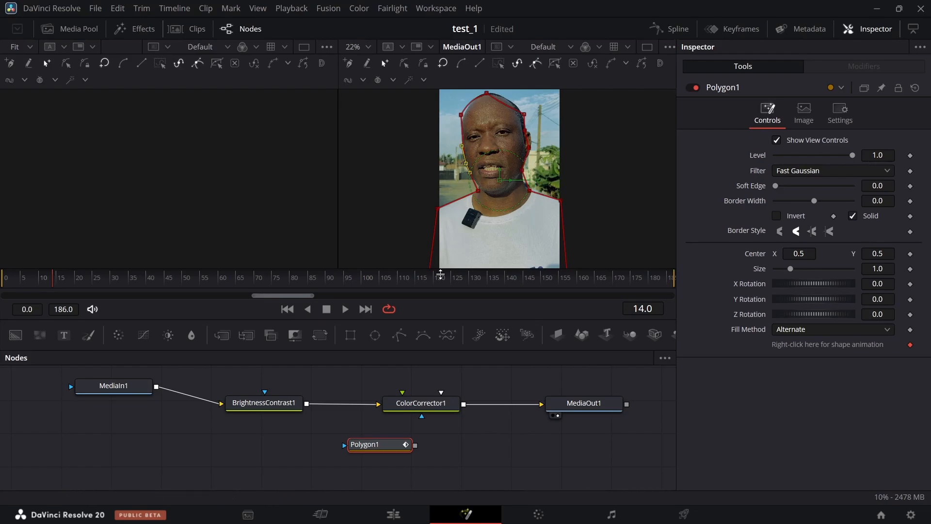
drag(384, 448, 424, 425)
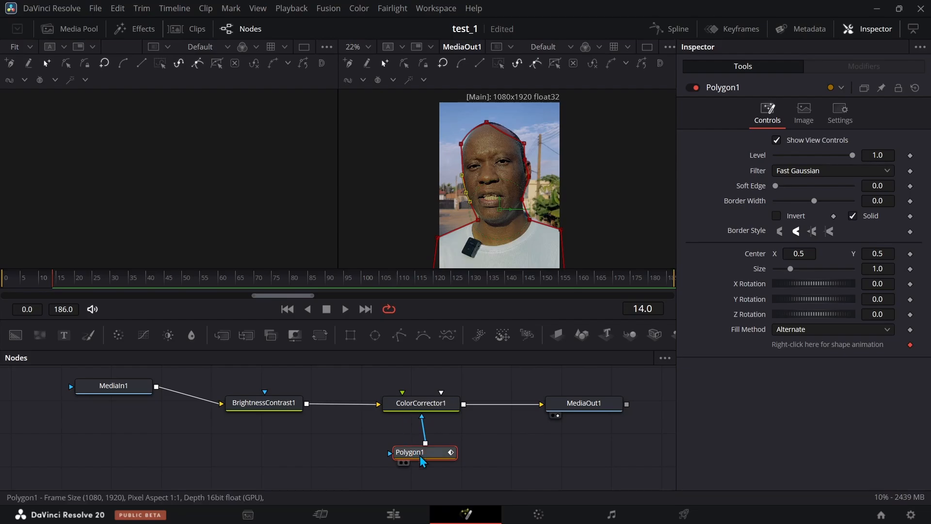
Step: Invert the Polygon1 mask and shift ColorCorrector1's master tint towards yellow, at a strength of about 0.49
drag(421, 456, 417, 460)
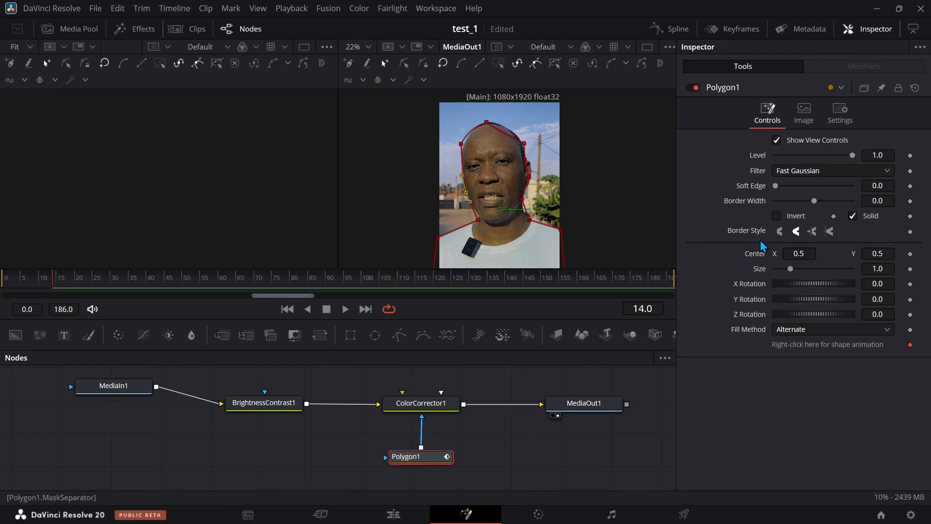
click(776, 216)
click(413, 406)
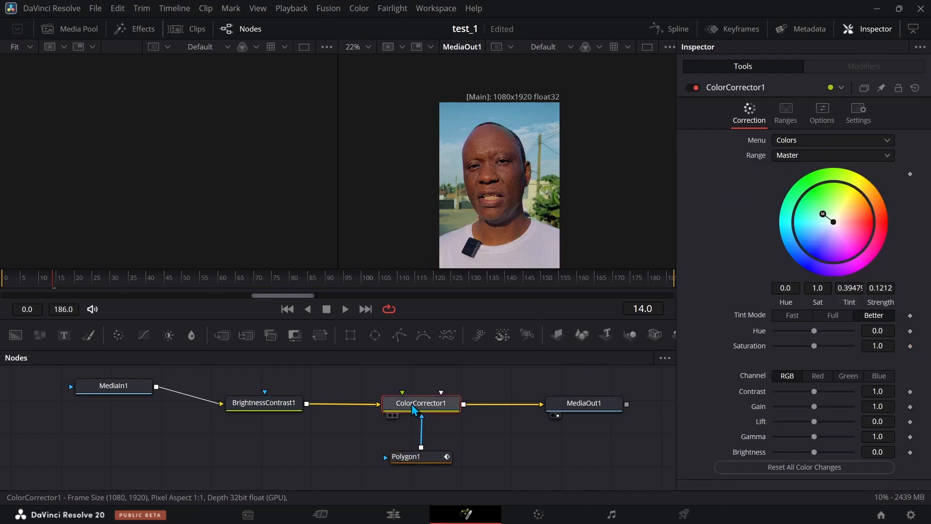
drag(824, 231, 852, 204)
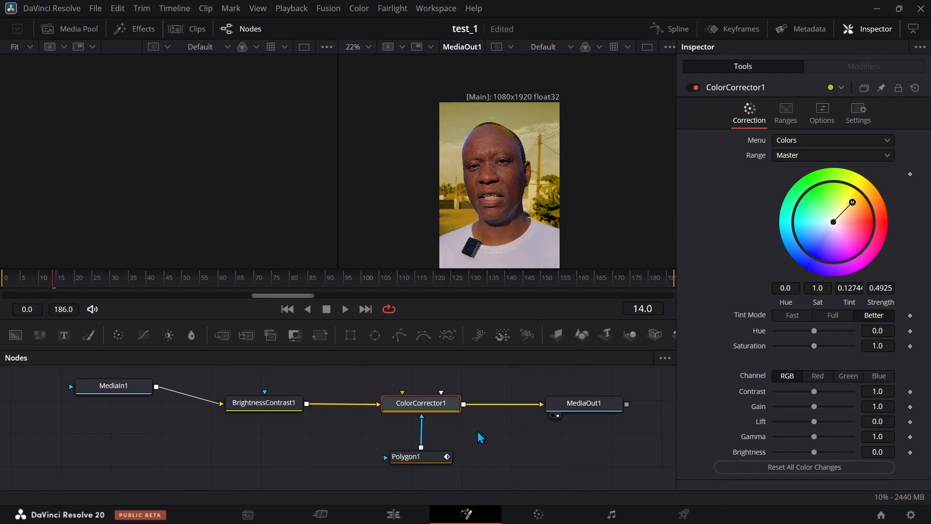
Step: Set Polygon1's soft edge to about 0.0205 and its border width to about -0.019
click(436, 456)
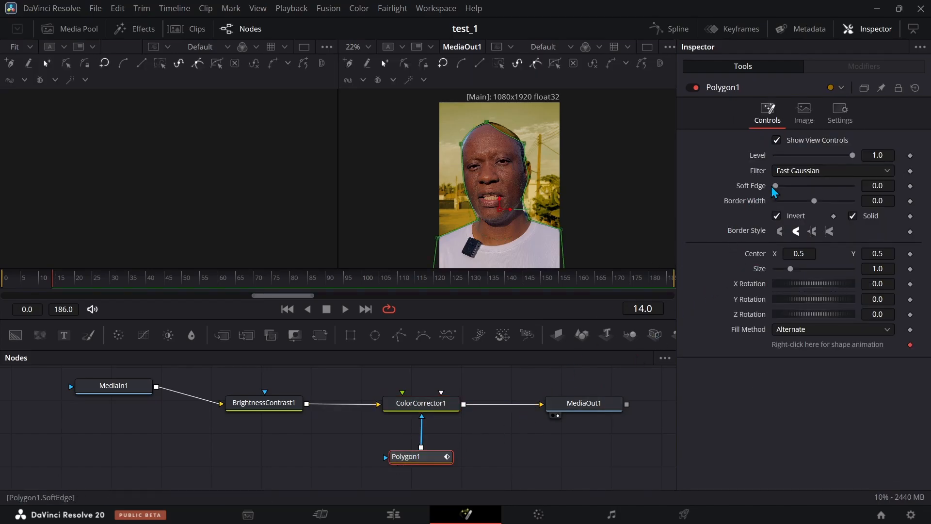
drag(781, 190, 812, 207)
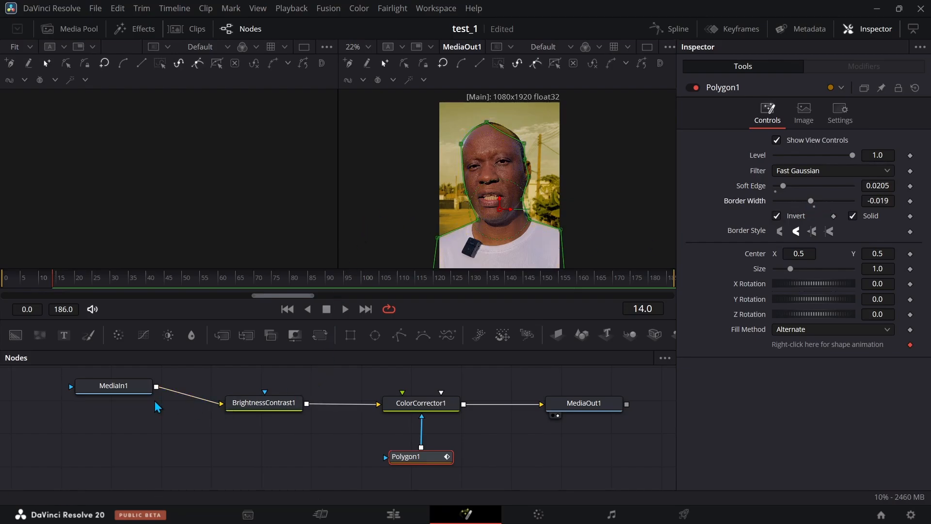
Step: Align MediaIn1 with the node row and display it in the empty viewer beside the full MediaOut1 frame
drag(116, 386, 83, 183)
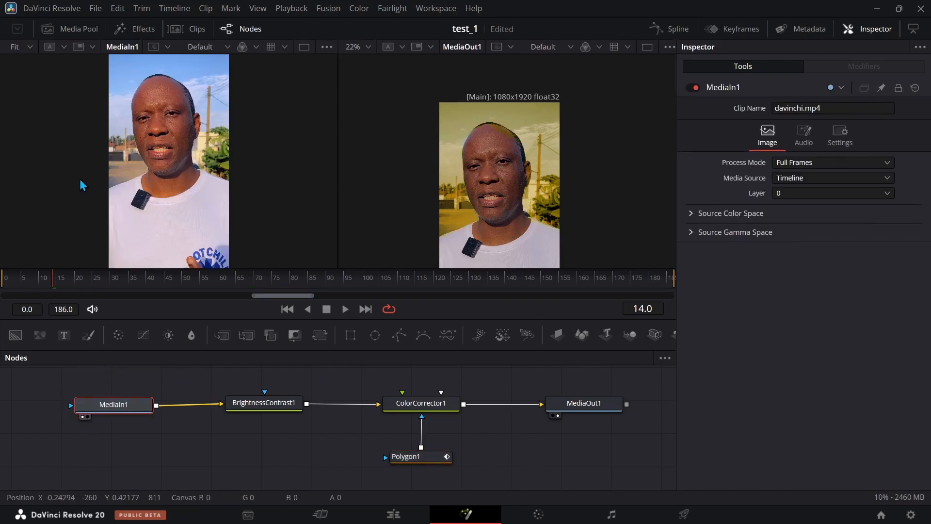
drag(484, 199, 477, 147)
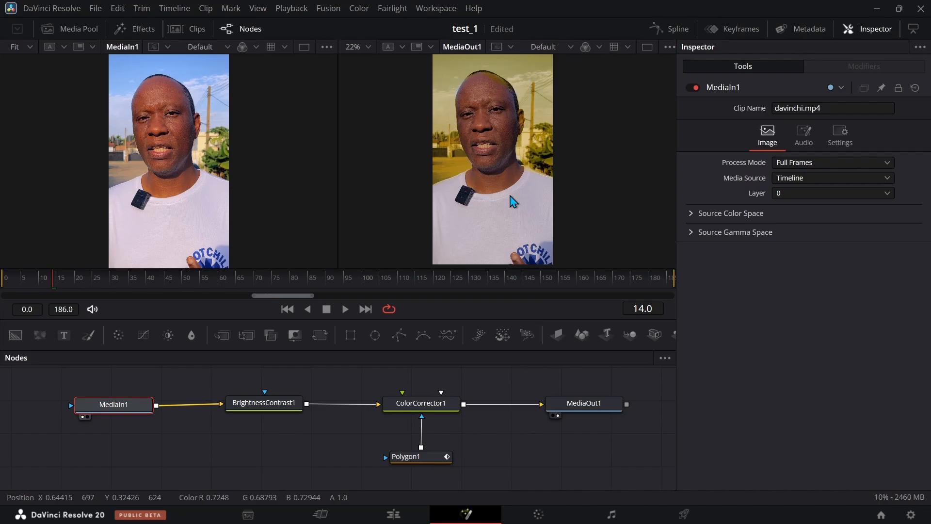
drag(264, 448, 216, 474)
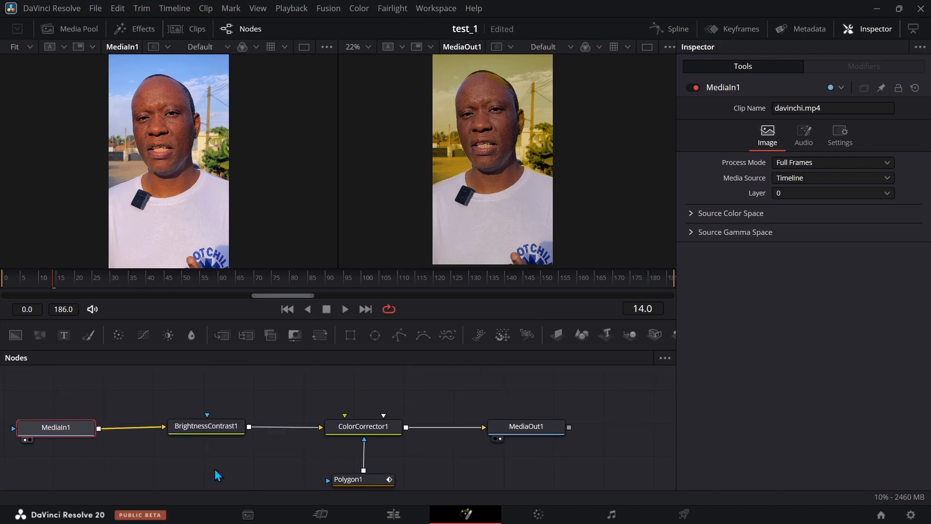
Step: Raise ColorCorrector1, insert a Blur node between it and MediaOut1, space out the nodes and set the blur size to 0
drag(364, 428, 361, 389)
click(337, 401)
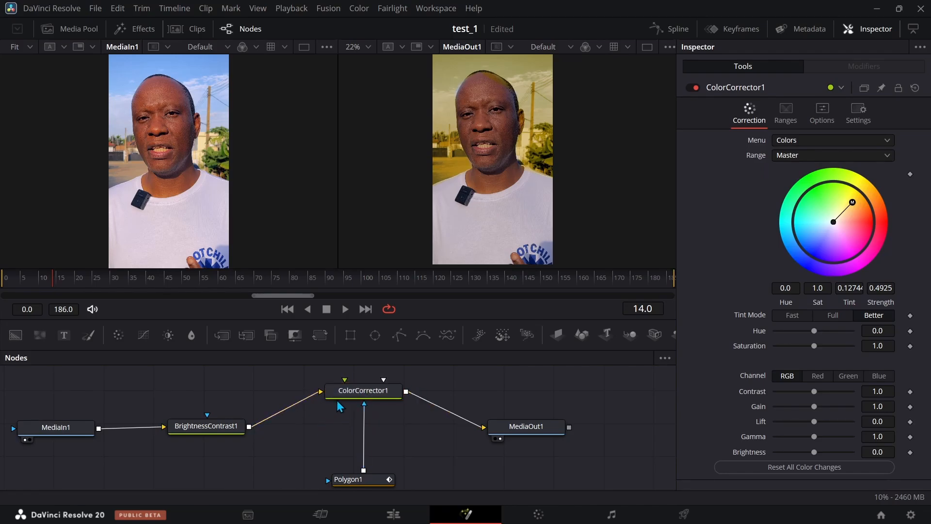
click(349, 391)
click(187, 334)
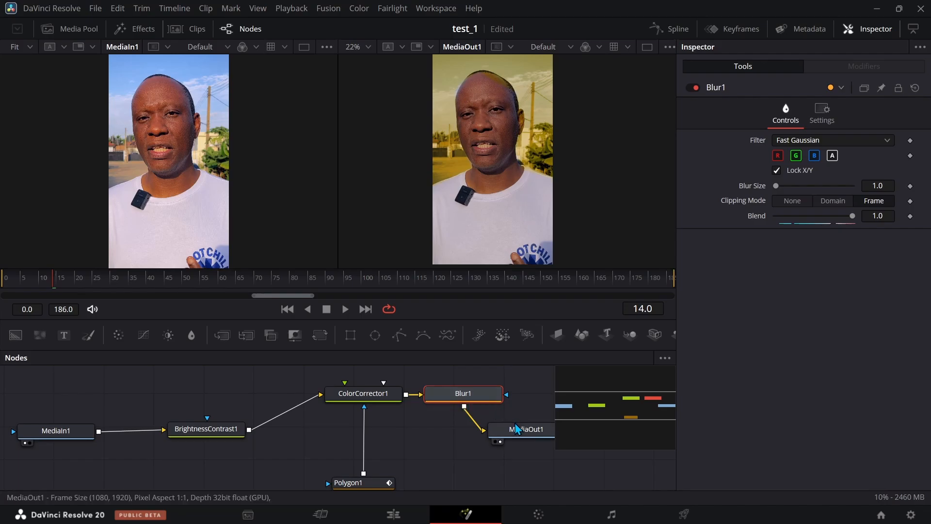
drag(271, 400, 144, 384)
drag(414, 410, 526, 378)
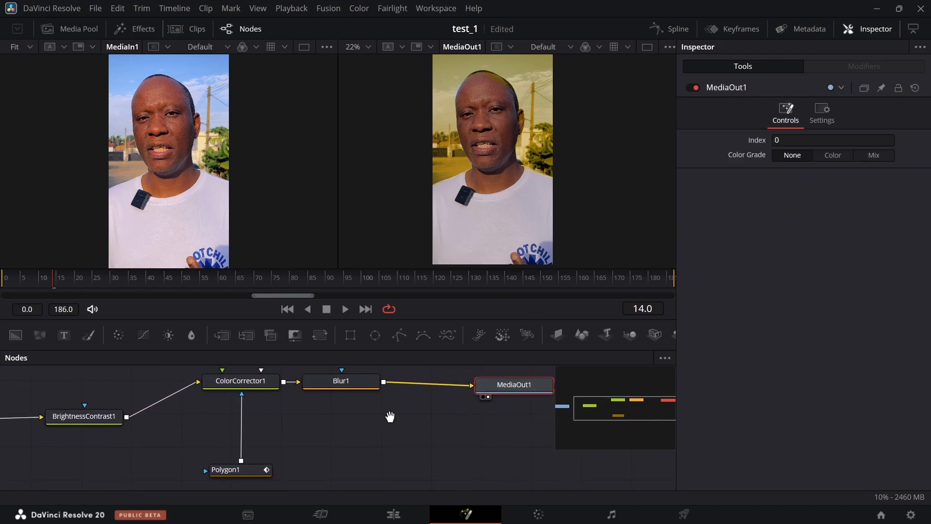
drag(390, 416, 403, 444)
click(371, 414)
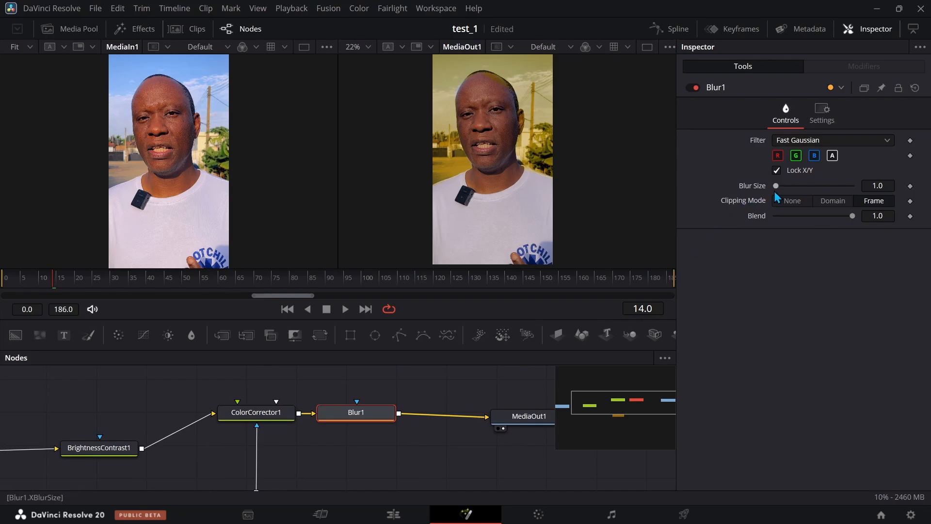
mouse_move(776, 186)
mouse_down()
mouse_move(789, 187)
mouse_move(772, 192)
mouse_up()
Step: Delete the Blur node between ColorCorrector1 and MediaOut1
drag(193, 460, 225, 431)
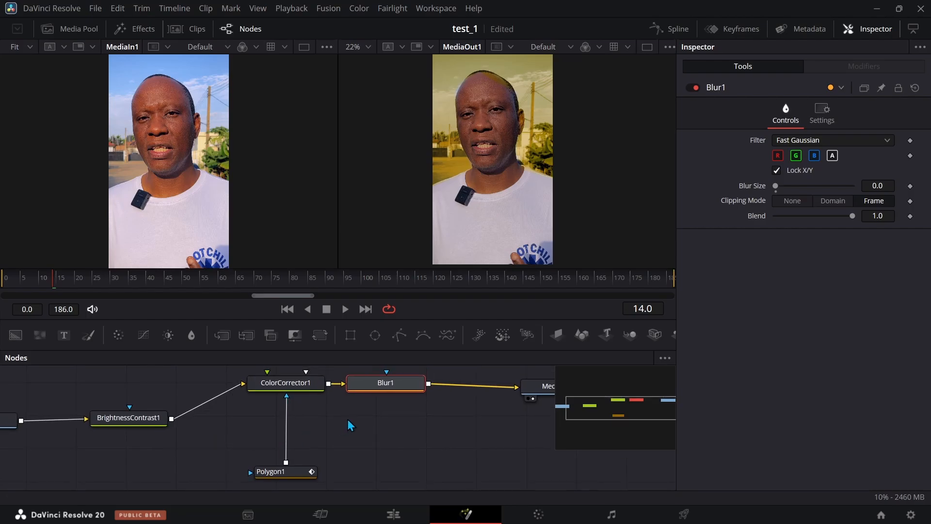
mouse_move(381, 387)
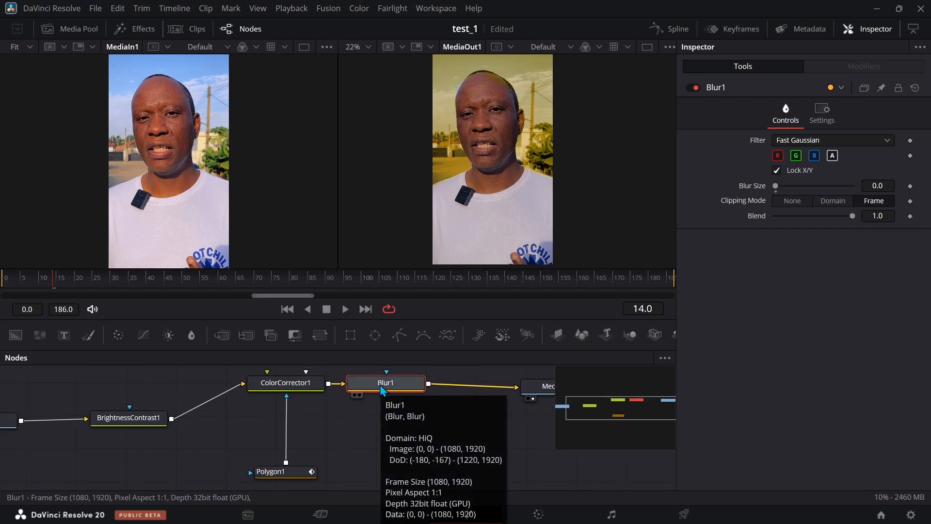
key(Delete)
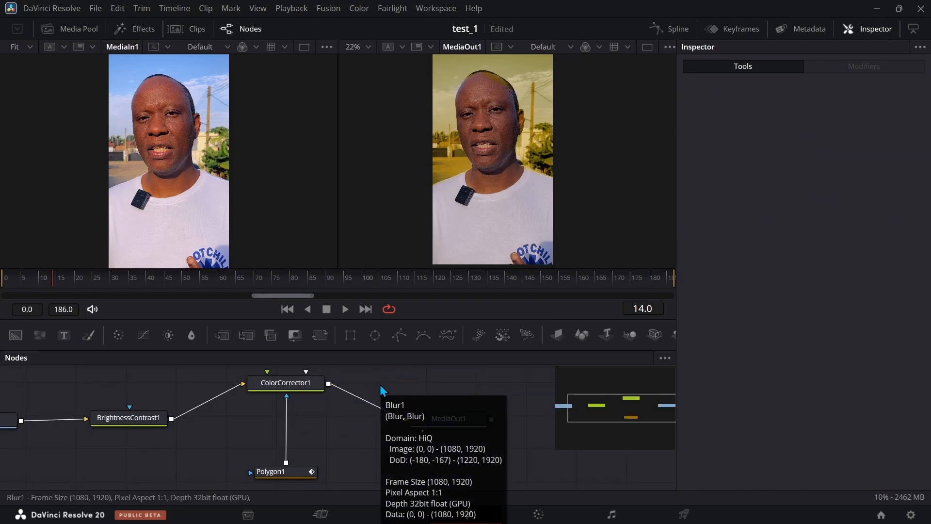
Step: Try a Blur node between Polygon1 and ColorCorrector1's effect mask input and remove it
click(296, 471)
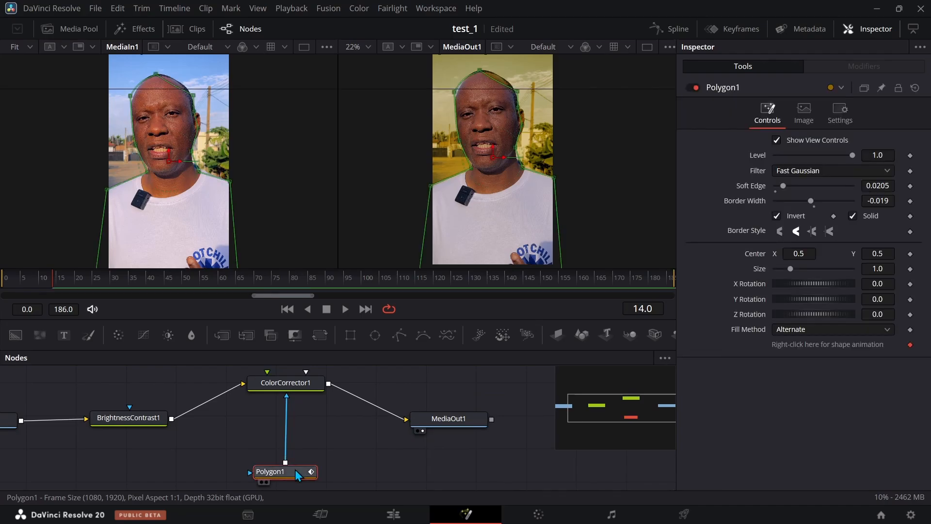
click(192, 334)
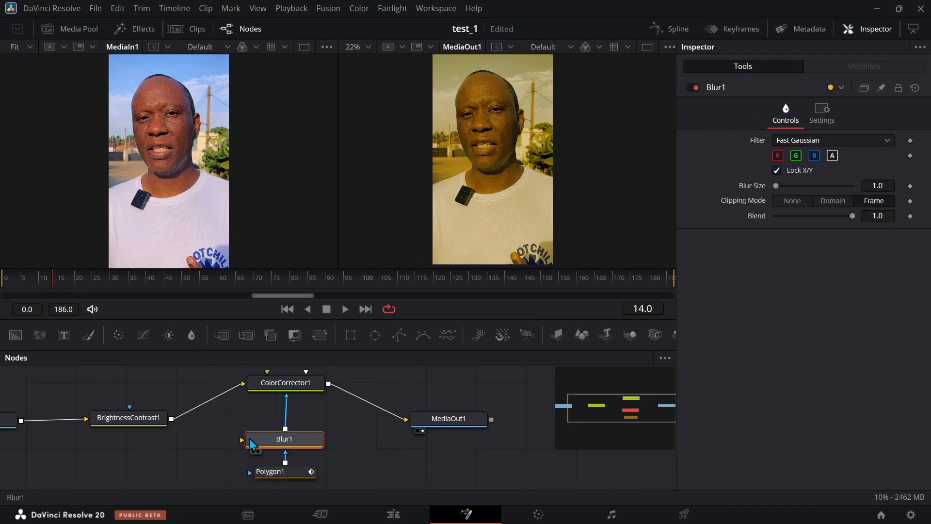
drag(275, 442, 275, 434)
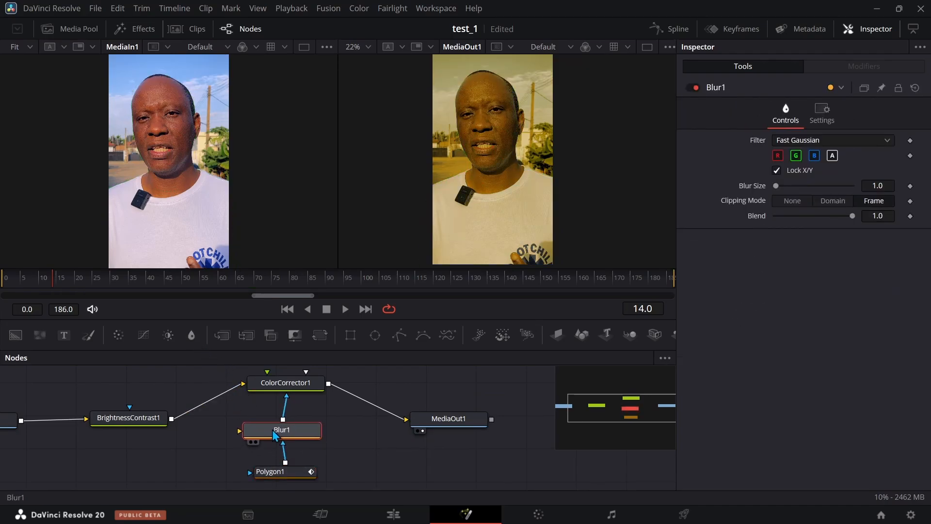
mouse_move(776, 186)
mouse_down()
mouse_move(825, 191)
mouse_move(764, 196)
mouse_up()
key(ctrl+z)
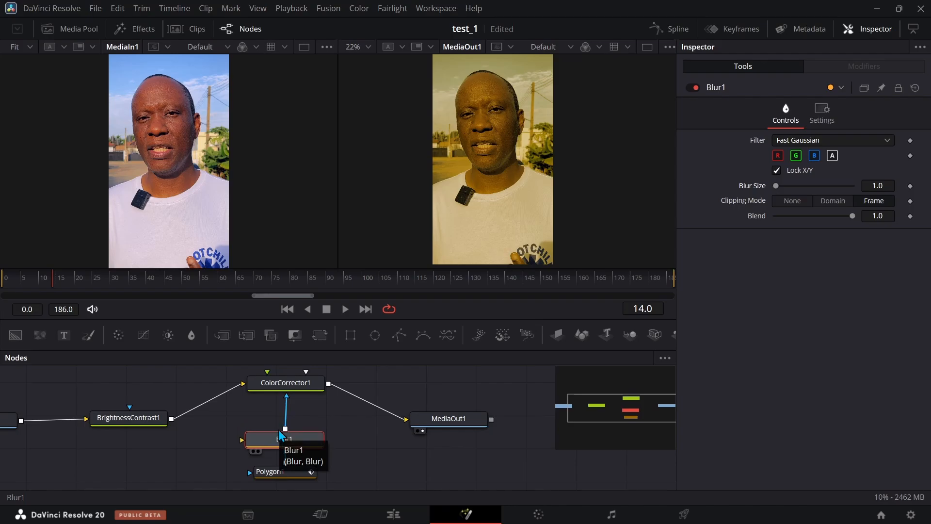
key(Delete)
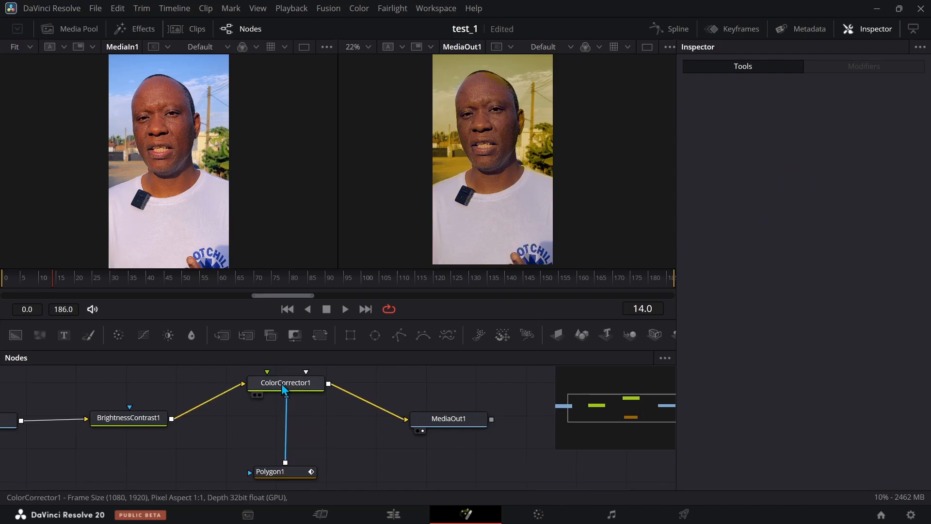
Step: Move ColorCorrector1 down, nudge Polygon1 aside and add an unconnected Blur node
drag(284, 389, 282, 412)
drag(207, 455, 241, 412)
drag(322, 430, 328, 430)
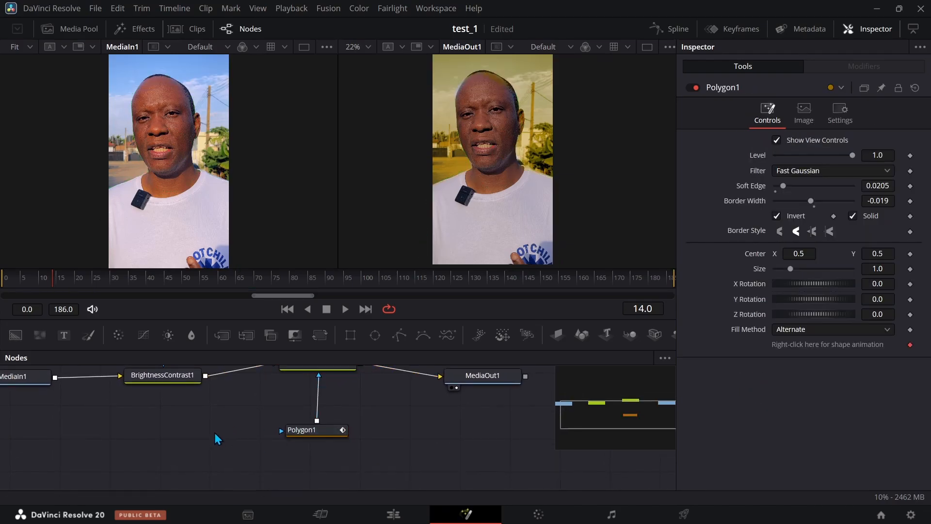
click(191, 335)
Step: Try to link Blur1 to Polygon1's effect mask input from different positions, and place Blur1 back beside Polygon1
drag(225, 423, 289, 431)
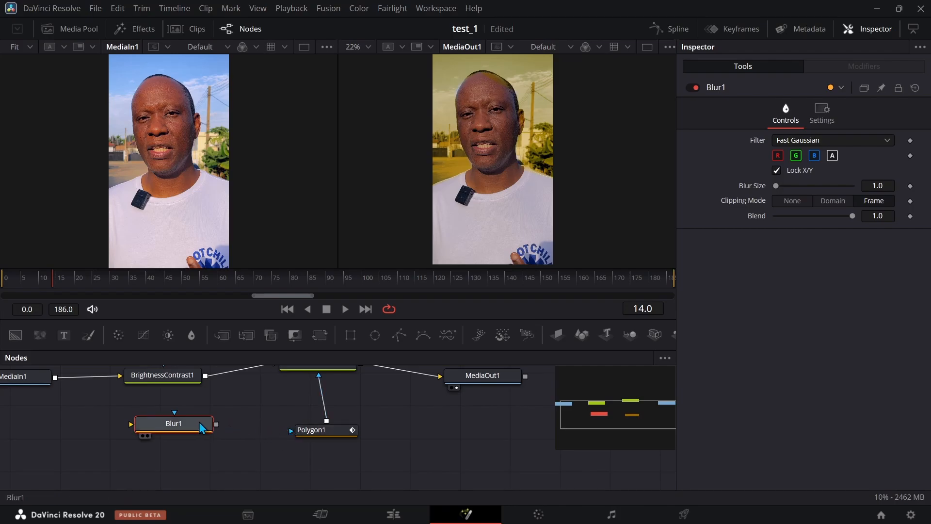
drag(214, 423, 293, 431)
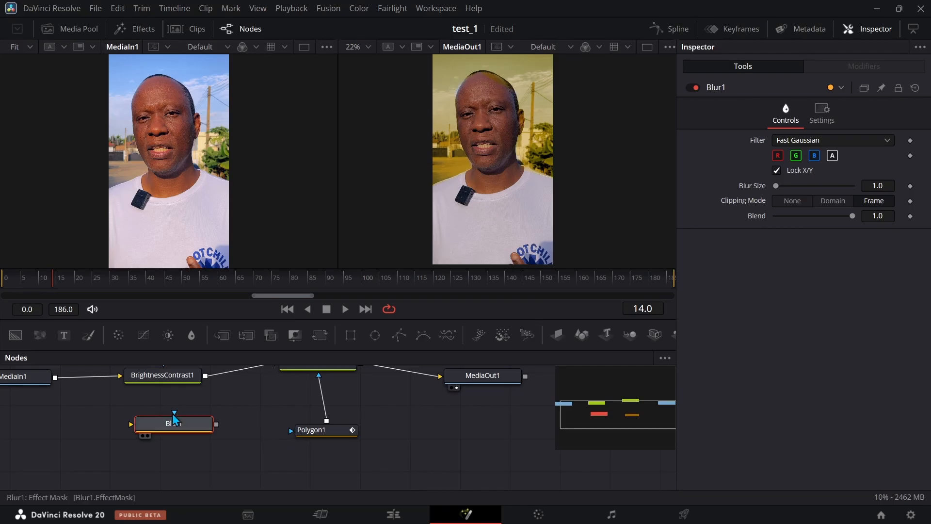
drag(175, 412, 292, 434)
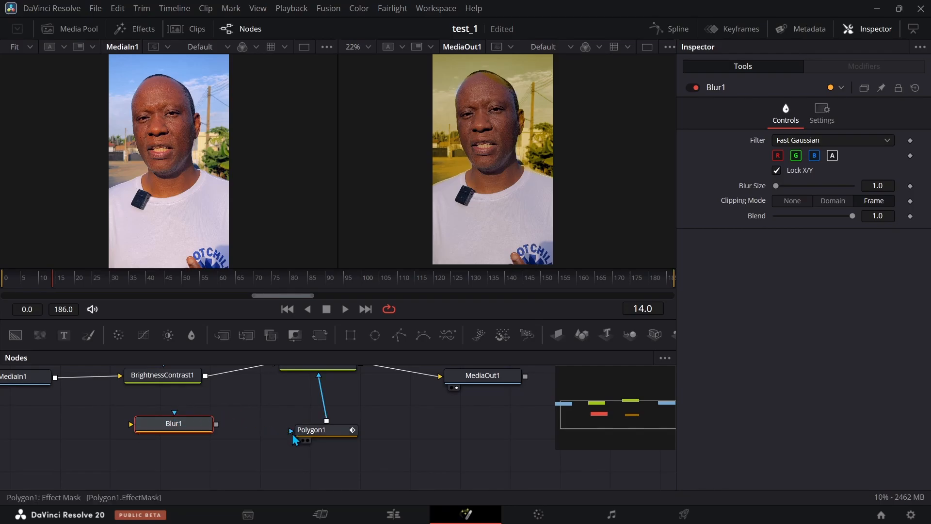
drag(176, 420, 317, 460)
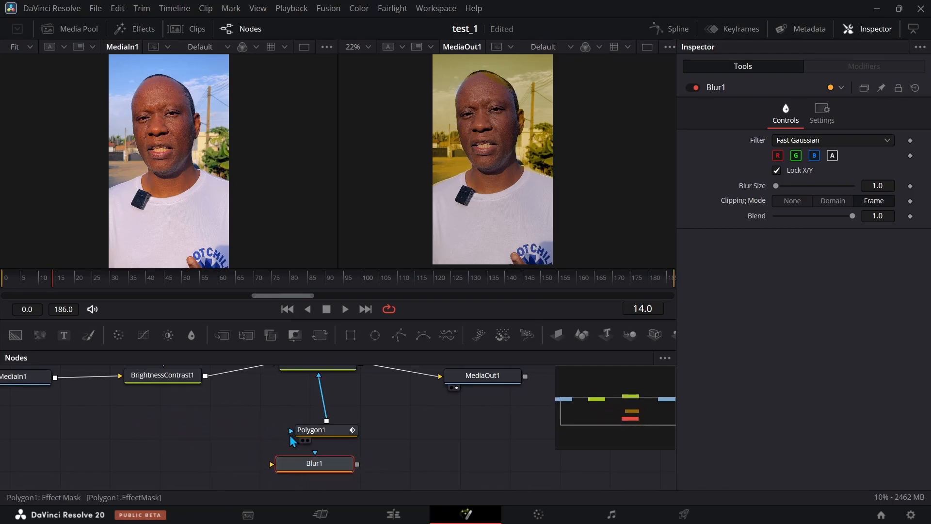
mouse_move(291, 431)
mouse_down()
mouse_move(321, 461)
mouse_move(281, 446)
mouse_move(293, 430)
mouse_up()
drag(309, 468, 207, 436)
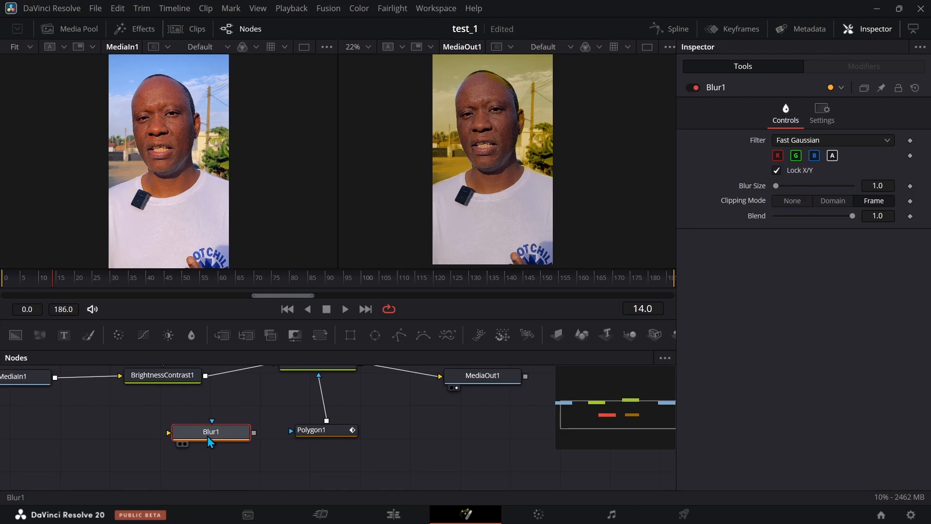
Step: Add a Merge node taking Polygon1 as background and feeding ColorCorrector1's effect mask, and space it away from Blur1
click(221, 335)
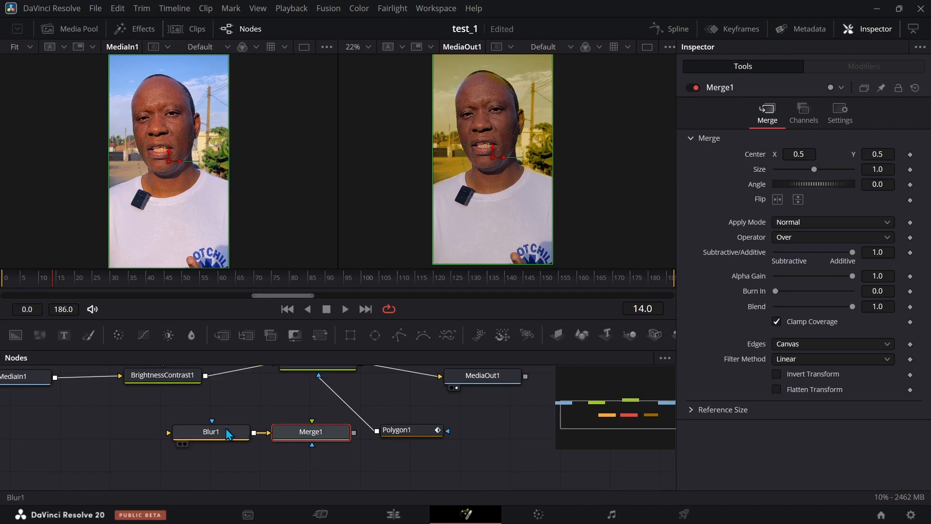
drag(377, 430, 350, 438)
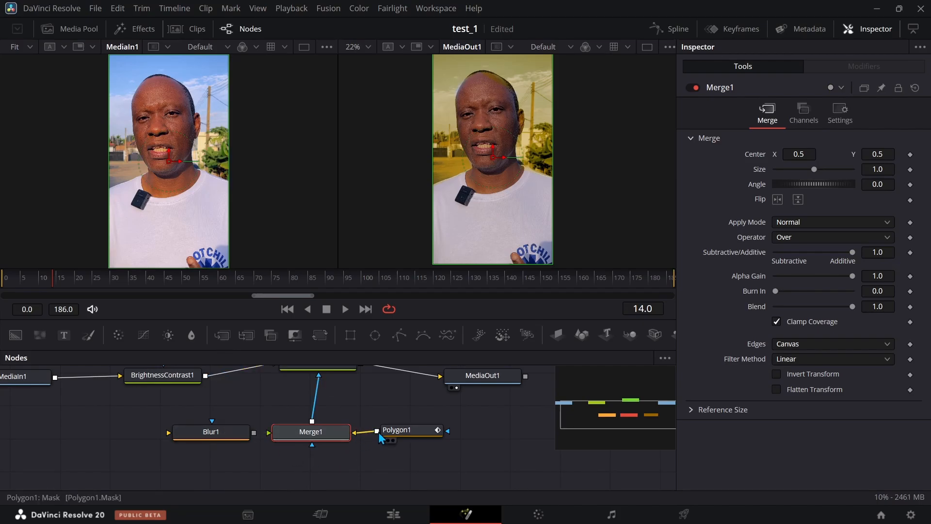
scroll(285, 408, up, 2)
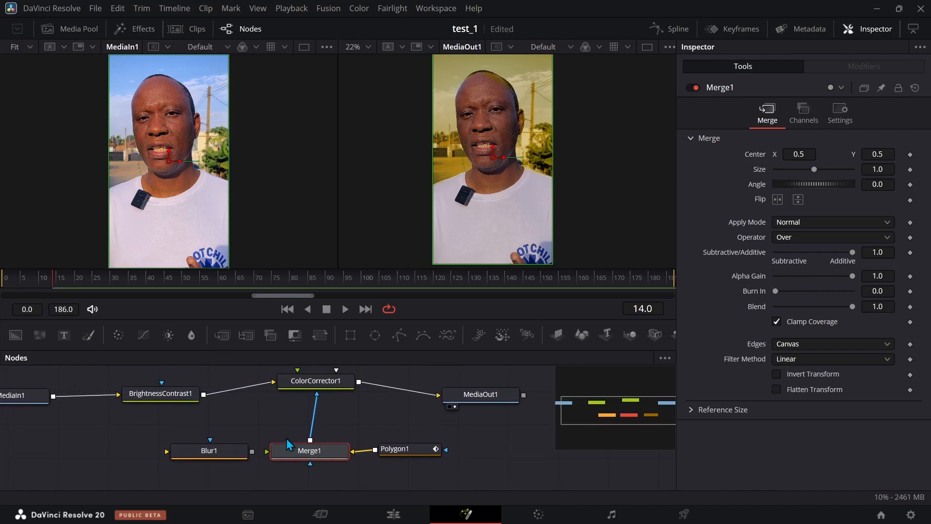
drag(317, 458, 325, 458)
drag(238, 450, 210, 449)
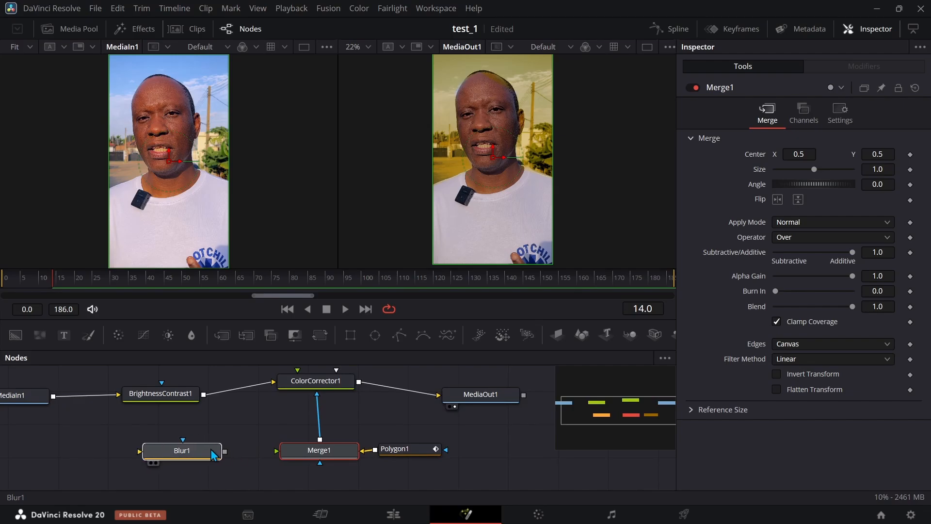
Step: Move Polygon1 directly below Merge1 with a wider gap between the two nodes
drag(413, 450, 311, 488)
click(310, 486)
scroll(312, 485, down, 4)
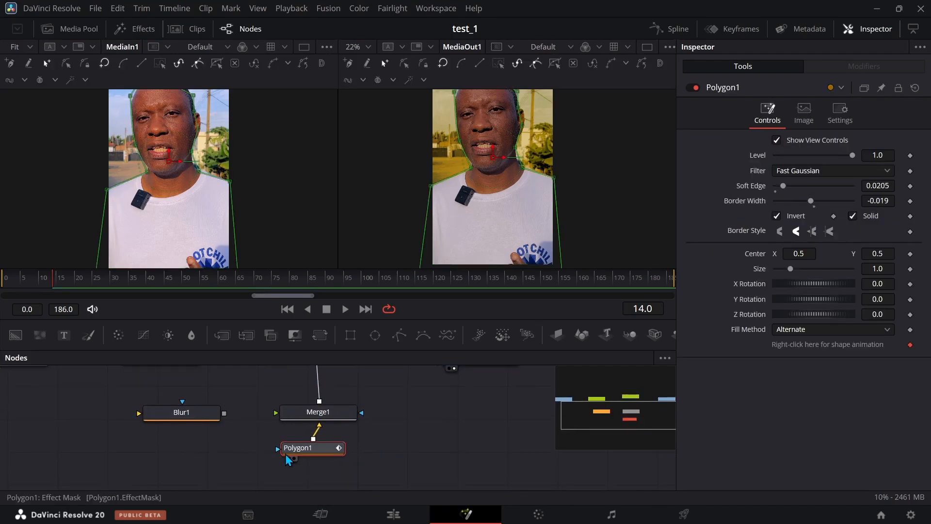
drag(312, 455, 313, 479)
scroll(259, 461, up, 3)
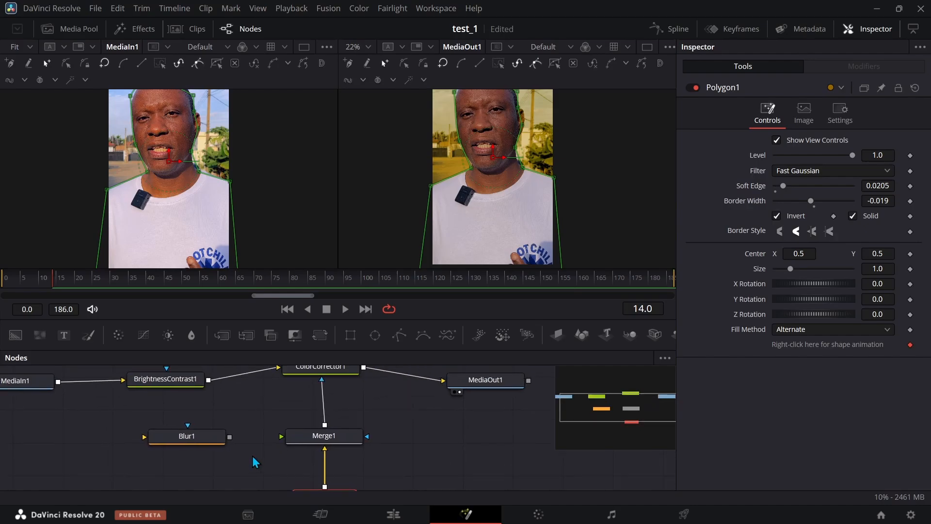
Step: Connect Blur1's output to Merge1's foreground input and set its blur size to 63
drag(229, 437, 285, 442)
click(173, 436)
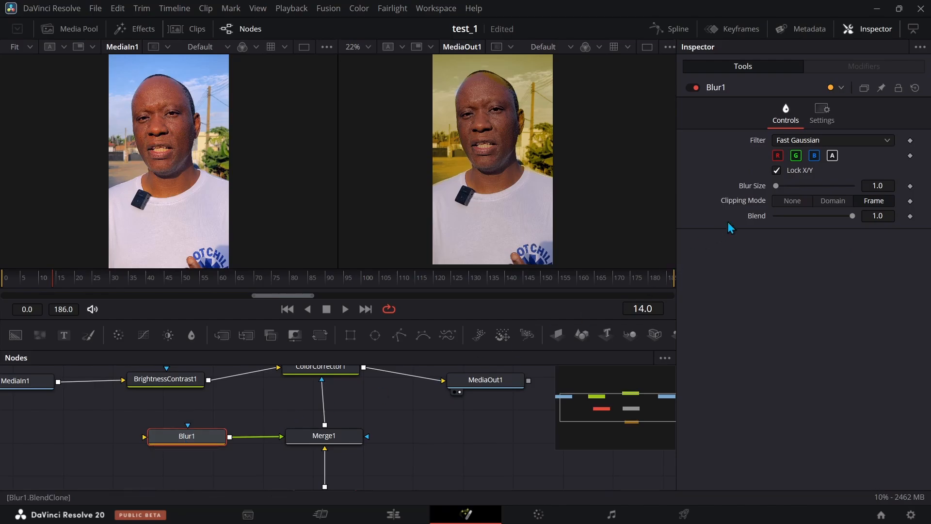
drag(776, 186, 826, 196)
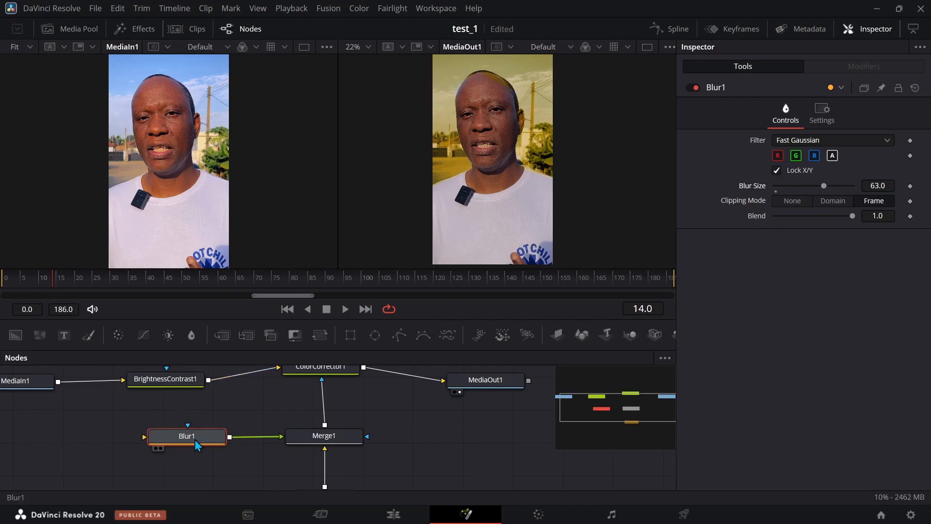
mouse_move(189, 441)
mouse_down()
mouse_move(231, 425)
mouse_move(185, 440)
mouse_up()
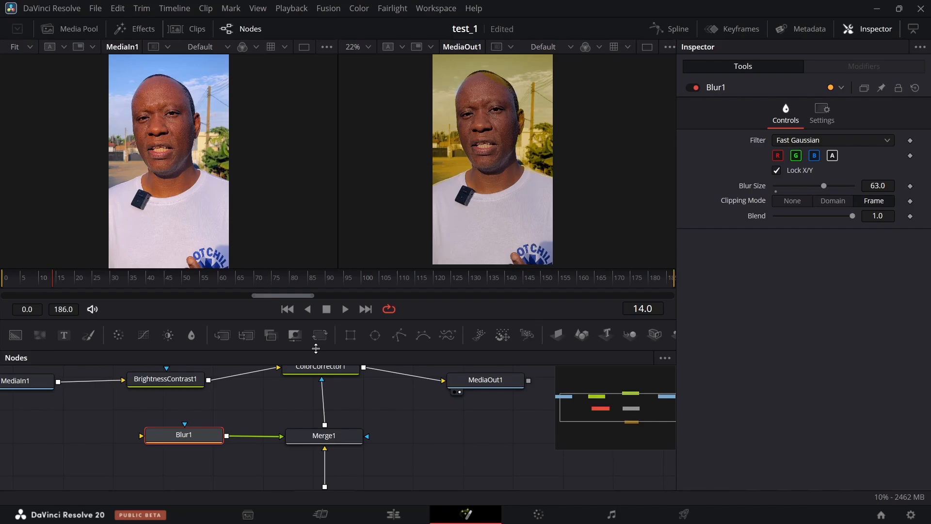
Step: Review the tinted clip on the Color page by scrubbing the playhead to 01:00:19:15
drag(257, 389, 301, 389)
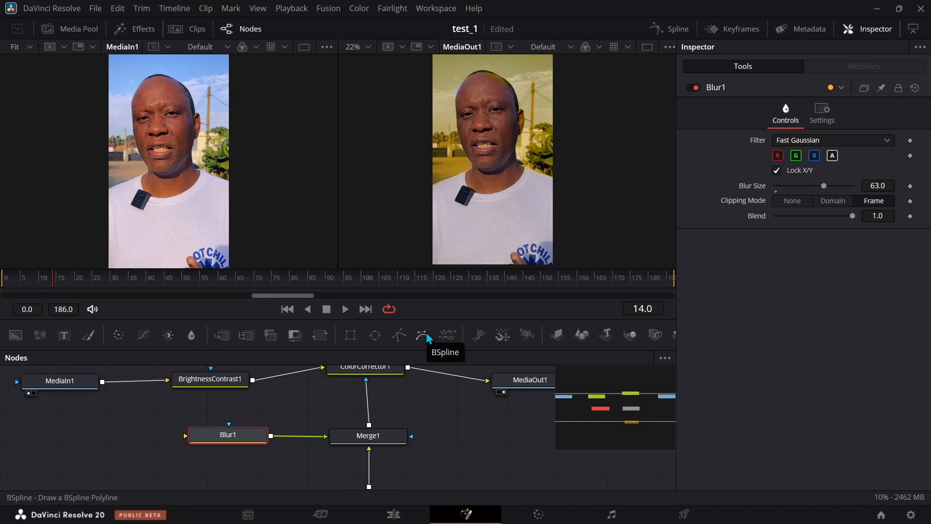
click(538, 517)
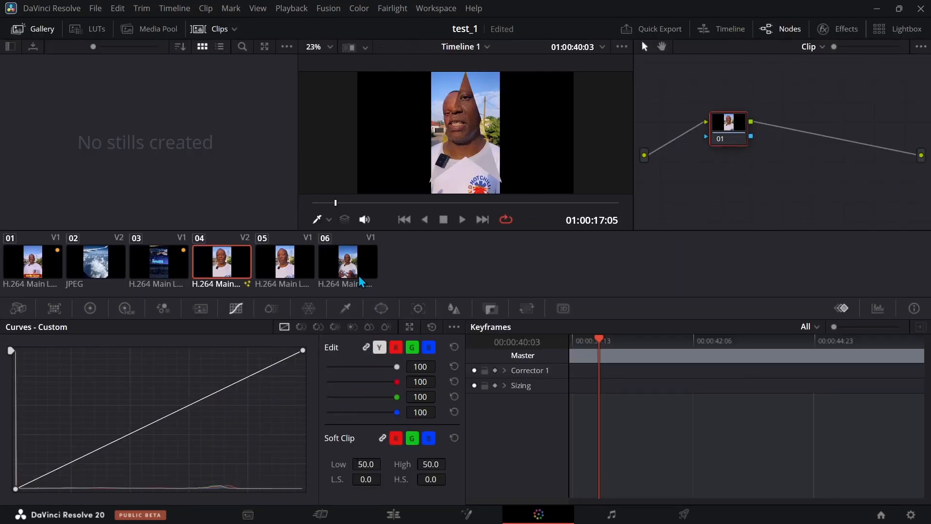
drag(364, 208, 430, 214)
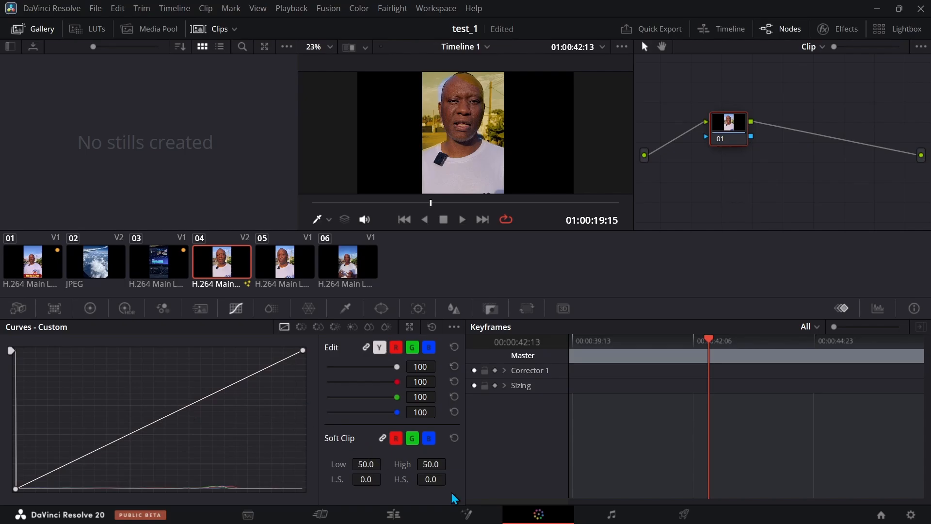
Step: Back on the Fusion page, connect MediaIn1 directly to MediaOut1 to bypass the correction nodes, and move ColorCorrector1 above that connection
click(465, 513)
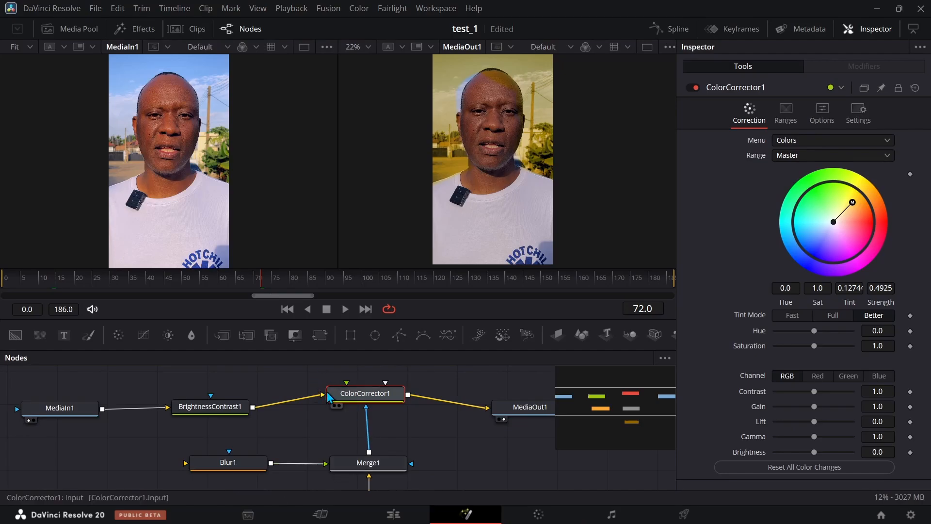
drag(360, 398, 365, 411)
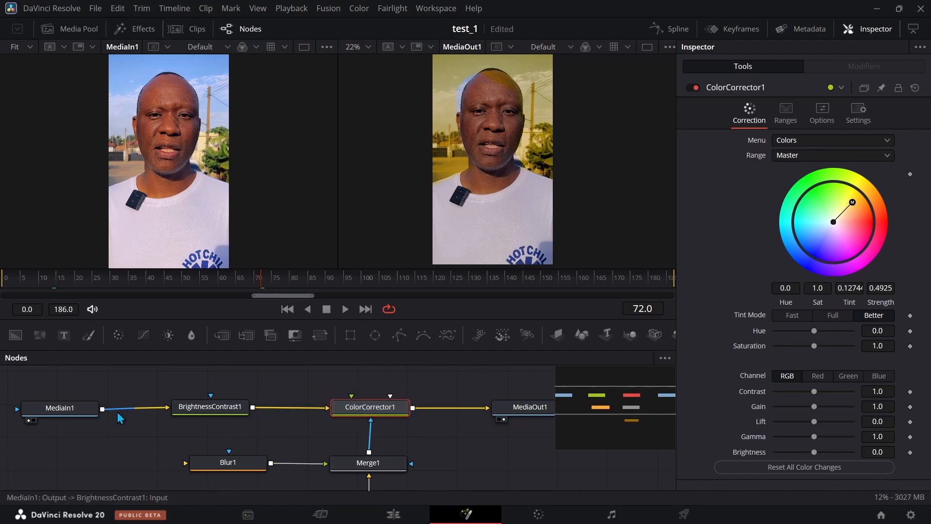
drag(102, 409, 490, 430)
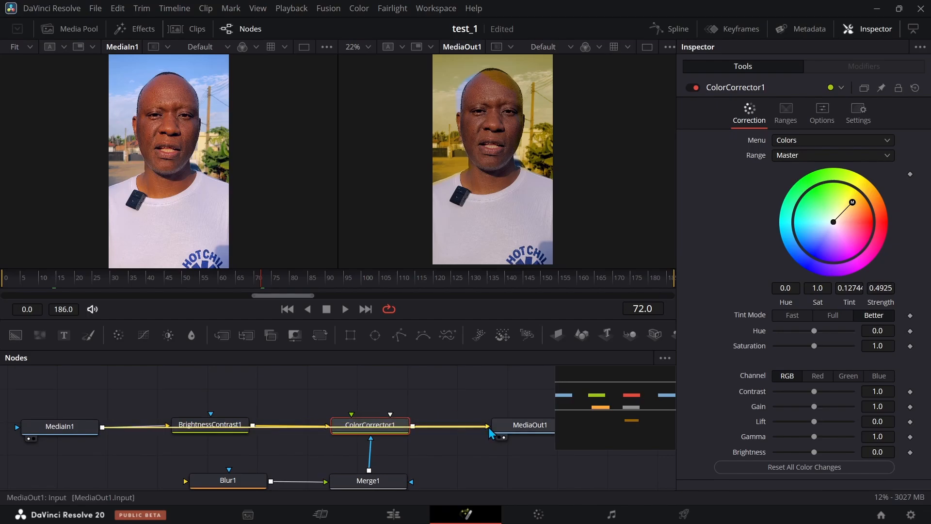
drag(384, 431, 378, 407)
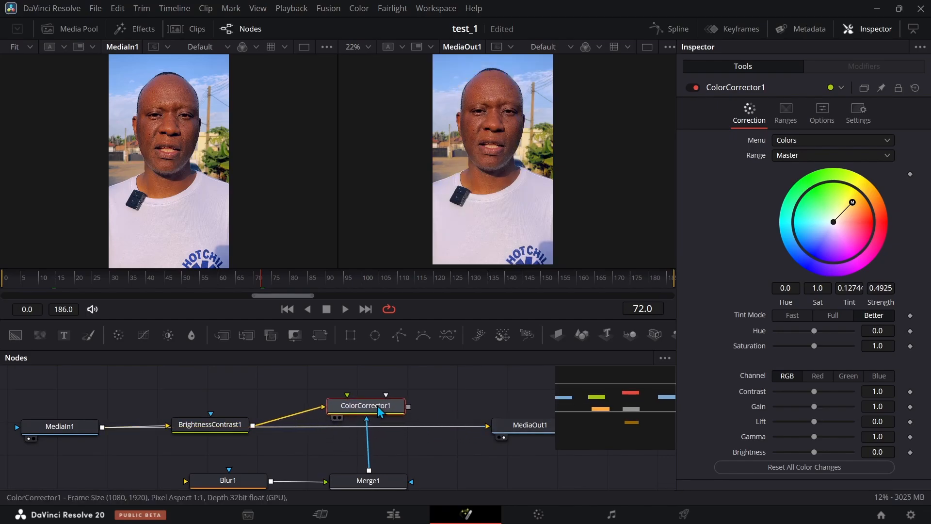
Step: Switch to the Color page and reset the interface layout
click(518, 516)
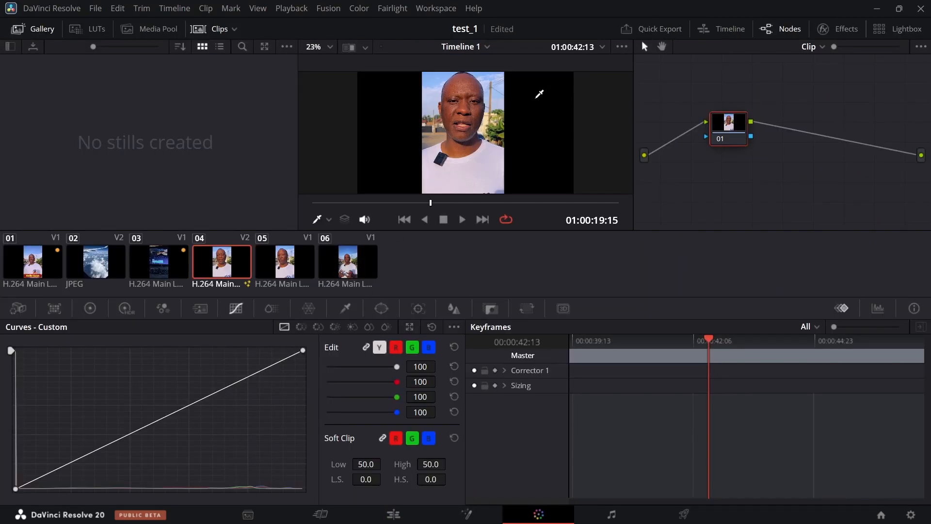
click(436, 8)
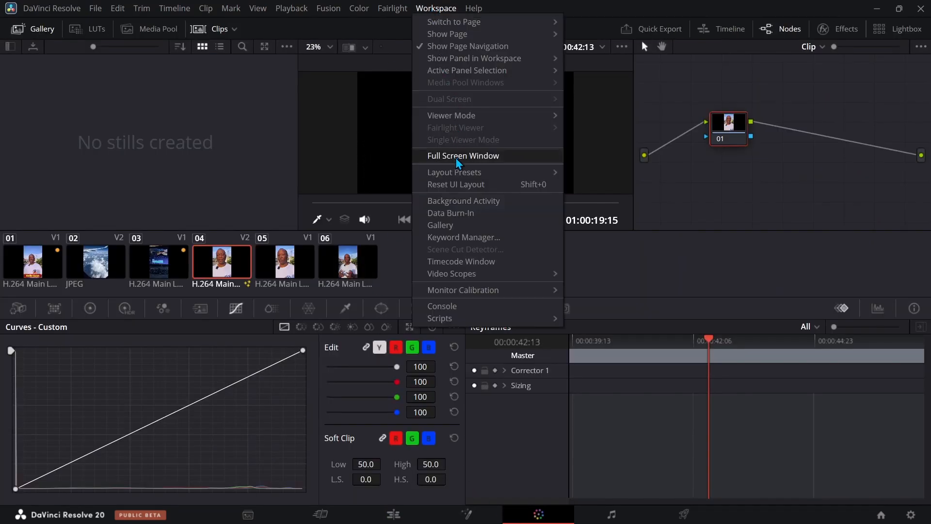
click(450, 187)
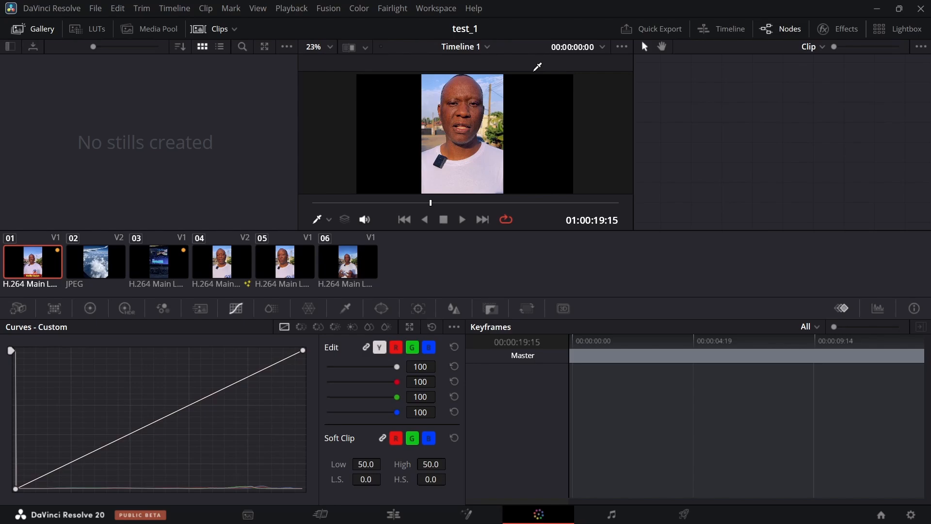
Step: Look through clips 02, 03, 05 and 06, scrubbing through clip 03 in the viewer
click(109, 266)
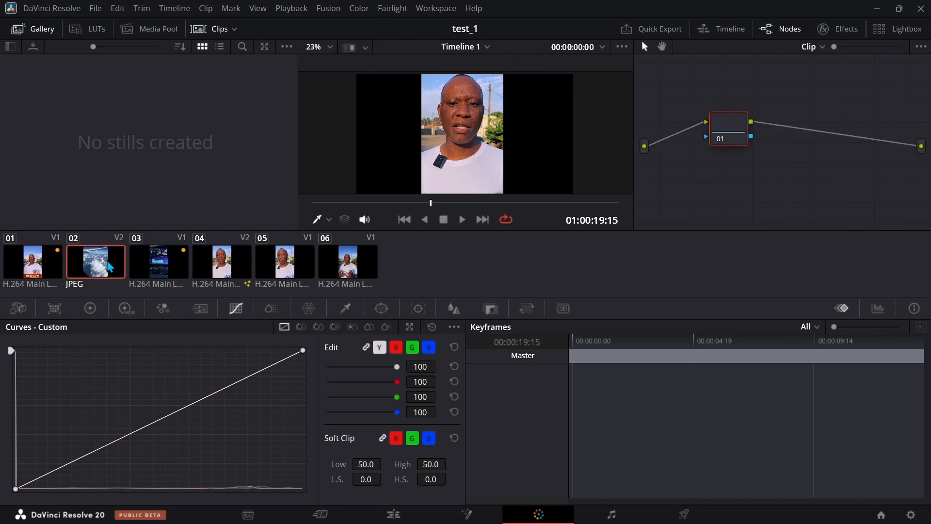
click(181, 273)
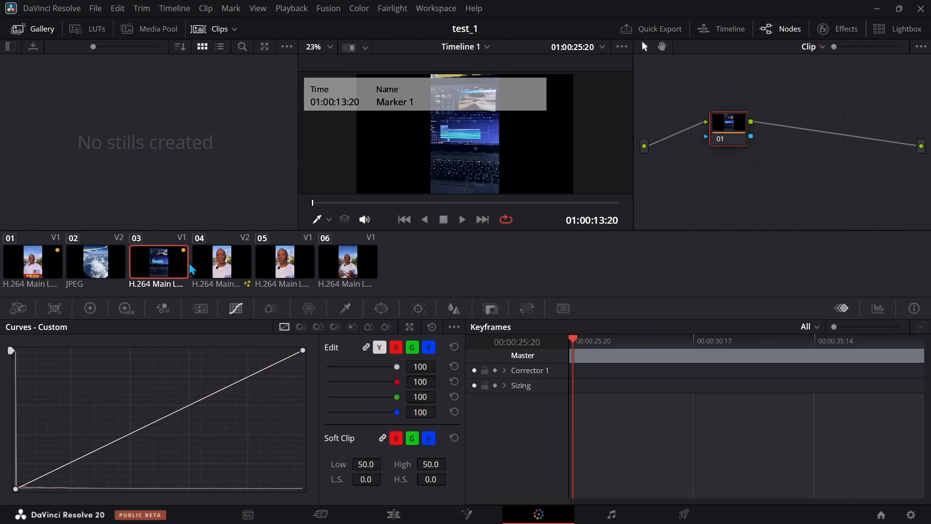
drag(339, 205, 417, 211)
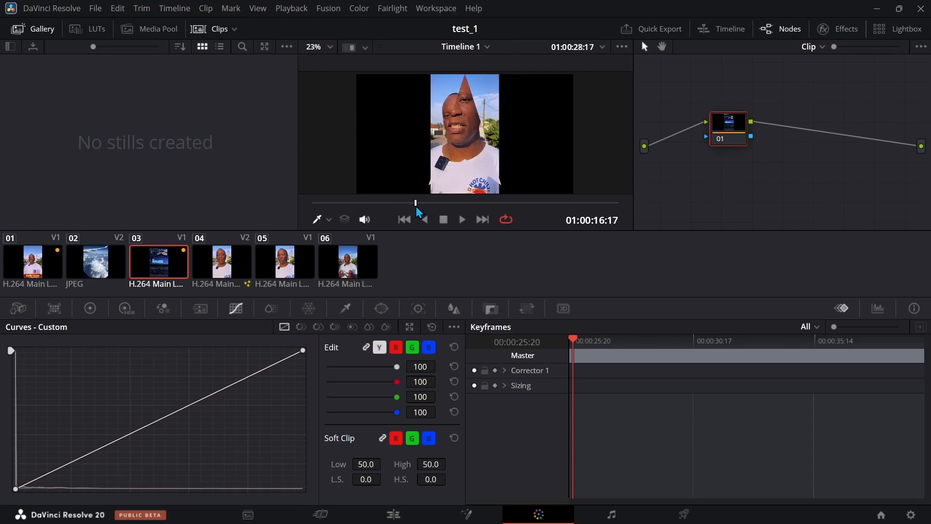
click(303, 263)
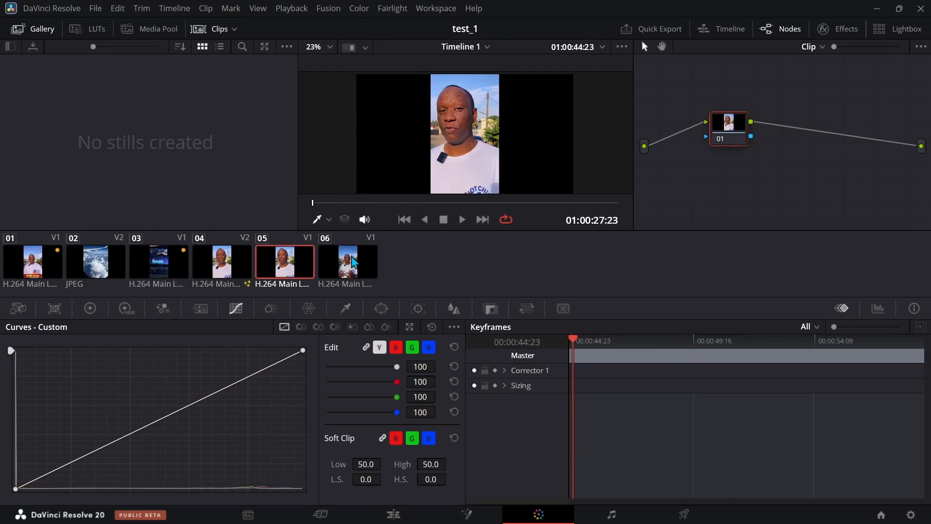
click(359, 262)
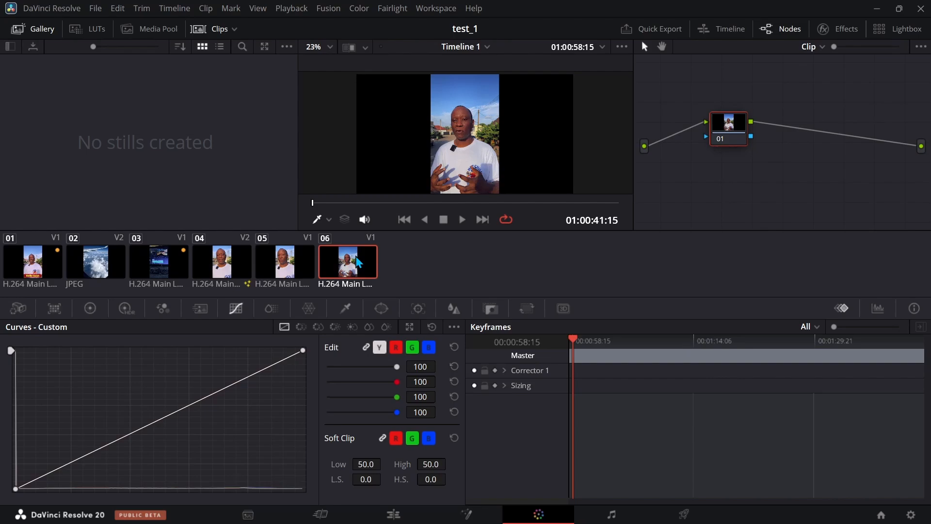
Step: Select clip 01, widen the node graph area, and place node 01 in line with the source, closer to it
click(55, 267)
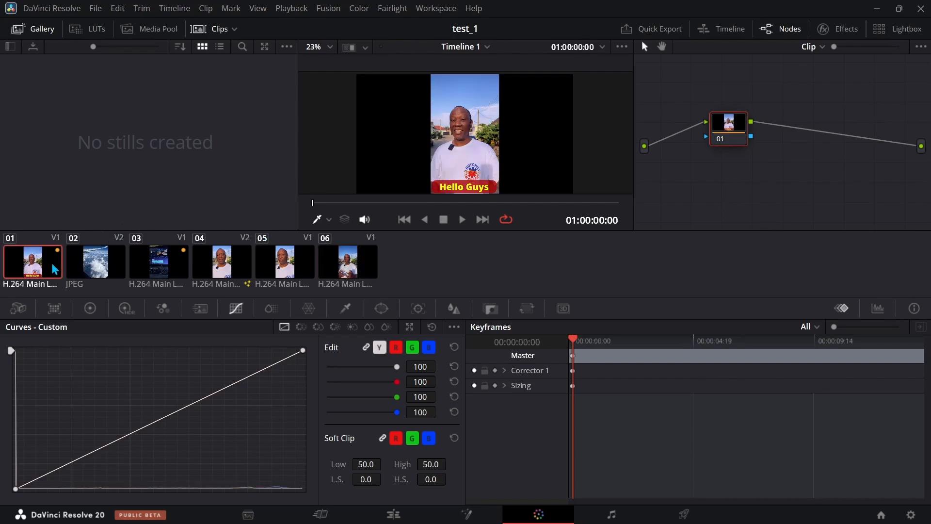
drag(727, 129, 715, 152)
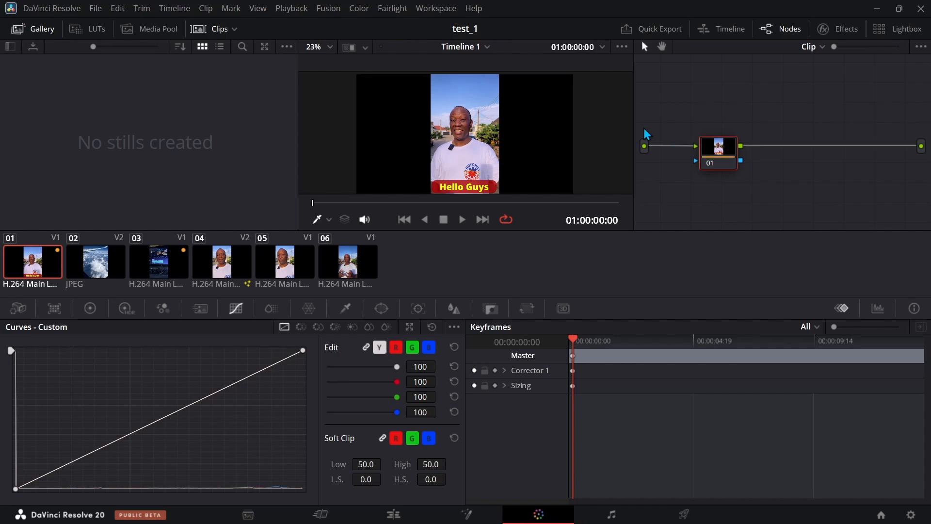
drag(633, 119, 515, 117)
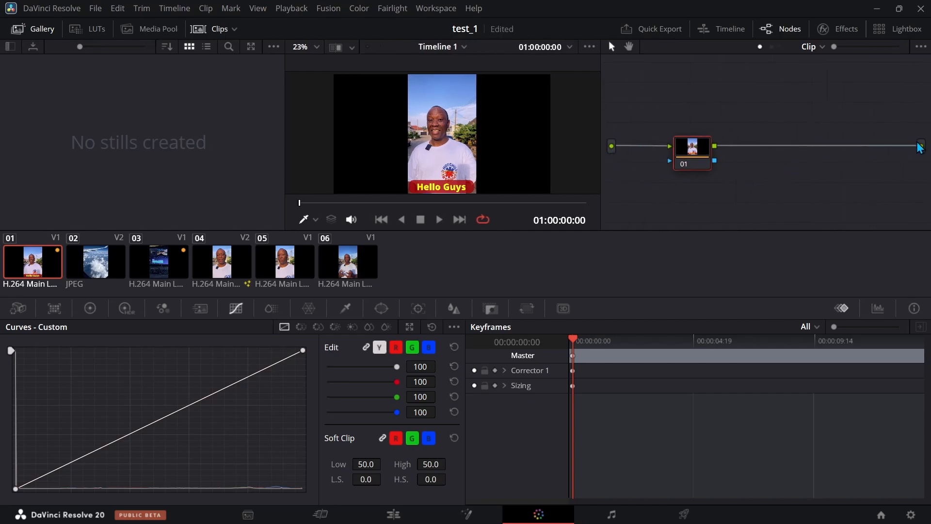
mouse_move(695, 159)
mouse_down()
mouse_move(681, 99)
mouse_move(677, 168)
mouse_move(681, 159)
mouse_up()
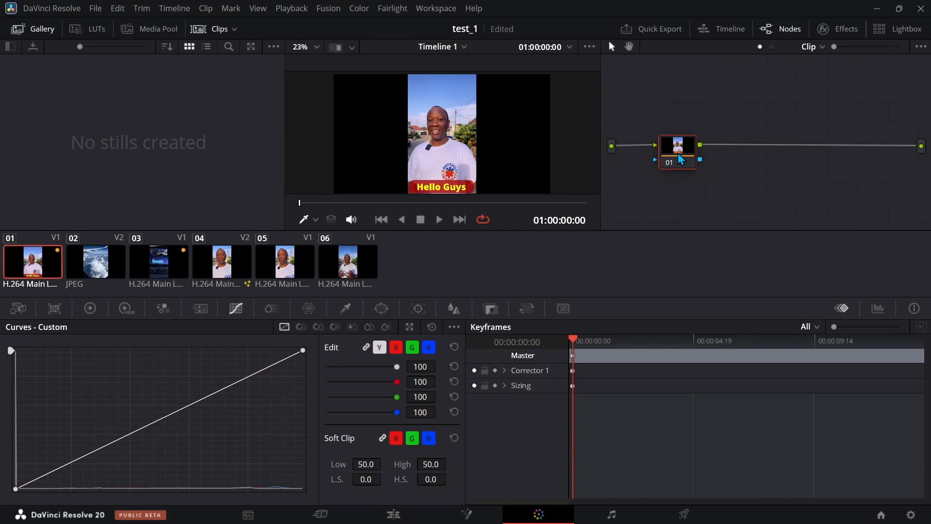
Step: Show the Primaries color wheels and hide the clip thumbnails and the gallery
click(98, 312)
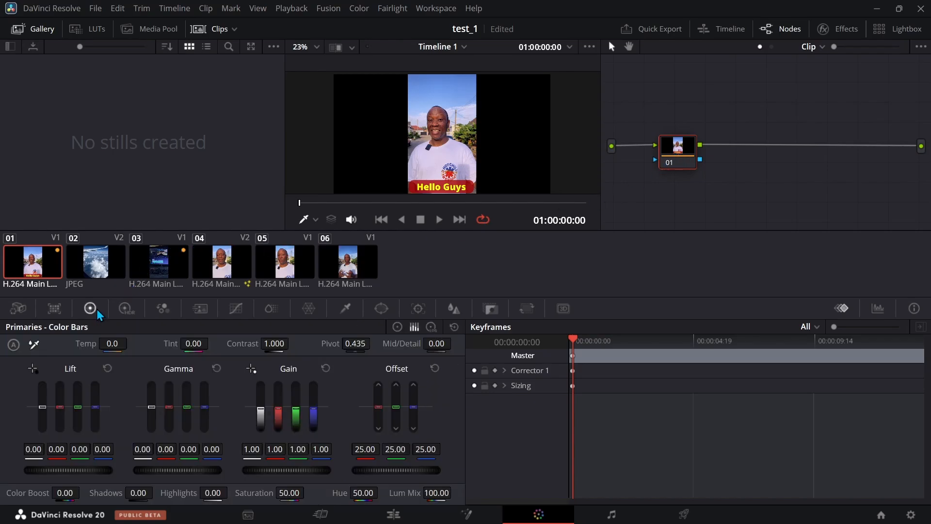
click(398, 327)
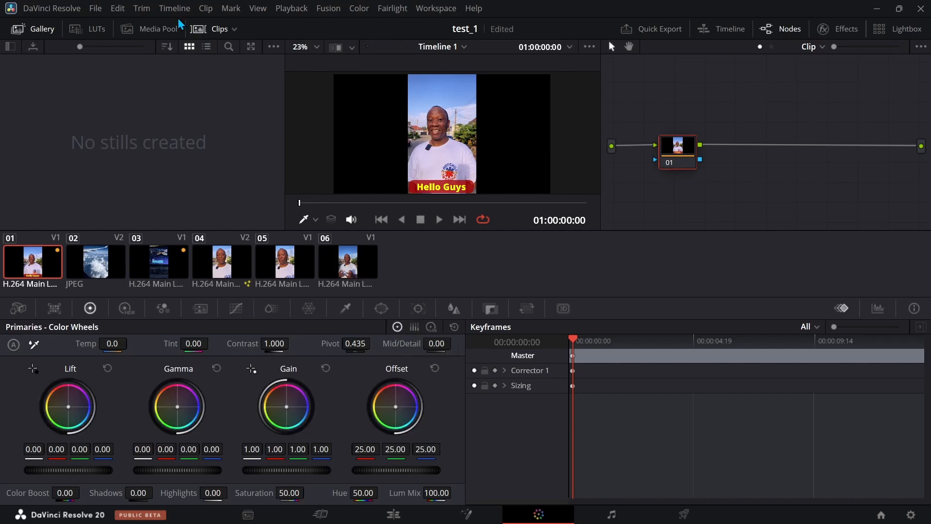
click(202, 32)
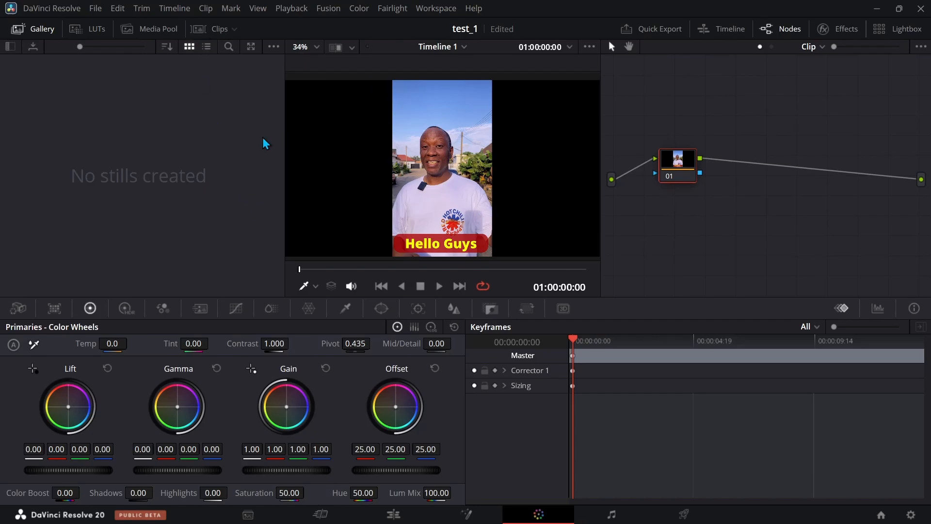
click(25, 27)
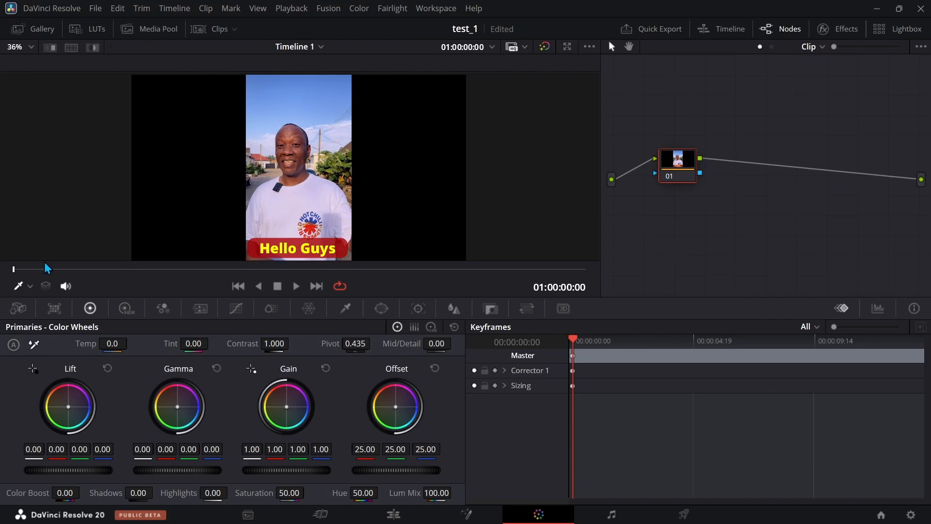
Step: At 01:00:03:04, set Gamma to -0.01, Gain to 0.97 and Offset to 25.85 red, 23.84 green and 26.96 blue
drag(37, 269, 149, 283)
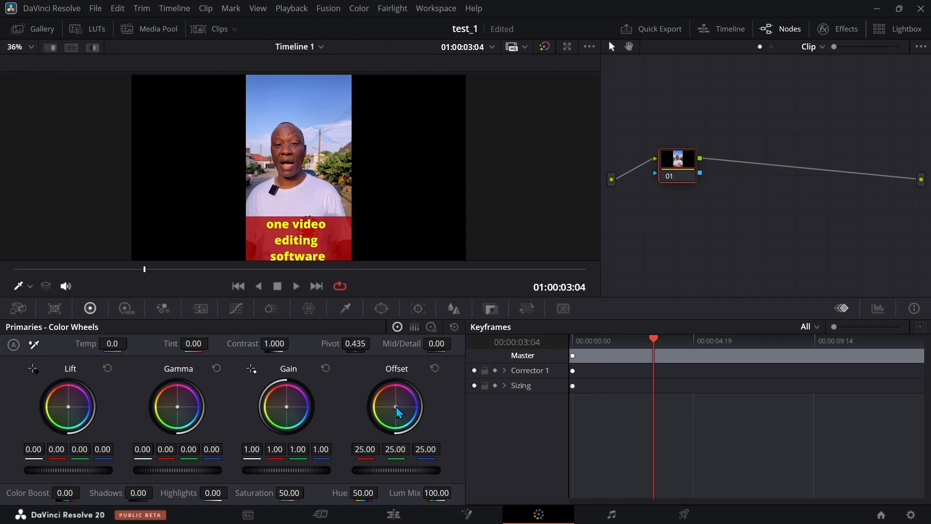
drag(396, 406, 338, 421)
mouse_move(69, 470)
mouse_down()
mouse_move(84, 470)
mouse_move(68, 469)
mouse_up()
drag(190, 476, 215, 476)
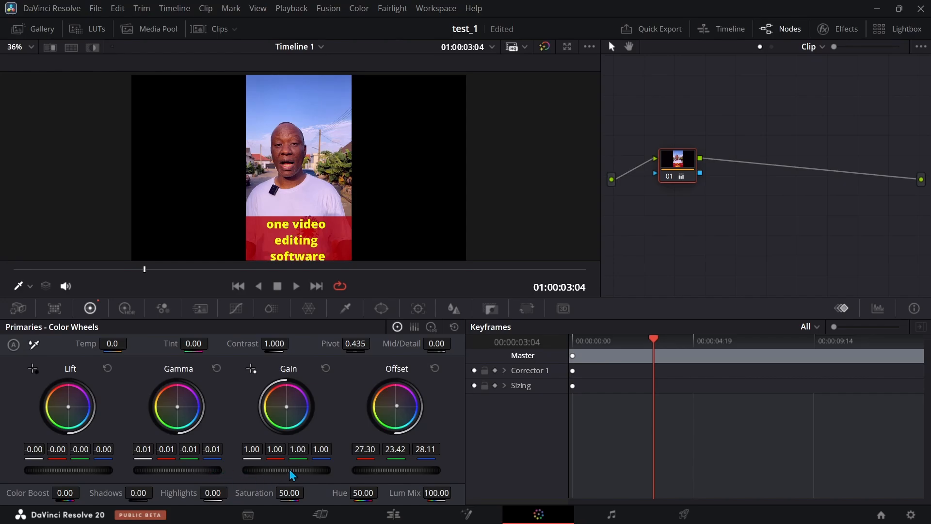
mouse_move(293, 476)
mouse_down()
mouse_move(306, 477)
mouse_move(278, 477)
mouse_move(313, 476)
mouse_move(294, 476)
mouse_up()
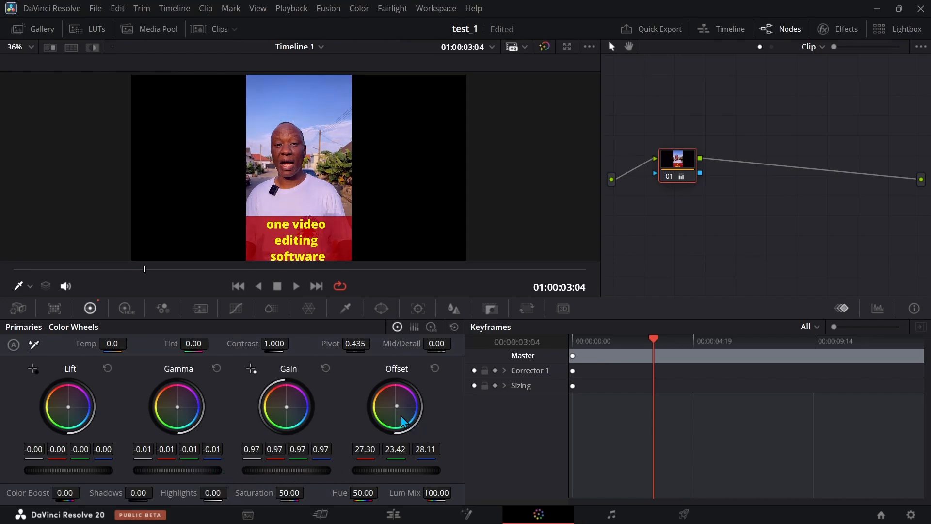
drag(399, 414, 398, 412)
Step: Display the video scopes and examine the frame in the Parade, Waveform, Vectorscope and Histogram views
click(877, 313)
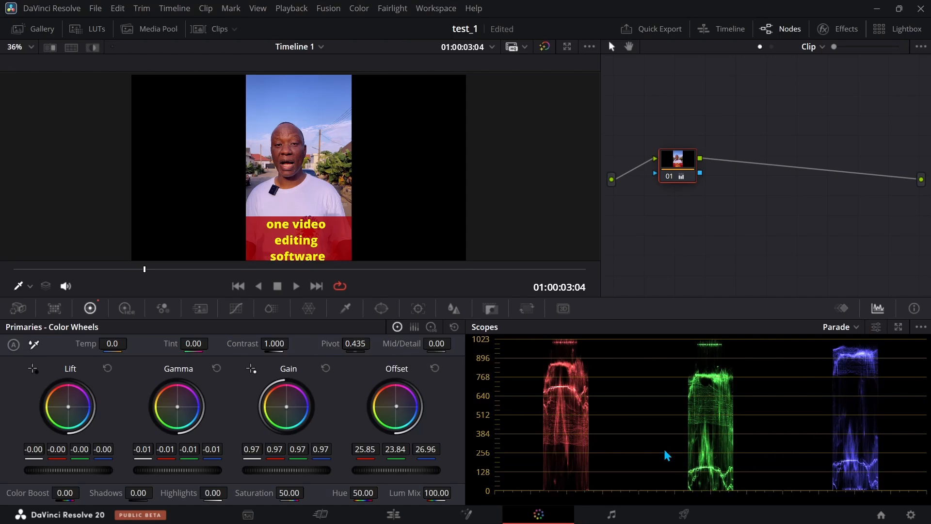
click(873, 327)
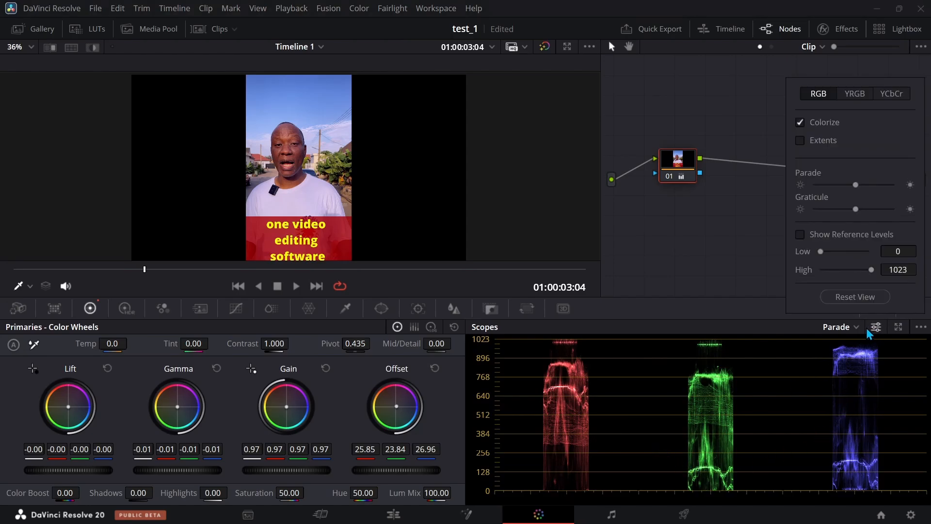
click(856, 327)
click(853, 357)
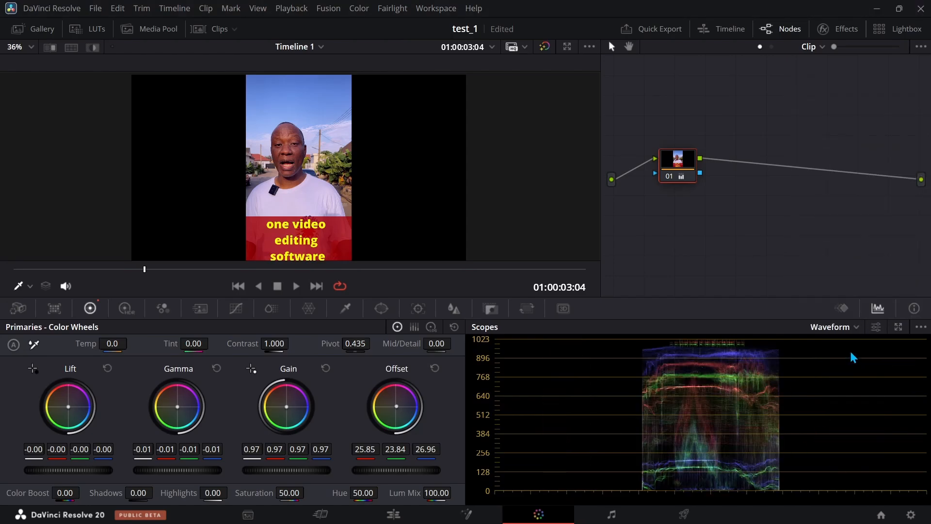
click(850, 328)
click(845, 370)
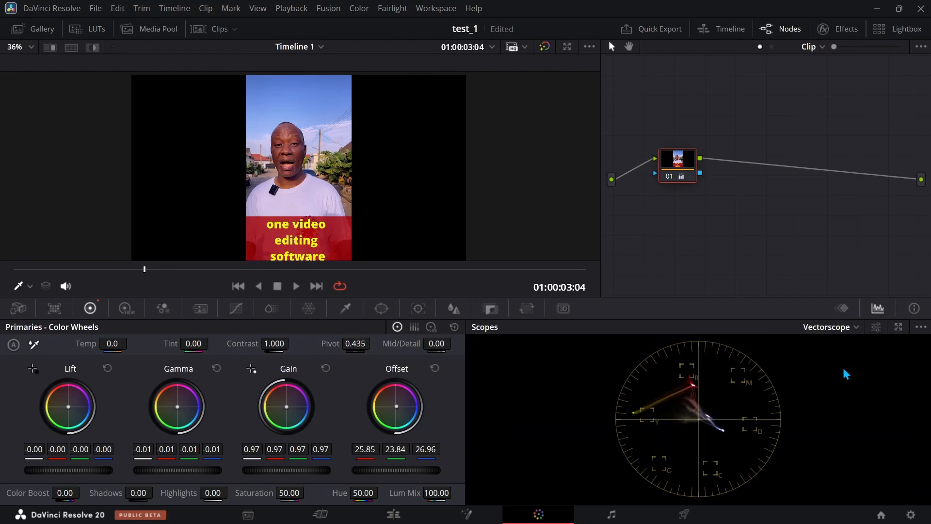
click(851, 327)
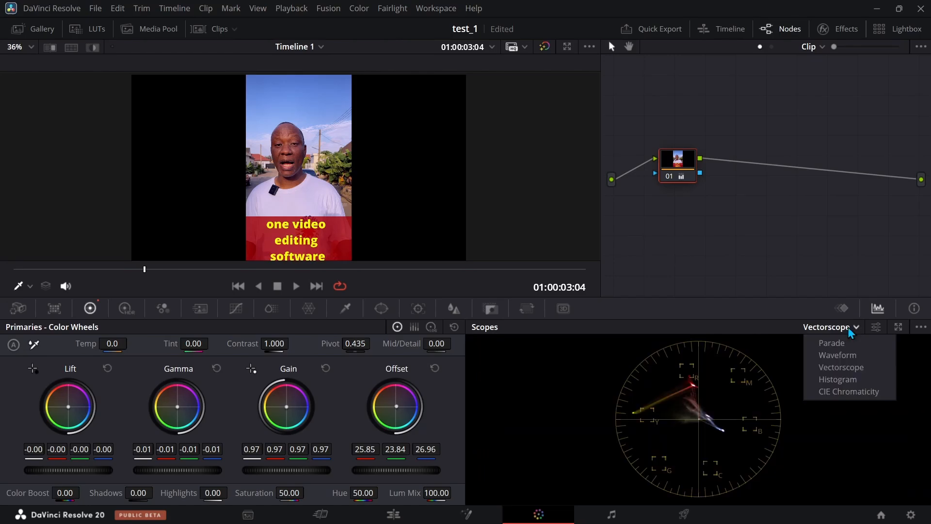
click(839, 383)
Step: Set the scope to Waveform and turn off its Colorize option
click(838, 328)
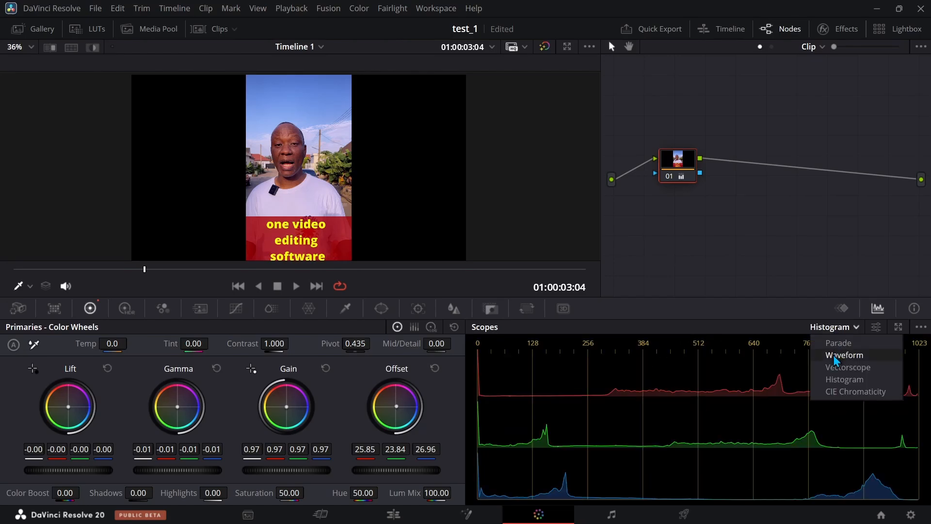
click(843, 355)
click(875, 326)
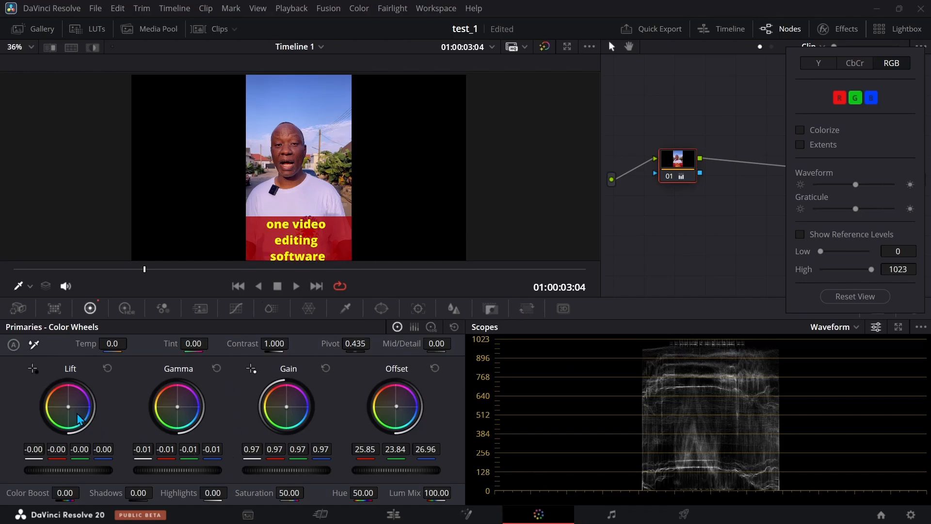
Step: Raise the master Lift to 0.05 and lower the master Gamma to -0.06
drag(81, 470, 49, 472)
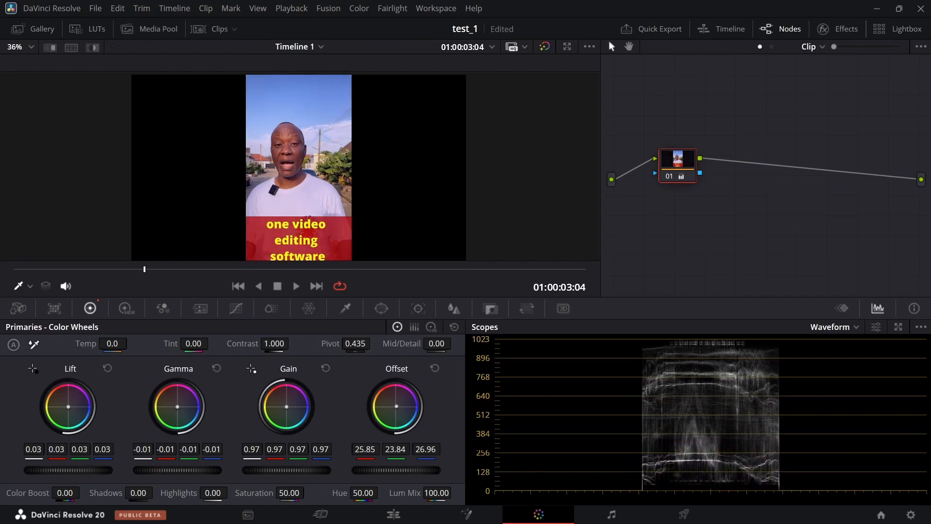
drag(189, 469, 176, 470)
drag(77, 469, 82, 468)
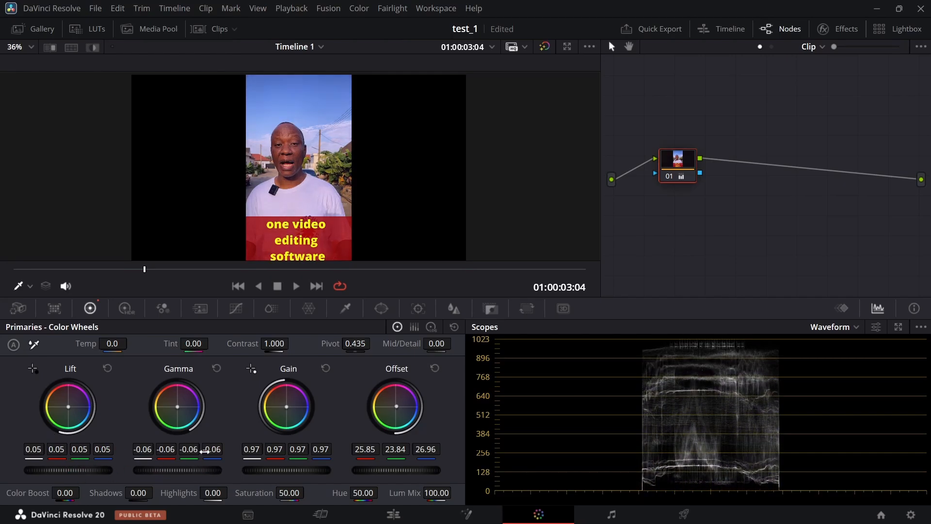
Step: Lower the master Gain to 0.93 for node 01
mouse_move(286, 469)
mouse_down()
mouse_move(276, 469)
mouse_move(303, 469)
mouse_move(287, 470)
mouse_up()
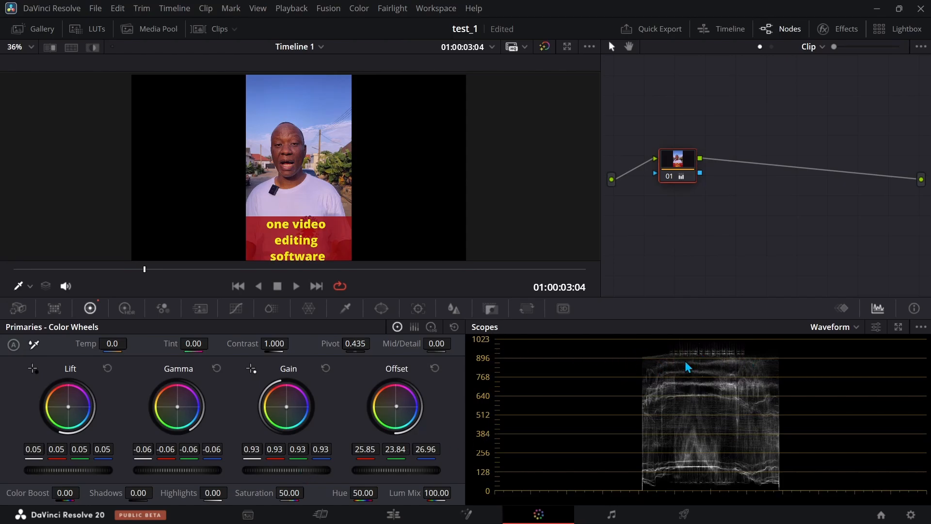
Step: Label node 01 "balance" and lower its Offset to 25.80 red, 23.79 green and 26.91 blue
drag(682, 165, 690, 181)
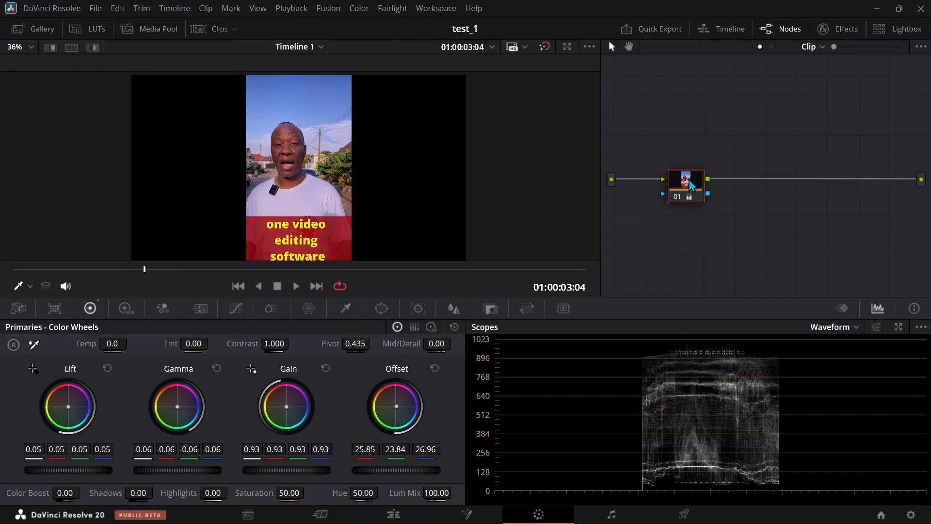
right_click(688, 184)
click(707, 204)
text(balance)
key(Return)
mouse_move(440, 471)
mouse_down()
mouse_move(448, 471)
mouse_move(439, 471)
mouse_up()
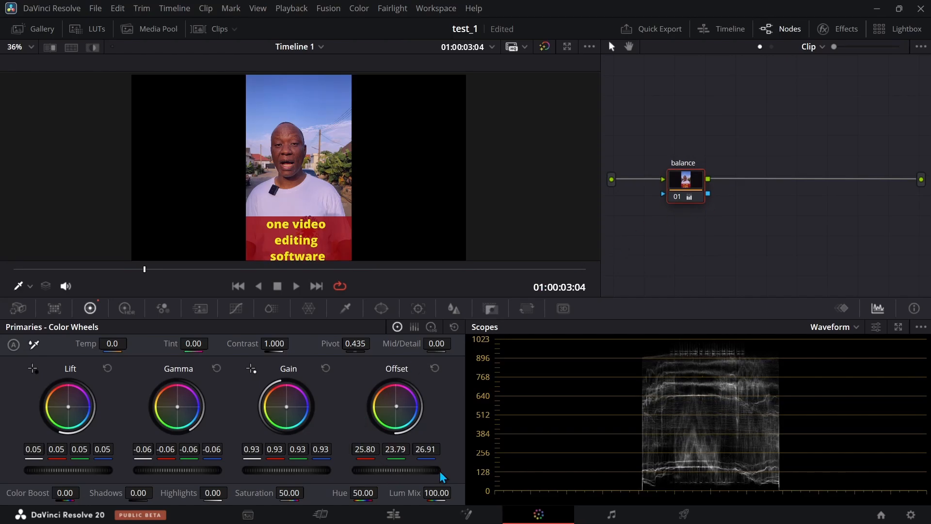
Step: Widen the node graph area, add a serial node after balance and label it "desturate"
drag(602, 115, 507, 113)
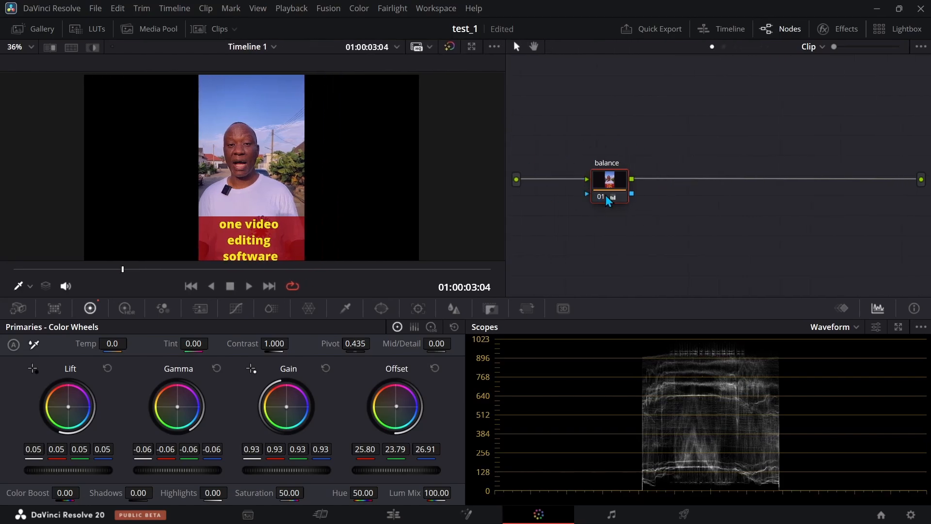
right_click(622, 183)
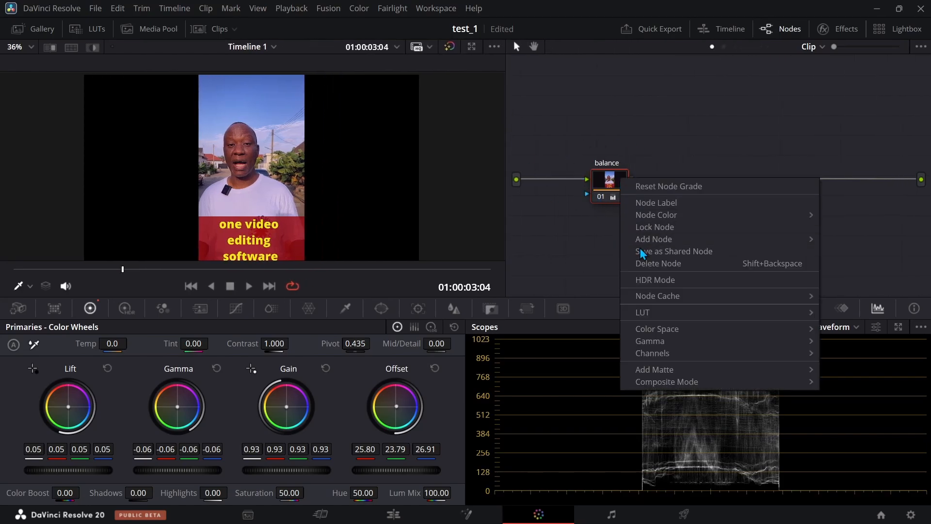
mouse_move(644, 247)
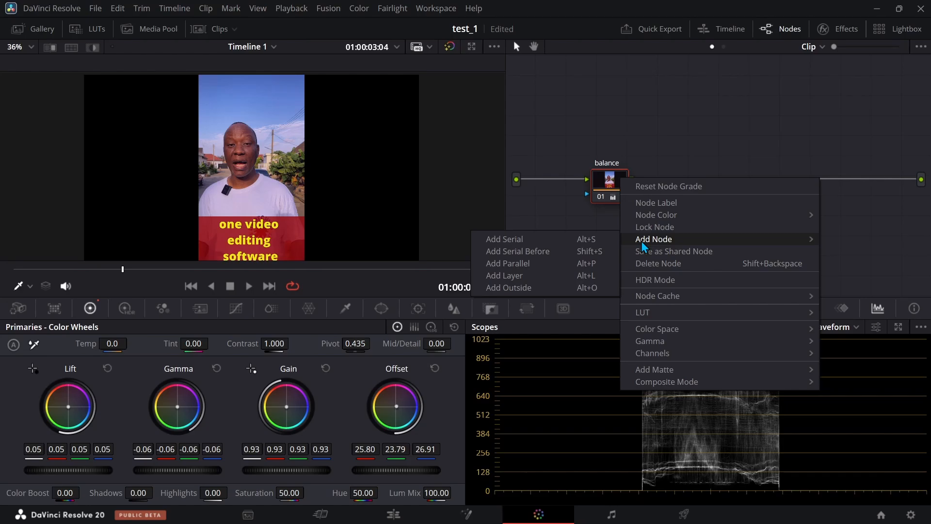
click(517, 240)
drag(672, 188, 705, 186)
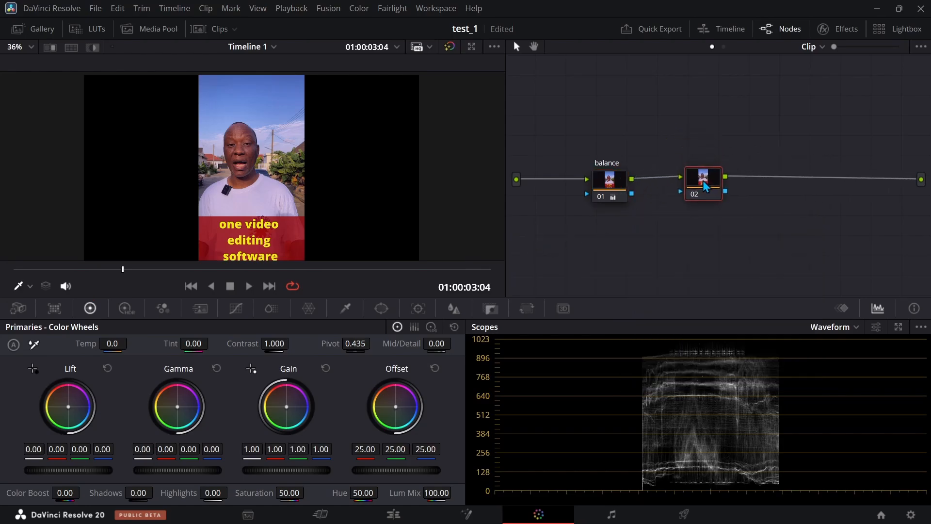
right_click(705, 187)
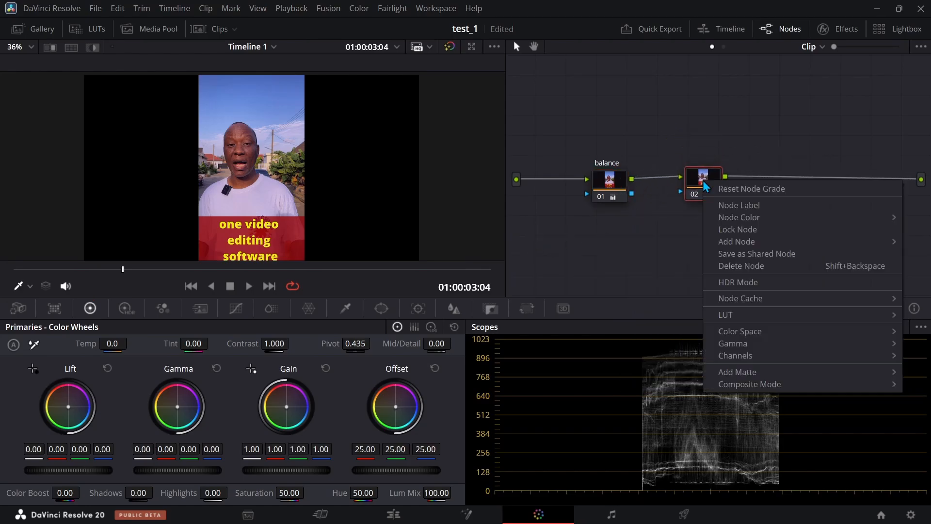
click(730, 208)
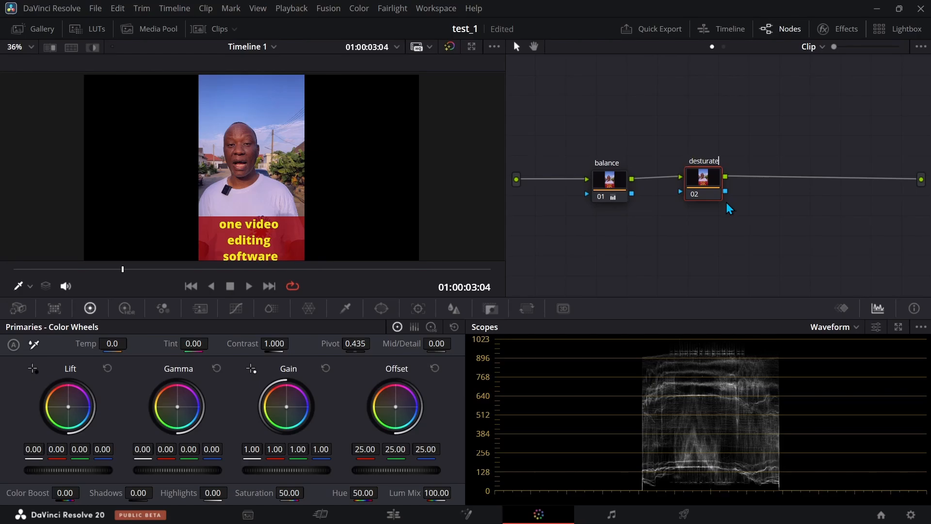
key(Return)
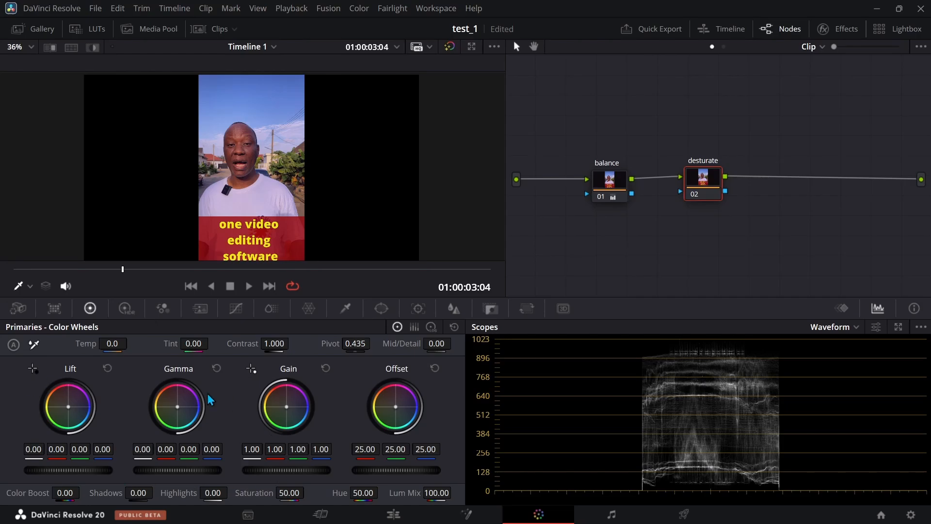
Step: Reduce the desturate node's Saturation to 41.80
drag(264, 491, 244, 491)
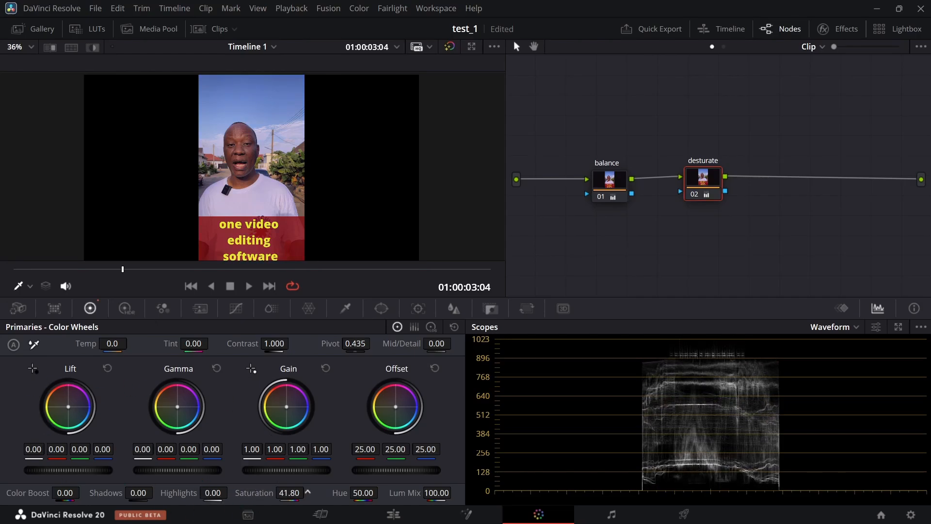
drag(713, 183, 717, 182)
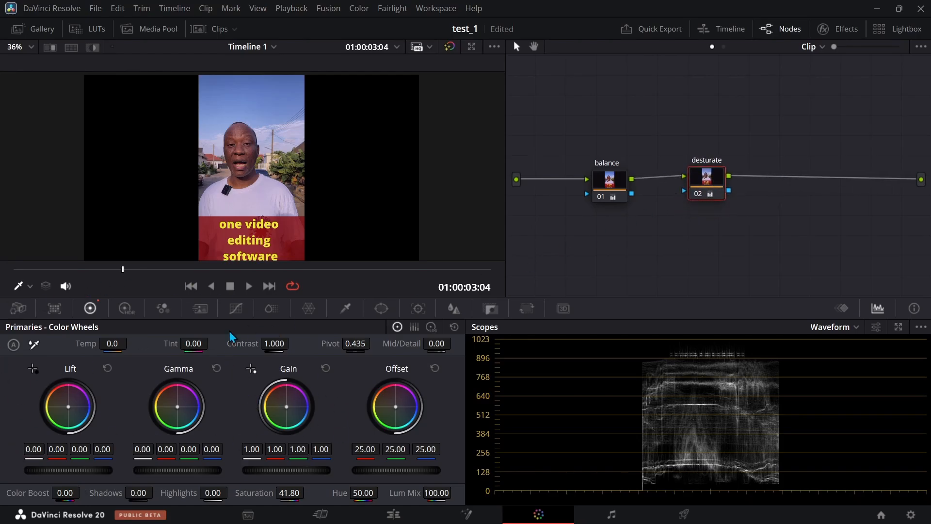
Step: Show the Custom curves, add a serial node after desturate and label it "curve bal"
click(237, 310)
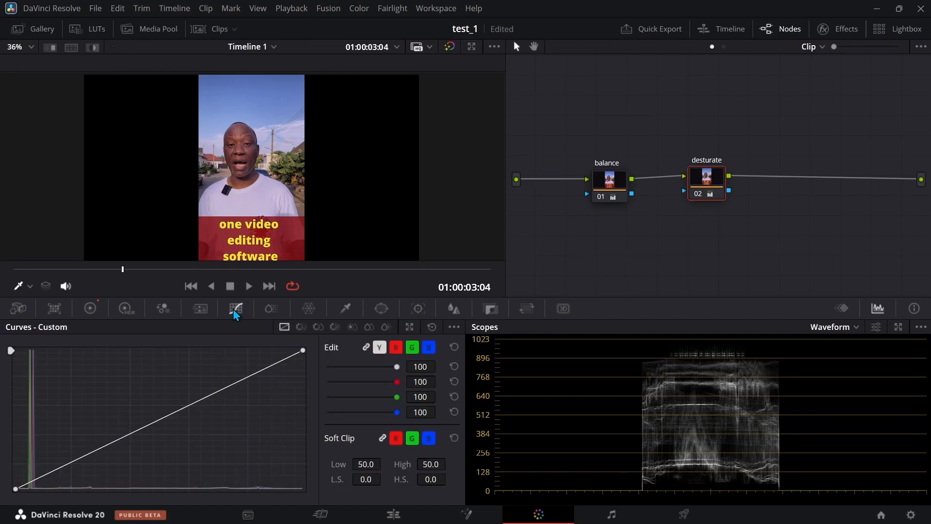
right_click(710, 181)
mouse_move(734, 237)
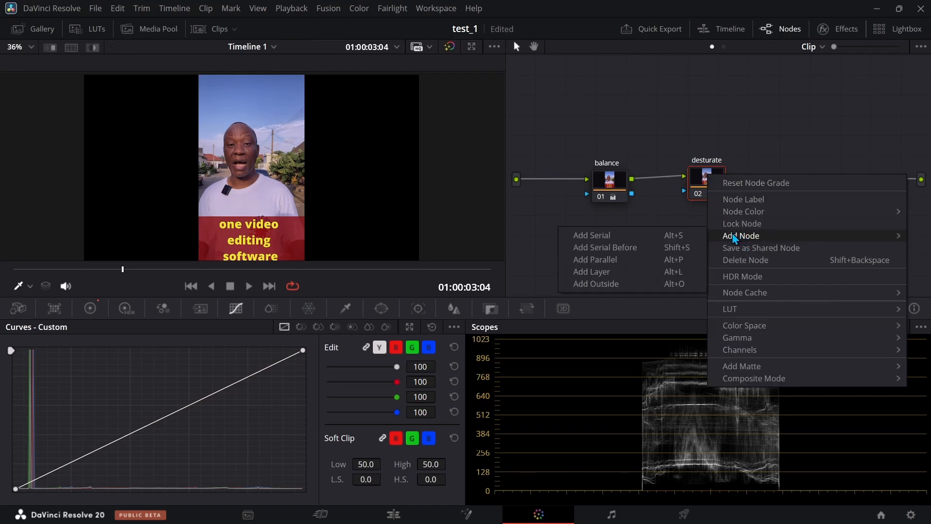
click(669, 235)
drag(742, 194, 800, 184)
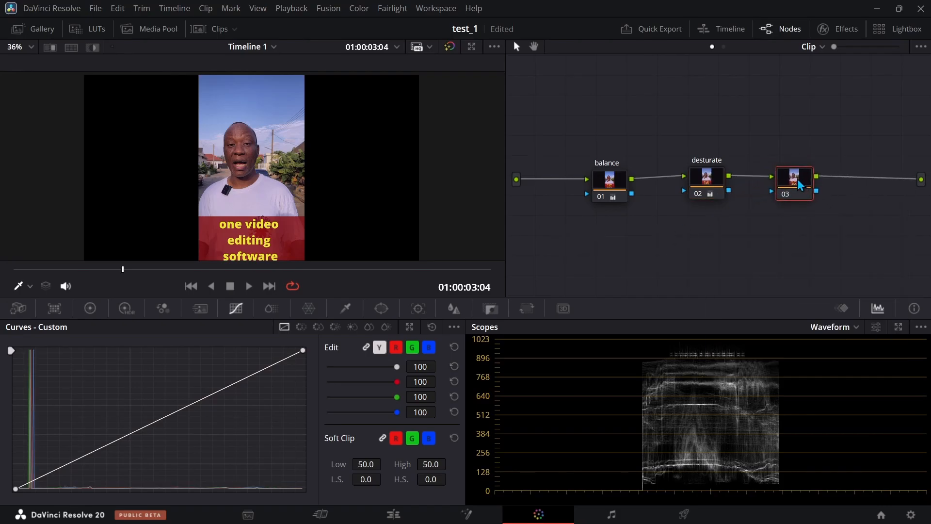
right_click(800, 184)
click(773, 202)
Step: Shape the curve bal node's linked custom curve into a gentle S with raised highlights, lowered shadows and a midtone point
click(251, 374)
drag(251, 377, 251, 374)
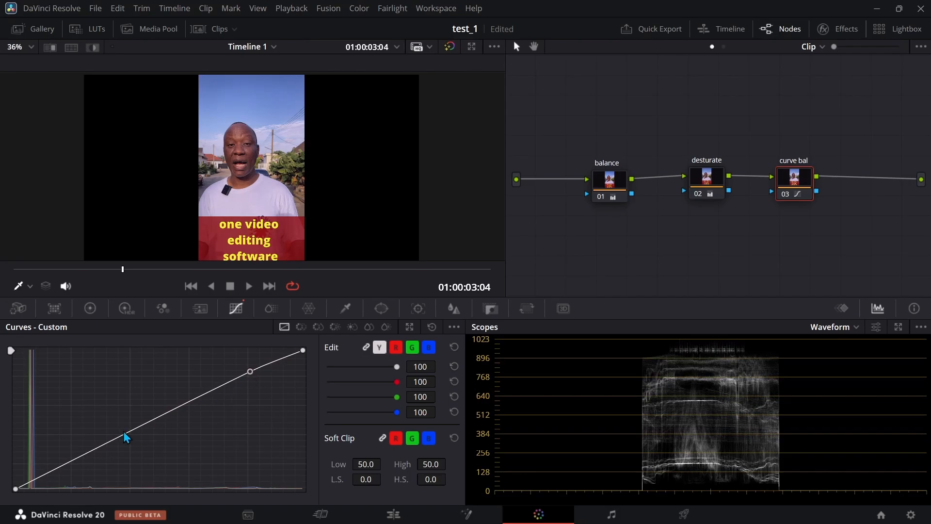
click(94, 449)
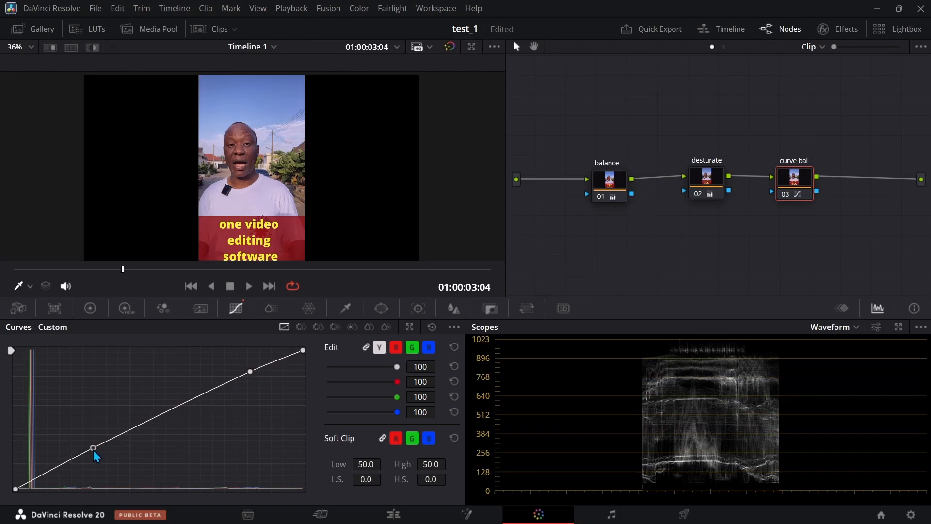
drag(94, 452, 98, 460)
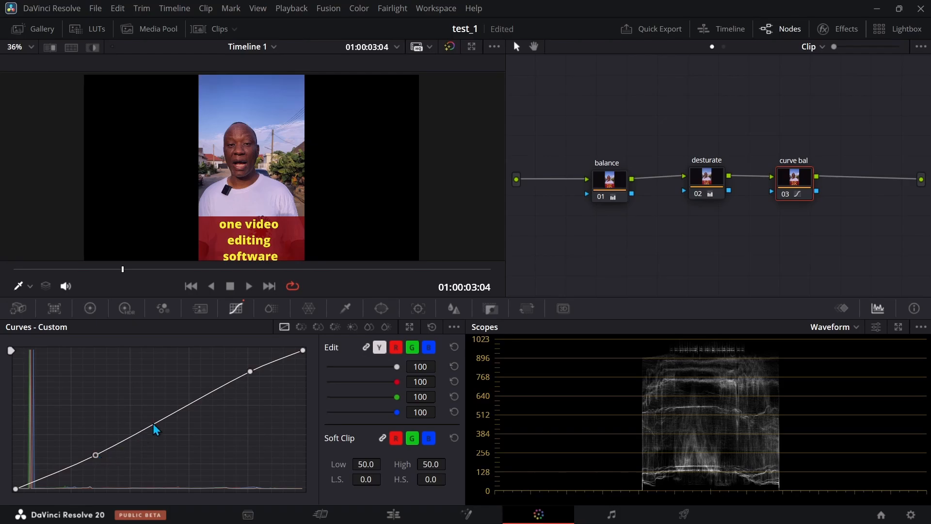
drag(173, 418, 174, 416)
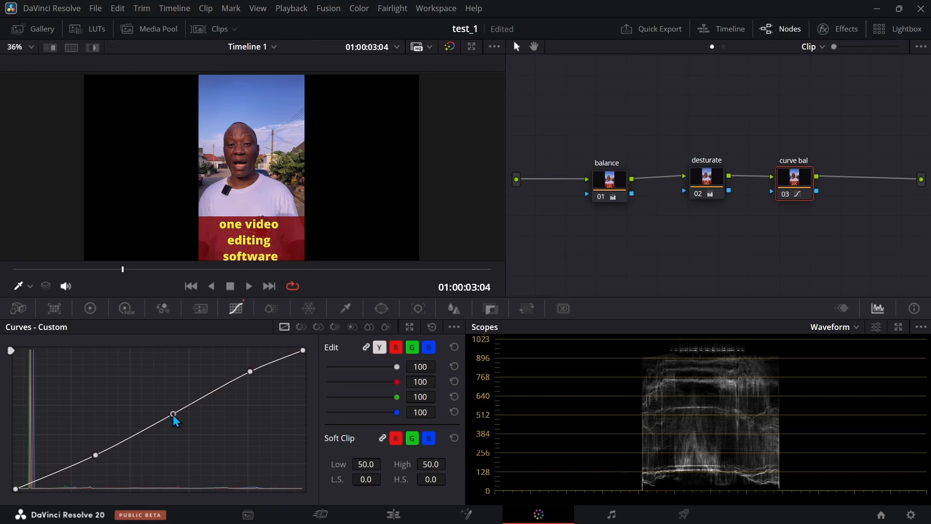
Step: Review the balance node's color wheel settings against the curve bal node's custom curve
click(596, 186)
click(789, 185)
click(619, 183)
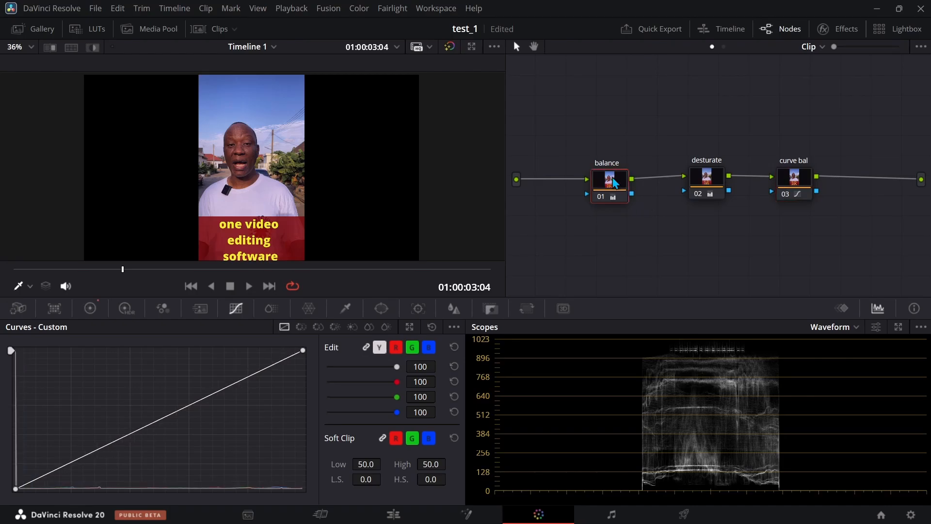
click(90, 310)
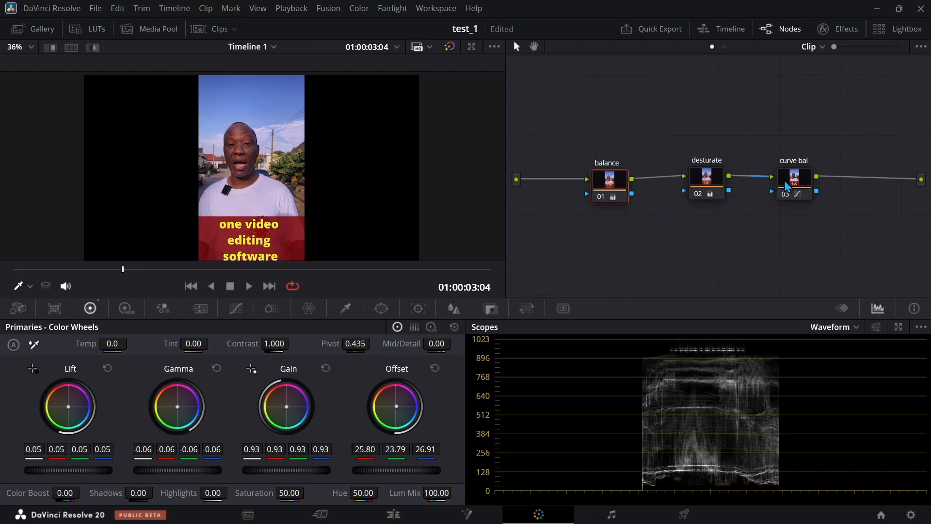
click(805, 180)
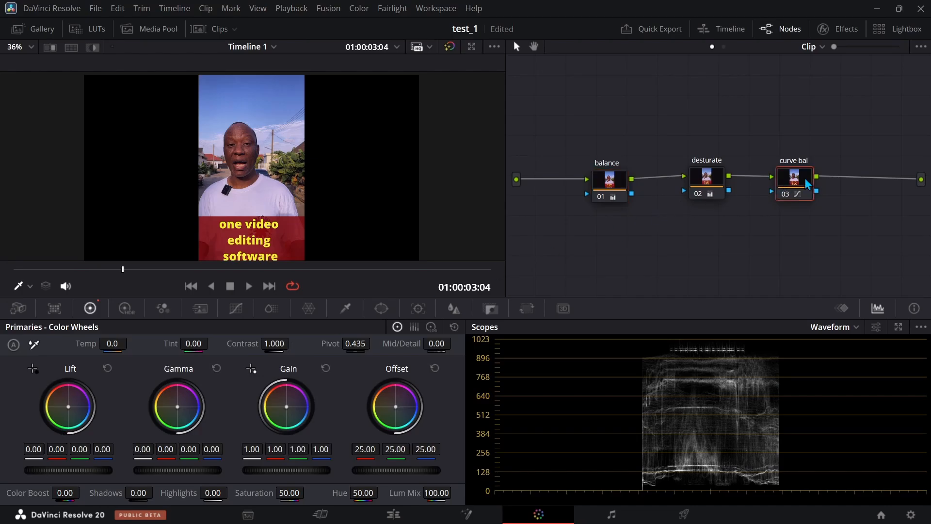
click(237, 309)
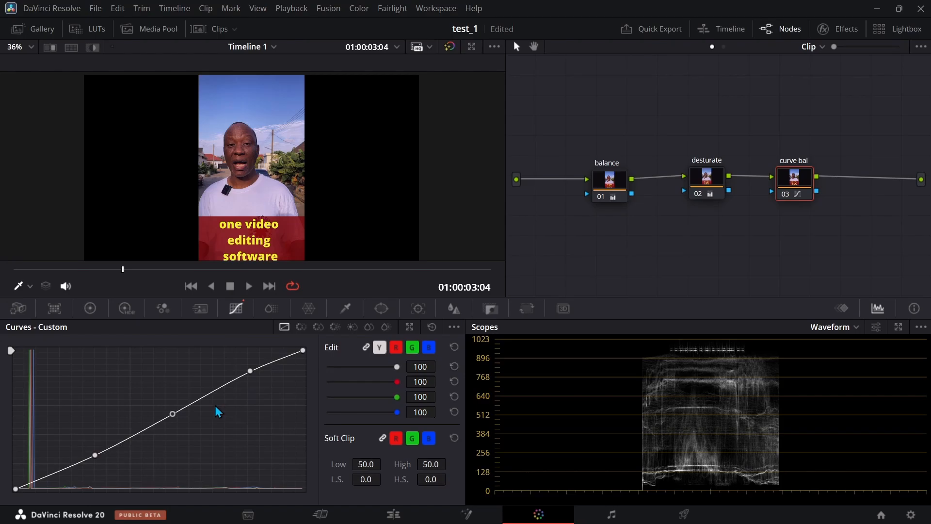
Step: Unlink the curve channels, pull the red curve's highlight point down slightly, and set the scope to Parade
click(366, 347)
click(396, 348)
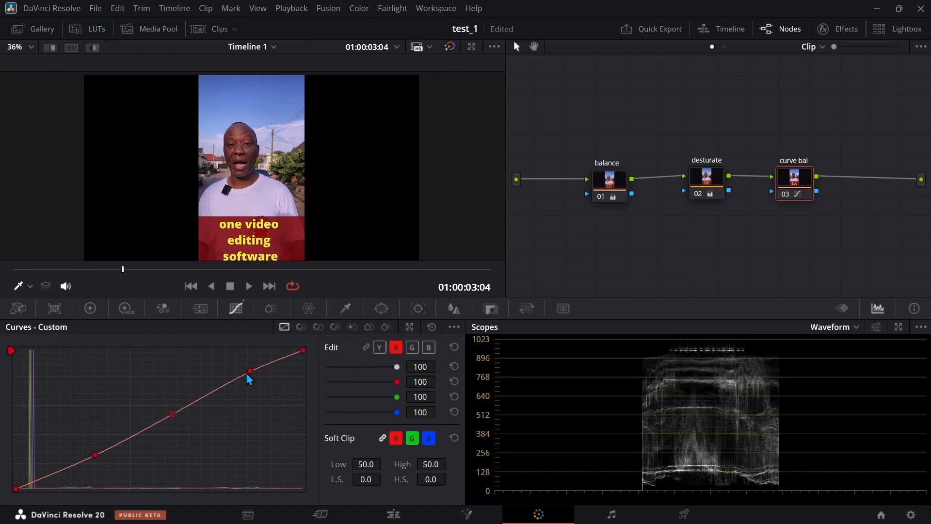
mouse_move(250, 372)
mouse_down()
mouse_move(262, 401)
mouse_move(252, 371)
mouse_move(262, 378)
mouse_up()
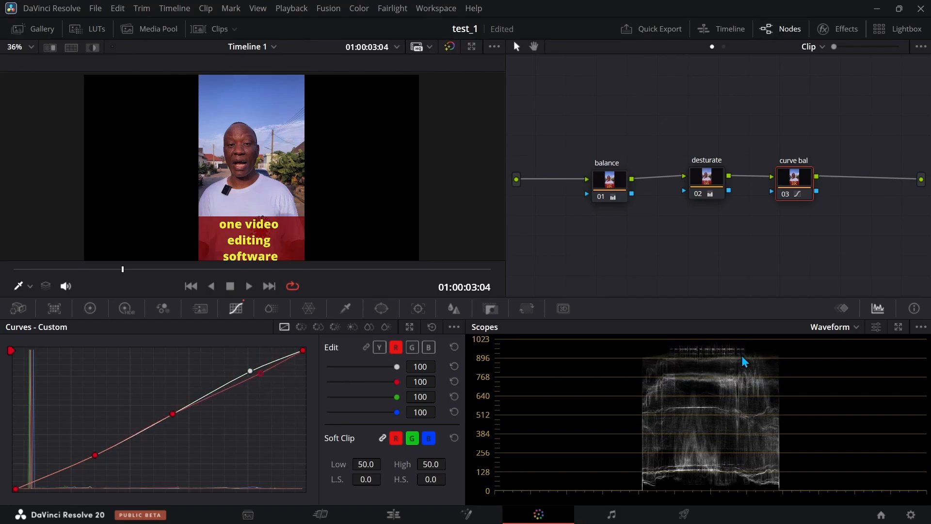
click(826, 330)
click(834, 348)
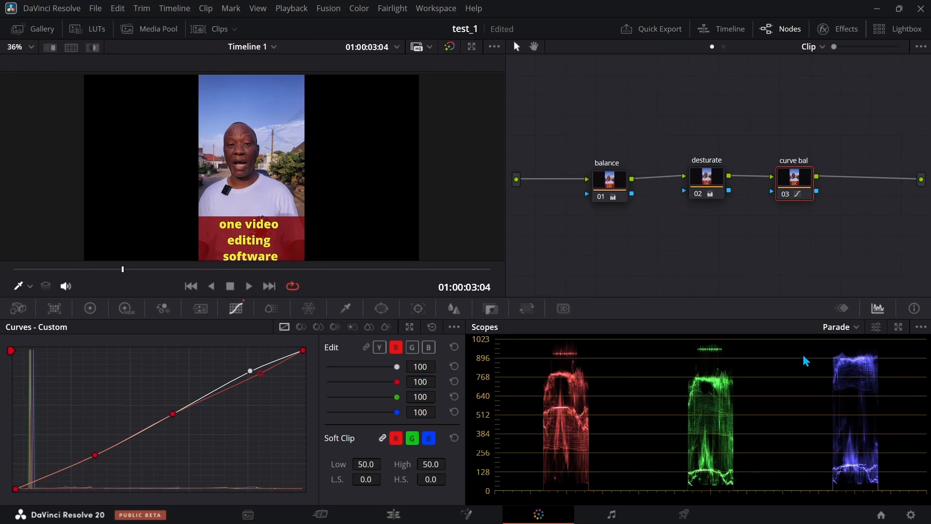
Step: Lower the blue curve's midtone, highlight and white points
click(429, 348)
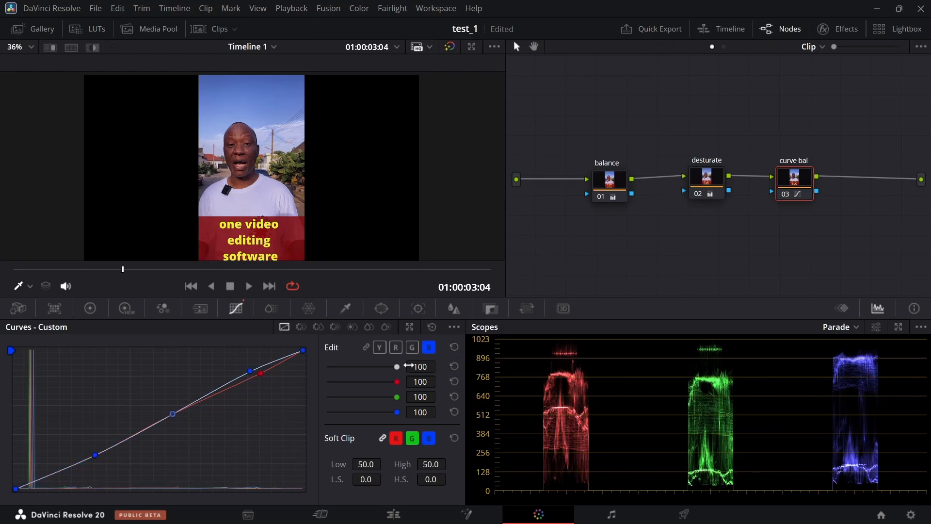
mouse_move(174, 417)
mouse_down()
mouse_move(184, 434)
mouse_move(179, 423)
mouse_up()
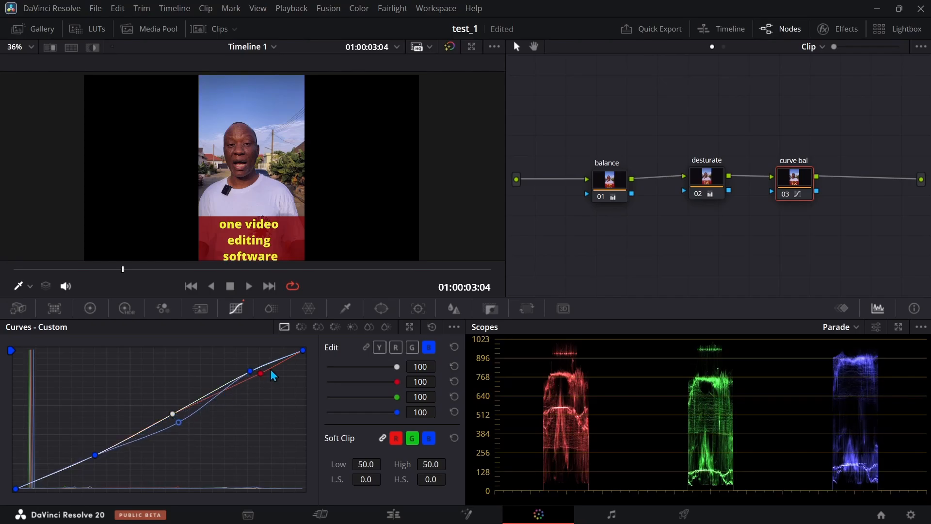
drag(301, 352, 253, 381)
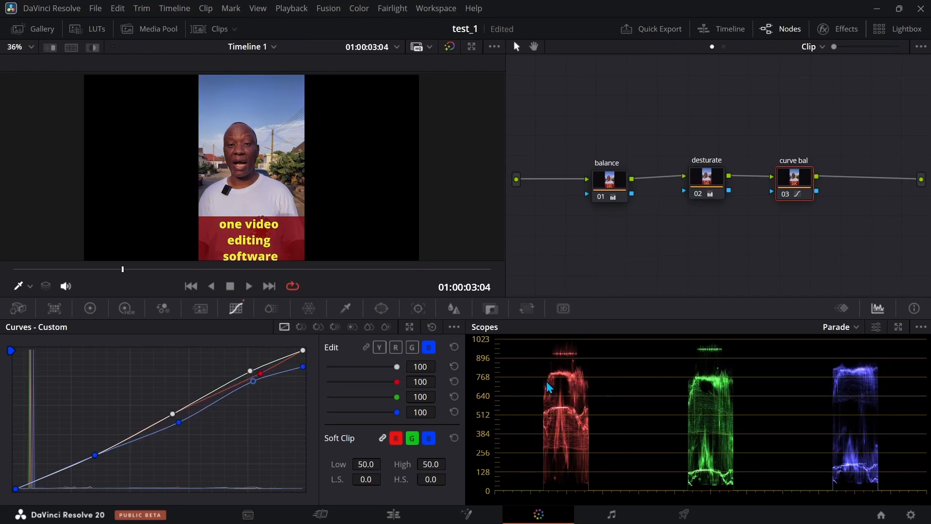
Step: Lower the red curve's midtone, shadow and white points slightly
click(396, 347)
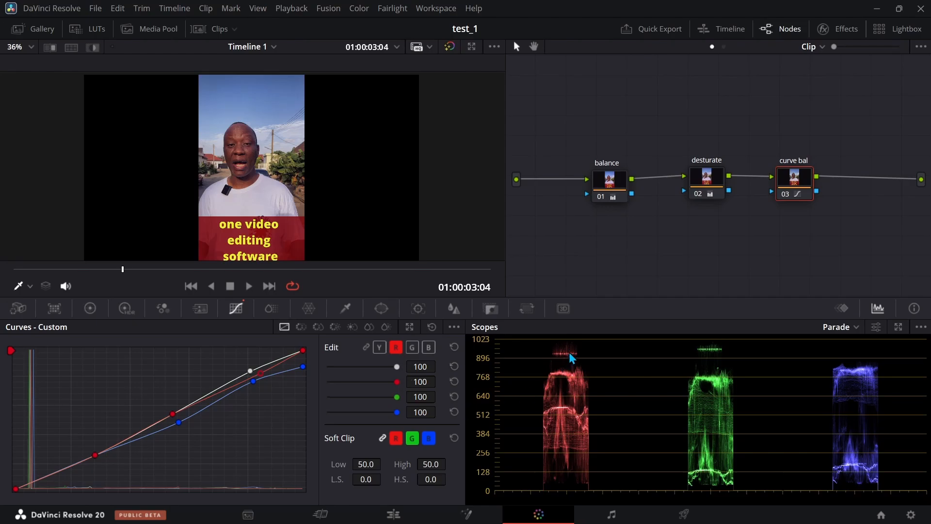
drag(173, 414, 175, 421)
drag(96, 457, 99, 459)
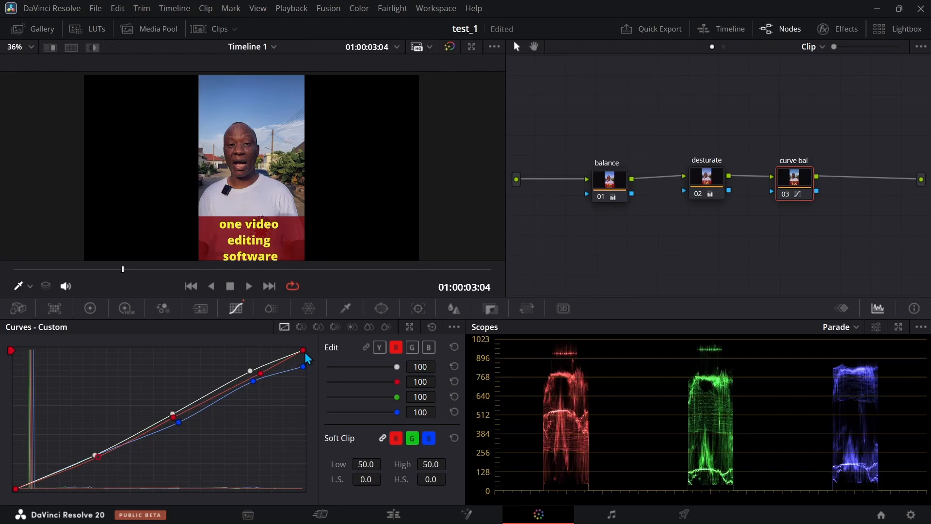
mouse_move(305, 358)
mouse_down()
mouse_move(314, 414)
mouse_move(298, 362)
mouse_up()
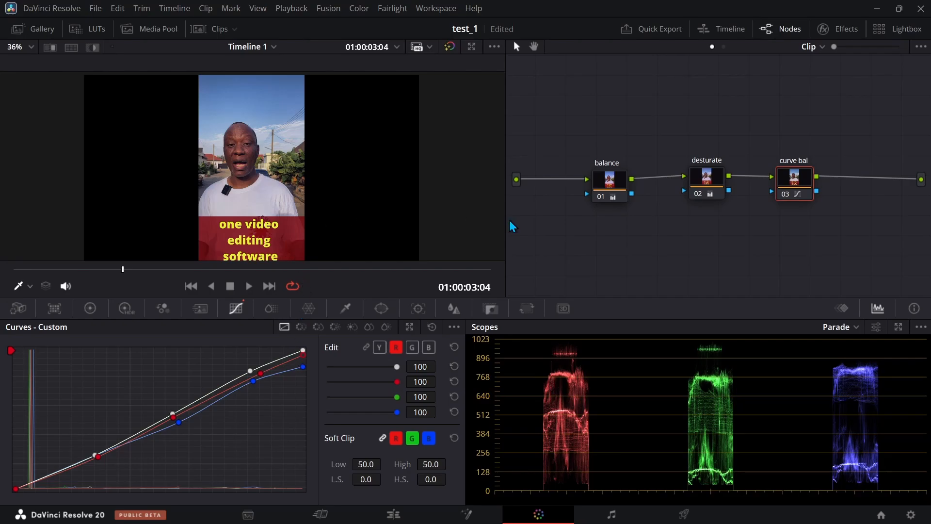
Step: Stagger the nodes with balance and curve bal above desturate, and display the timeline's clip thumbnails
drag(621, 233, 595, 223)
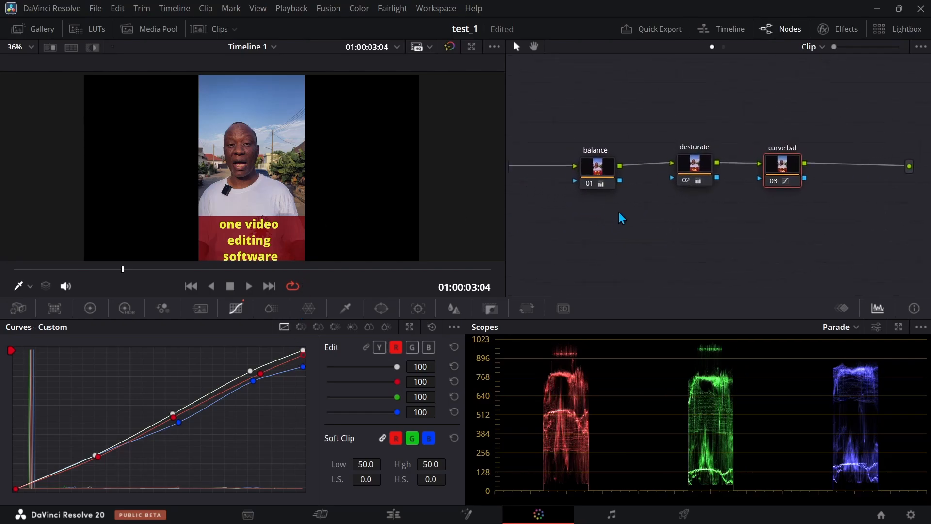
drag(600, 168, 578, 125)
drag(694, 172, 679, 239)
drag(779, 181, 775, 141)
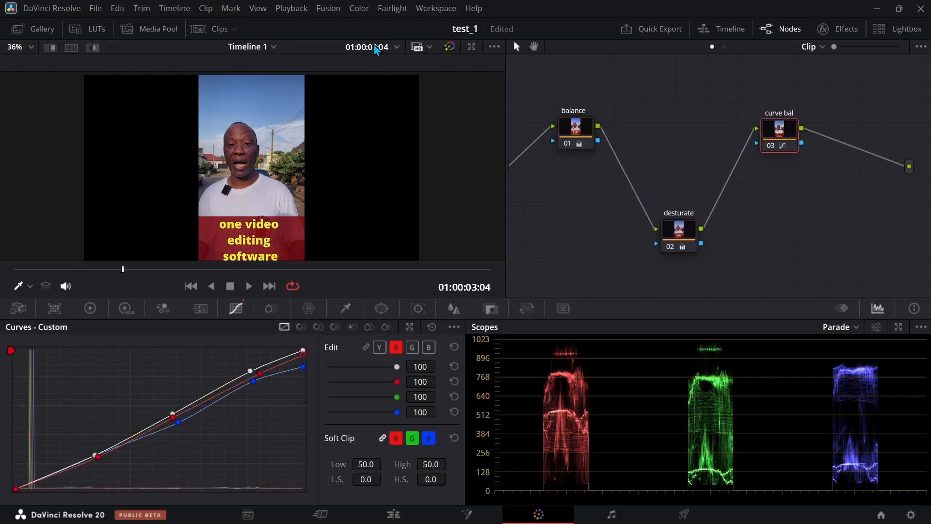
click(200, 29)
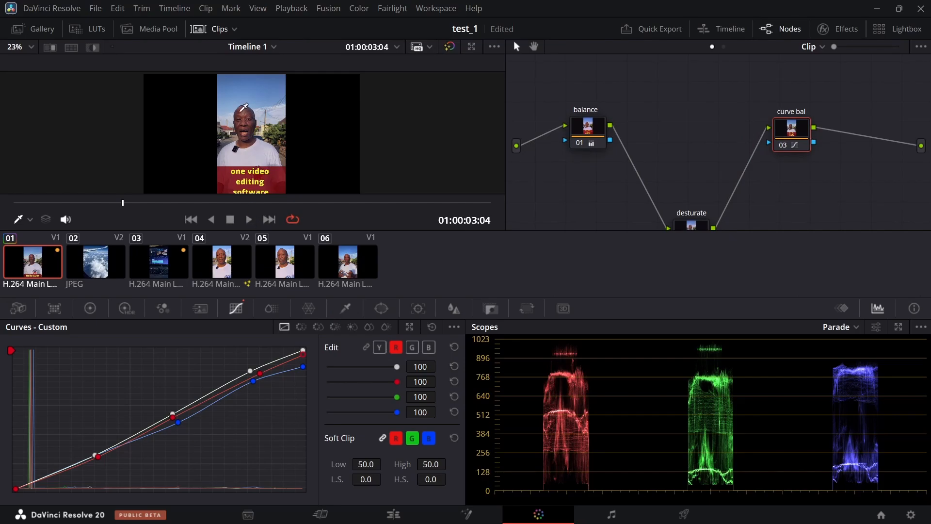
Step: Grab a still of the graded clip 01 into the gallery and scrub back to 01:00:02:08
click(42, 29)
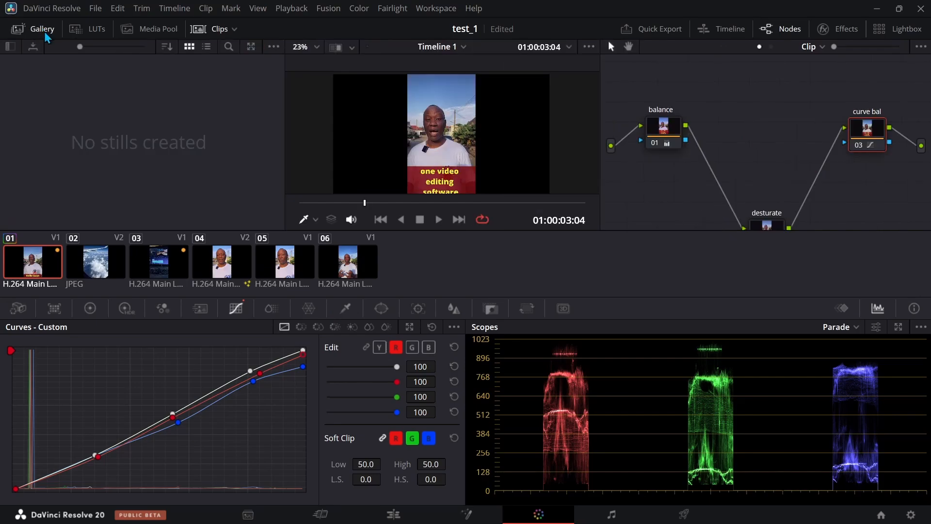
right_click(454, 120)
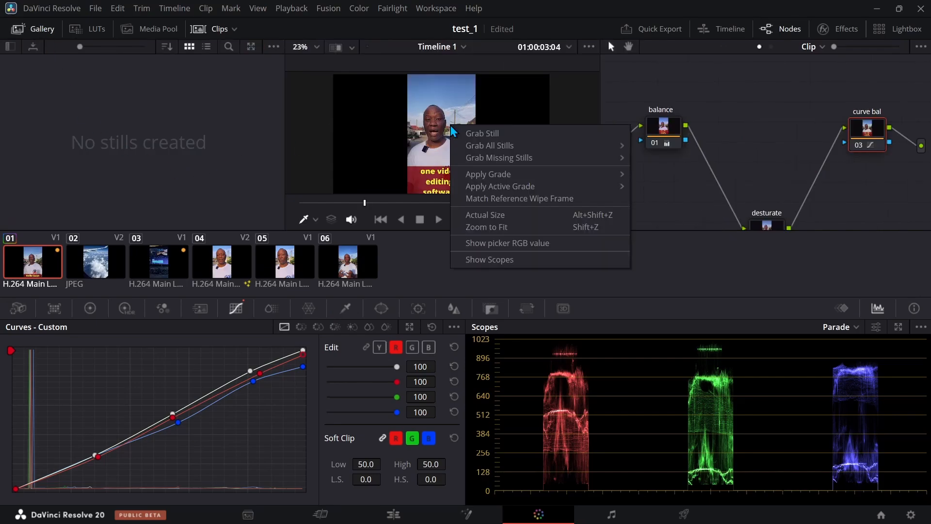
click(461, 129)
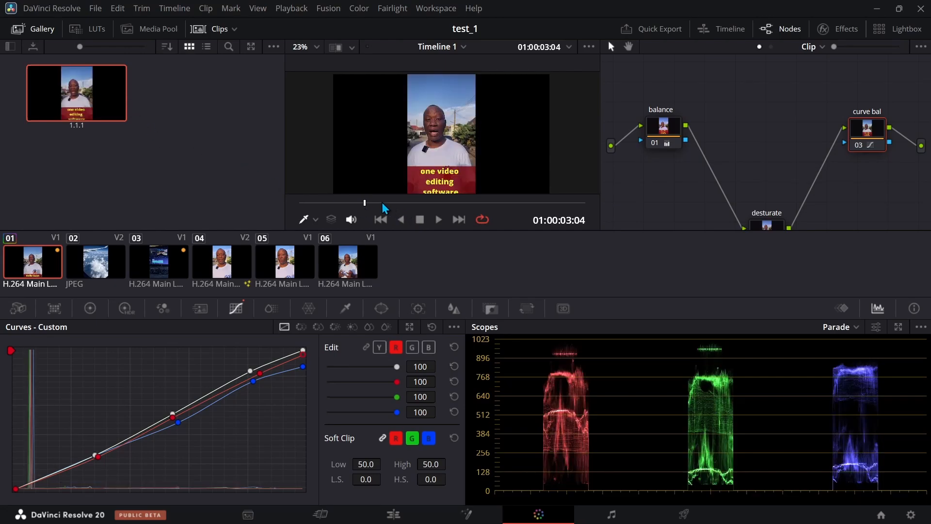
drag(369, 210, 348, 208)
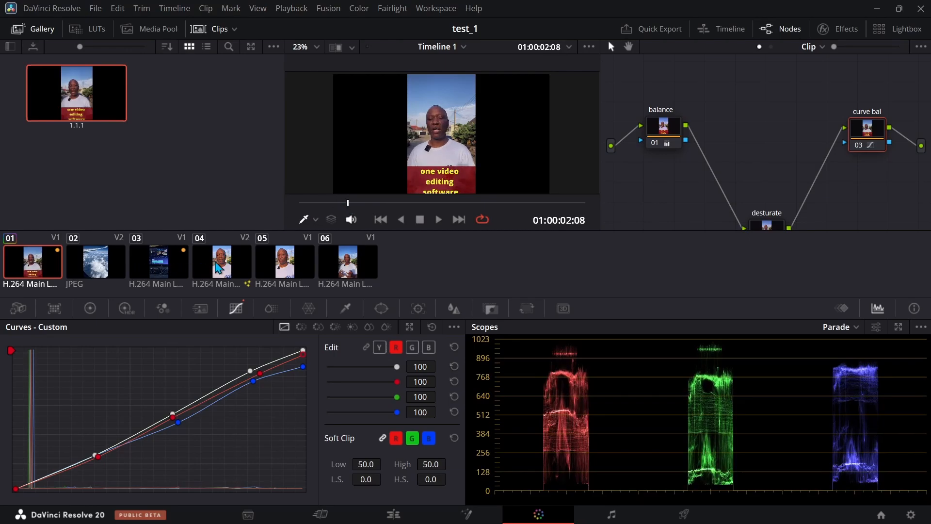
Step: Apply clip 01's grade to clips 04 and 05
click(223, 264)
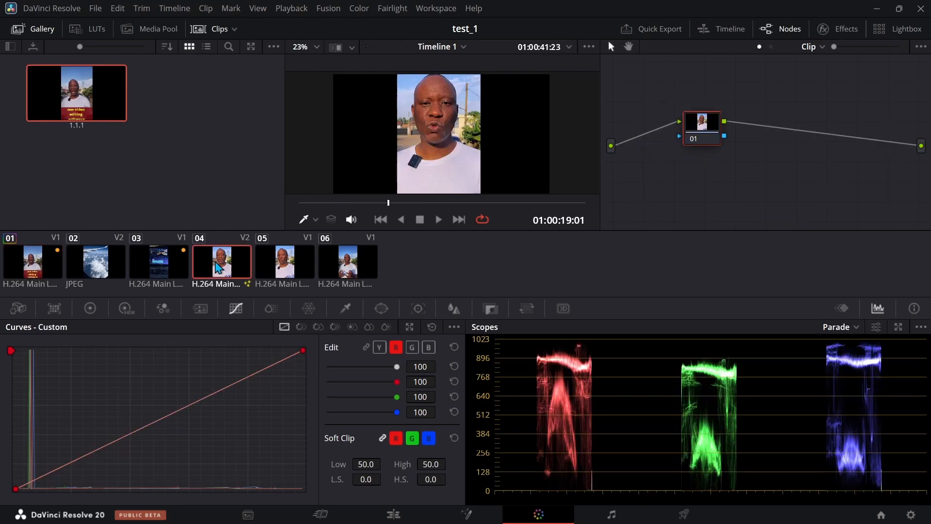
right_click(35, 270)
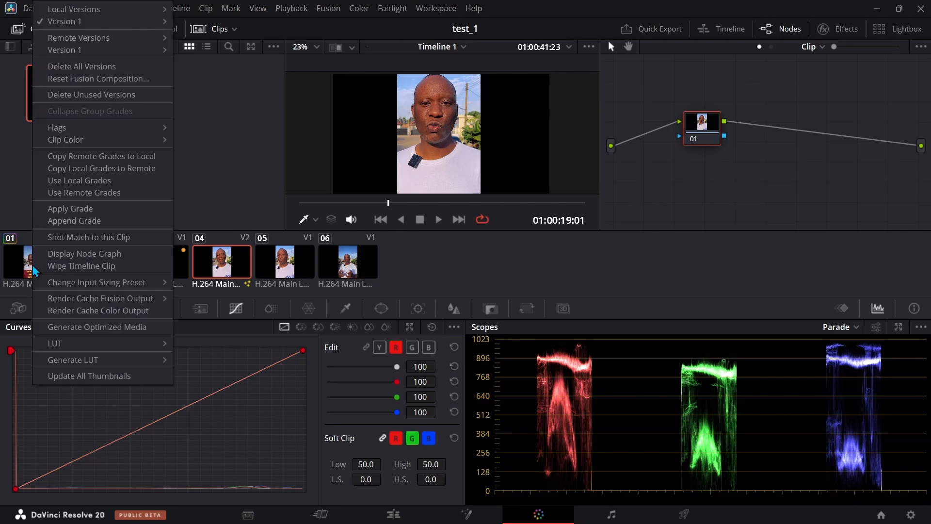
click(64, 212)
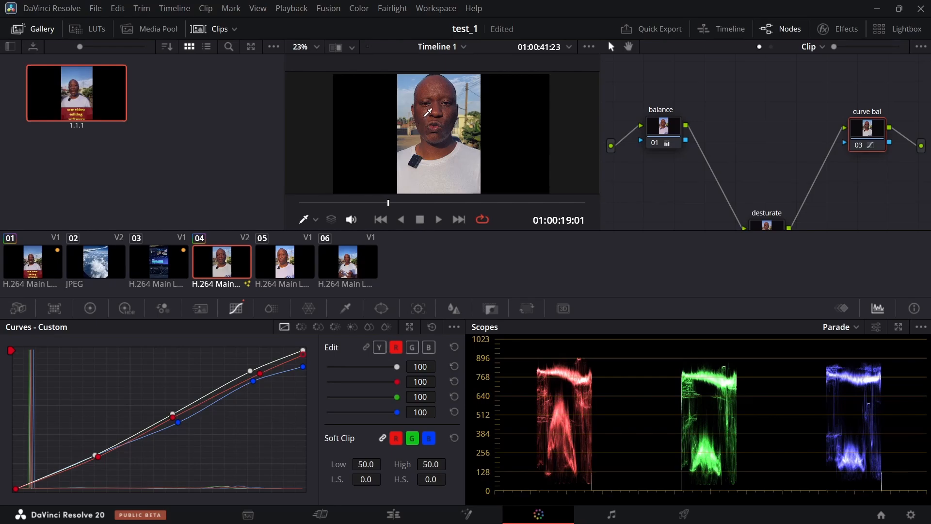
click(282, 267)
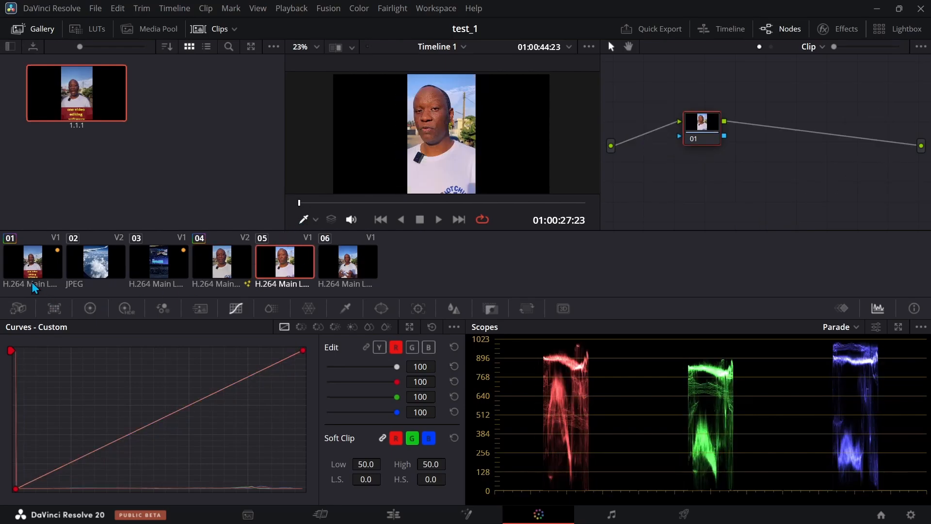
right_click(36, 266)
click(70, 214)
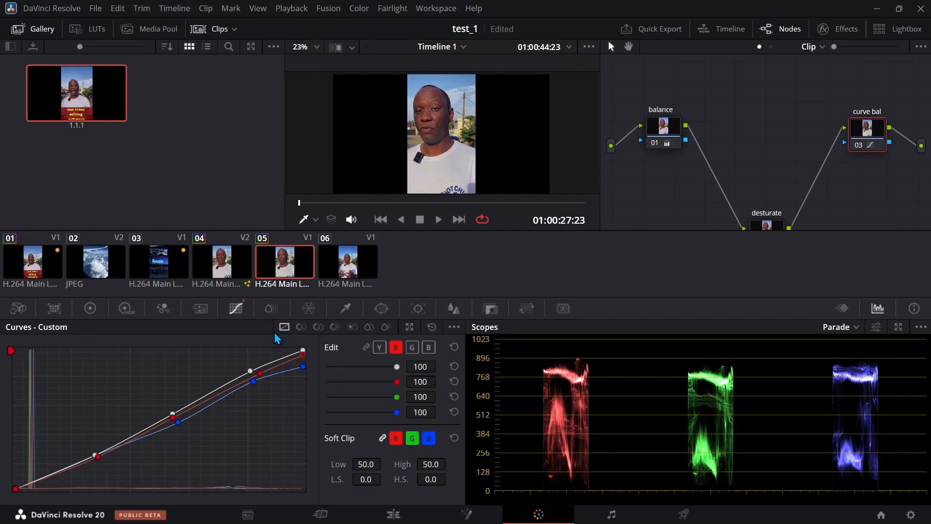
Step: Line up desturate with curve bal in clip 05's node graph and add a serial node between them
click(382, 308)
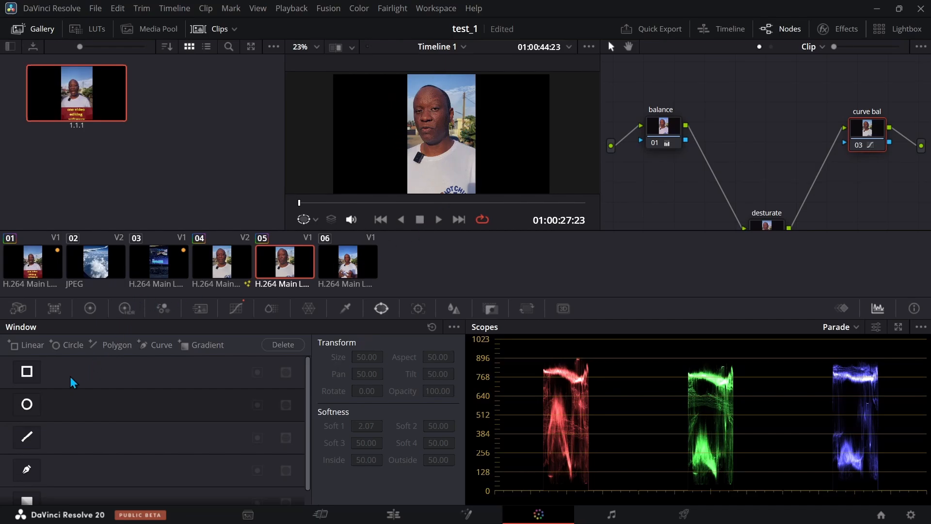
drag(842, 145, 734, 128)
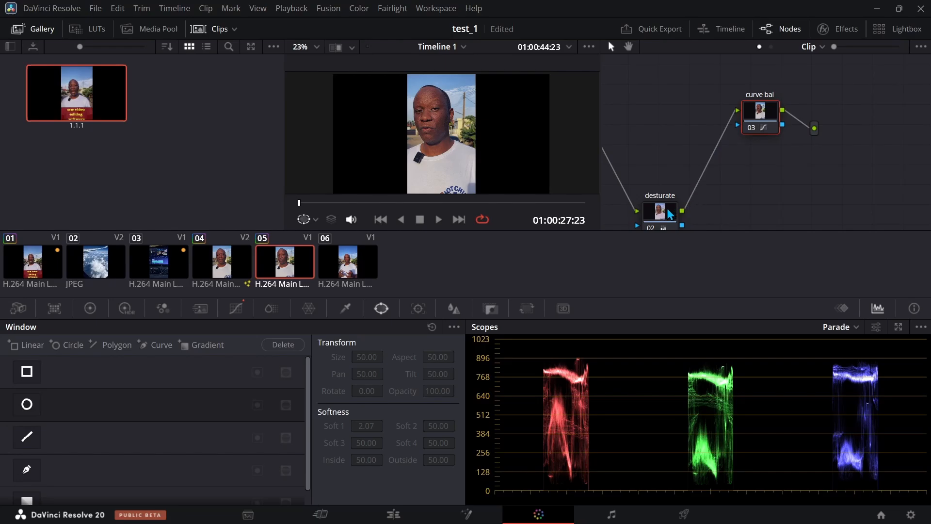
drag(672, 213, 620, 110)
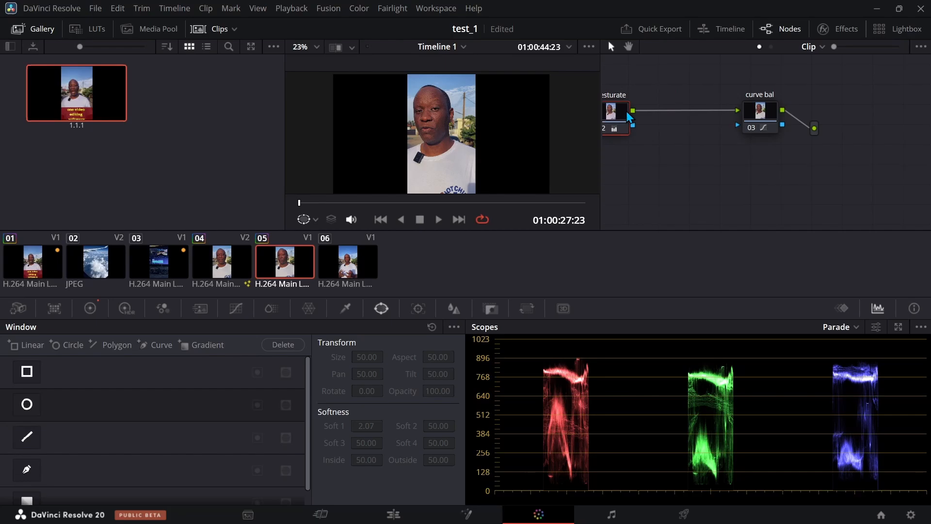
key(alt+s)
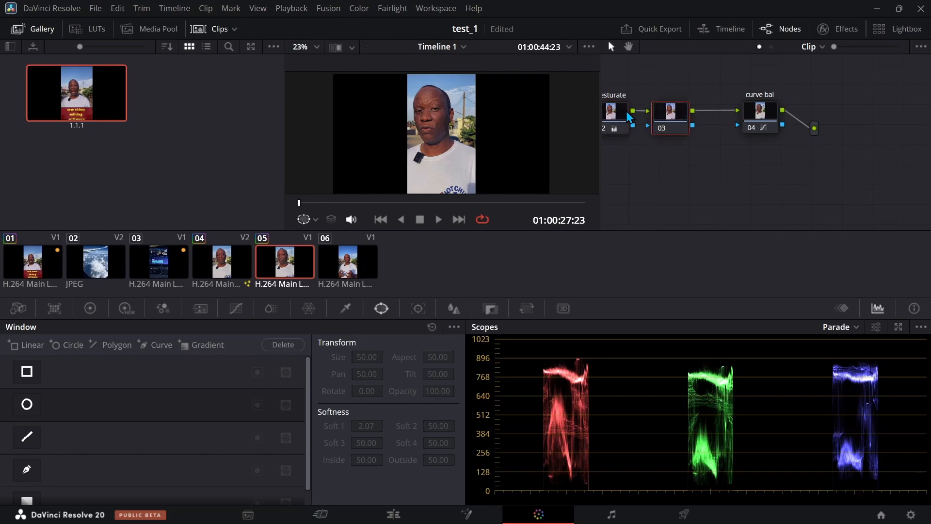
drag(671, 114, 683, 115)
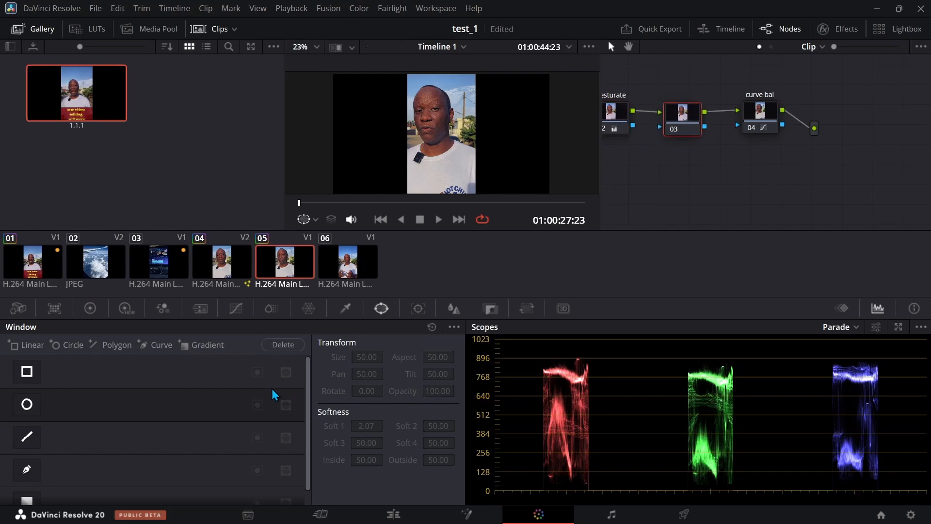
Step: Draw a closed curve window around the man's head, shoulders and torso on node 03
scroll(78, 431, down, 1)
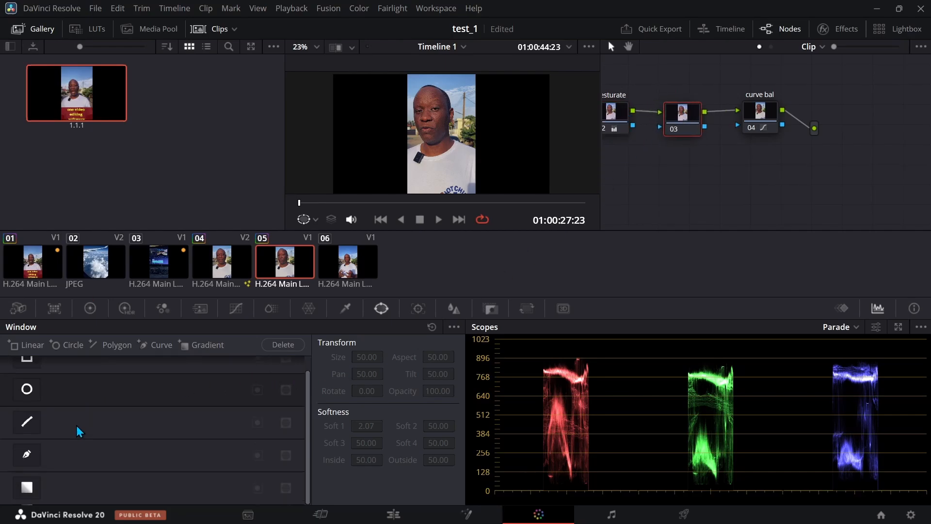
click(25, 456)
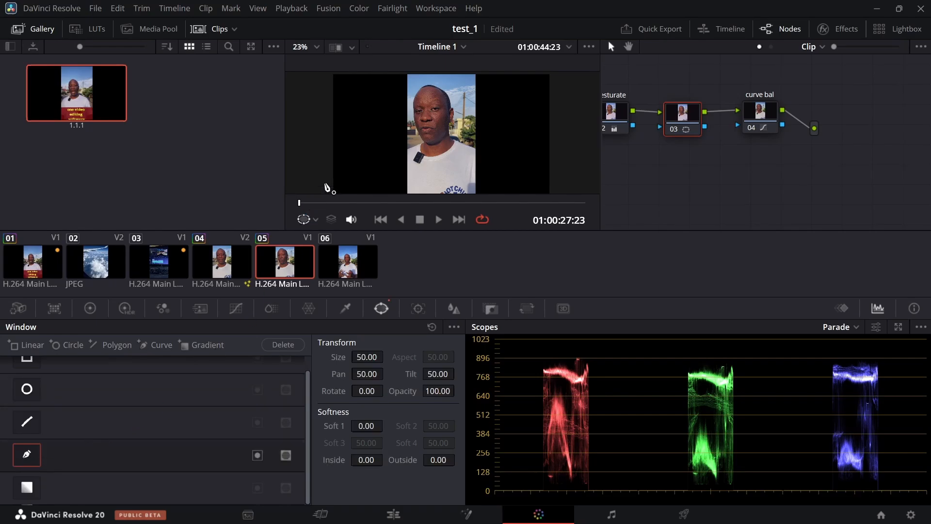
click(424, 140)
click(412, 110)
click(424, 85)
click(447, 92)
click(452, 138)
click(483, 152)
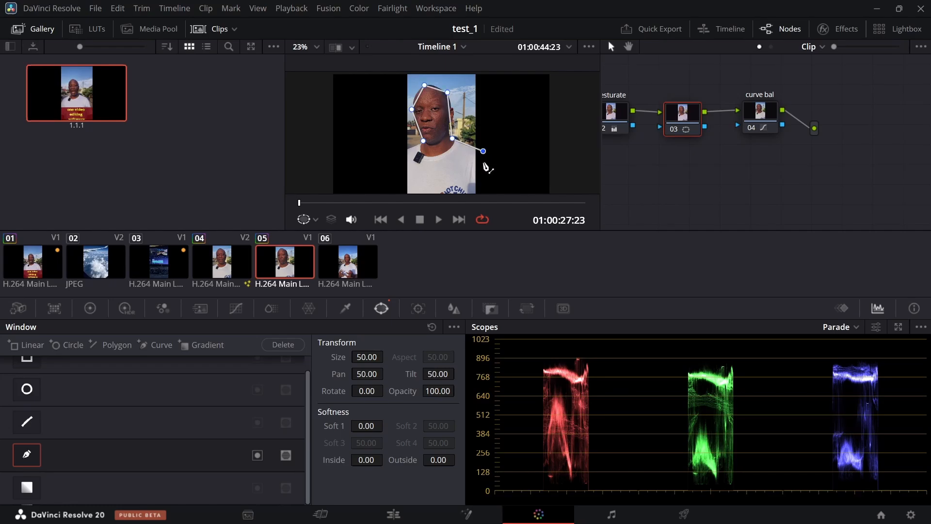
click(483, 192)
click(382, 180)
click(390, 148)
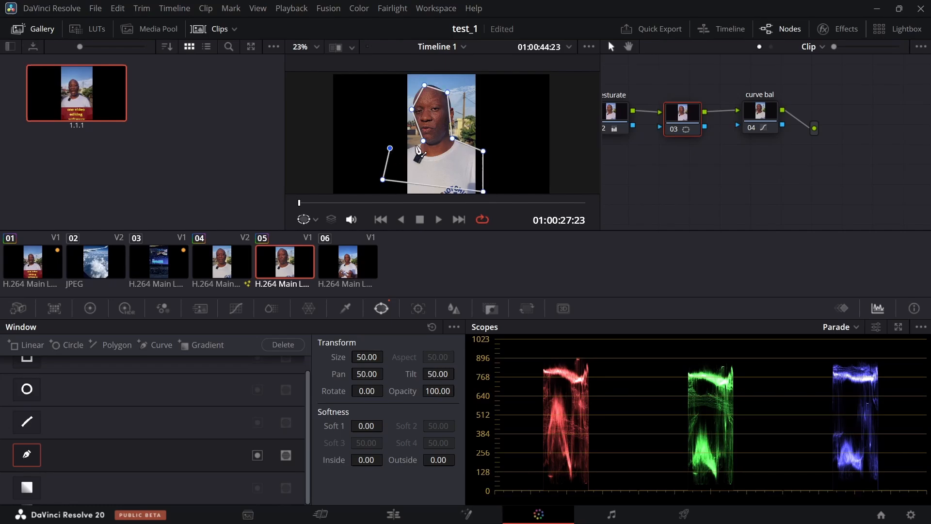
click(423, 141)
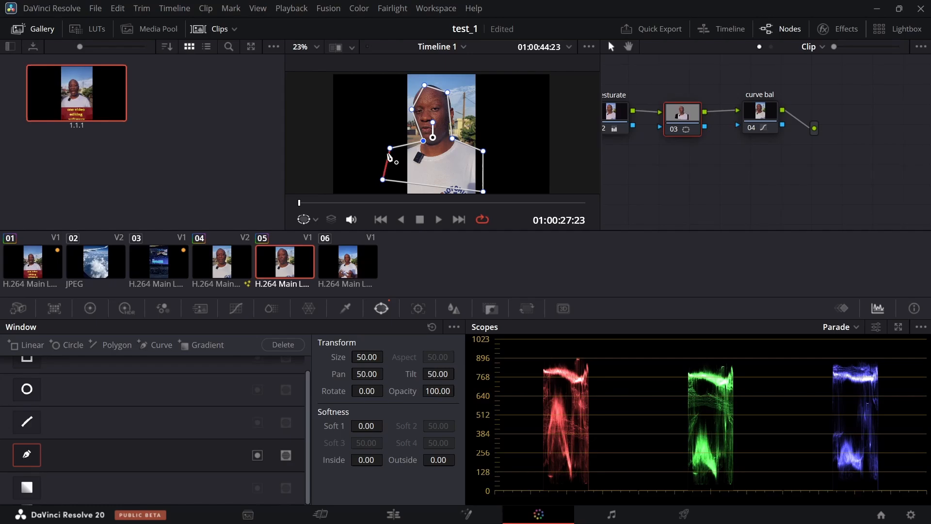
Step: Refine the curve window with extra points around the head and neck, and shift it down to a tilt of 49.80
drag(681, 122, 679, 113)
scroll(679, 113, down, 1)
scroll(679, 112, up, 1)
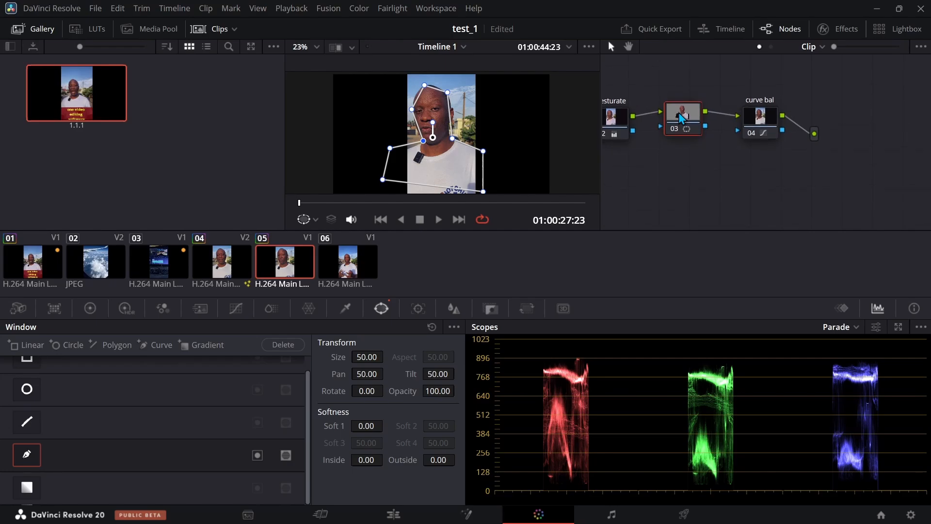
scroll(679, 113, down, 1)
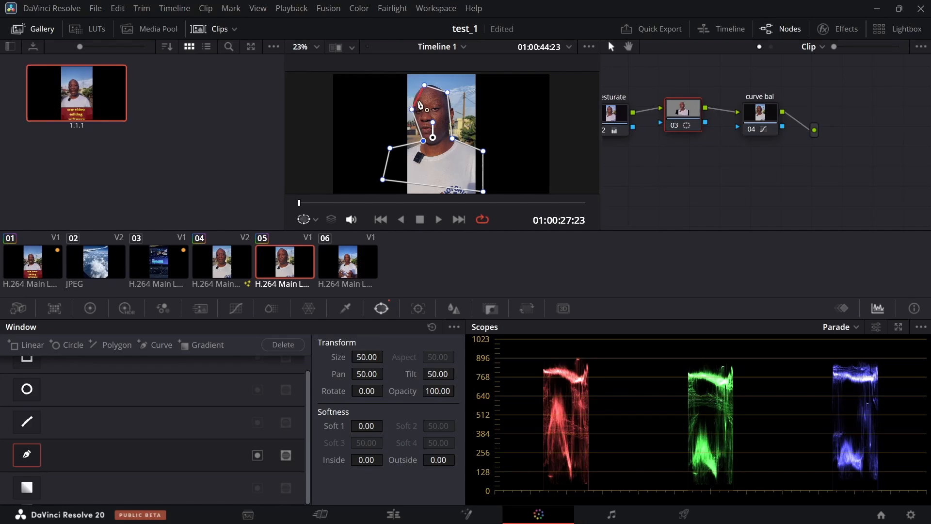
drag(418, 98, 414, 95)
click(433, 88)
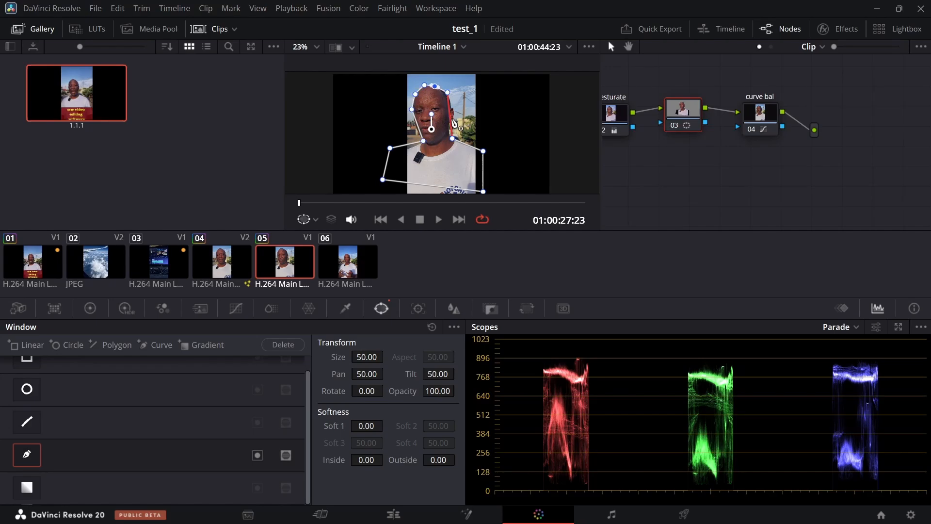
click(455, 118)
drag(453, 139, 450, 139)
click(416, 136)
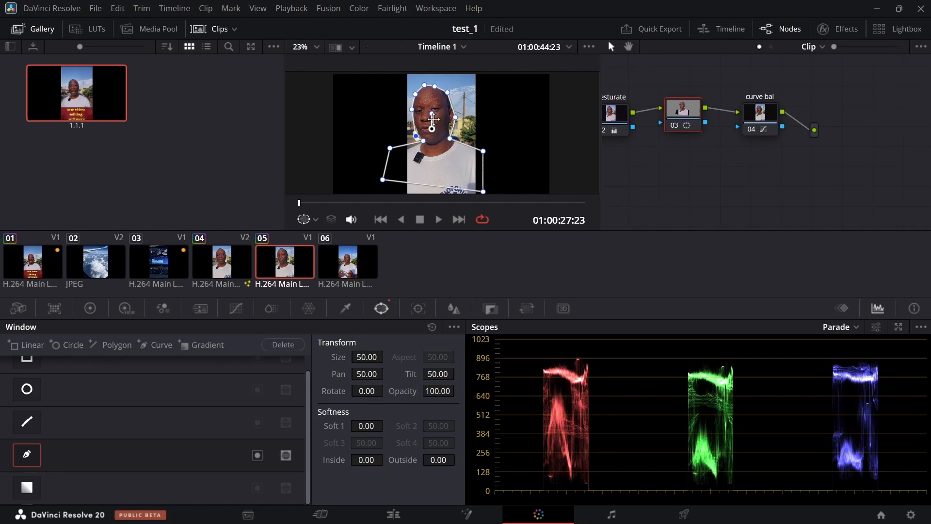
drag(435, 118, 433, 122)
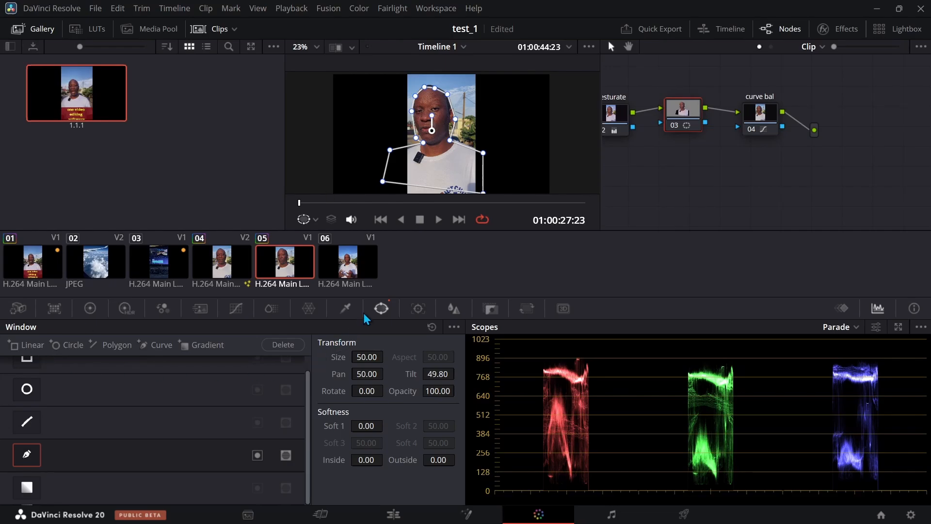
Step: Track the window forward from the clip's first frame to about 01:00:46:10, and scrub back to 01:00:45:11 to check it
click(418, 313)
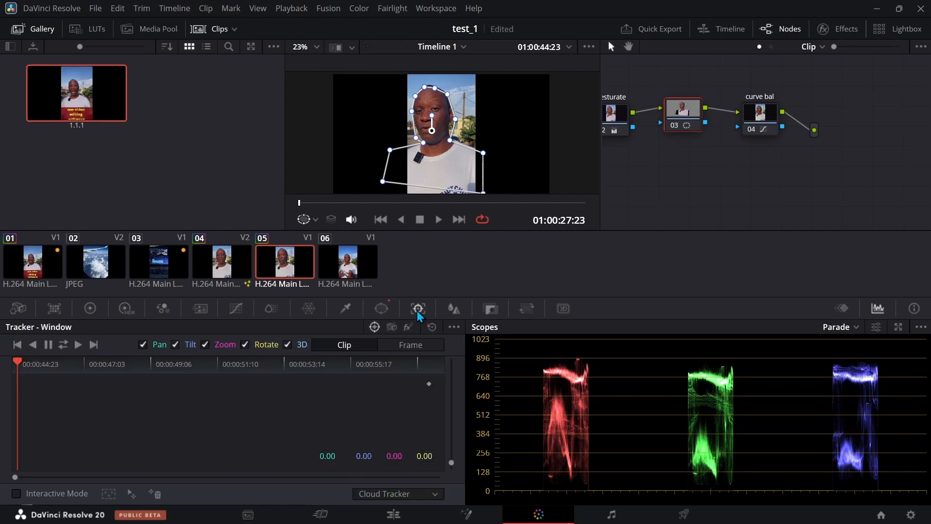
click(78, 344)
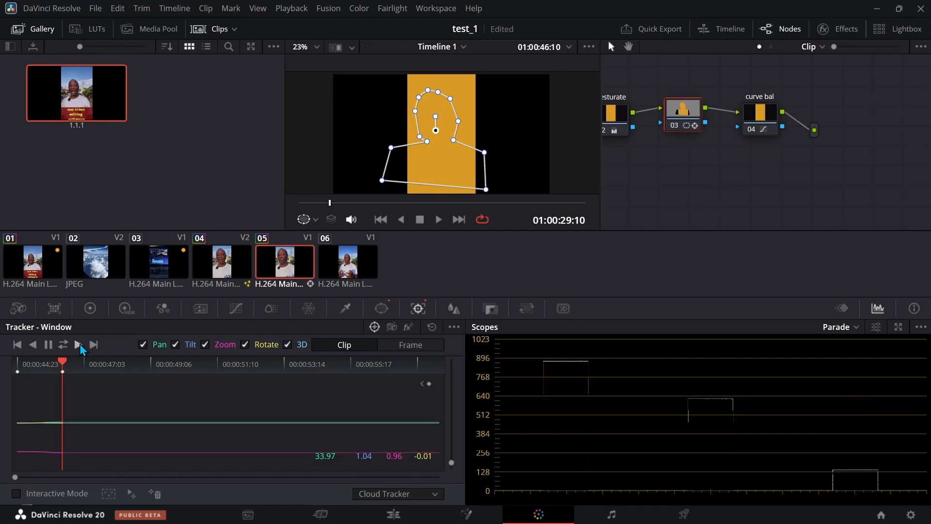
drag(62, 361, 36, 369)
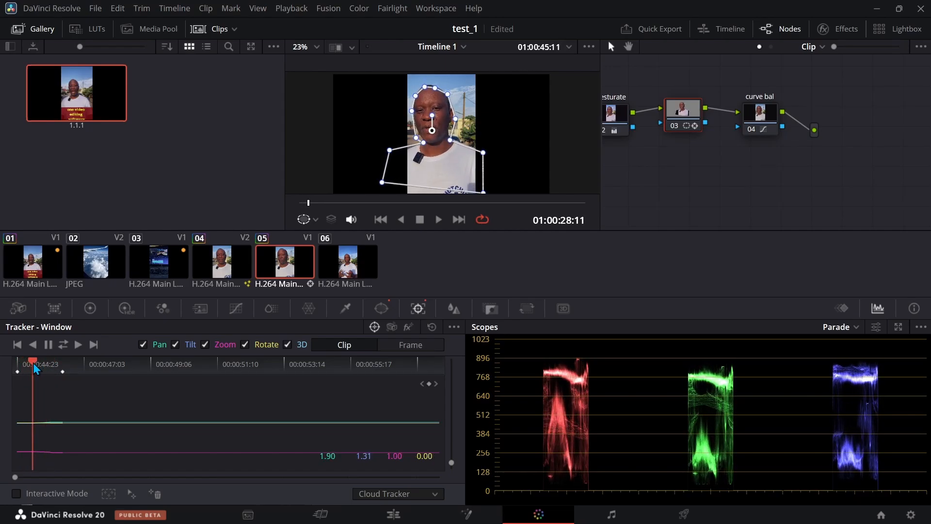
click(386, 311)
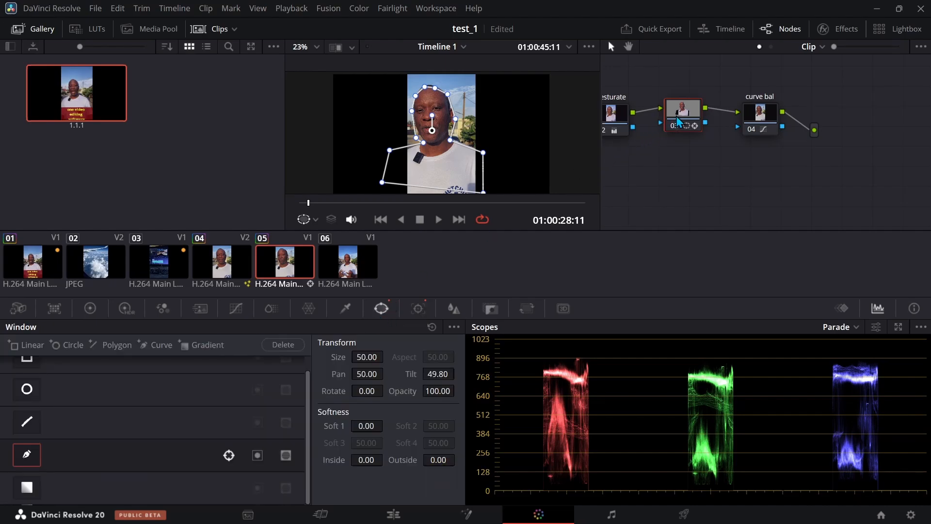
Step: Raise the saturation of clip 05's desturate node to 50.00
click(612, 117)
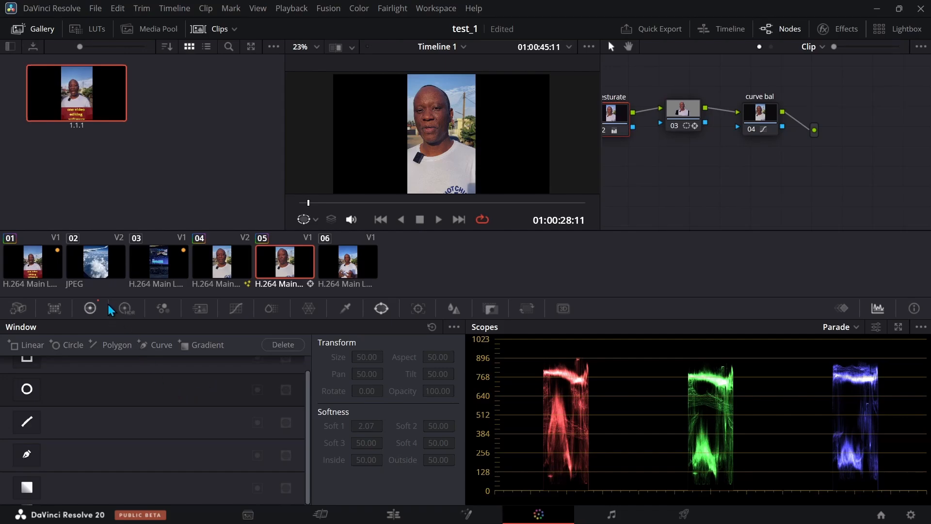
click(90, 308)
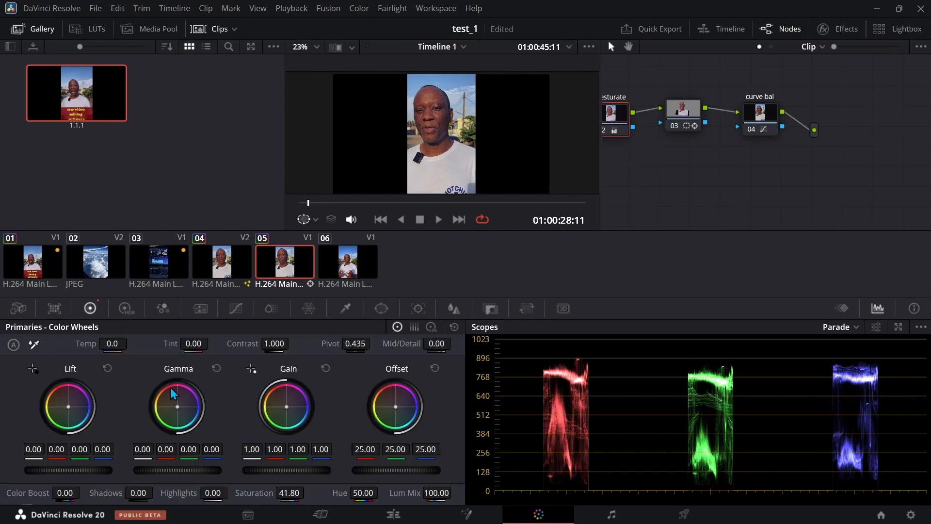
drag(277, 490, 313, 493)
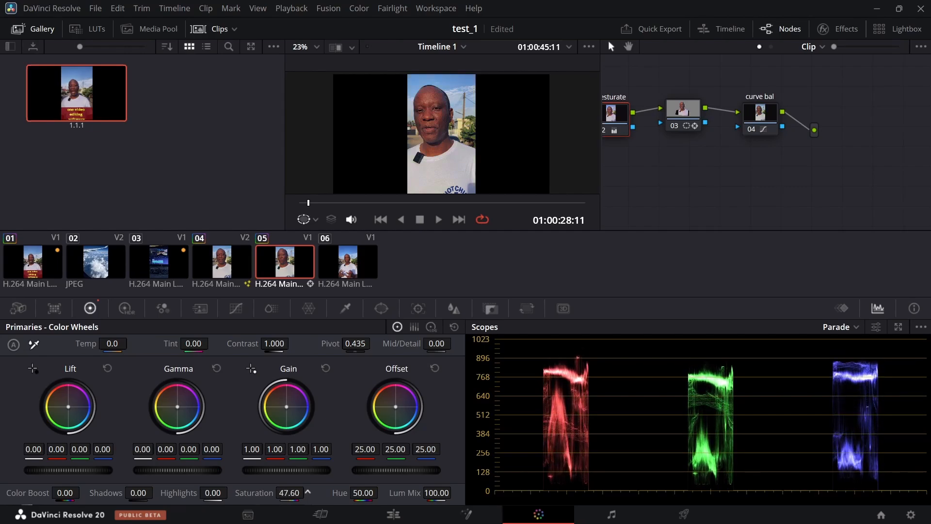
Step: Place node 03 slightly below its neighbours and display its curve window settings
click(691, 119)
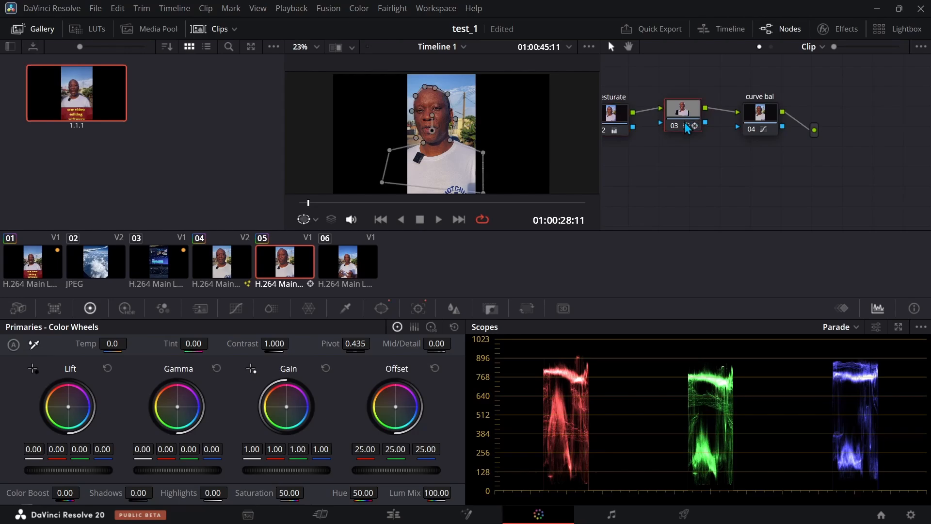
mouse_move(686, 114)
mouse_down()
mouse_move(682, 157)
mouse_move(684, 128)
mouse_up()
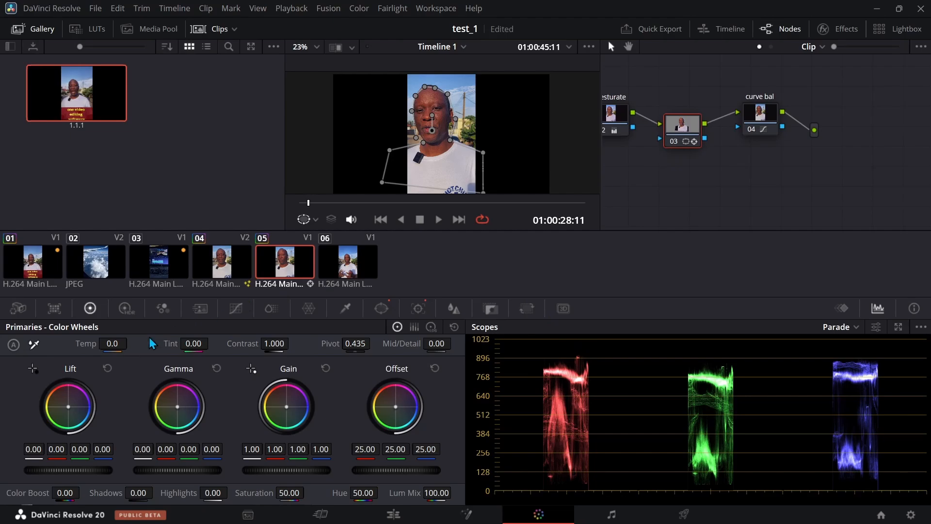
click(279, 313)
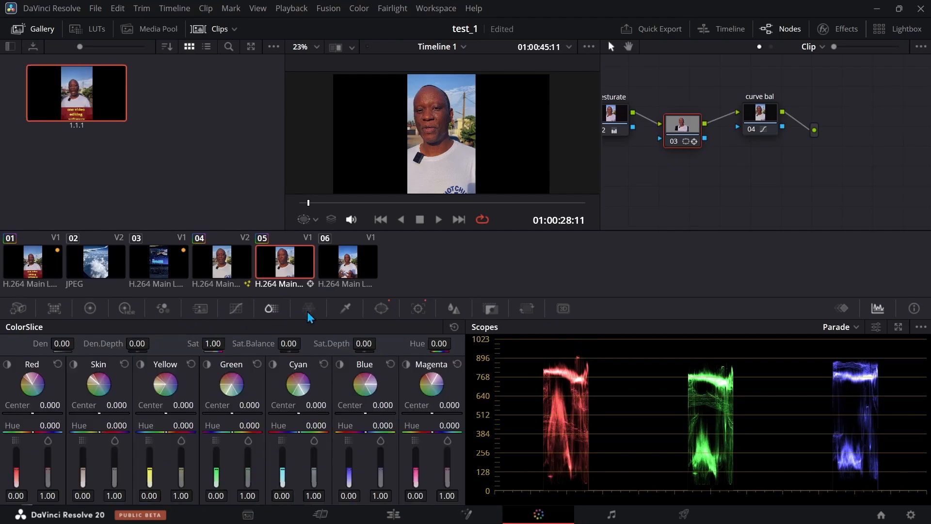
click(346, 310)
click(382, 310)
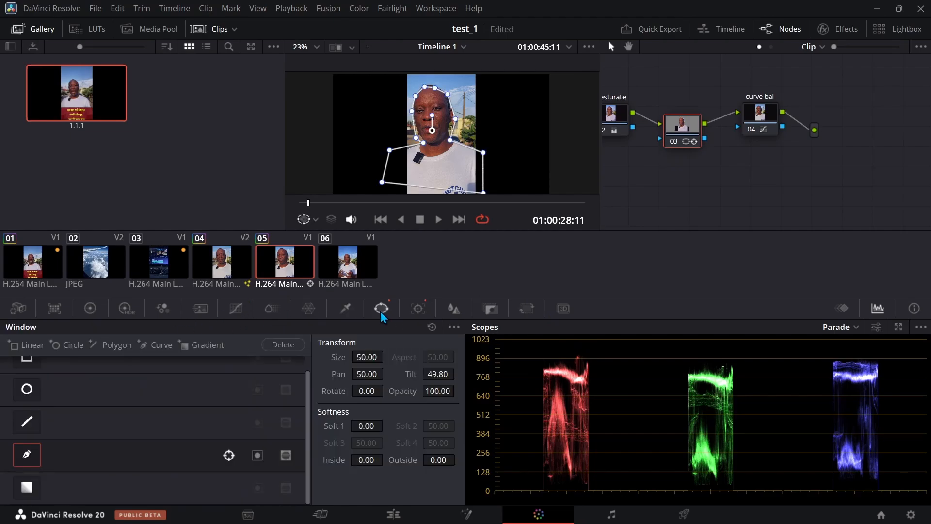
Step: Look through the tracker, blur and key settings of node 03
click(410, 315)
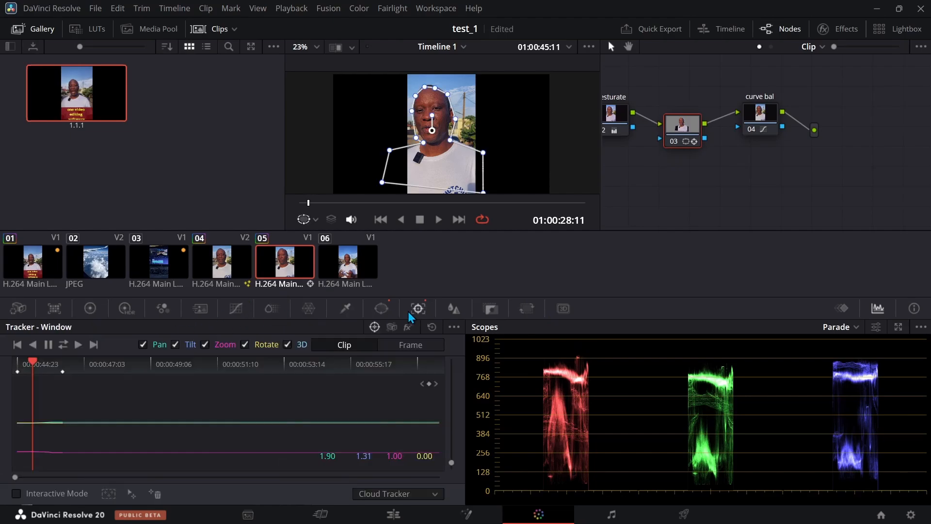
click(453, 310)
click(491, 311)
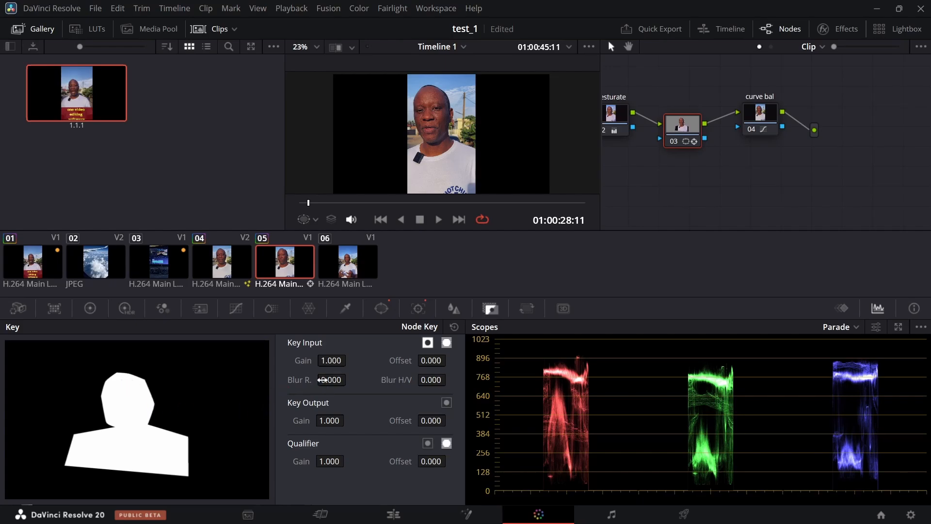
drag(349, 379, 390, 380)
Step: Switch to the Fairlight page and add the Fairlight EQ effect to the Audio 1 track
click(608, 515)
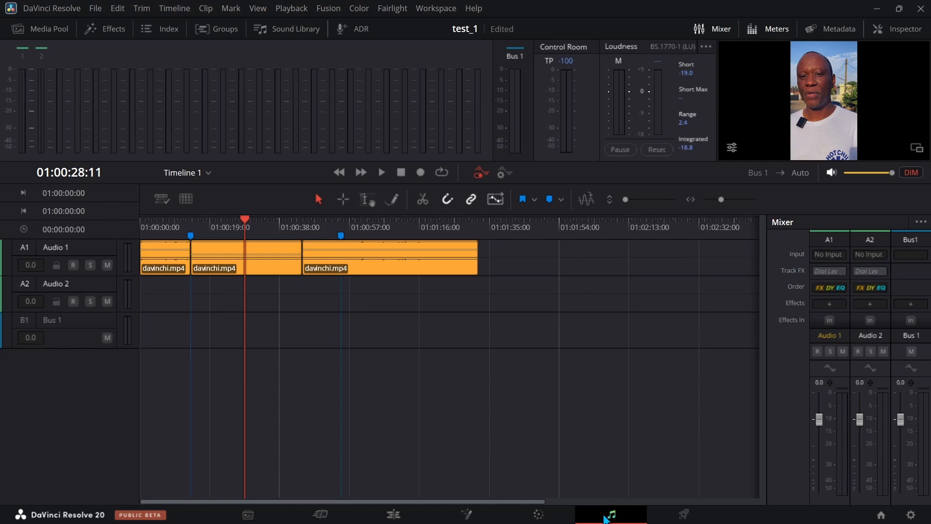
click(830, 305)
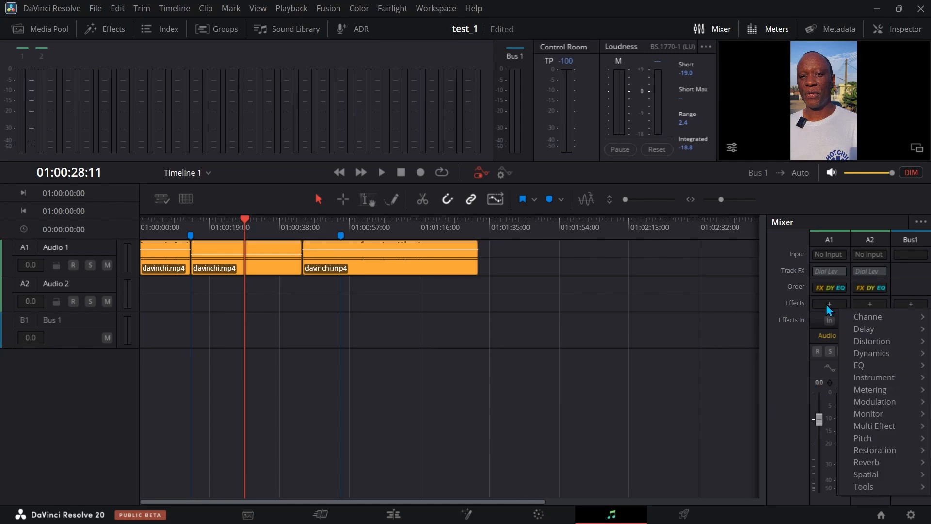
mouse_move(871, 369)
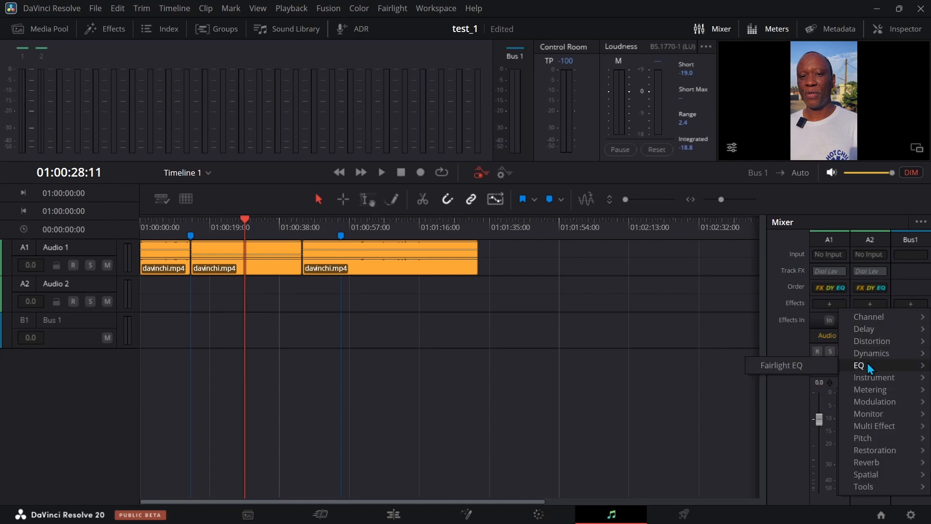
click(810, 364)
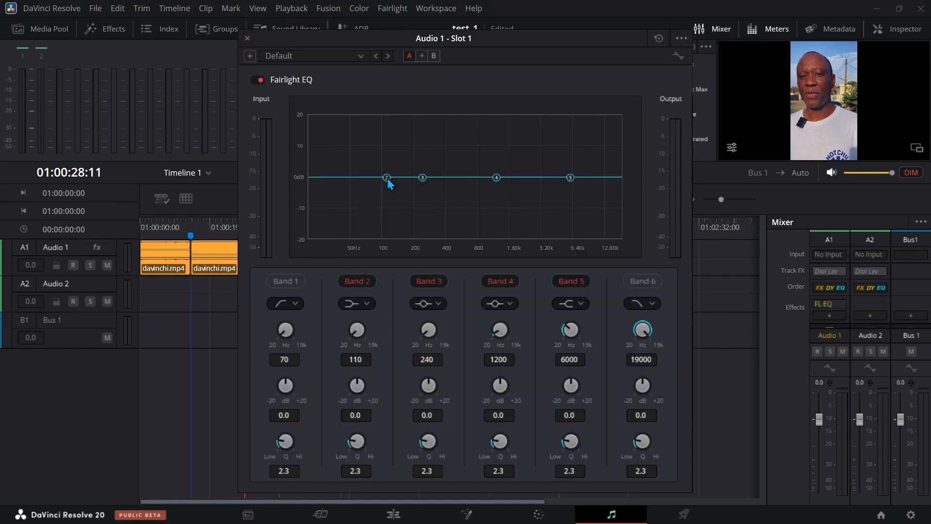
Step: Set EQ bands 2 to 5 to 20 Hz at 8.3 dB, 262 Hz at -4.9, 1256 Hz at 7.4 and 7161 Hz at -9.3
drag(387, 178, 382, 153)
drag(423, 178, 426, 194)
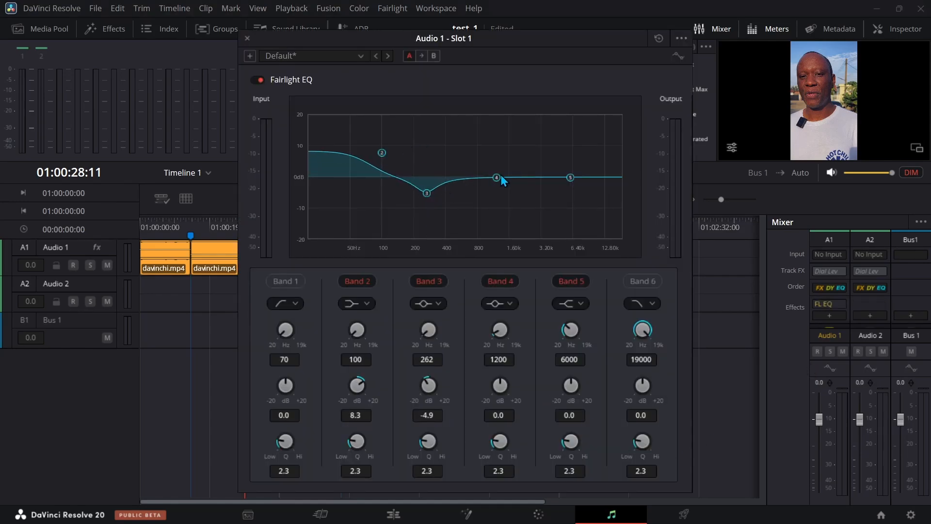
drag(497, 178, 498, 156)
drag(572, 179, 578, 207)
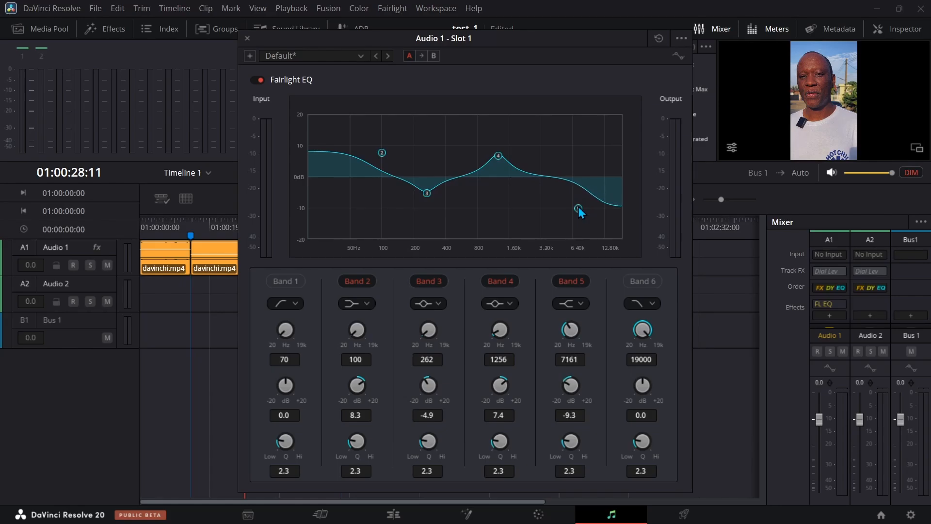
drag(357, 334, 354, 326)
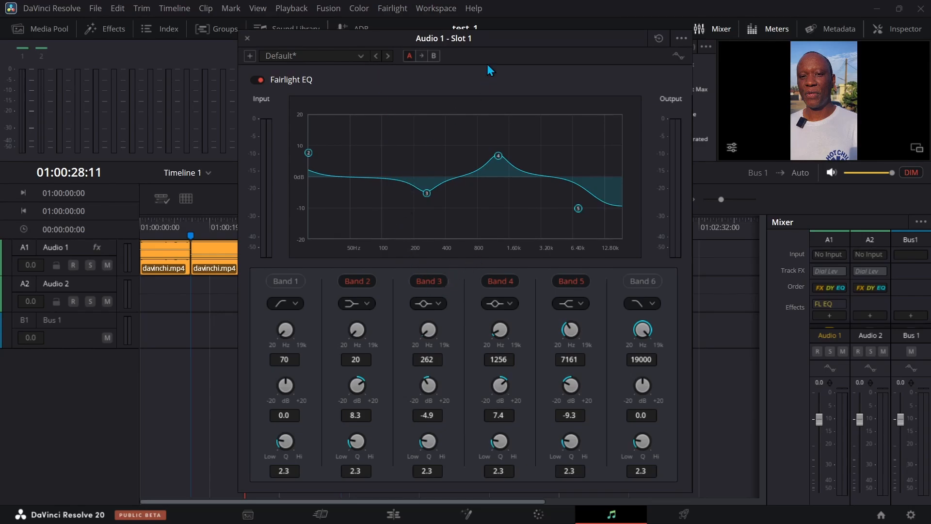
click(248, 39)
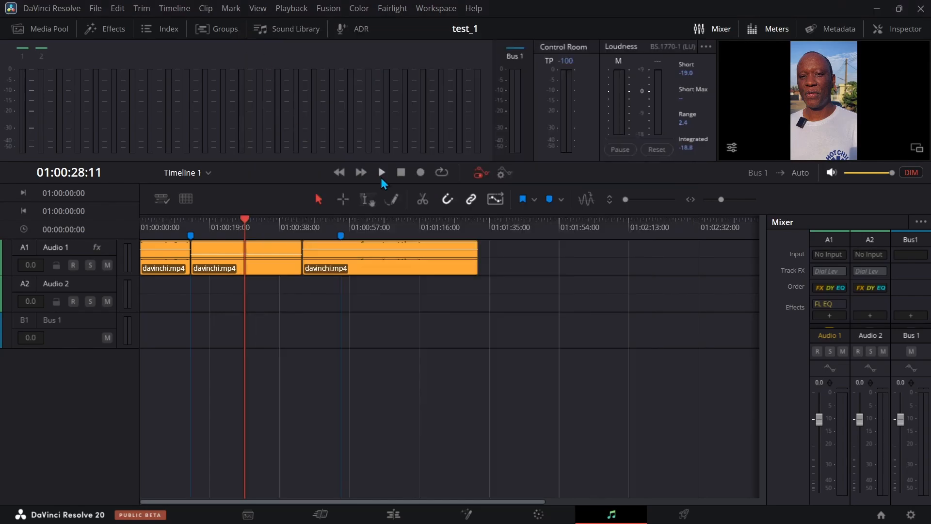
Step: Play the timeline from 01:00:28:11 to hear the equalized audio, and browse the Fairlight FX and VST effects
click(381, 178)
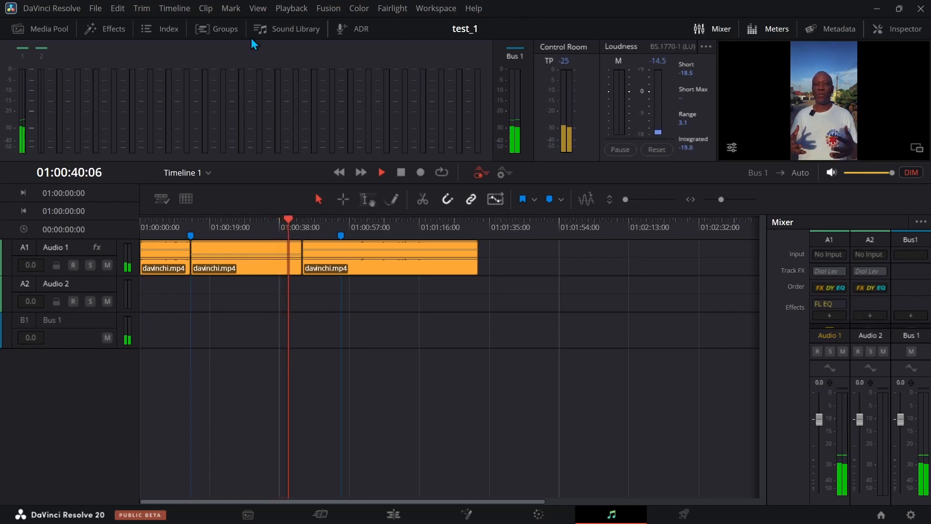
click(101, 30)
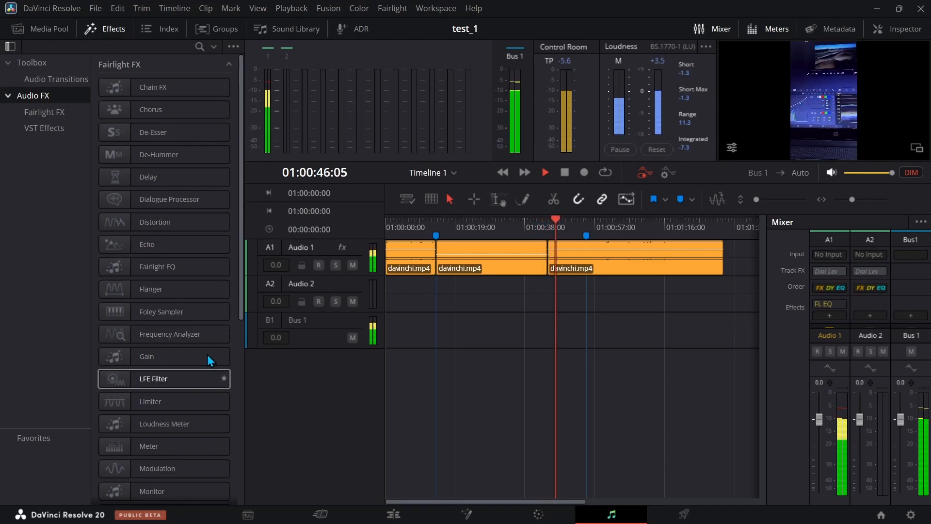
click(570, 173)
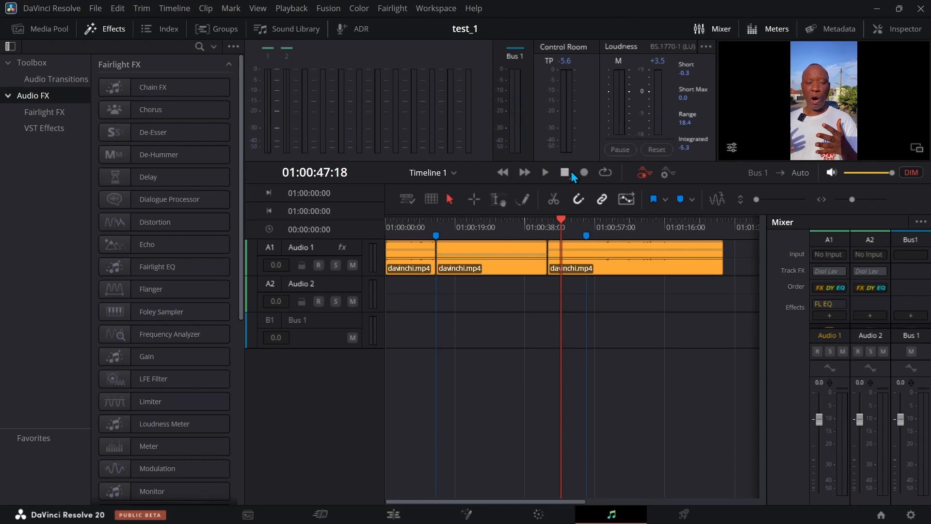
click(38, 128)
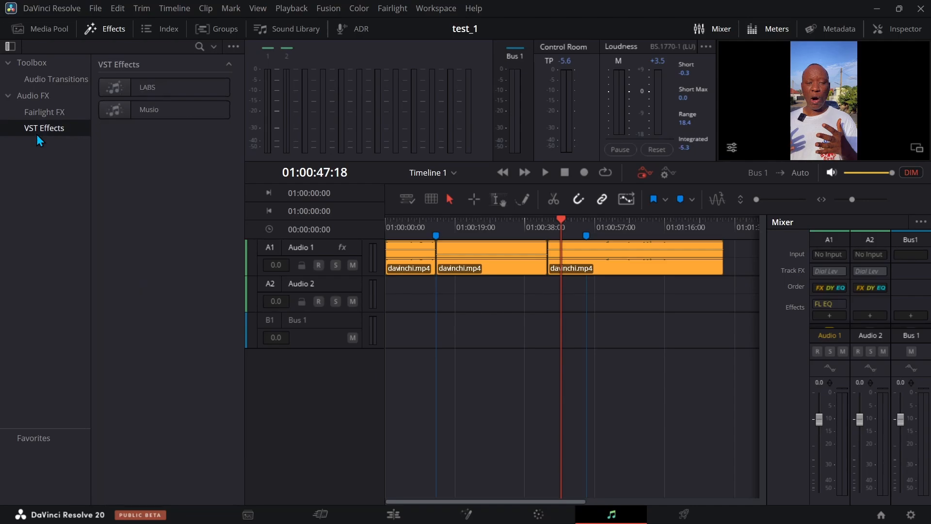
click(42, 115)
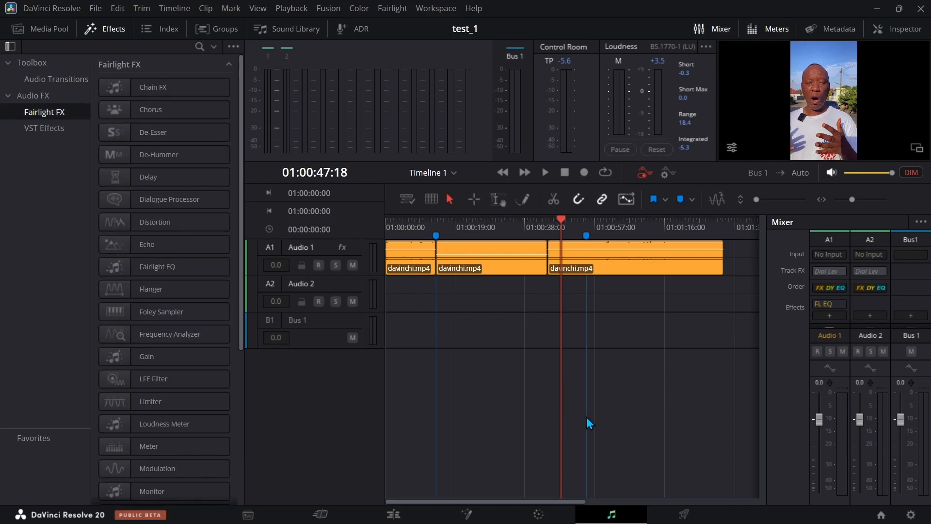
Step: Switch to the Deliver page, choose the YouTube 1080p render preset and name the output file ytdone
click(681, 514)
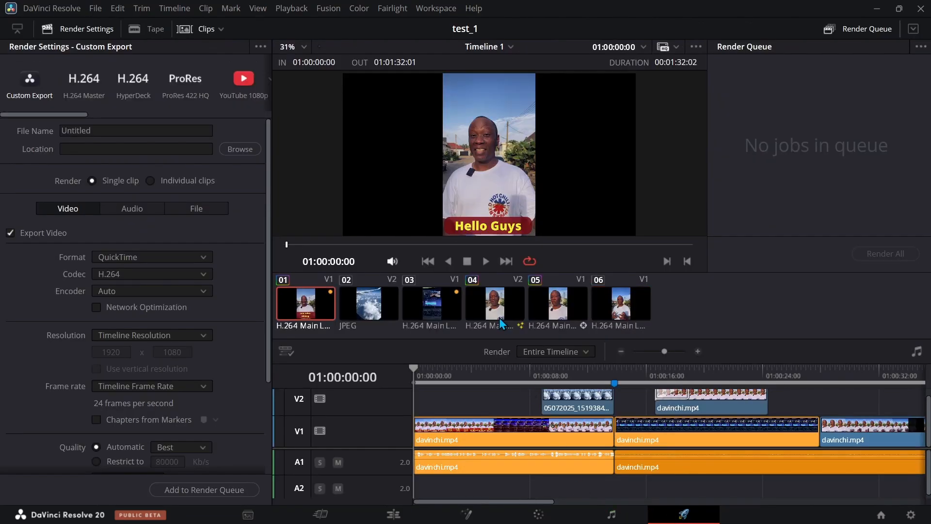
click(231, 89)
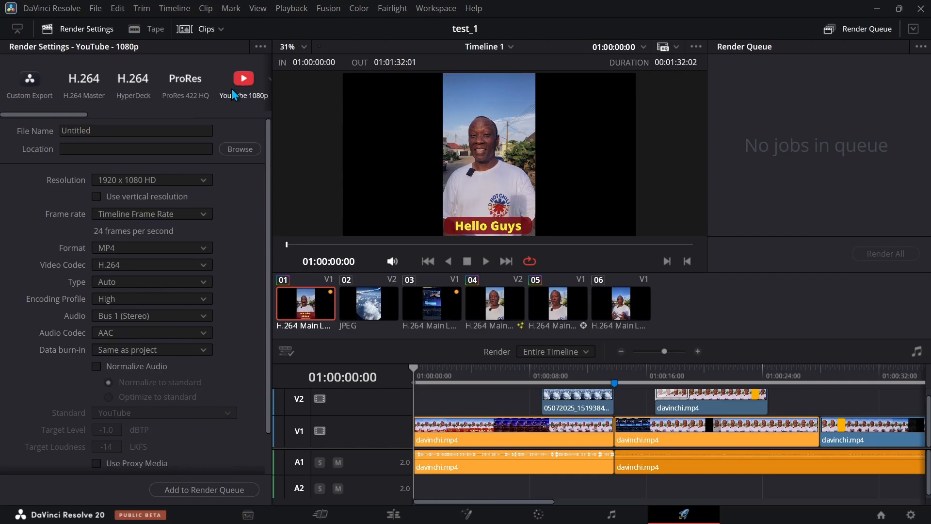
click(112, 135)
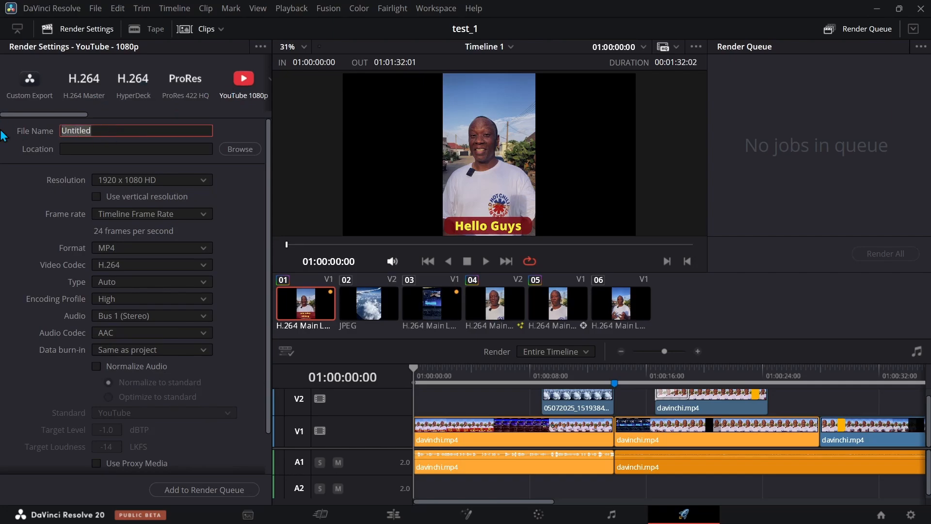
text(ytdone)
click(42, 190)
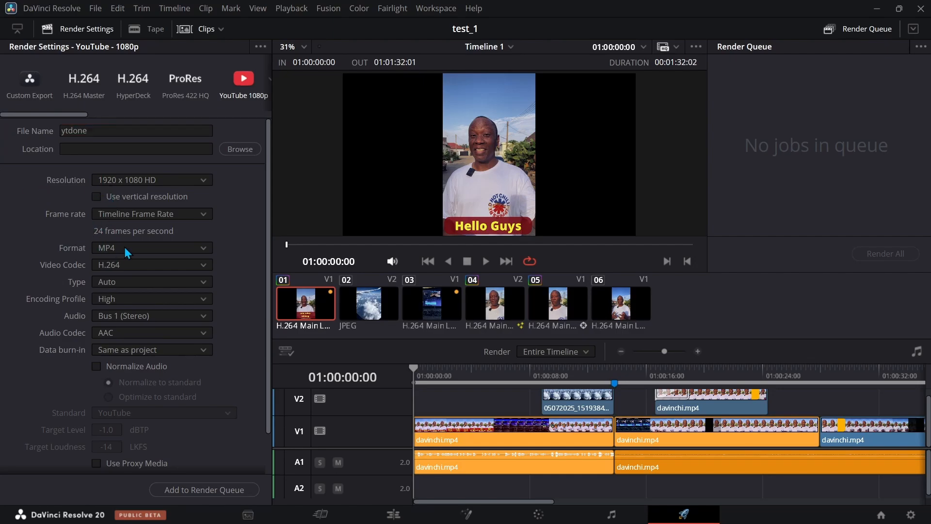
Step: Enable audio normalization and add the YouTube job to the render queue, saving ytdone.mp4 in the Videos folder
scroll(107, 255, down, 1)
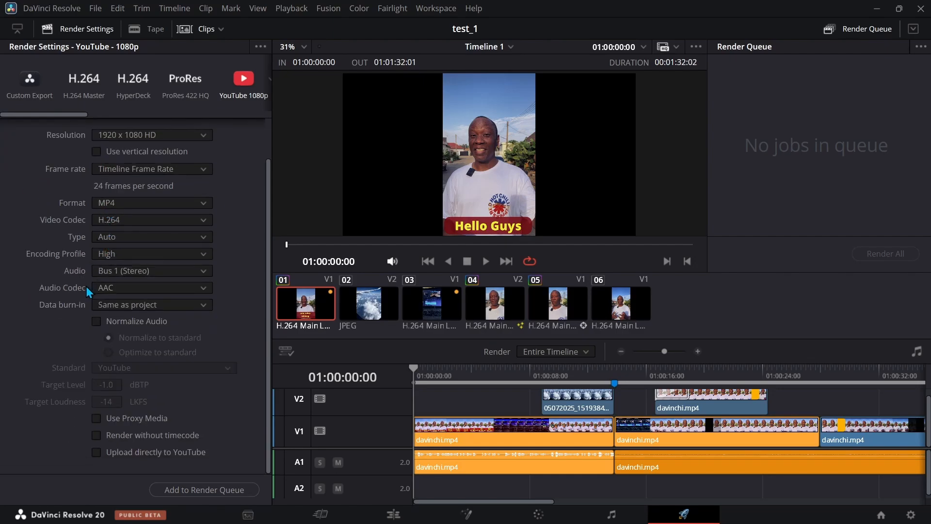
click(97, 322)
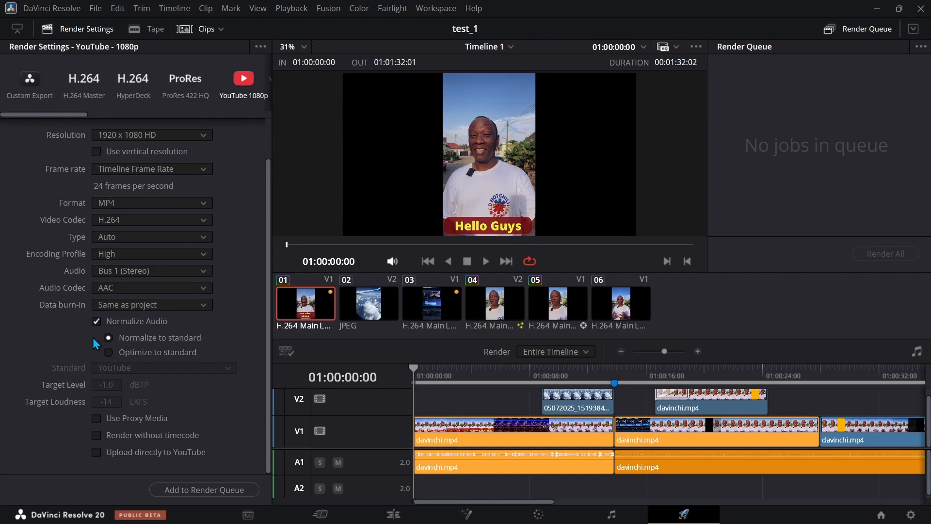
click(184, 494)
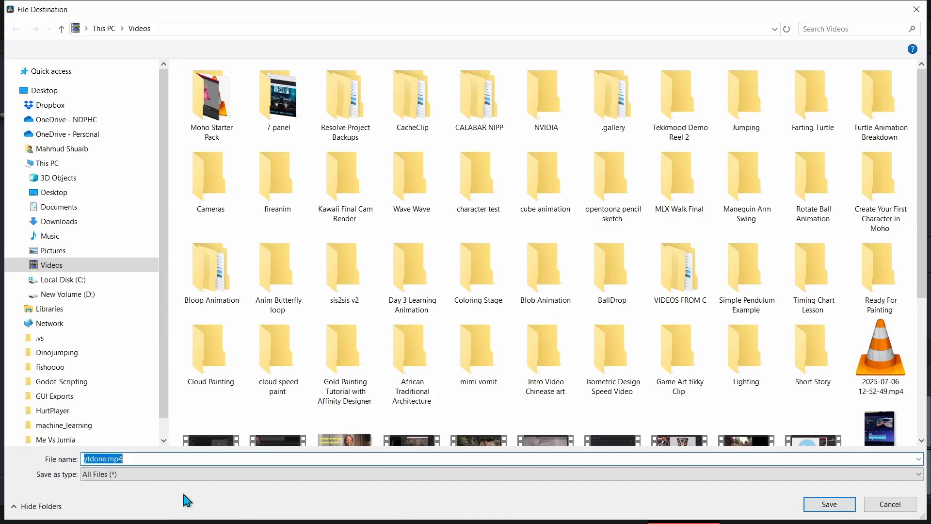
click(829, 503)
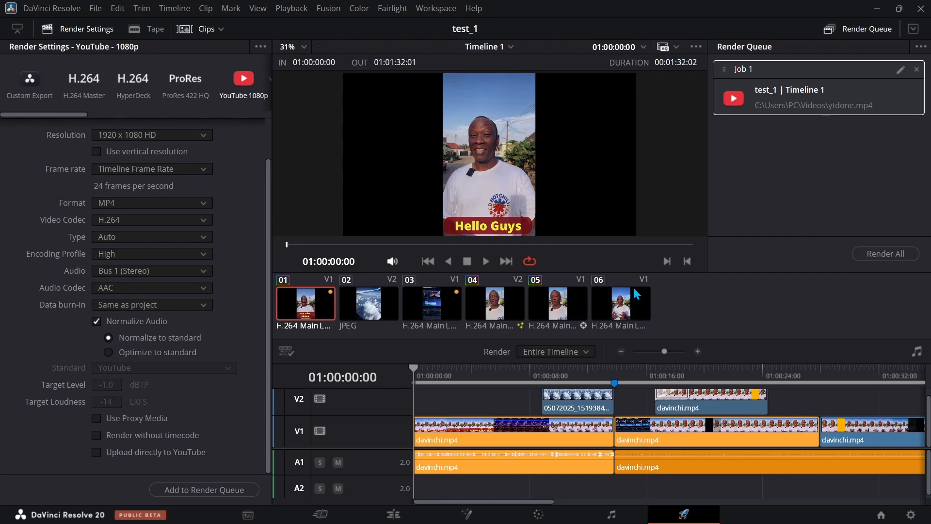
Step: Switch the render settings to Custom Export and name the output file cust
click(30, 89)
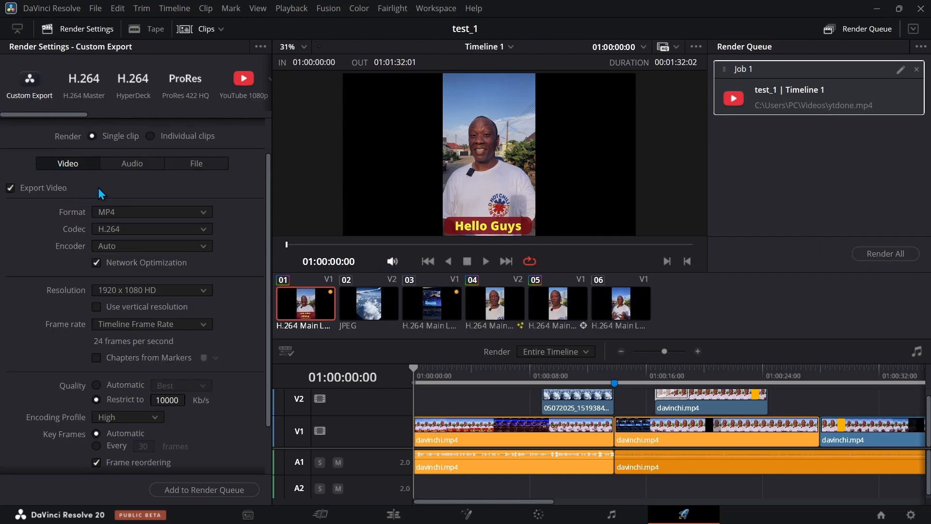
scroll(66, 184, up, 1)
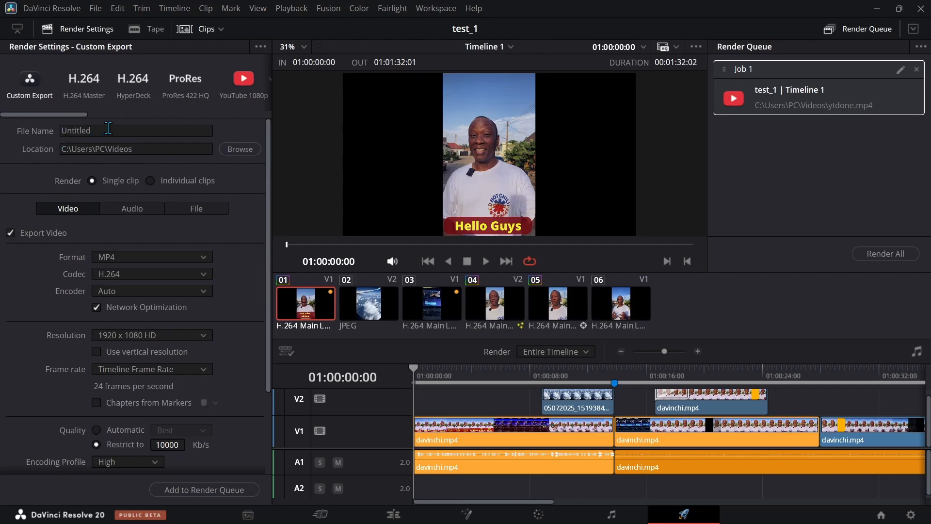
drag(108, 128, 23, 124)
text(cust)
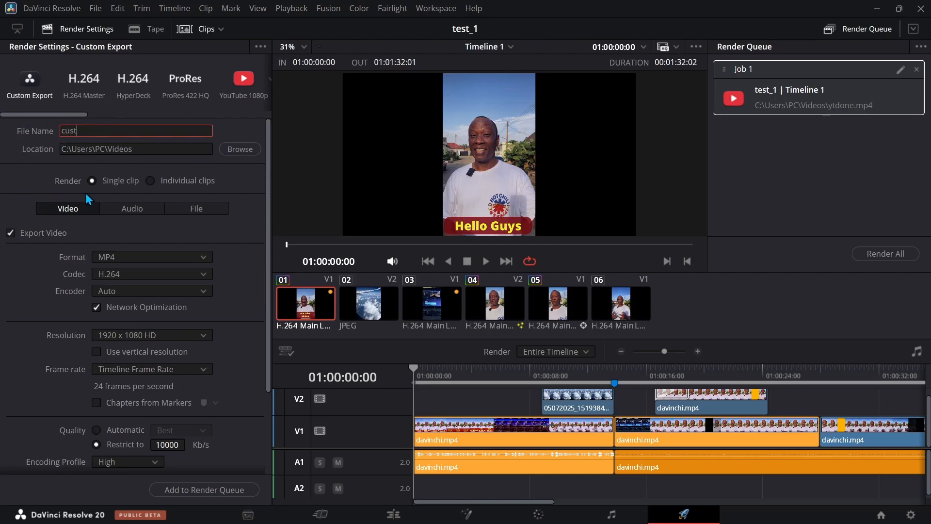
Step: Keep single clip rendering with MP4 format and H.264 codec, and add the custom export to the render queue
click(150, 181)
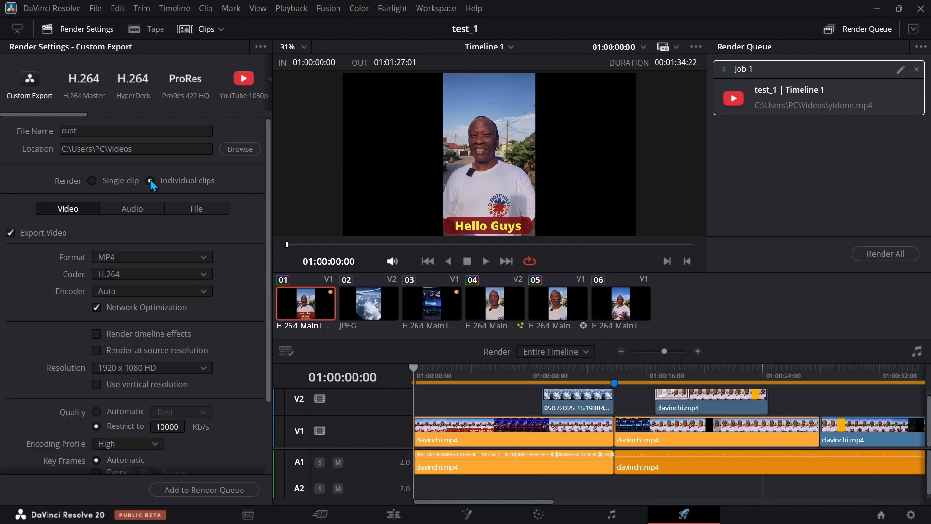
click(91, 181)
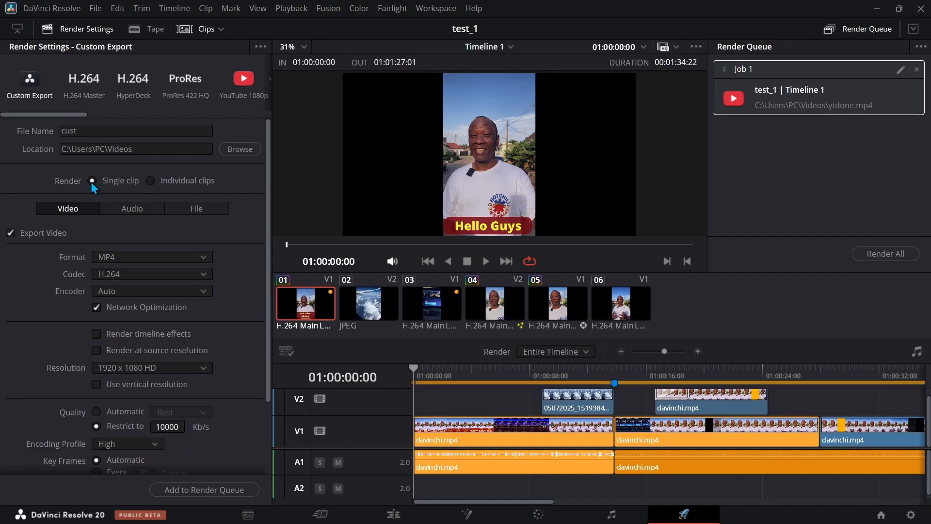
click(122, 257)
click(75, 298)
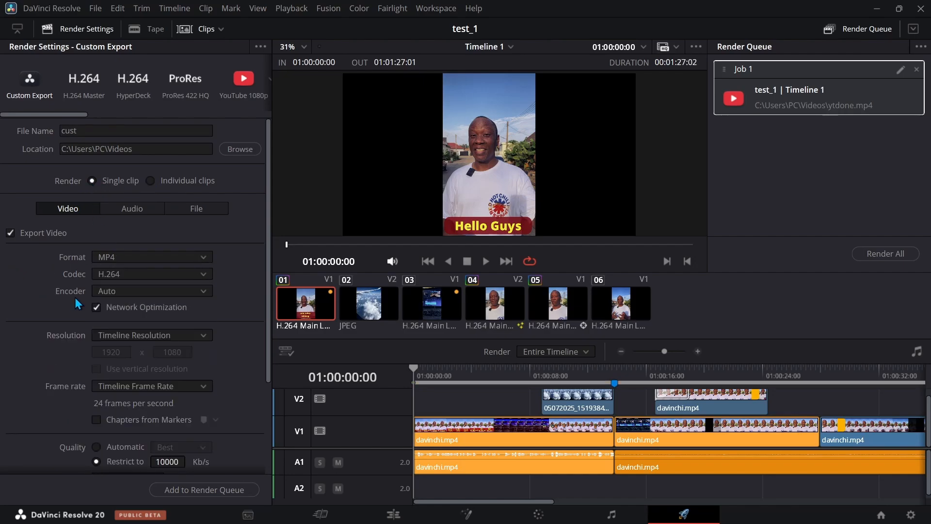
click(105, 274)
click(108, 288)
scroll(24, 274, down, 3)
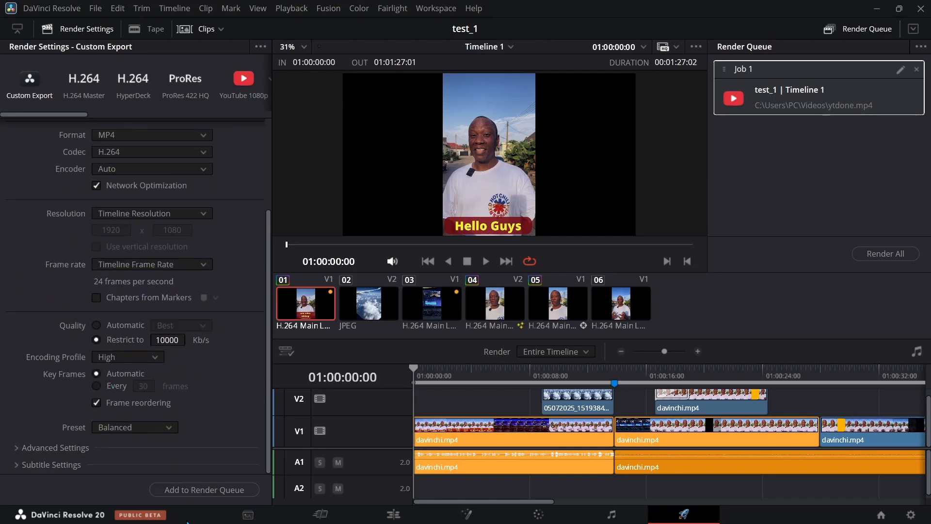
click(165, 489)
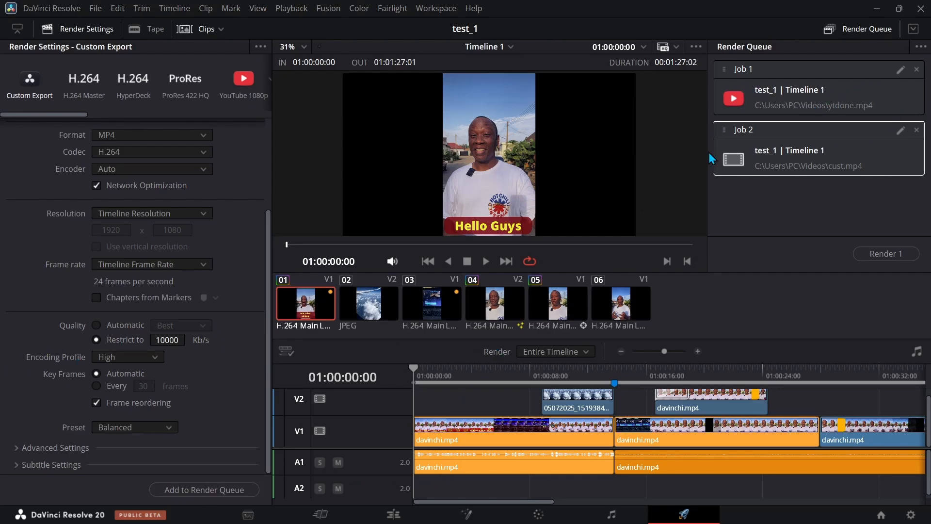
Step: Select the two jobs in the render queue in turn to review them
click(761, 91)
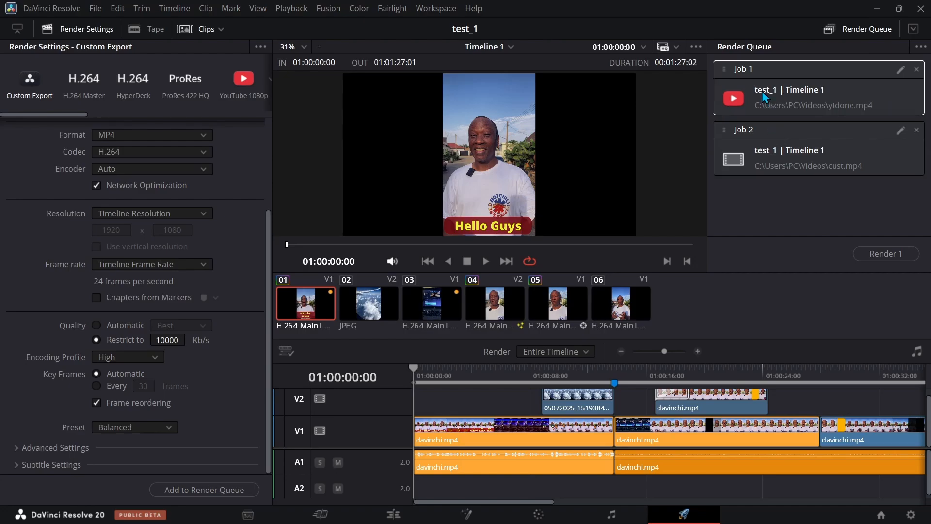
click(766, 145)
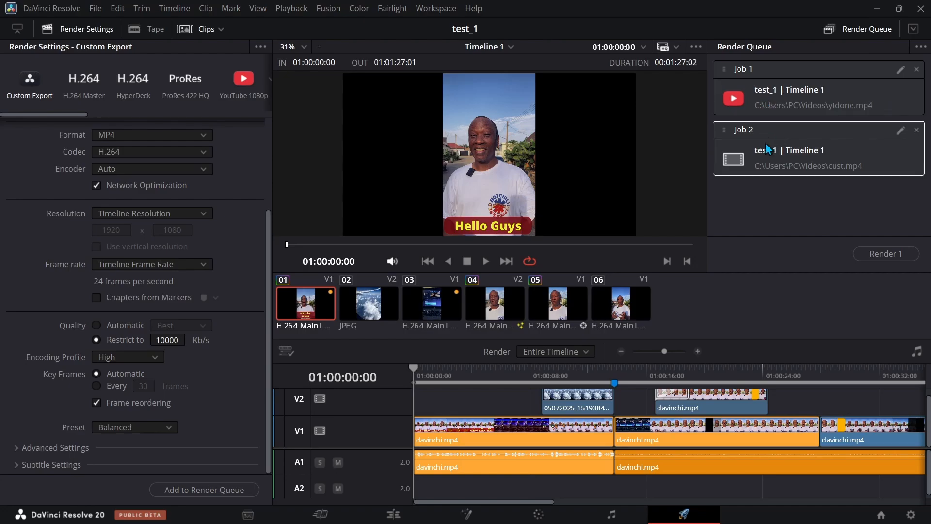
click(828, 98)
Step: Visit the Media page and return to the Edit page to view the finished timeline
click(248, 514)
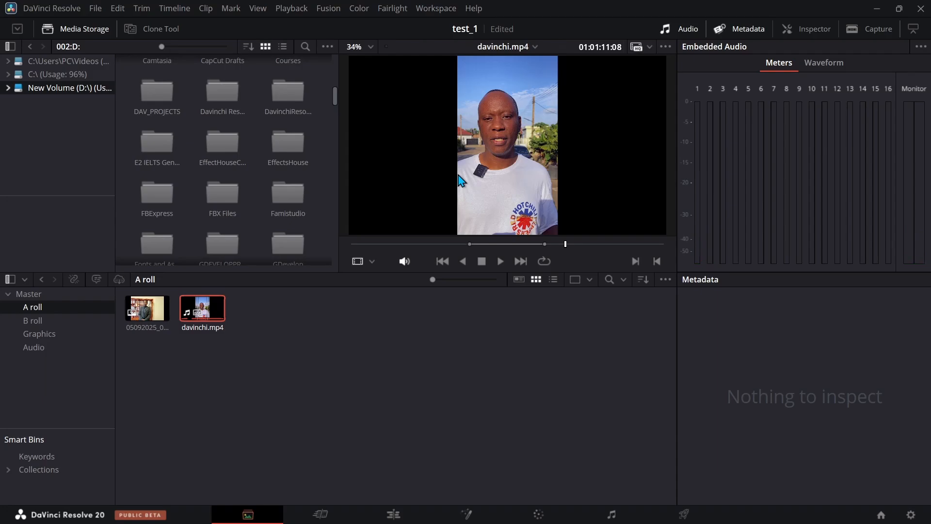
click(383, 521)
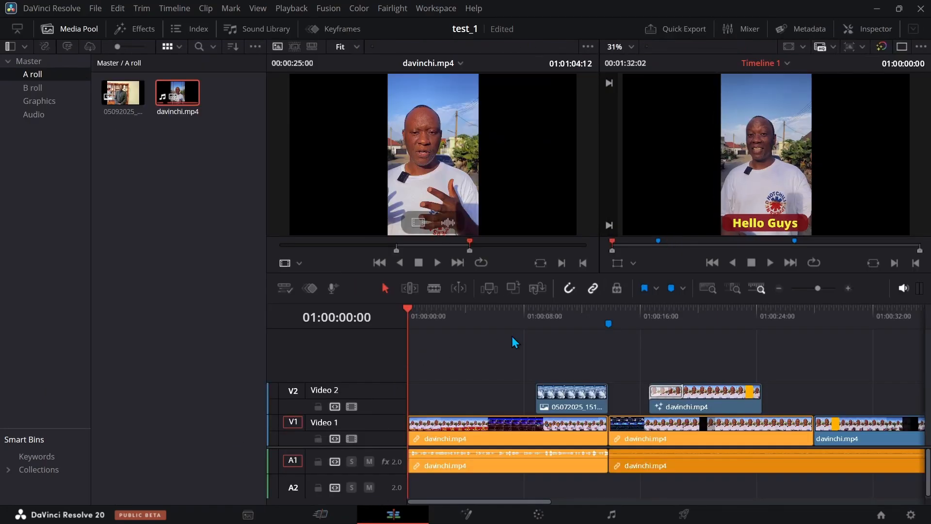
Step: Show the Inspector and the audio Mixer on the Edit page, and review the Quick Export presets without exporting
click(847, 30)
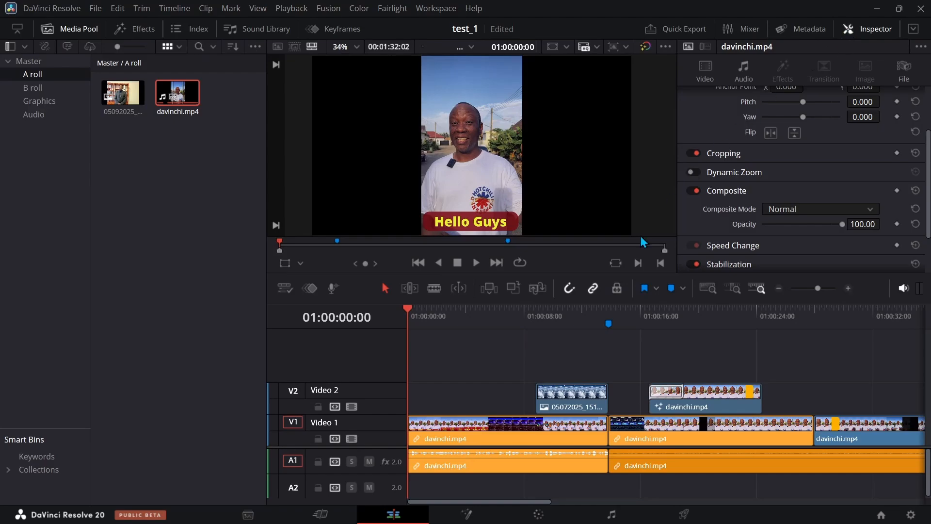
click(729, 29)
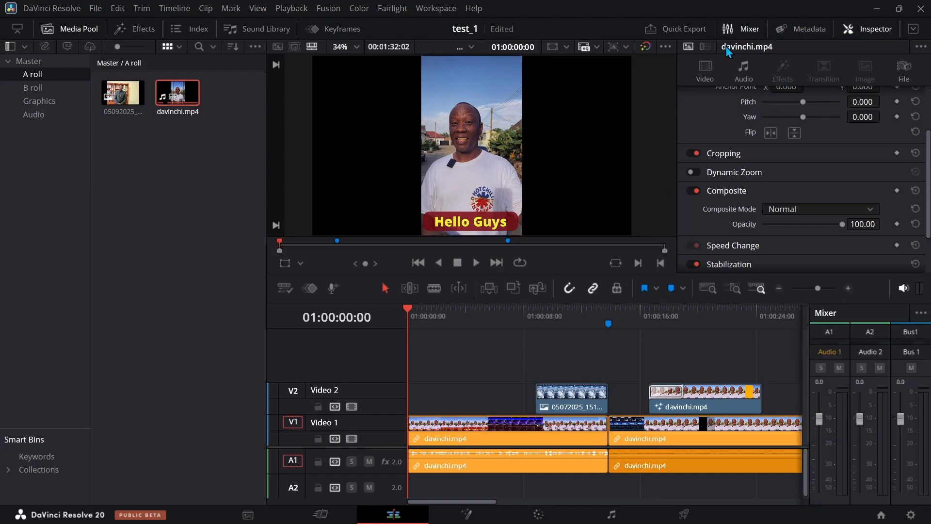
click(673, 31)
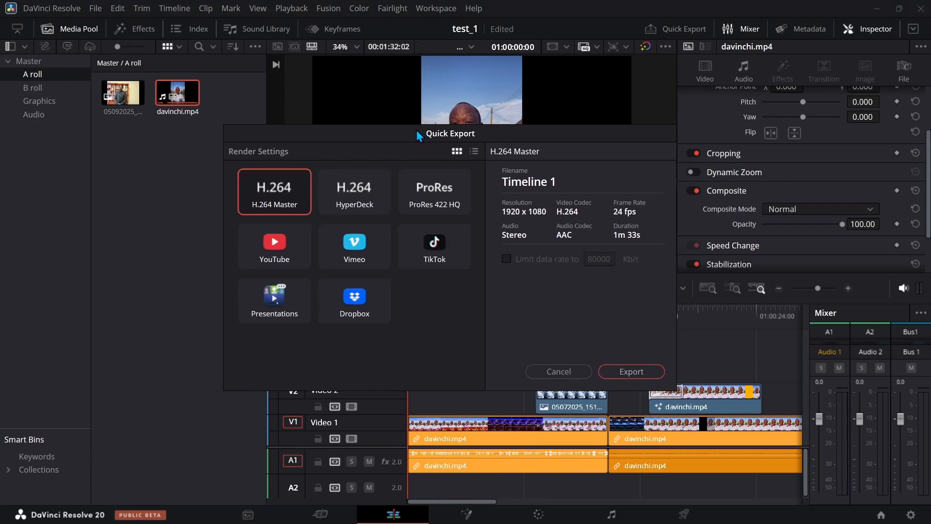
drag(418, 135, 262, 137)
click(402, 373)
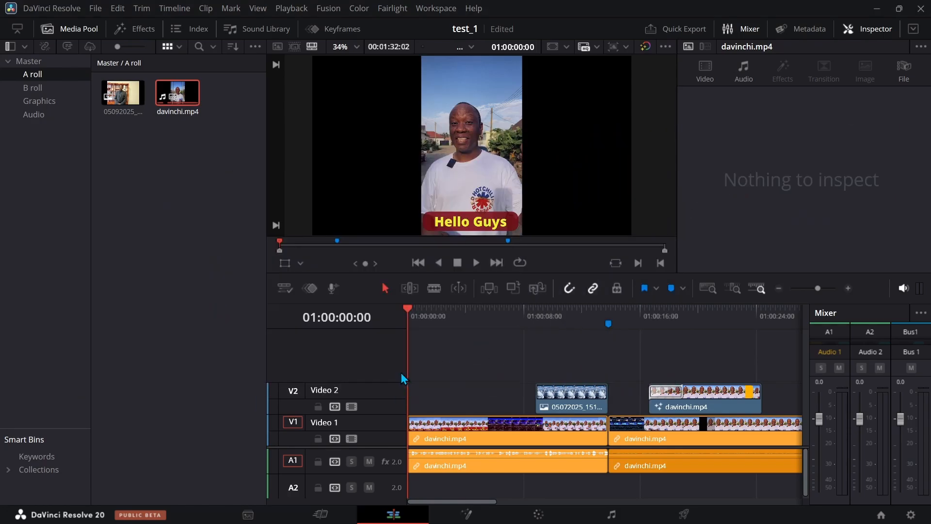
Step: Visit the Cut, Media and Fusion pages in turn to review each workspace
click(307, 518)
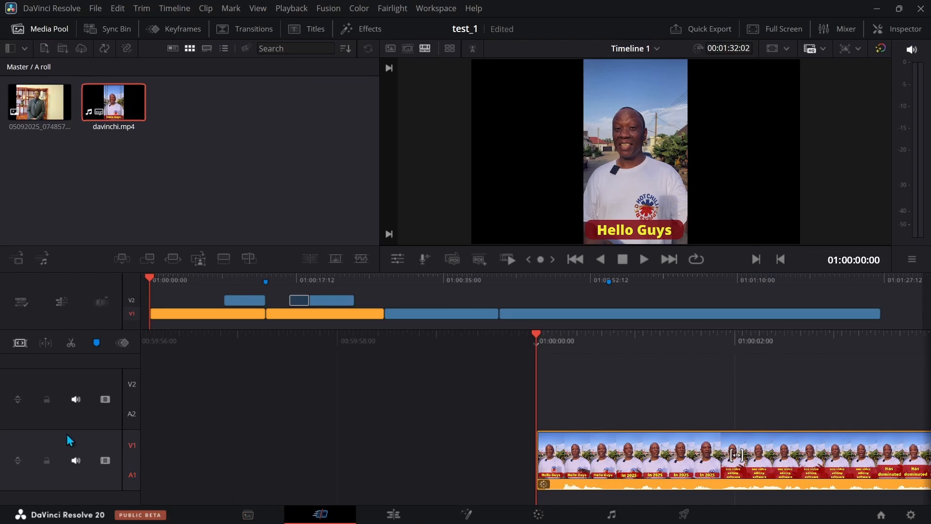
mouse_move(151, 280)
mouse_down()
mouse_move(518, 288)
mouse_move(149, 284)
mouse_up()
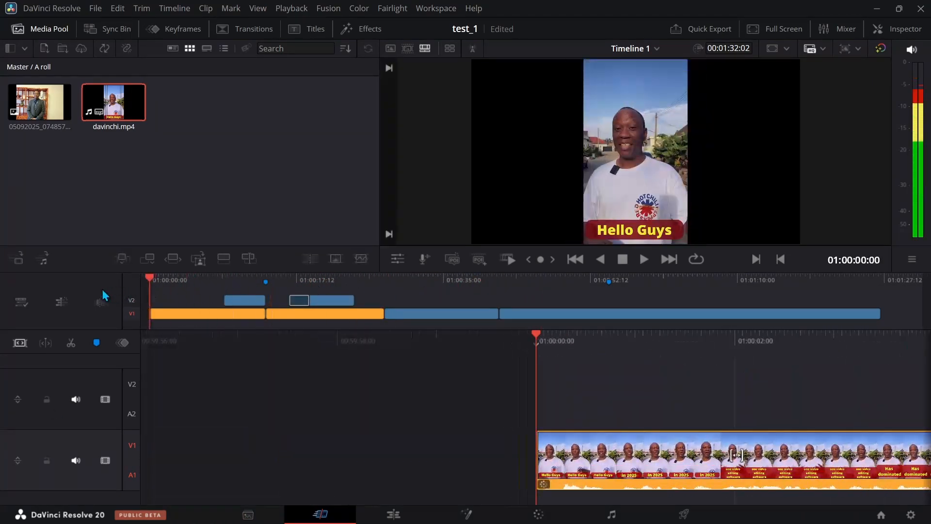
click(248, 514)
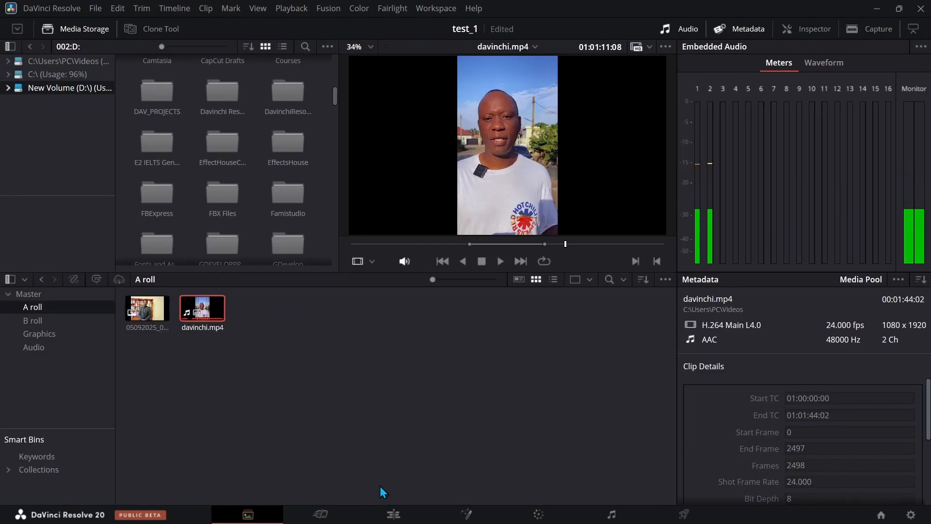
click(466, 514)
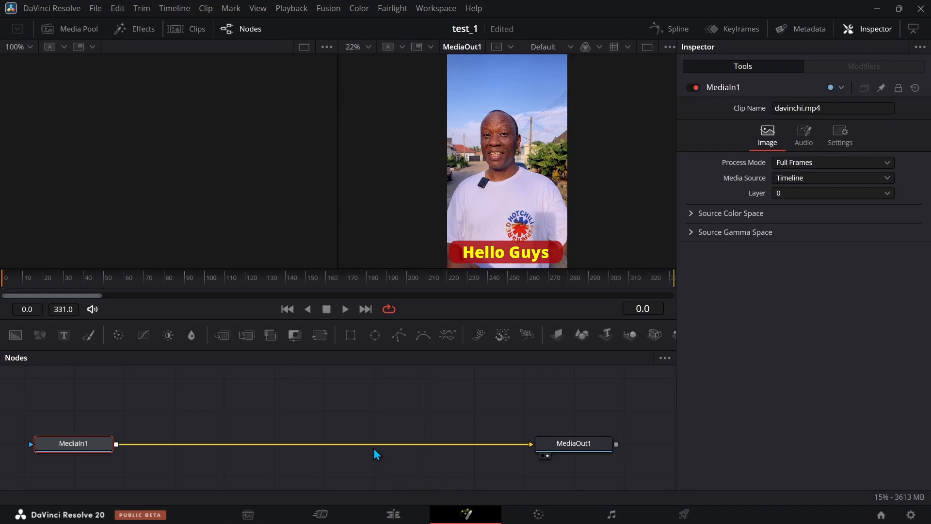
Step: Review the first clip's node graph on the Color page and browse the list of available LUTs
click(538, 514)
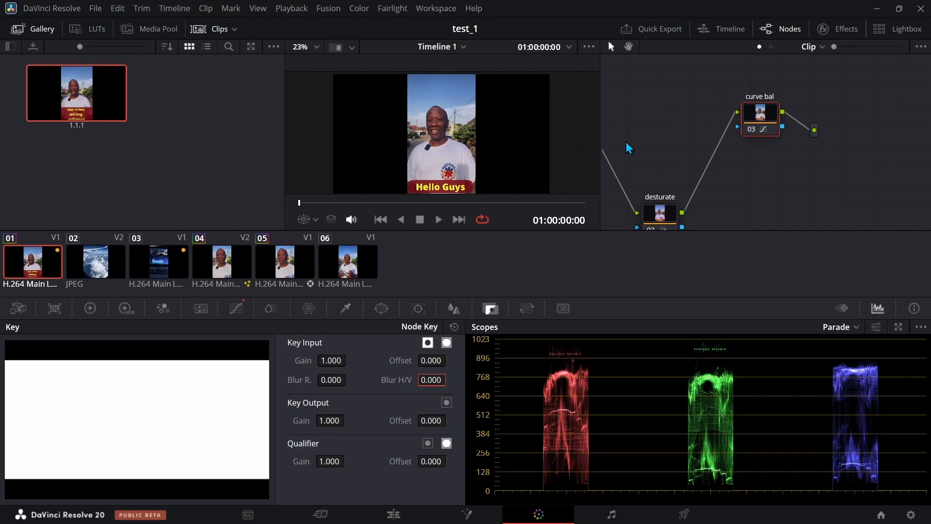
drag(673, 143, 758, 110)
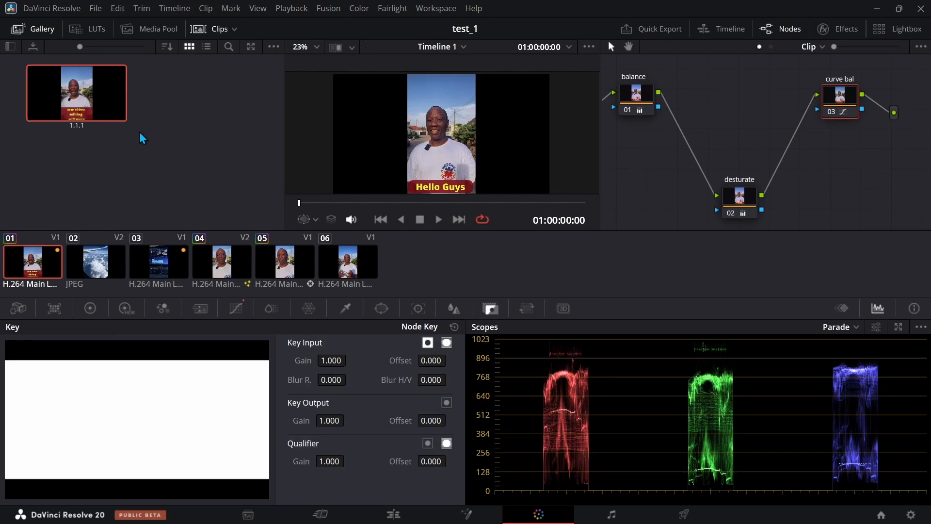
click(78, 30)
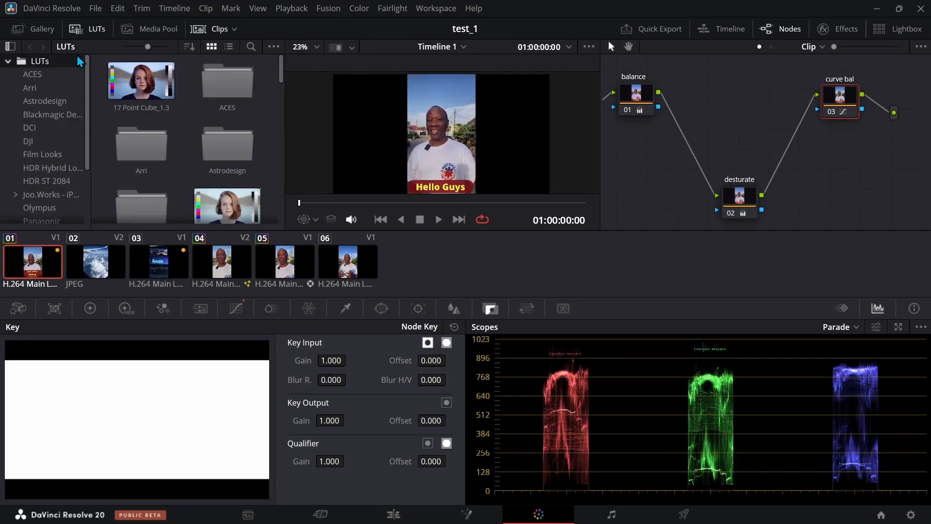
mouse_move(88, 104)
mouse_down()
mouse_move(88, 150)
mouse_move(89, 111)
mouse_up()
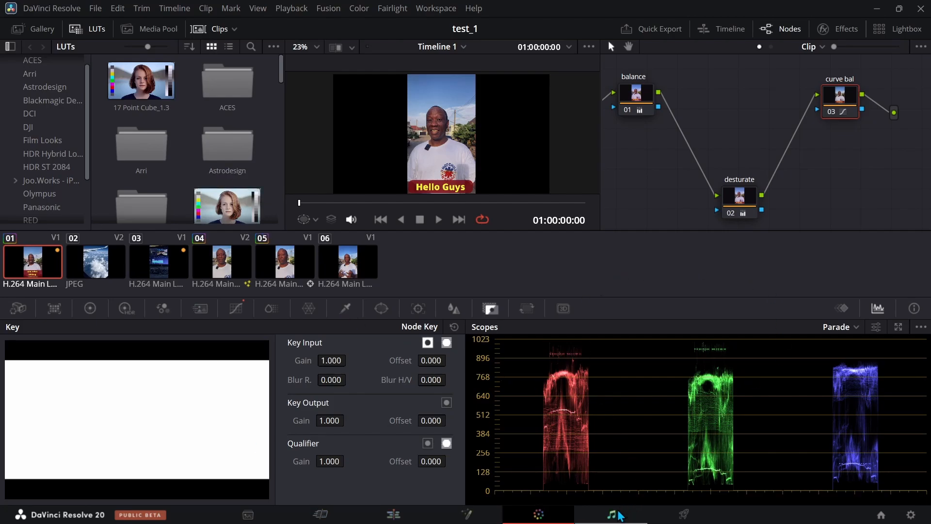
Step: Pass through the Fairlight page to the Deliver page, and look over the keyboard customization settings
click(613, 513)
click(683, 515)
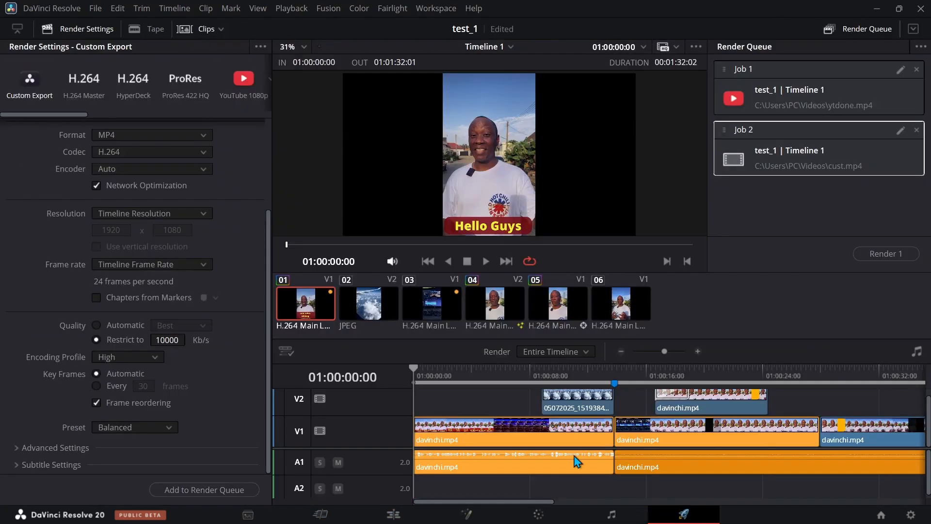
click(59, 9)
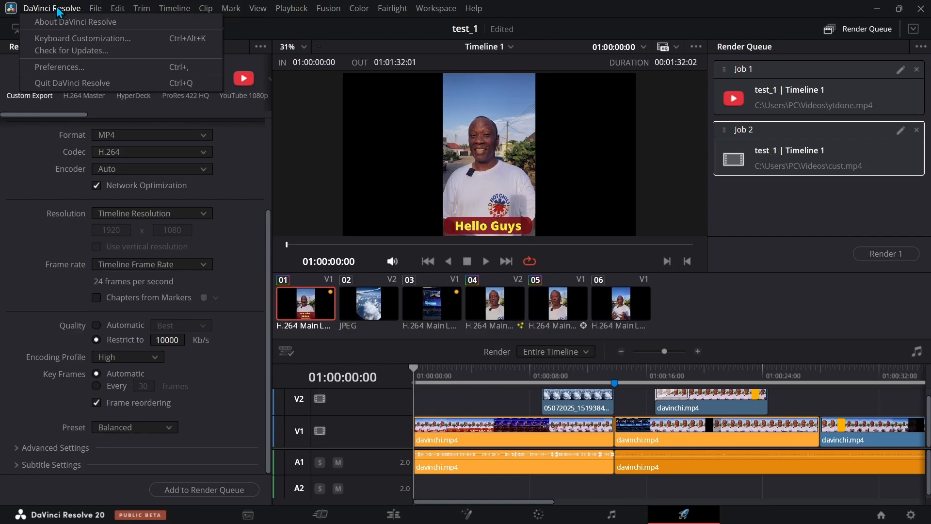
click(66, 39)
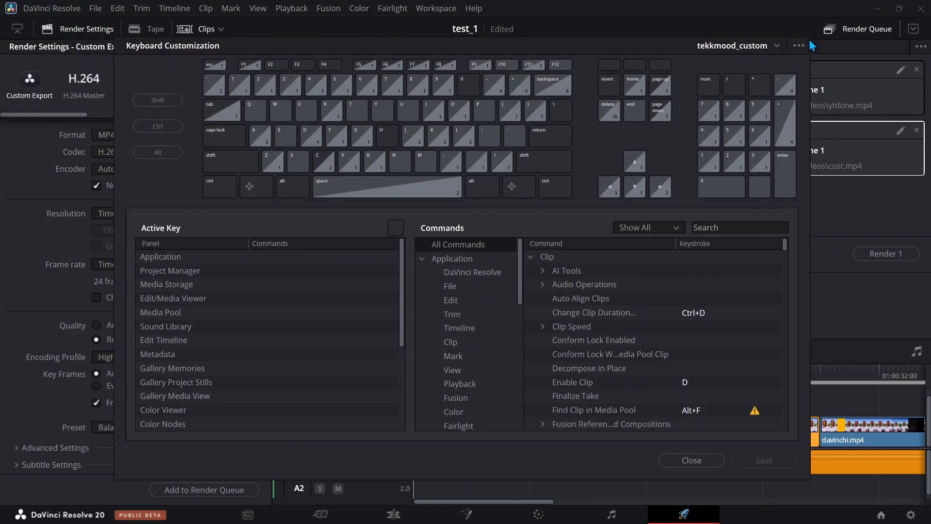
drag(237, 49, 272, 77)
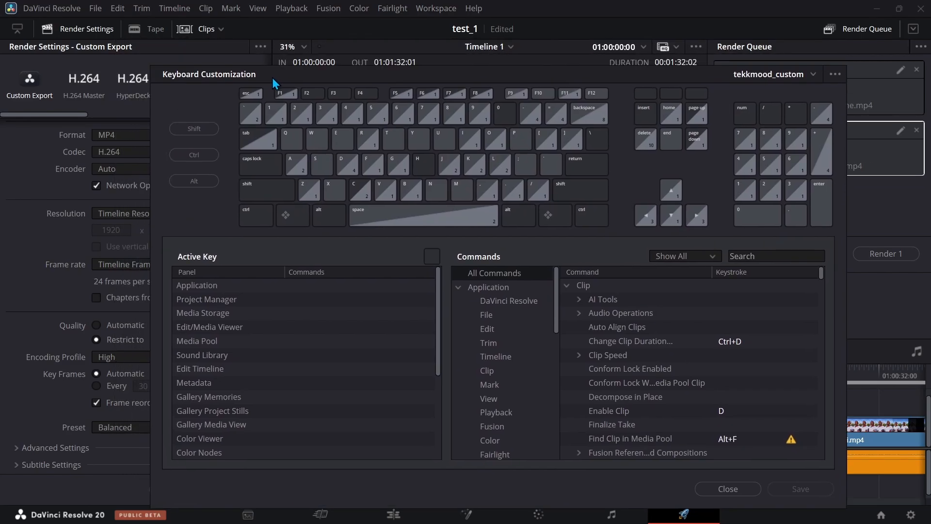
click(728, 489)
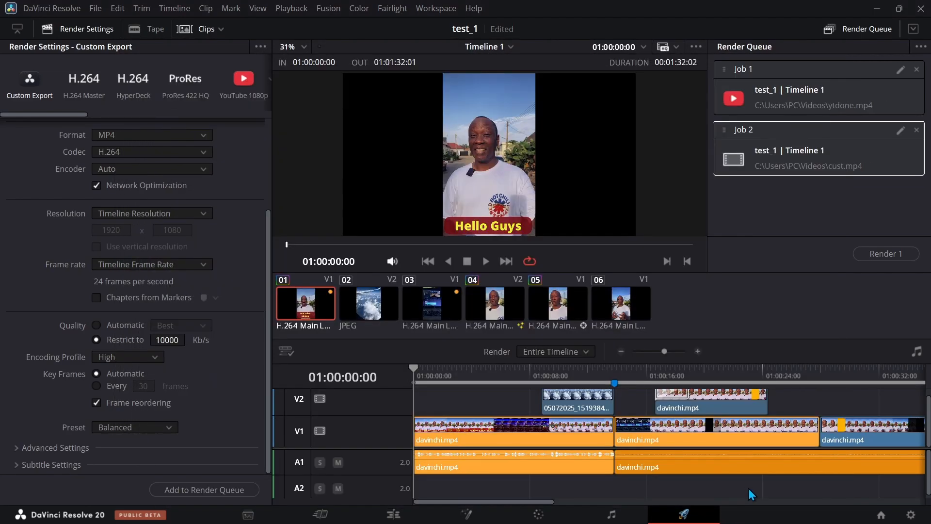
Step: Review the timeline resolution, vertical resolution and video monitoring options in the project's master settings
click(912, 518)
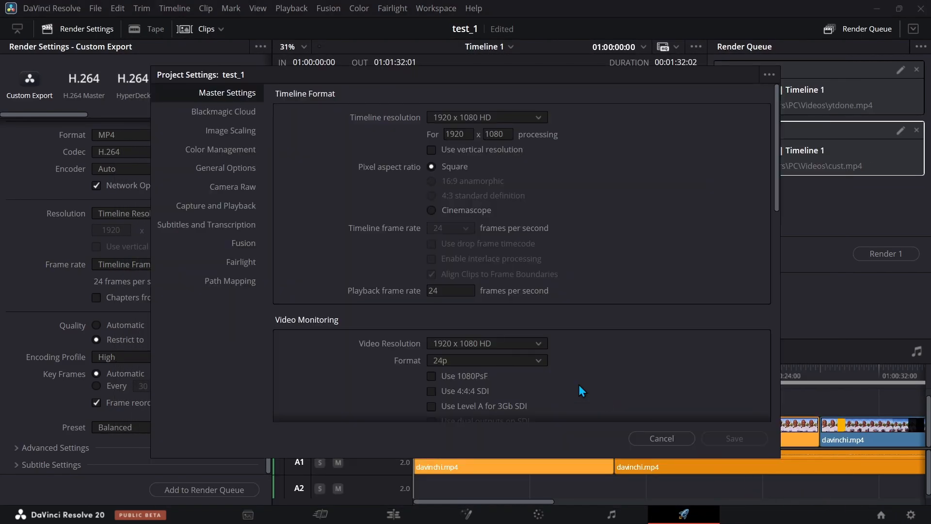
click(470, 120)
click(469, 120)
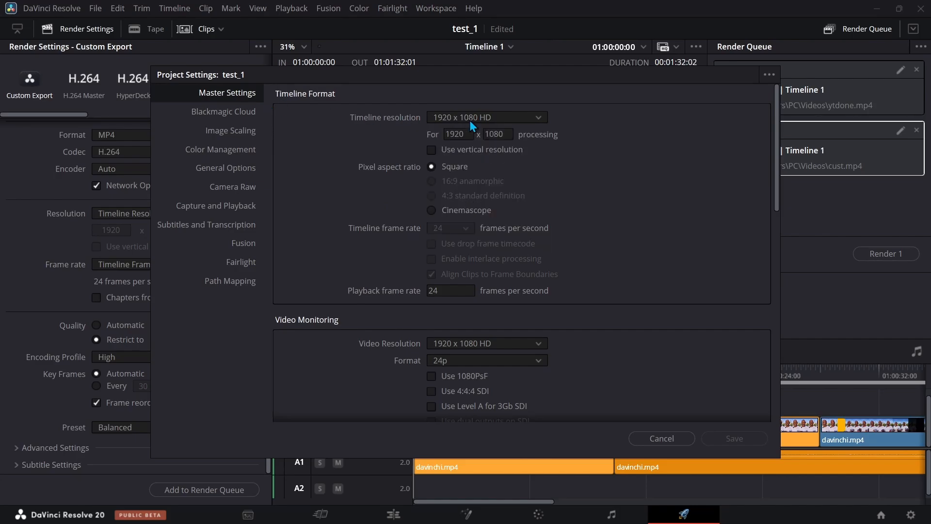
click(431, 150)
click(431, 150)
click(432, 150)
click(431, 151)
scroll(401, 283, down, 3)
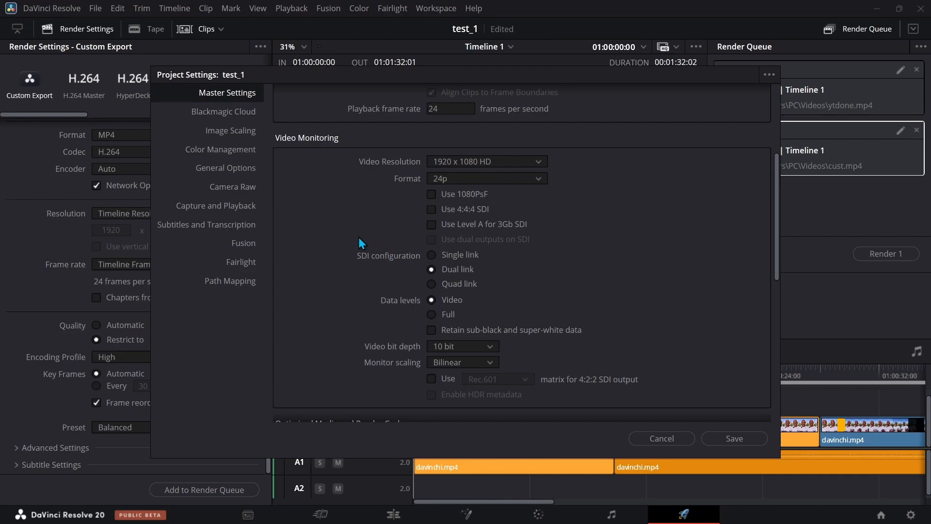
scroll(406, 310, up, 3)
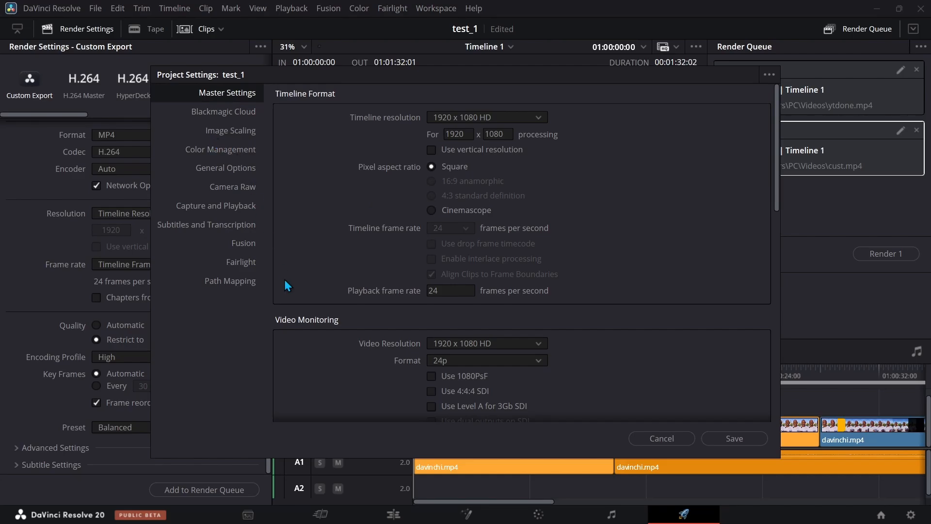
Step: Review the color science options in the project's color management settings, cancel the settings, and return to the Media page
click(237, 150)
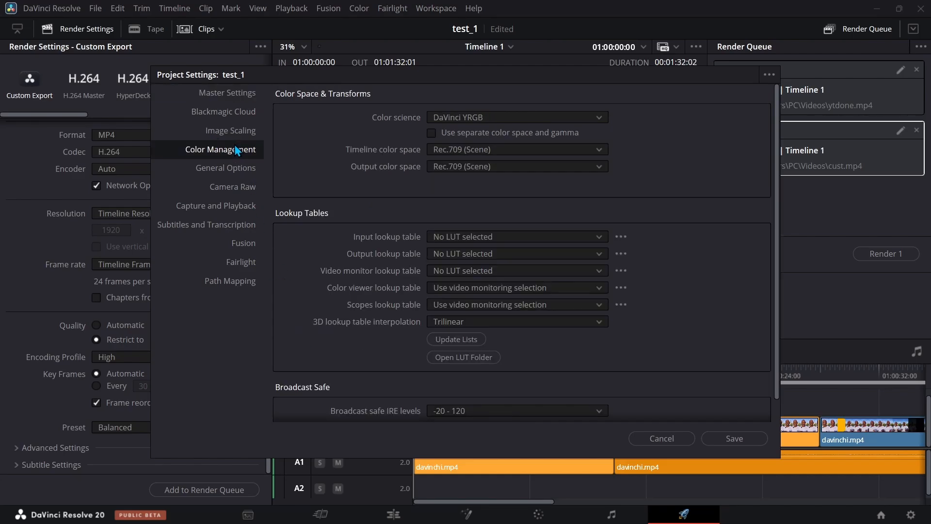
click(492, 117)
click(491, 115)
click(655, 436)
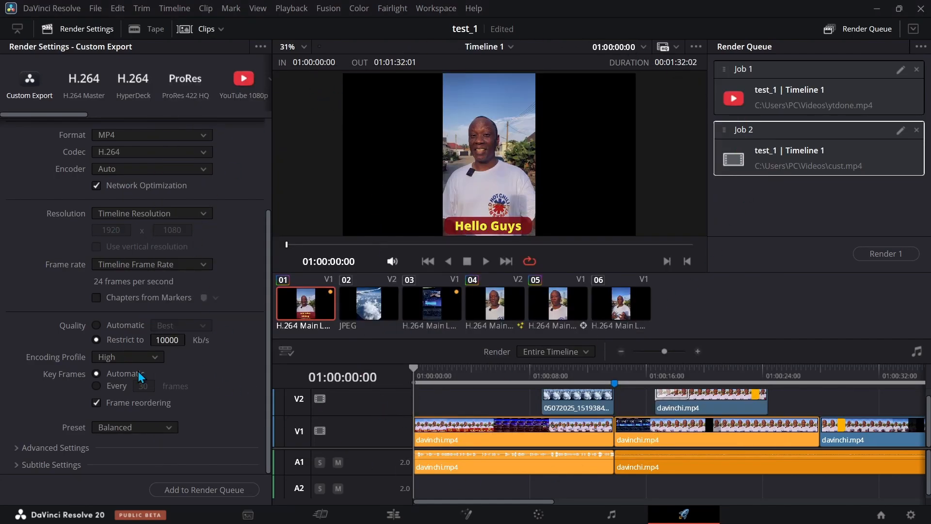
click(244, 517)
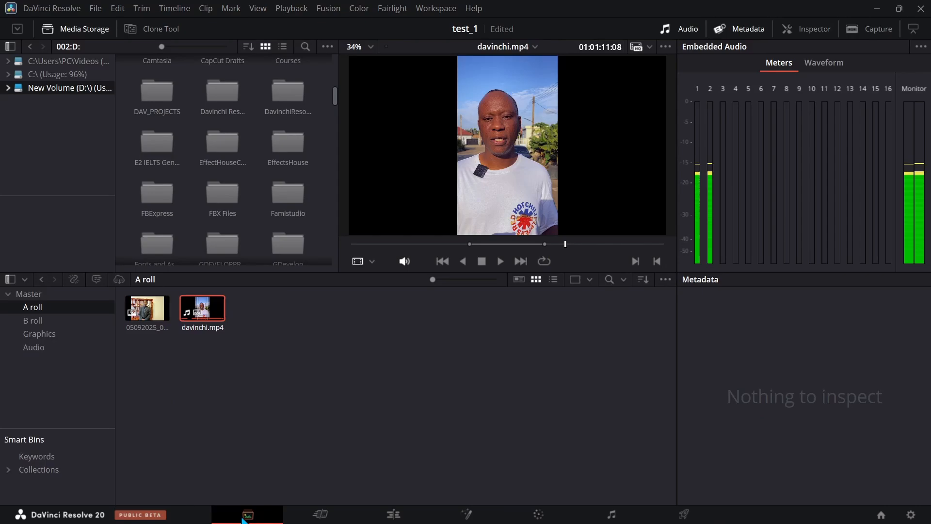